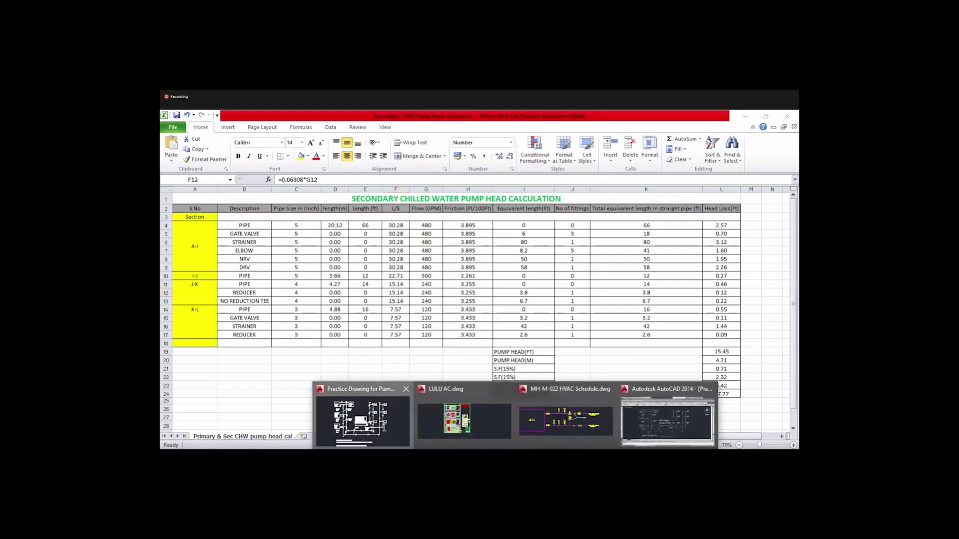
# Switch to AutoCAD with the Practice Drawing for Pump Head calculation and bring the air cooled chiller into view
pyautogui.click(375, 432)
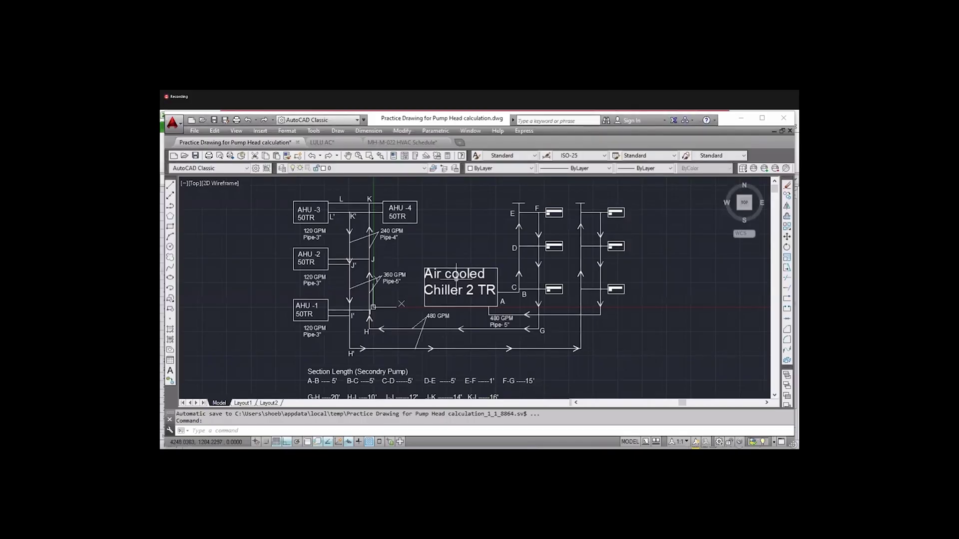
pyautogui.scroll(-2, 452, 227)
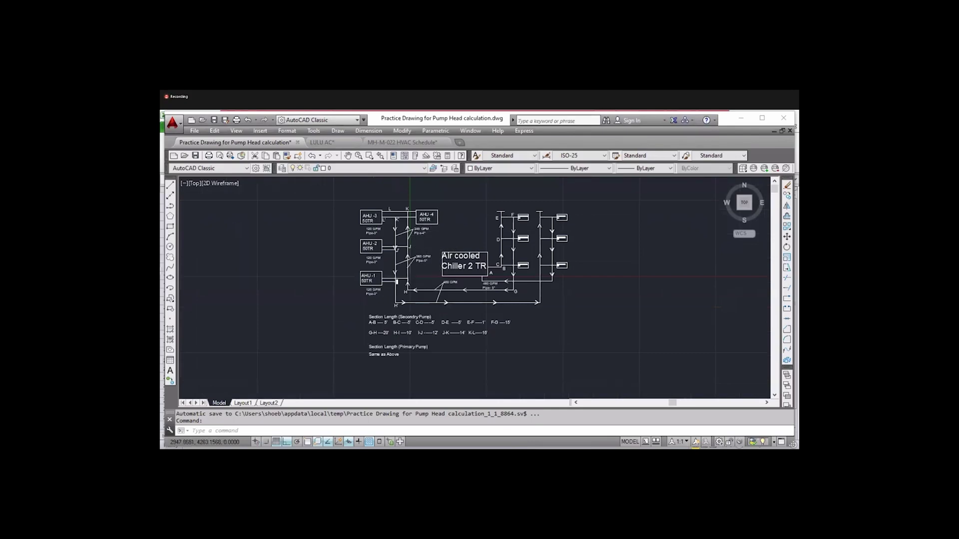
pyautogui.scroll(2, 449, 225)
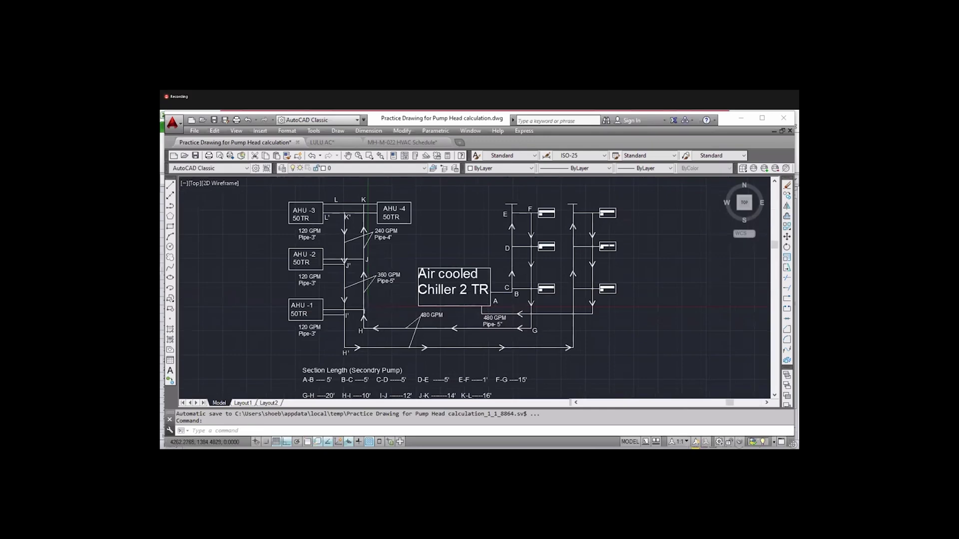
pyautogui.scroll(3, 485, 282)
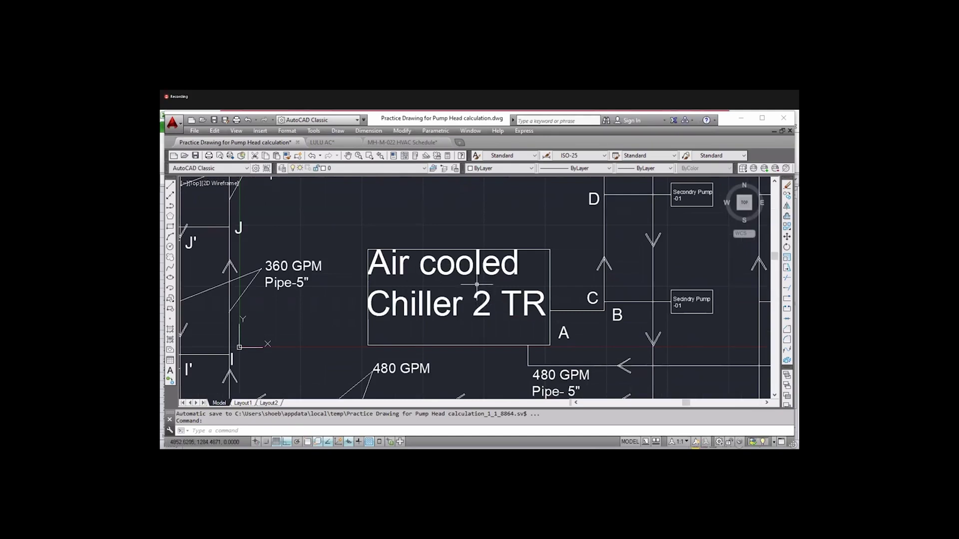
pyautogui.scroll(-3, 487, 296)
pyautogui.scroll(3, 479, 294)
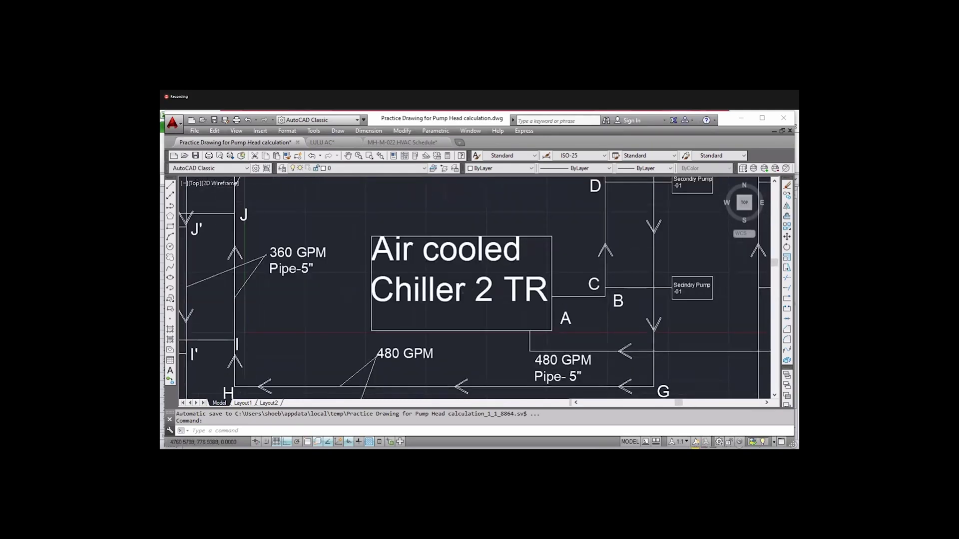
# Delete the number 2 from the "Air cooled Chiller 2 TR" label in the chiller box
pyautogui.scroll(2, 482, 292)
pyautogui.click(482, 292)
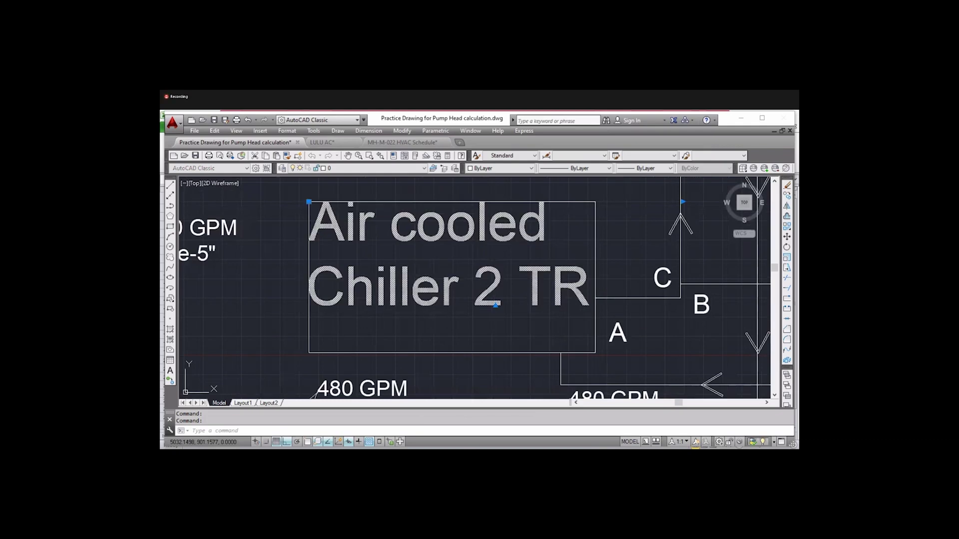
pyautogui.doubleClick(495, 304)
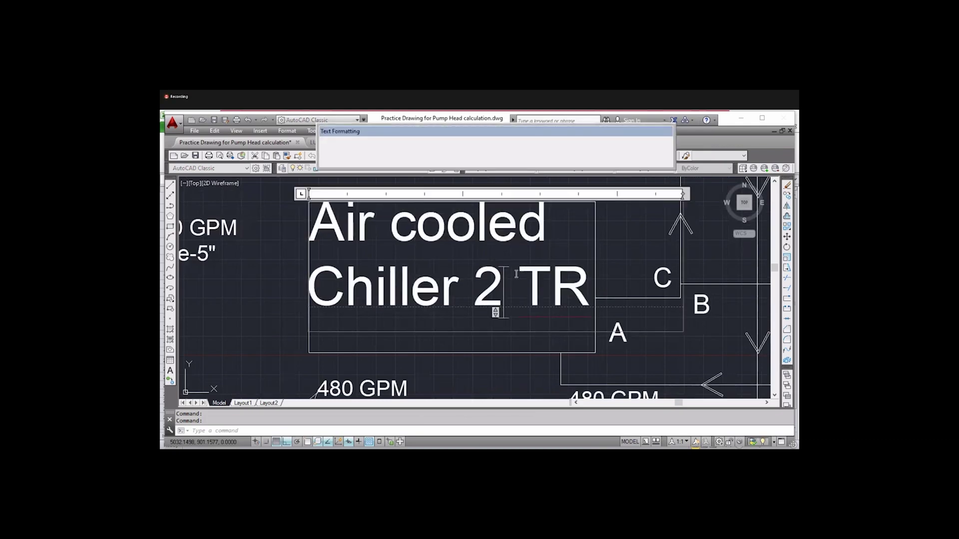
pyautogui.press('BackSpace')
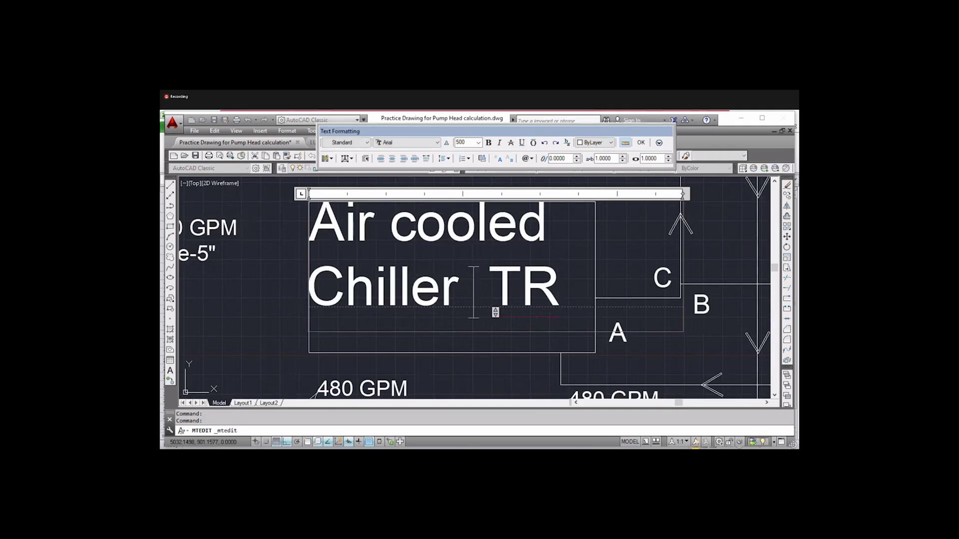
pyautogui.hotkey('ctrl', 'Return')
pyautogui.press('Escape')
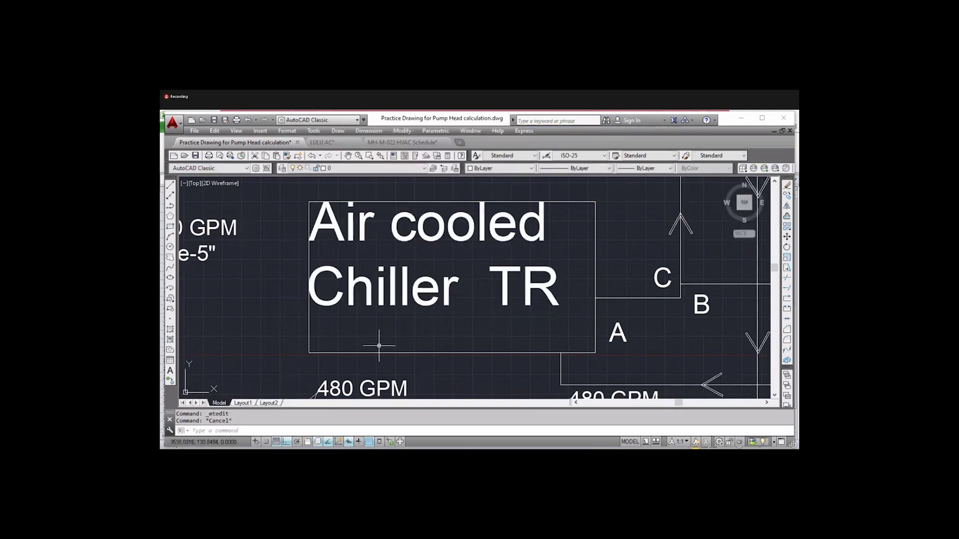
# Examine the secondary and primary pump branches and their labels beside the chiller
pyautogui.scroll(-4, 424, 317)
pyautogui.scroll(-4, 457, 293)
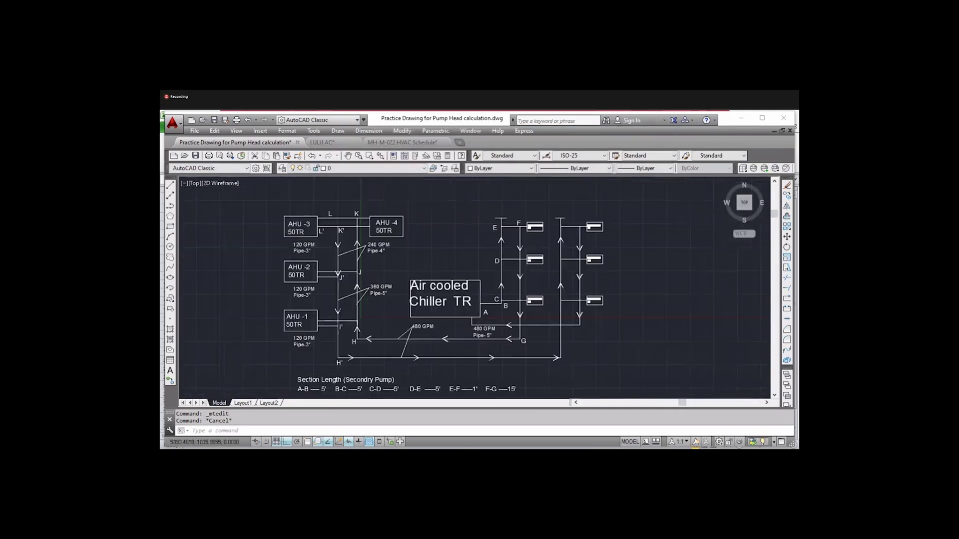
pyautogui.scroll(4, 501, 251)
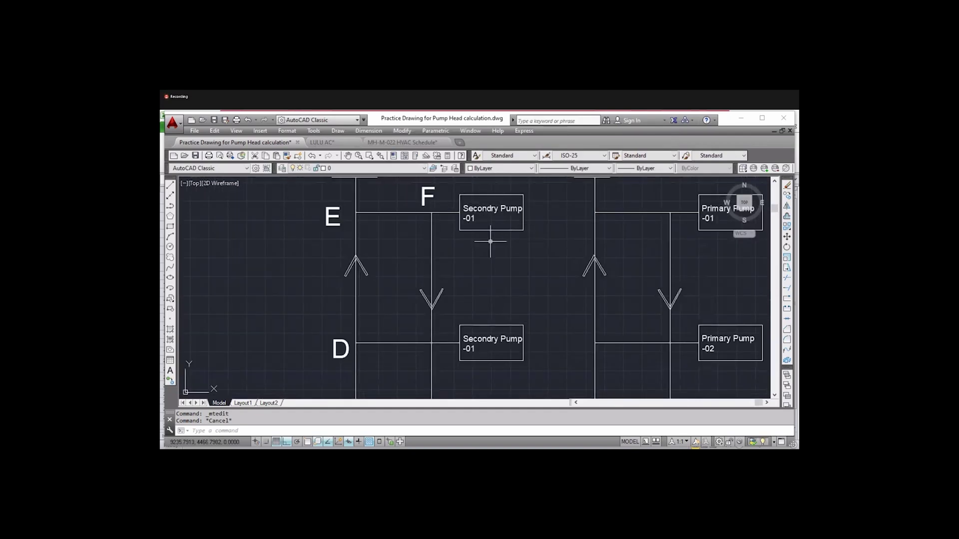
pyautogui.scroll(-2, 463, 231)
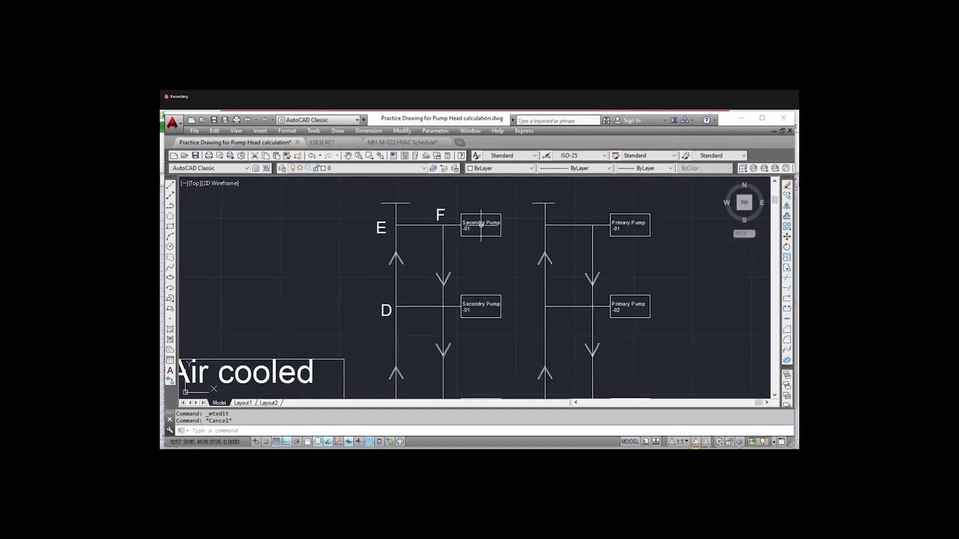
pyautogui.scroll(-3, 476, 244)
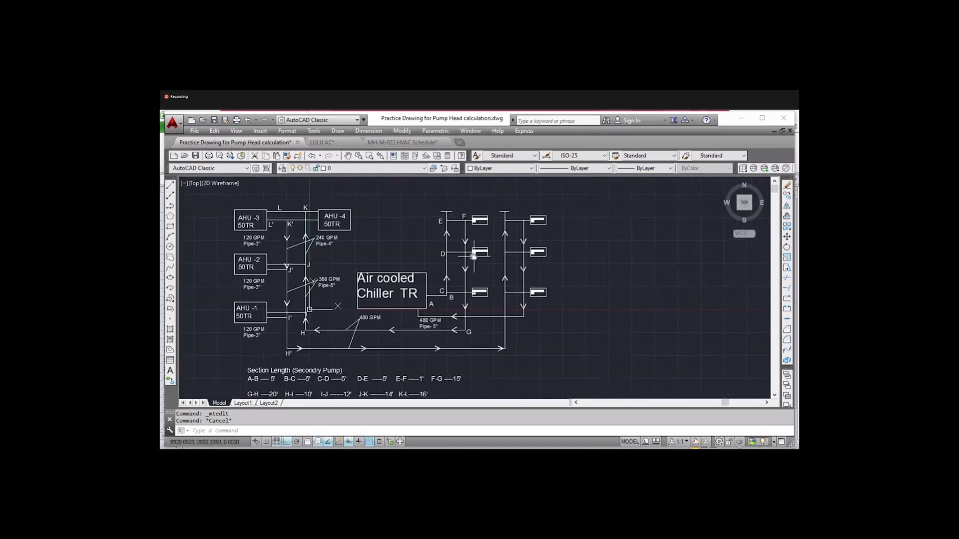
pyautogui.scroll(2, 482, 224)
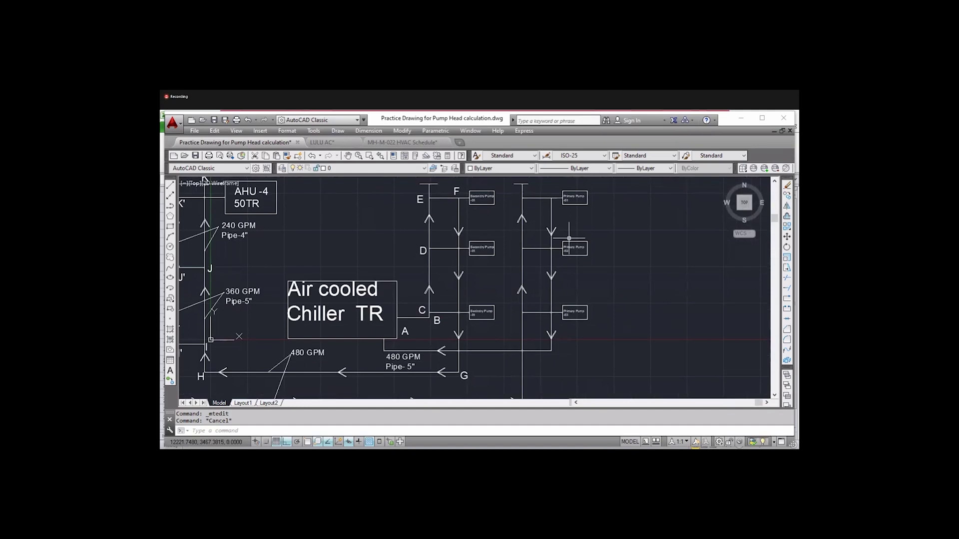
pyautogui.scroll(2, 582, 195)
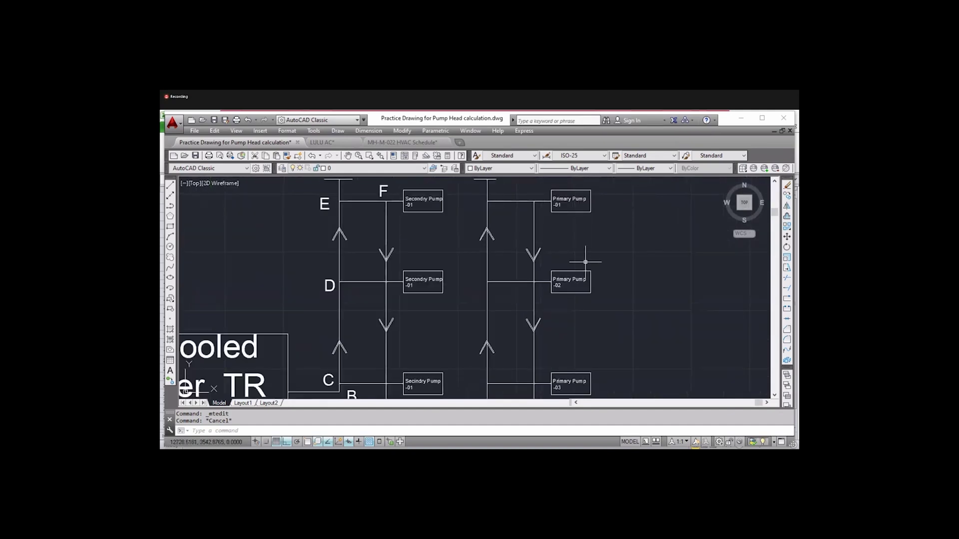
pyautogui.scroll(-2, 628, 235)
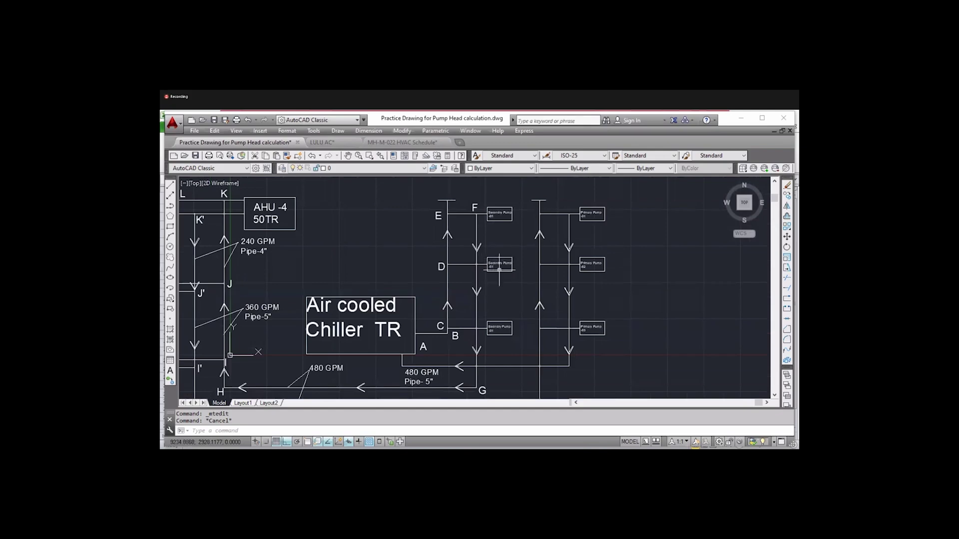
pyautogui.scroll(-3, 498, 269)
pyautogui.scroll(2, 418, 311)
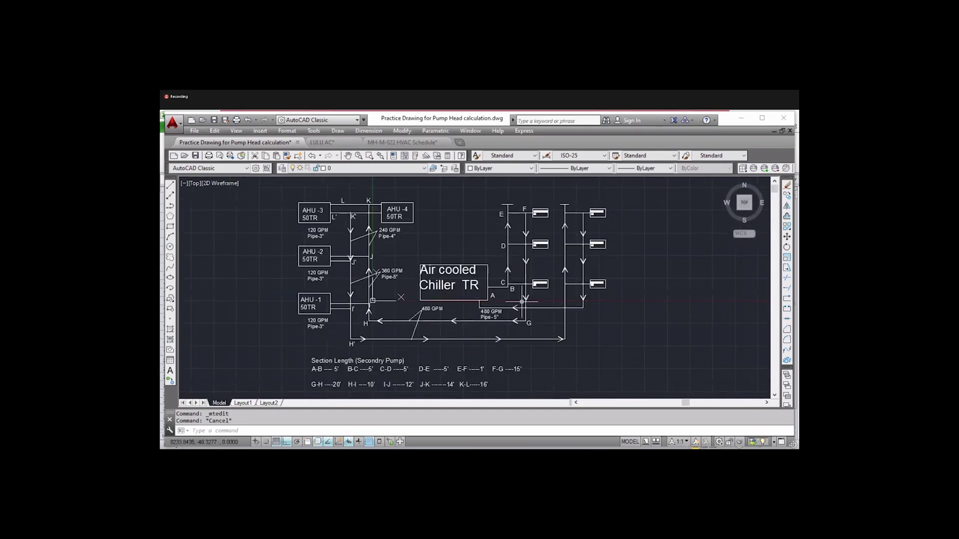
pyautogui.scroll(4, 579, 215)
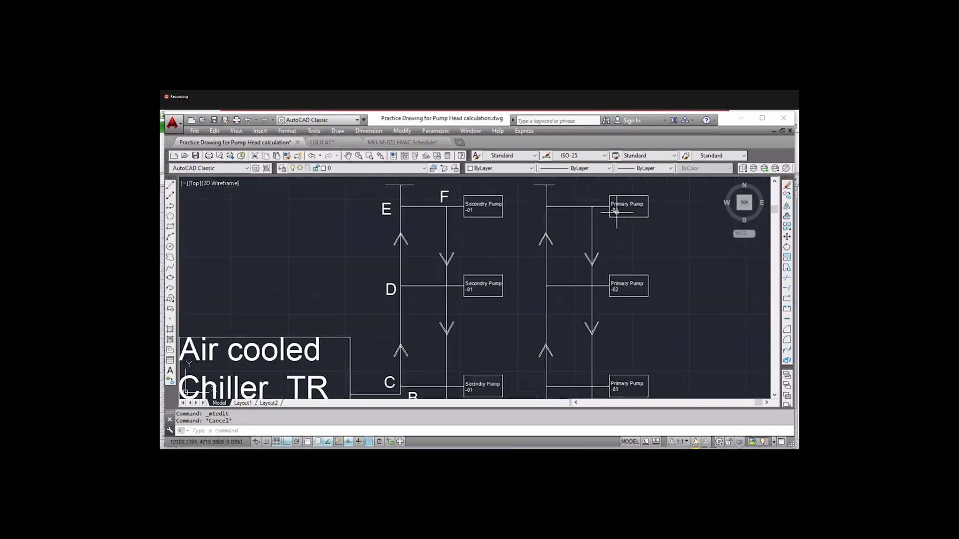
pyautogui.scroll(-5, 628, 239)
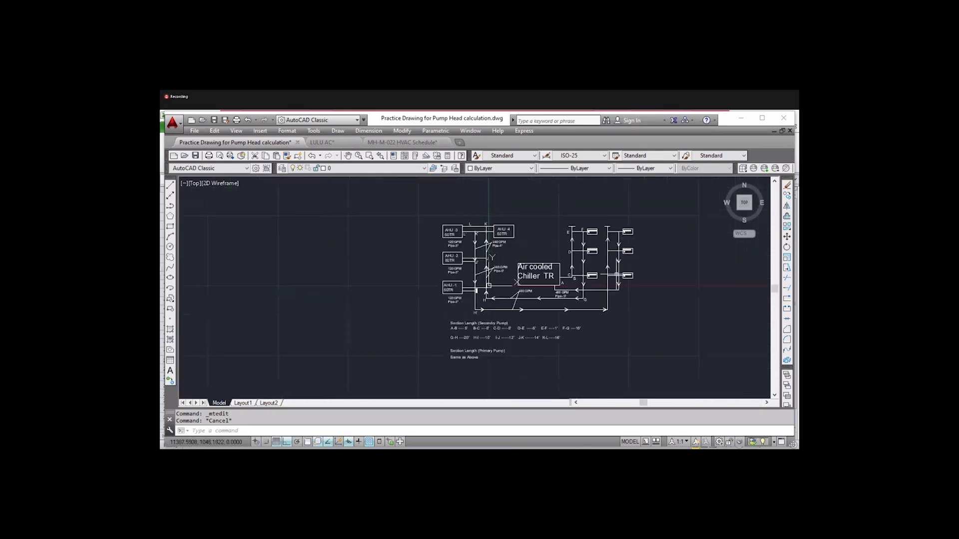
pyautogui.scroll(6, 609, 280)
pyautogui.scroll(-3, 619, 287)
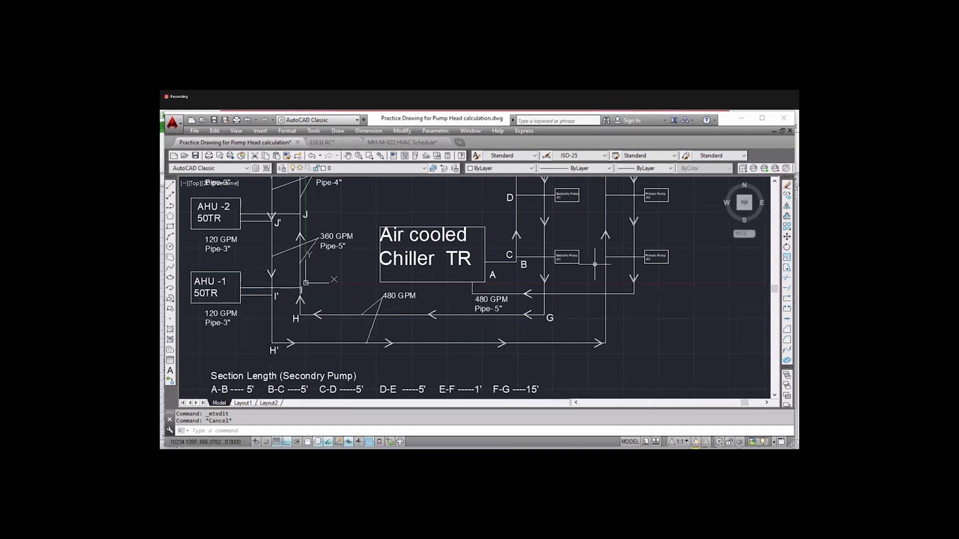
# Trace the chilled water piping from chiller point A through B, C, D, E and F at the secondary pumps
pyautogui.moveTo(592, 269); pyautogui.dragTo(597, 301)
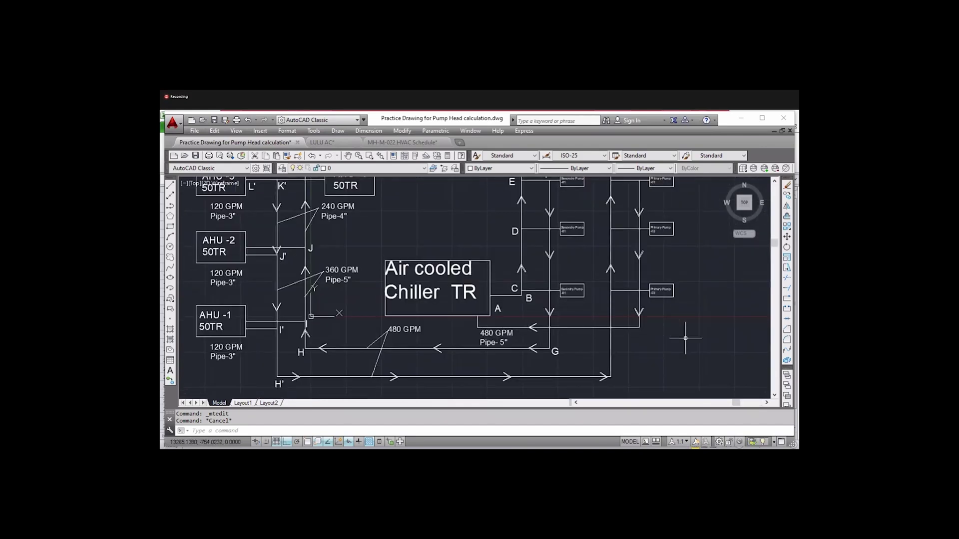
pyautogui.scroll(-2, 649, 324)
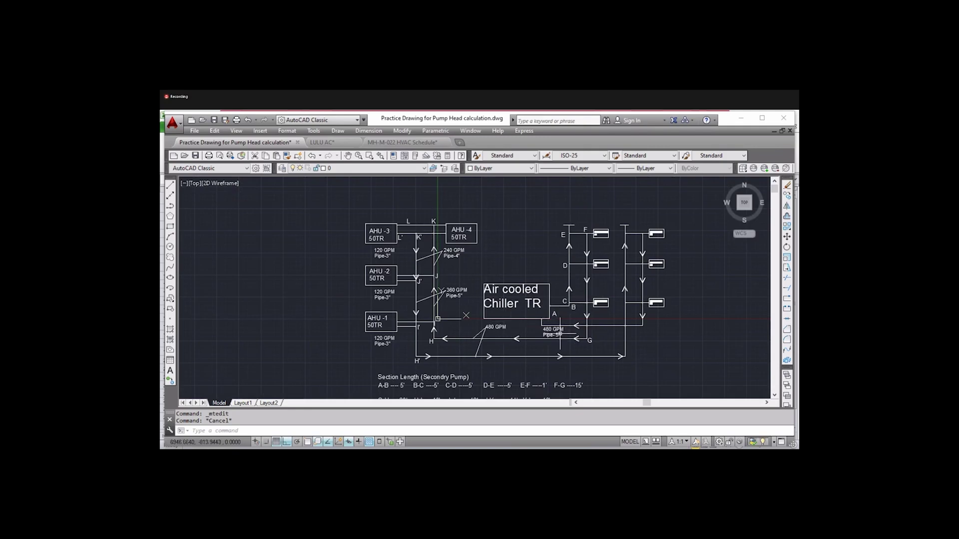
pyautogui.scroll(2, 520, 309)
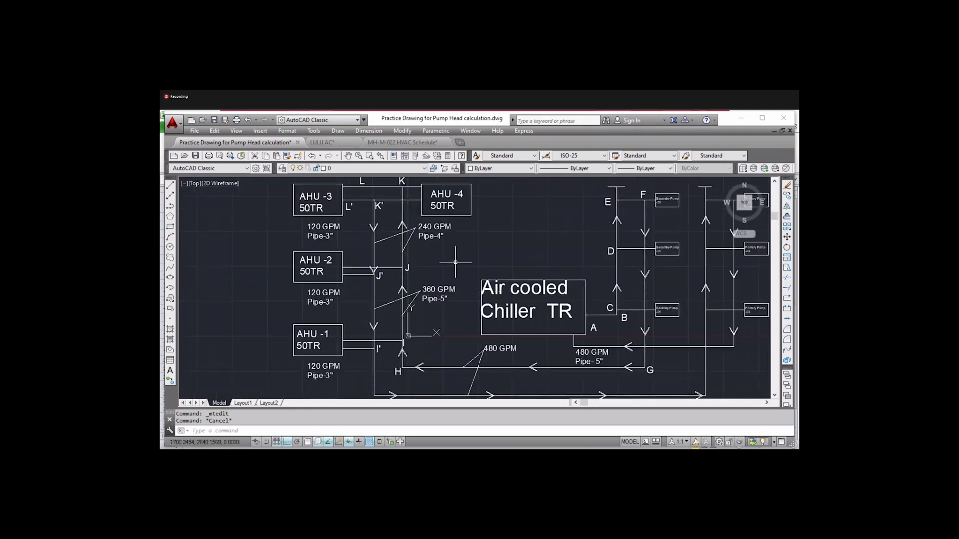
pyautogui.scroll(-3, 520, 308)
pyautogui.scroll(3, 525, 245)
pyautogui.scroll(2, 499, 285)
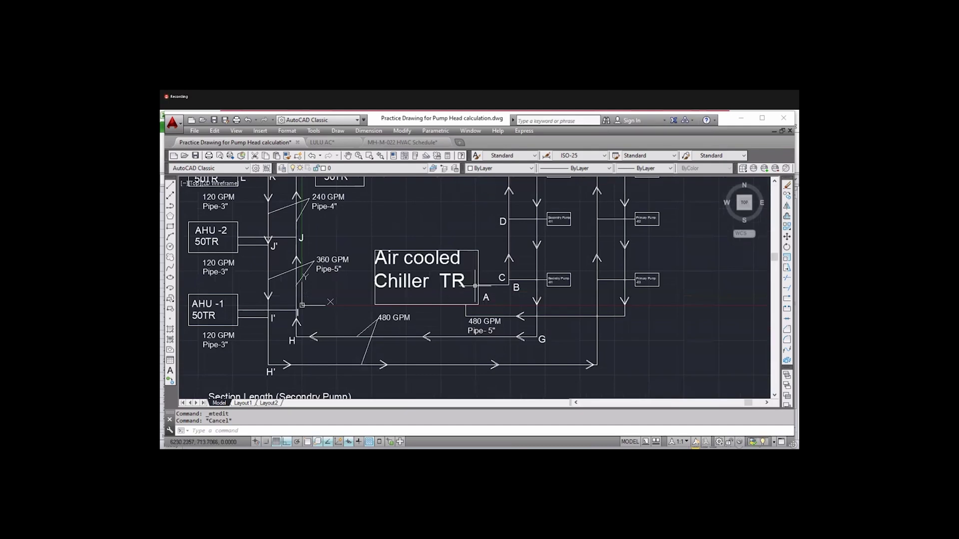
pyautogui.scroll(-1, 510, 245)
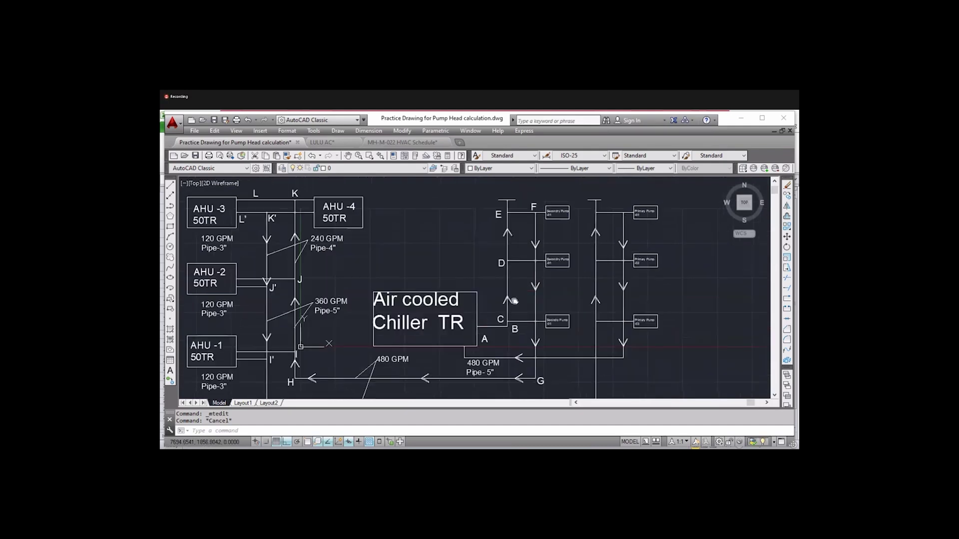
pyautogui.scroll(1, 511, 235)
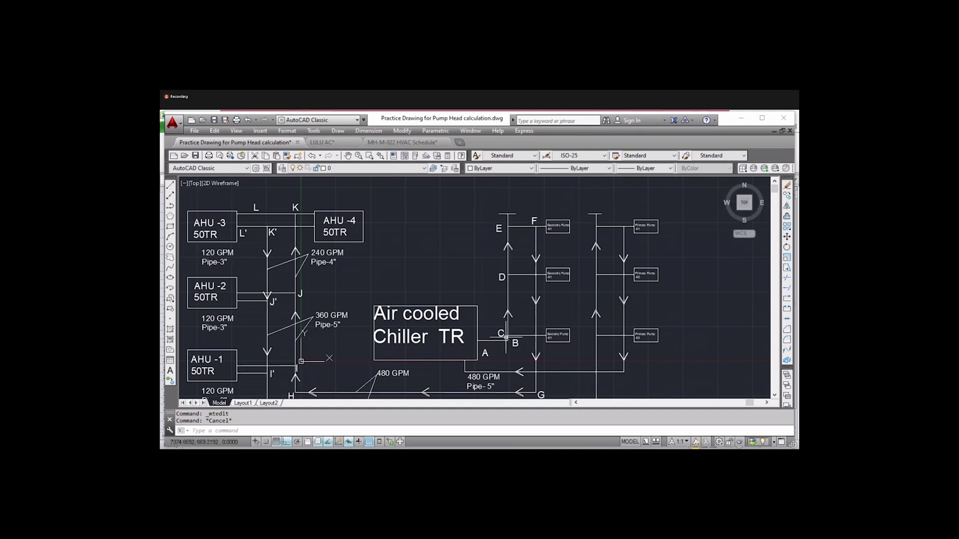
pyautogui.scroll(4, 508, 336)
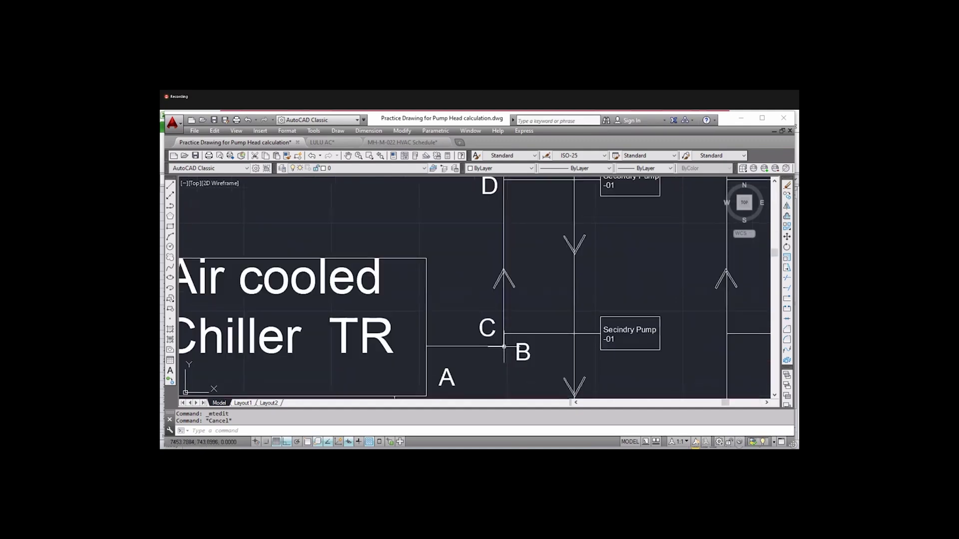
pyautogui.scroll(-2, 509, 334)
pyautogui.moveTo(504, 237); pyautogui.dragTo(506, 324)
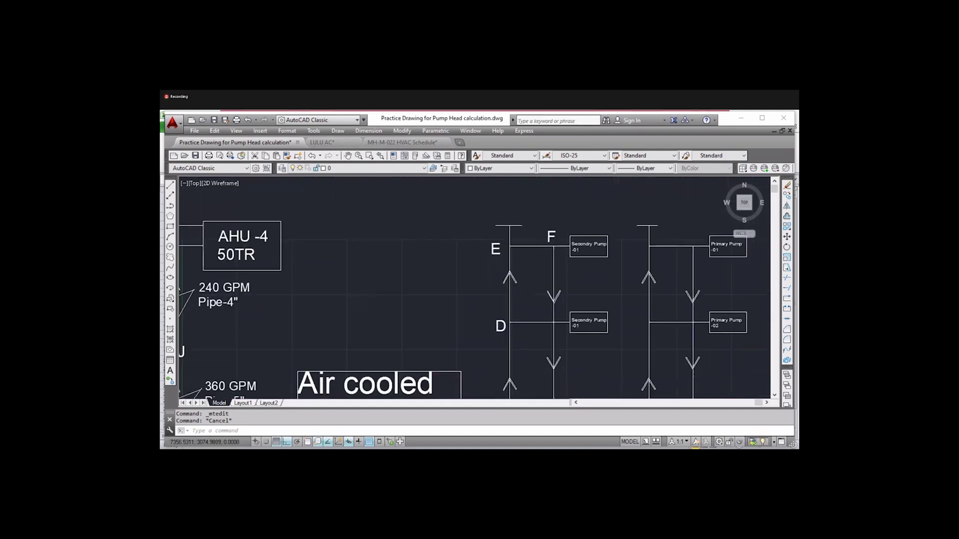
pyautogui.scroll(-4, 409, 289)
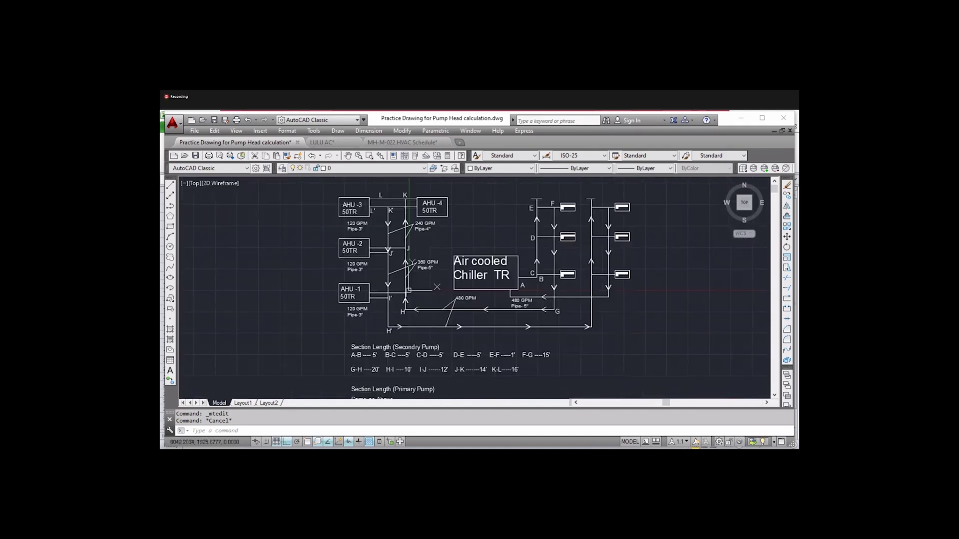
# Follow the supply riser from H through I, J and K to the AHUs, checking flow and pipe size labels
pyautogui.scroll(2, 548, 279)
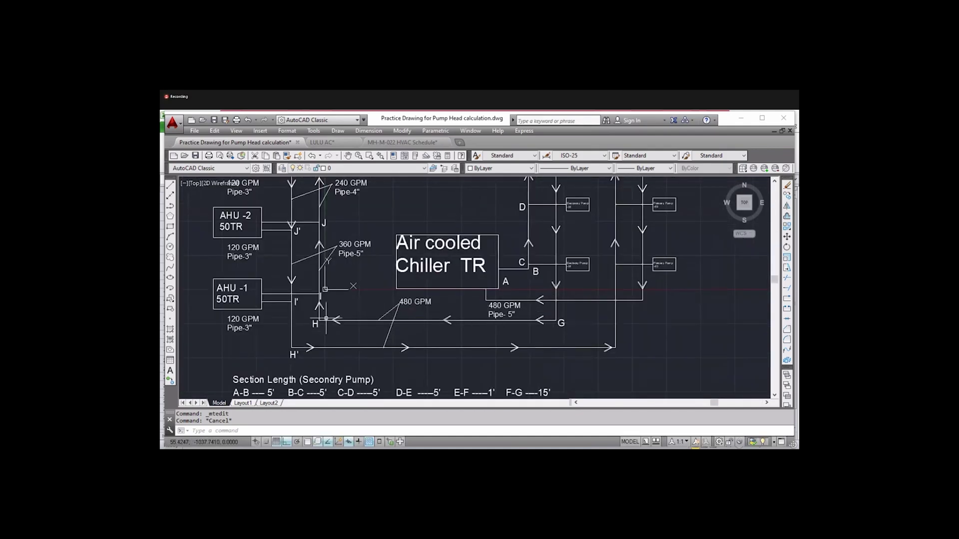
pyautogui.moveTo(350, 258); pyautogui.dragTo(385, 348)
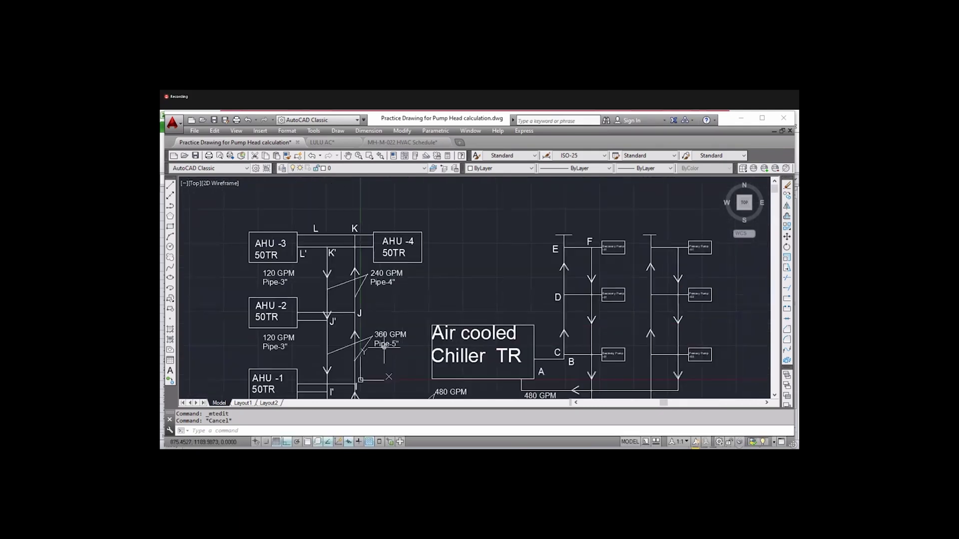
pyautogui.moveTo(358, 392); pyautogui.dragTo(382, 353)
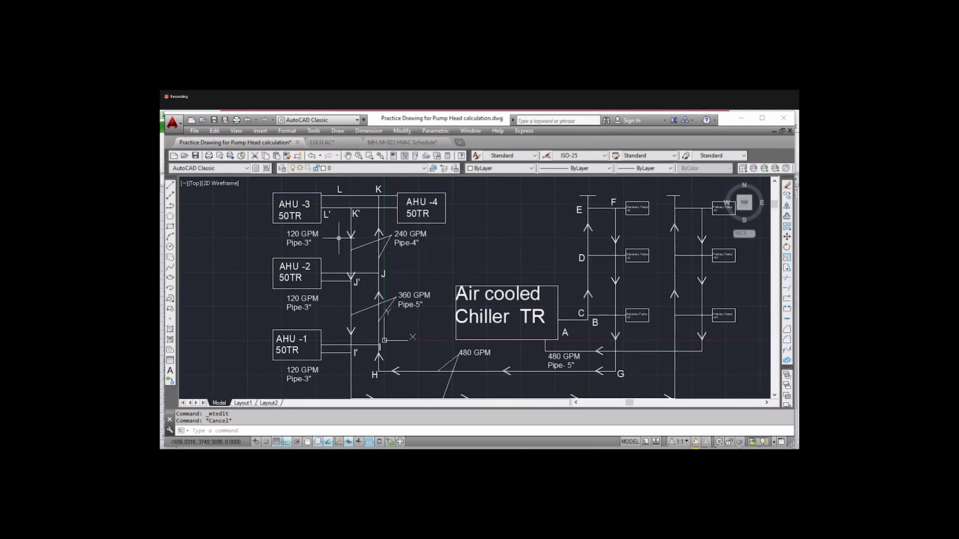
pyautogui.moveTo(413, 248); pyautogui.dragTo(479, 254)
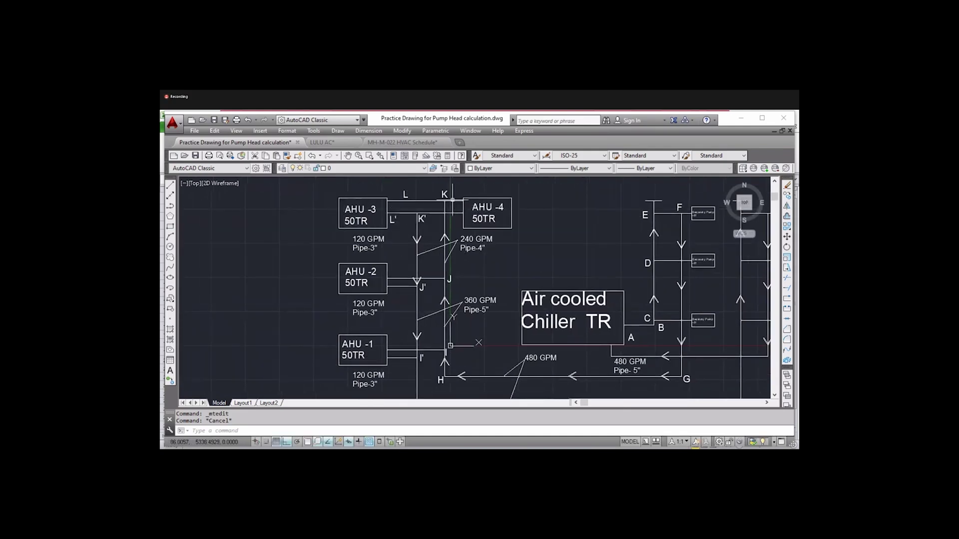
pyautogui.scroll(4, 455, 200)
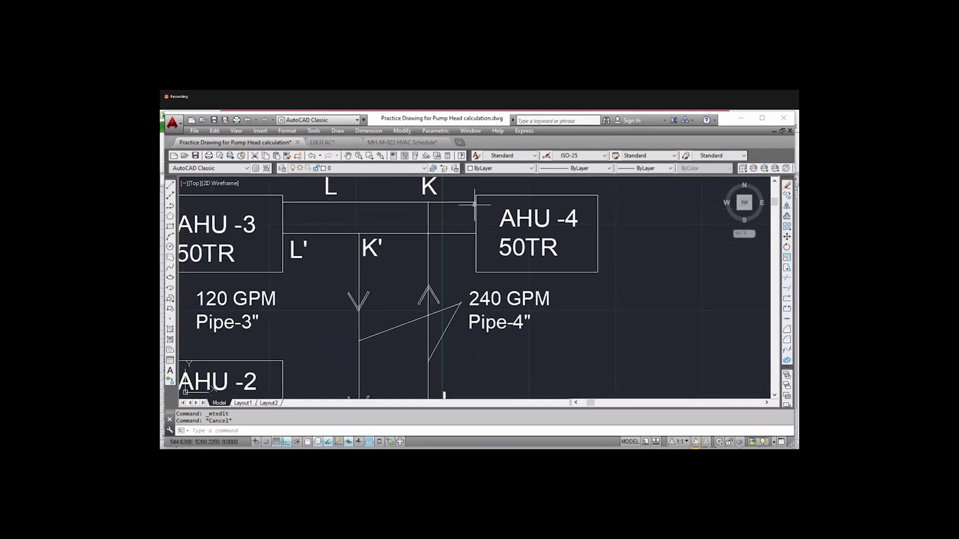
pyautogui.scroll(-2, 456, 203)
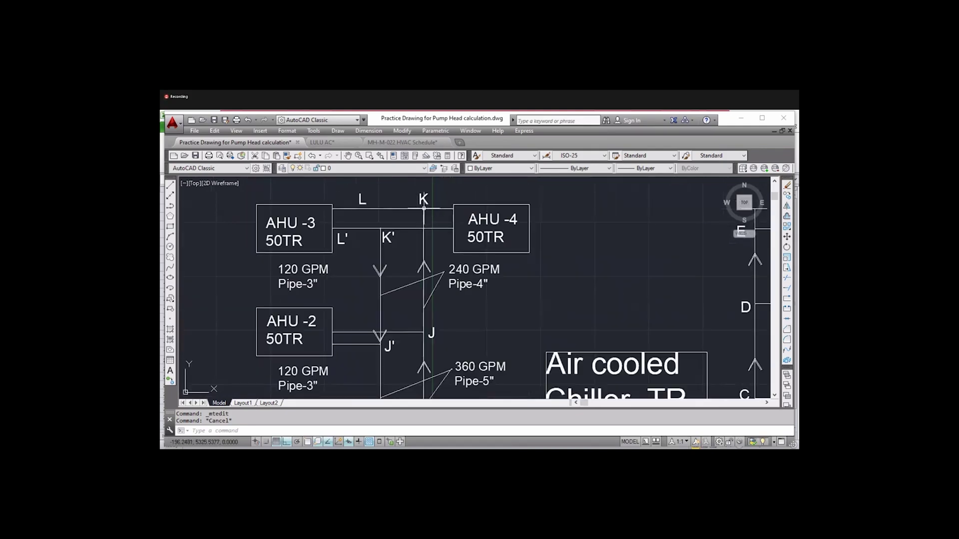
# Compare the listed secondary pump section lengths with the matching pipe runs between the chiller, point H and the AHU riser
pyautogui.scroll(-3, 350, 312)
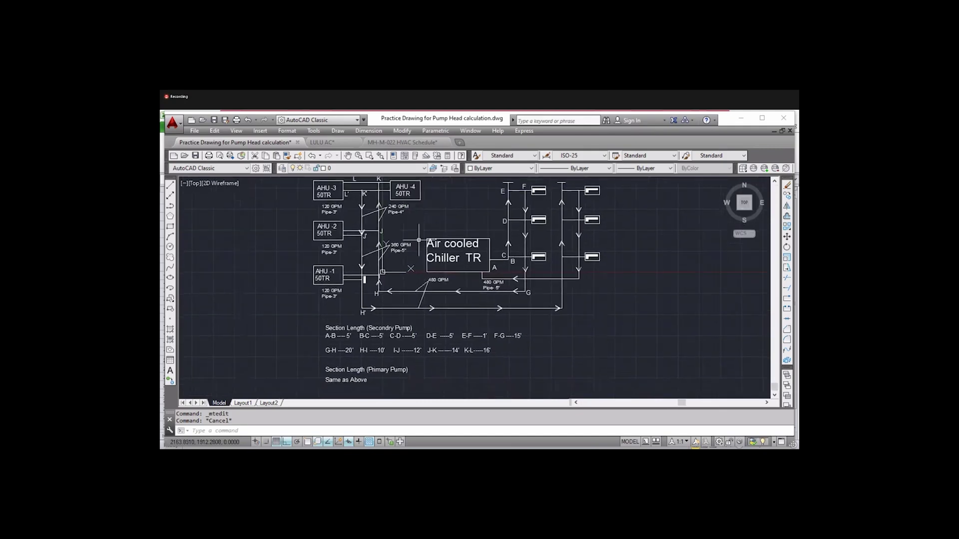
pyautogui.scroll(2, 332, 335)
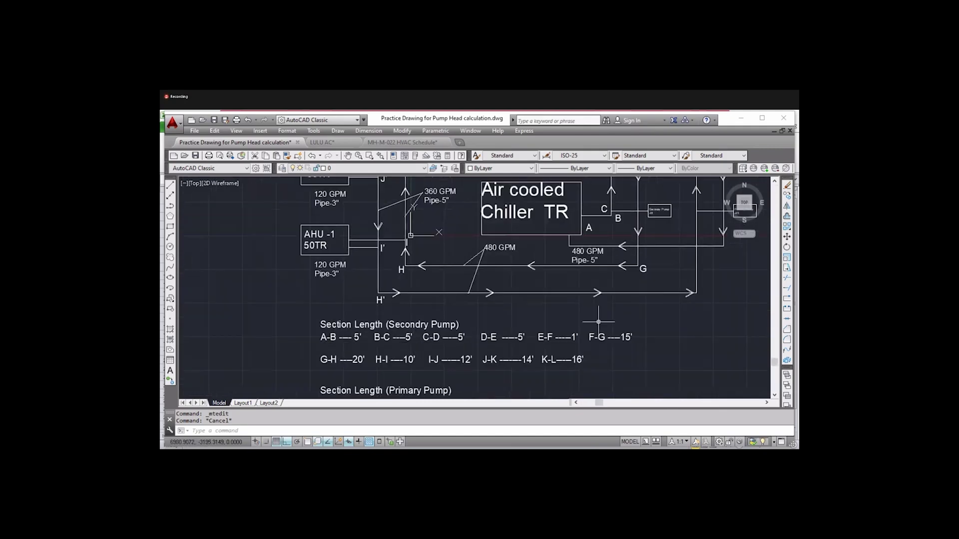
pyautogui.moveTo(584, 287); pyautogui.dragTo(568, 321)
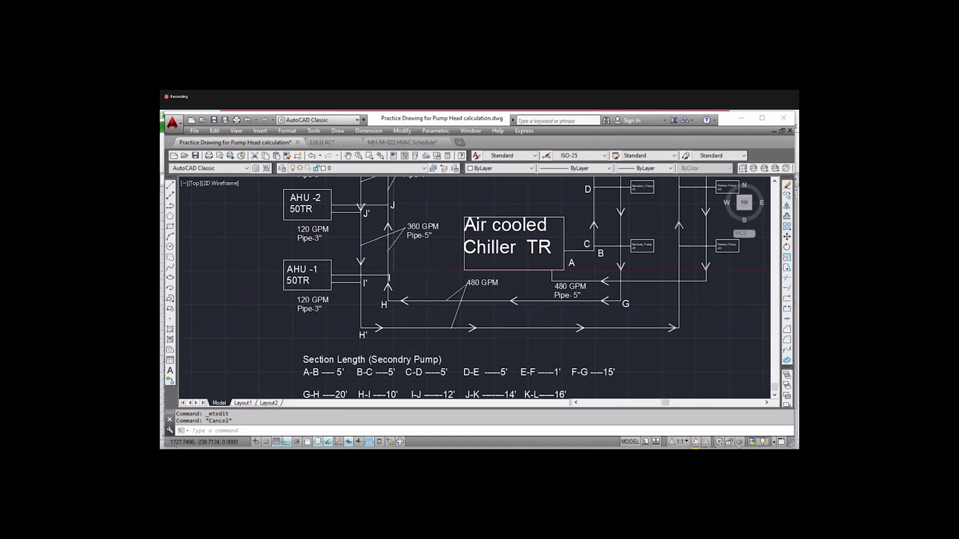
pyautogui.scroll(-1, 439, 277)
pyautogui.scroll(1, 452, 340)
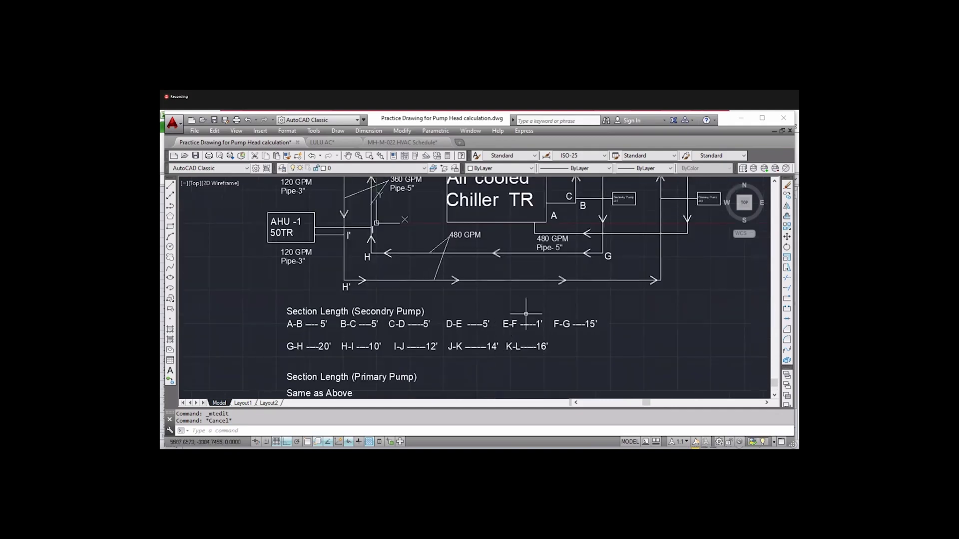
pyautogui.scroll(-1, 521, 290)
pyautogui.scroll(1, 524, 284)
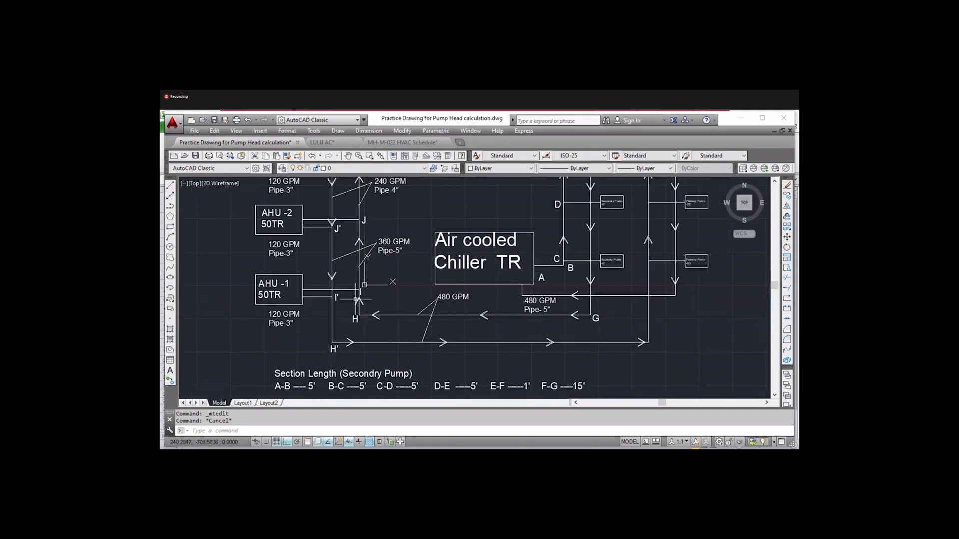
pyautogui.scroll(-1, 387, 305)
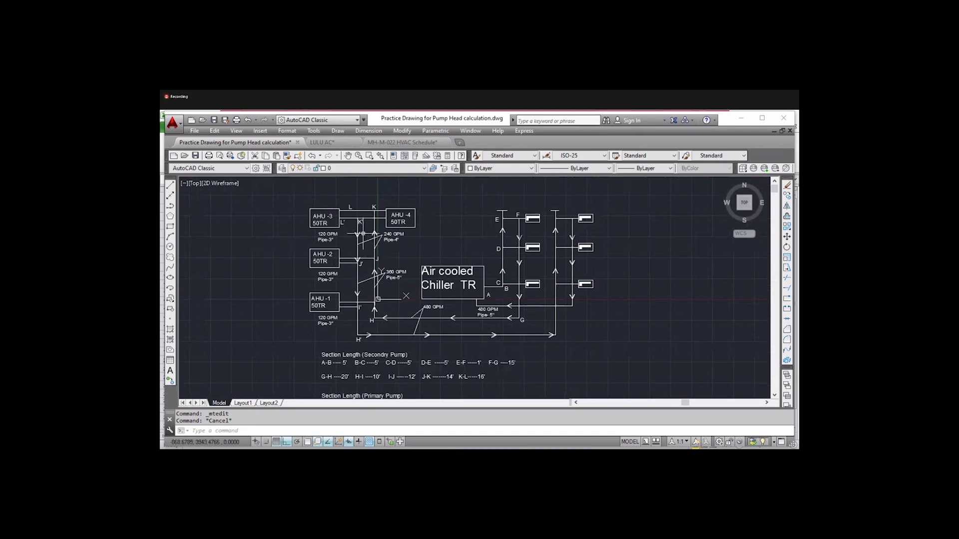
pyautogui.scroll(1, 356, 233)
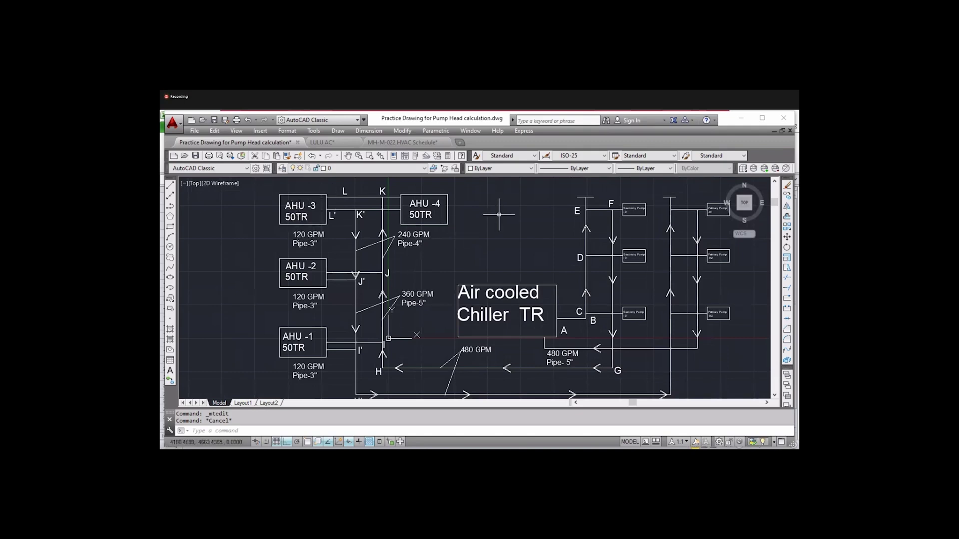
# Check the K-L branch between AHU-3 and AHU-4 against its entry in the secondary pump section length list
pyautogui.scroll(-2, 508, 229)
pyautogui.scroll(-1, 523, 306)
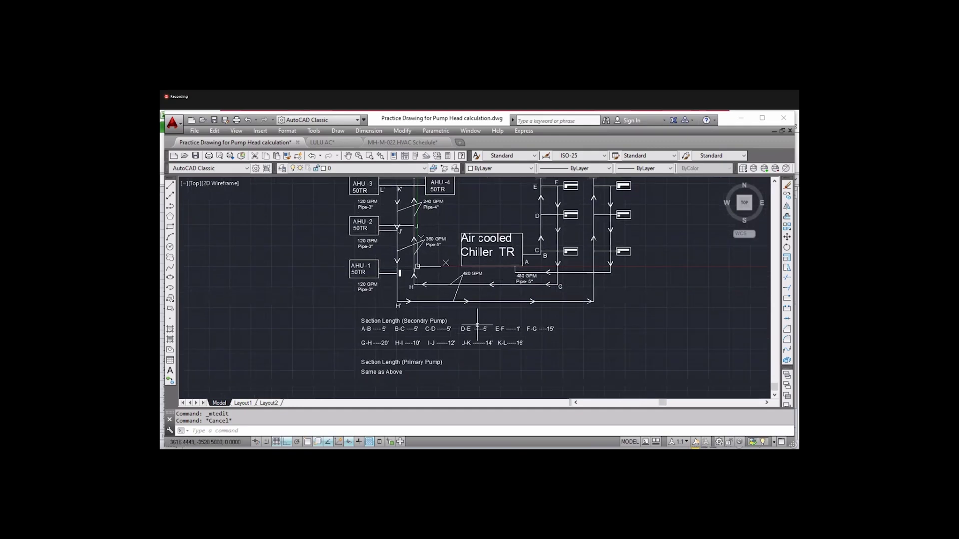
pyautogui.moveTo(420, 271); pyautogui.dragTo(421, 290)
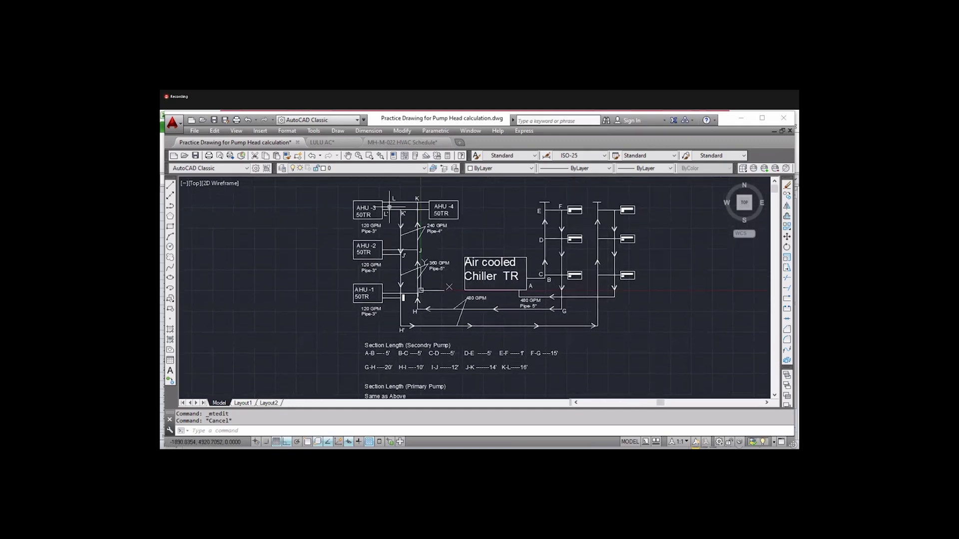
pyautogui.scroll(2, 398, 199)
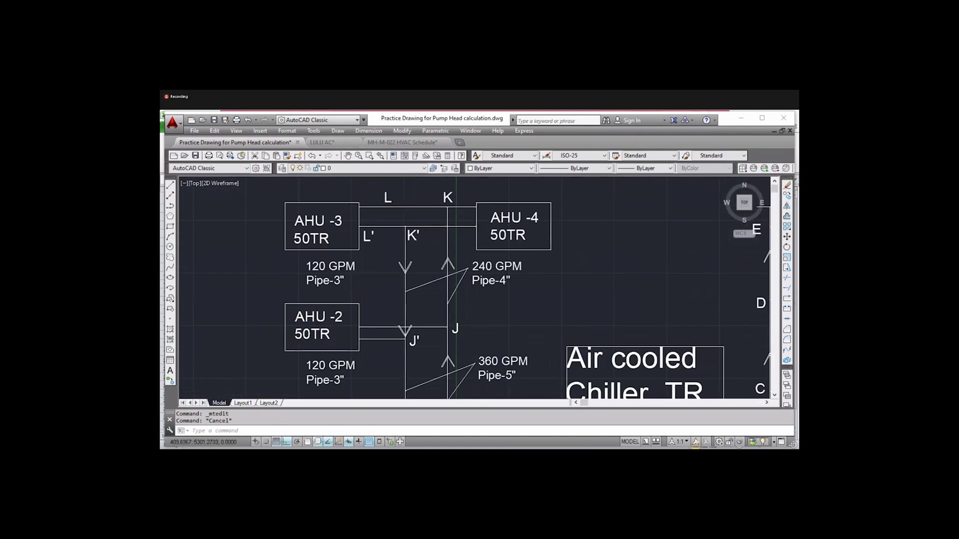
pyautogui.scroll(-3, 466, 210)
pyautogui.scroll(3, 575, 385)
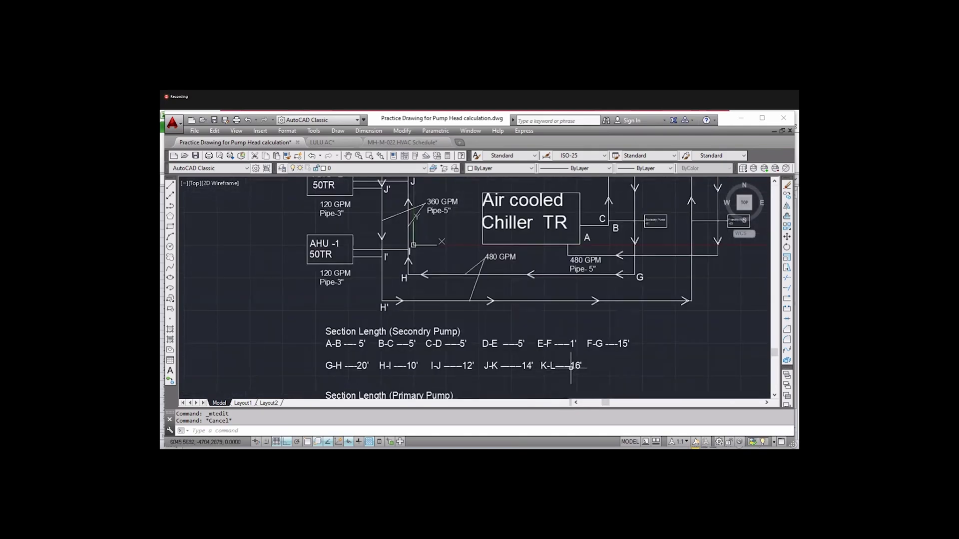
pyautogui.scroll(-3, 425, 234)
pyautogui.scroll(3, 450, 204)
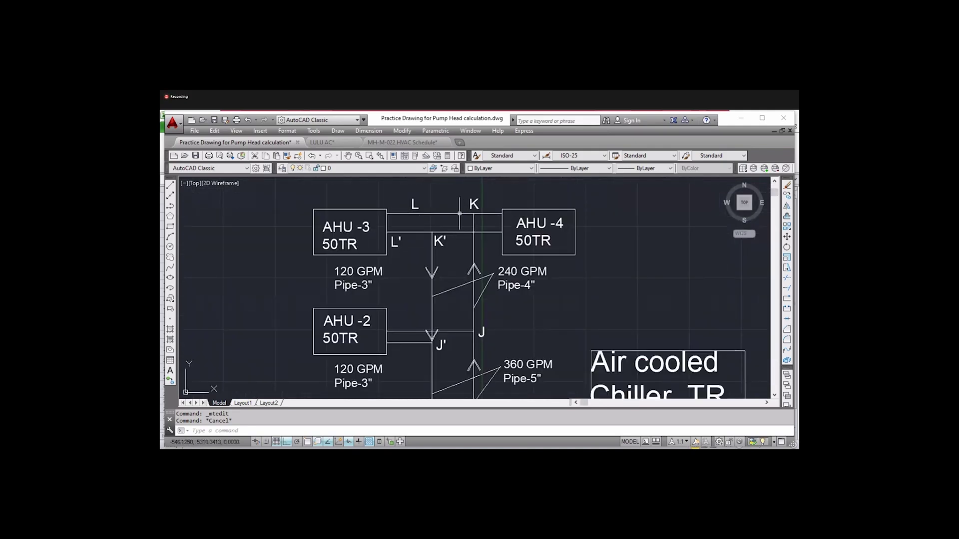
pyautogui.scroll(-4, 457, 222)
pyautogui.scroll(2, 439, 289)
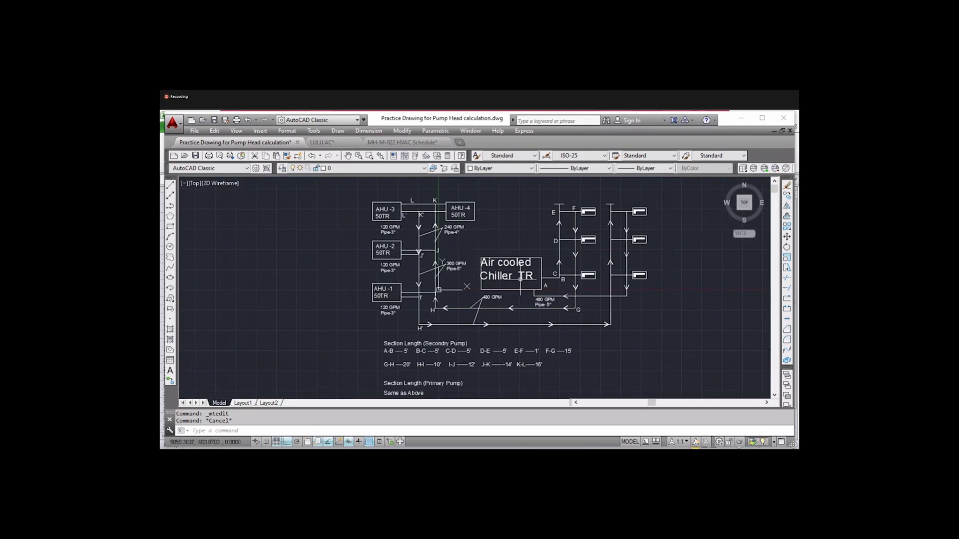
pyautogui.moveTo(491, 280); pyautogui.dragTo(476, 280)
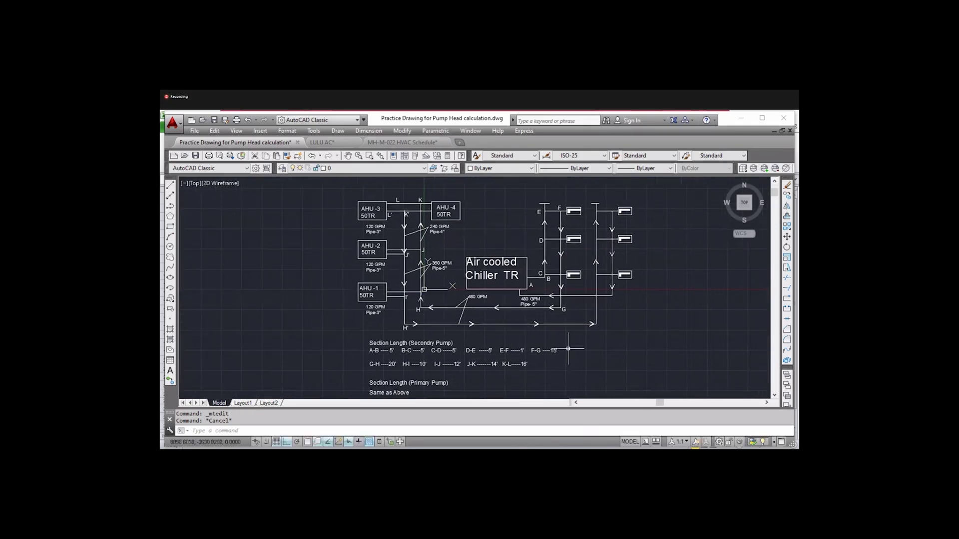
# Switch to the Secondary CHW Pump head calculation workbook in Excel and inspect the pump head formulas in feet and metres
pyautogui.moveTo(583, 448)
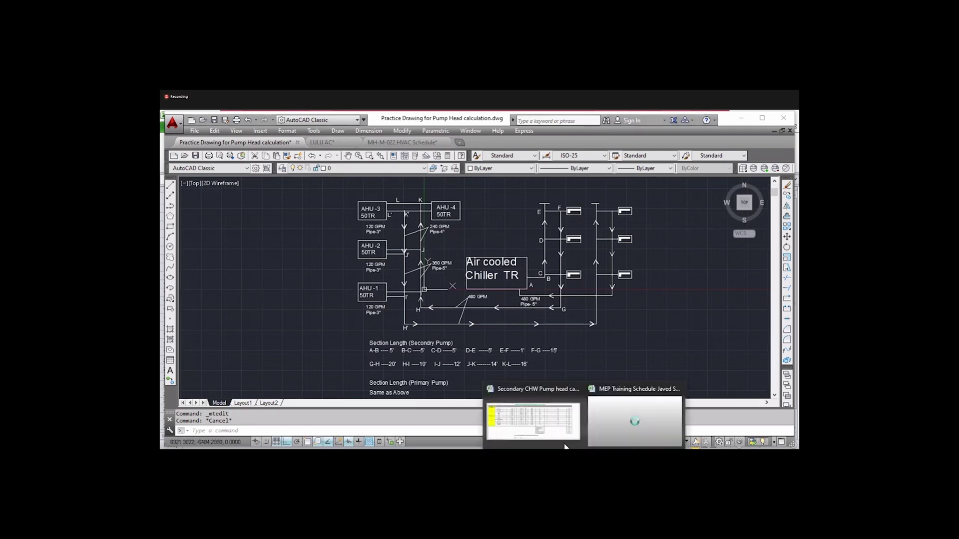
pyautogui.click(532, 419)
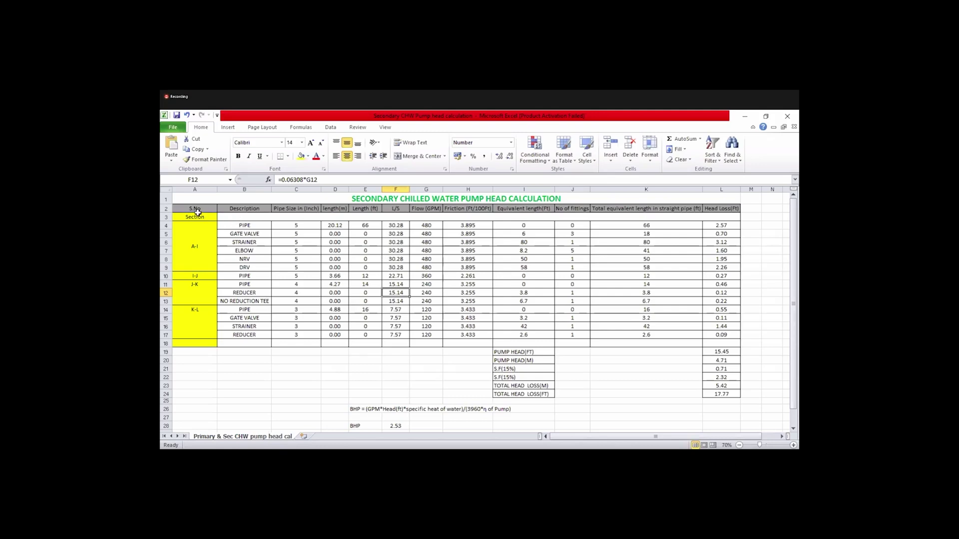
pyautogui.click(358, 318)
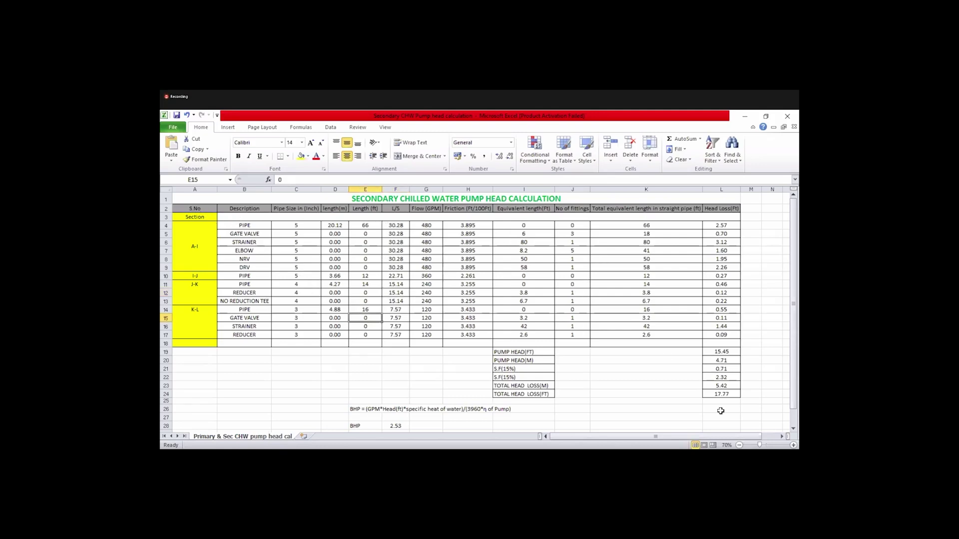
pyautogui.click(720, 352)
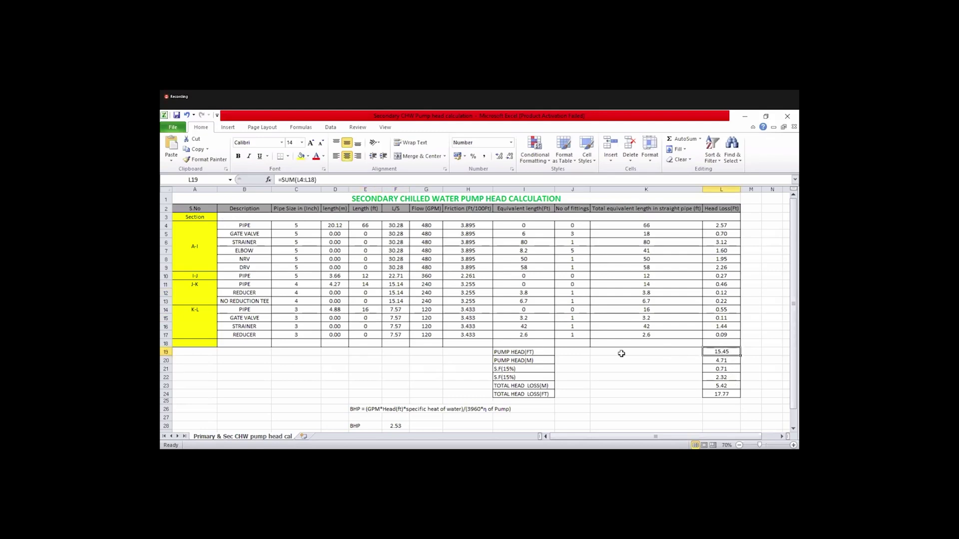
pyautogui.click(526, 352)
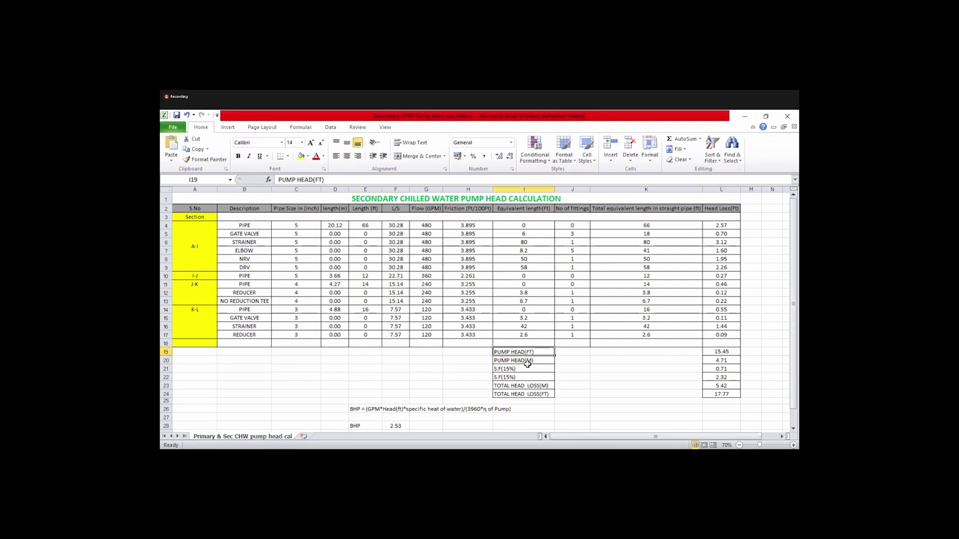
pyautogui.click(719, 360)
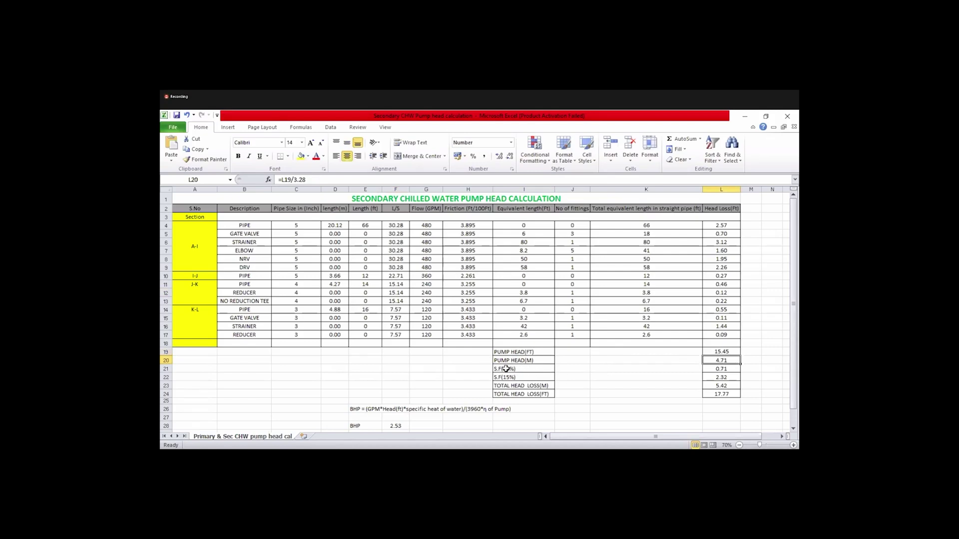
# Examine the 15% safety factor rows, the BHP, HP and KW block, and the pump head in metres
pyautogui.click(506, 369)
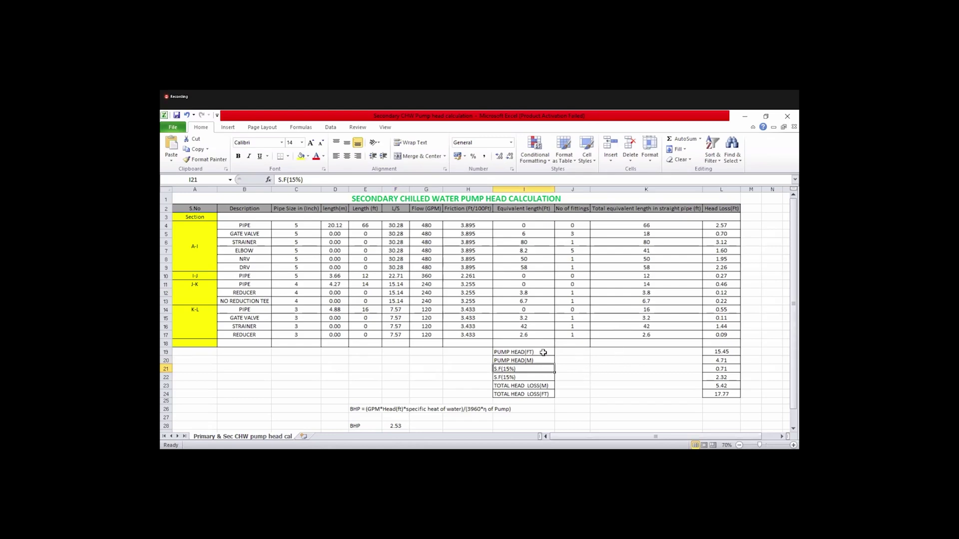
pyautogui.scroll(-1, 543, 352)
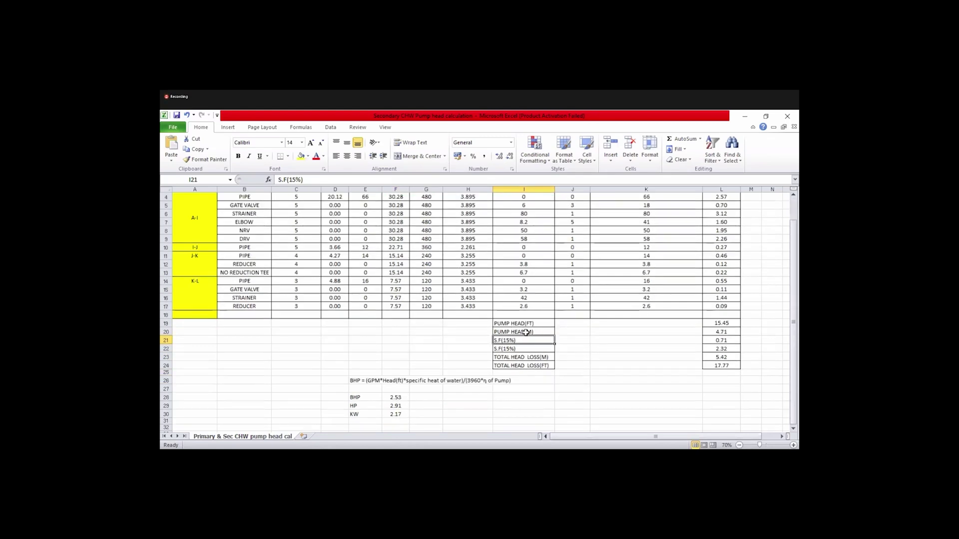
pyautogui.click(525, 332)
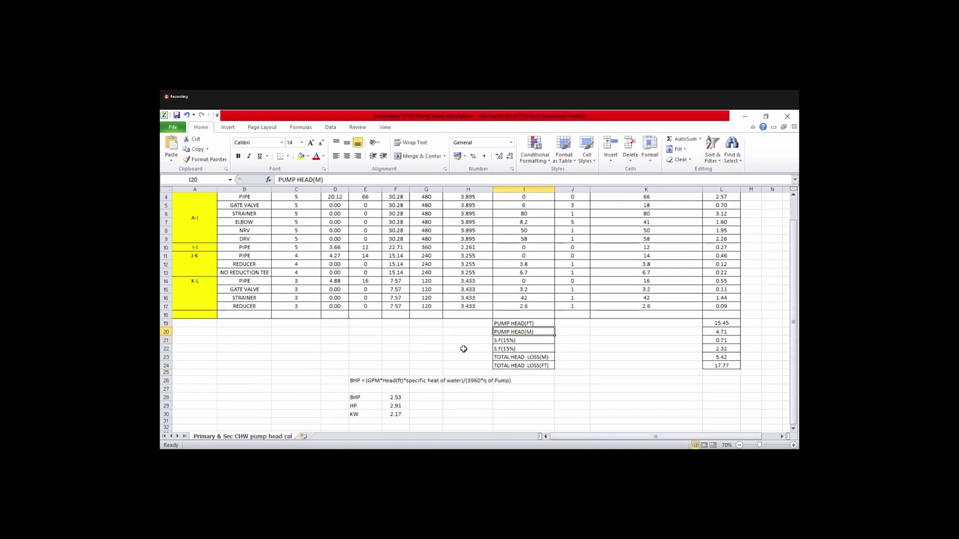
pyautogui.scroll(1, 463, 350)
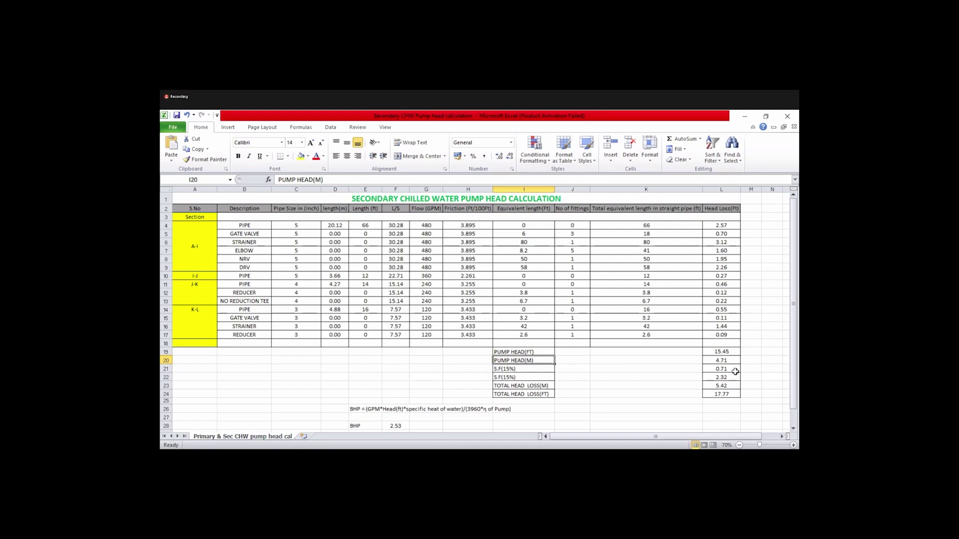
pyautogui.click(727, 361)
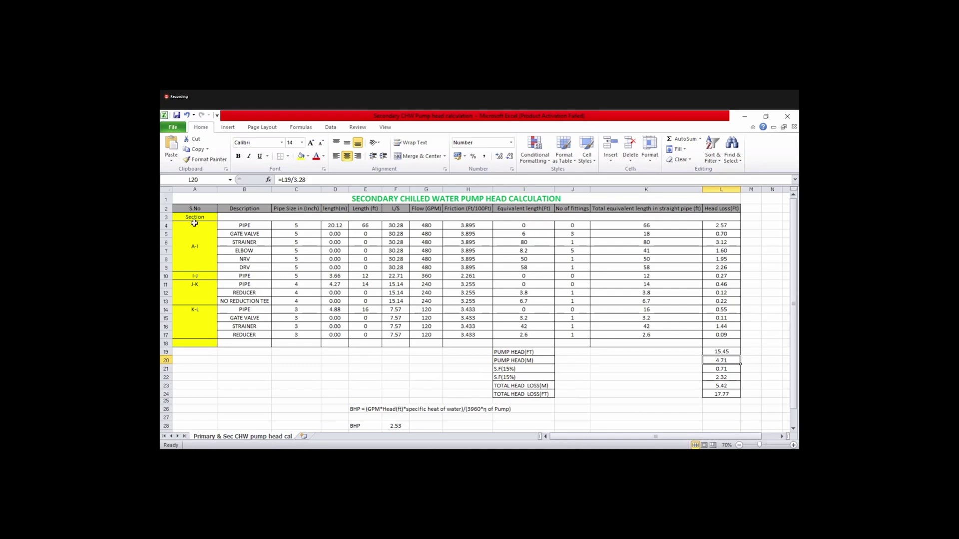
# Find section A-I in the sheet, then switch to the AutoCAD practice drawing and trace it from the chiller to point I
pyautogui.click(197, 250)
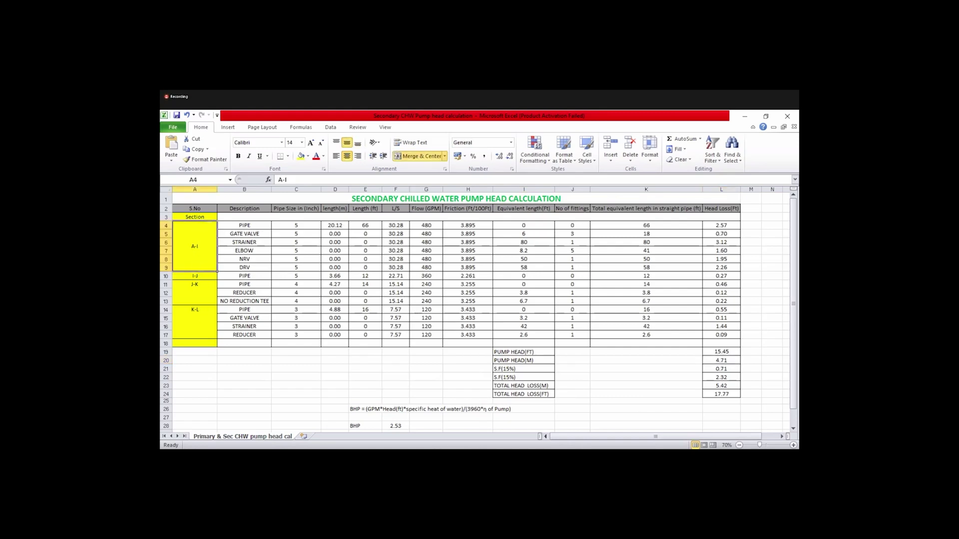
pyautogui.moveTo(514, 448)
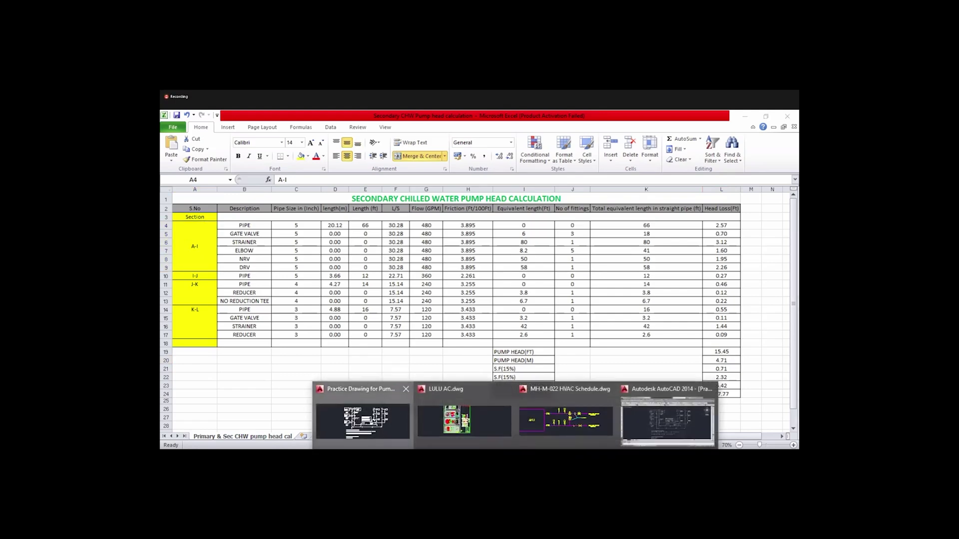
pyautogui.click(363, 421)
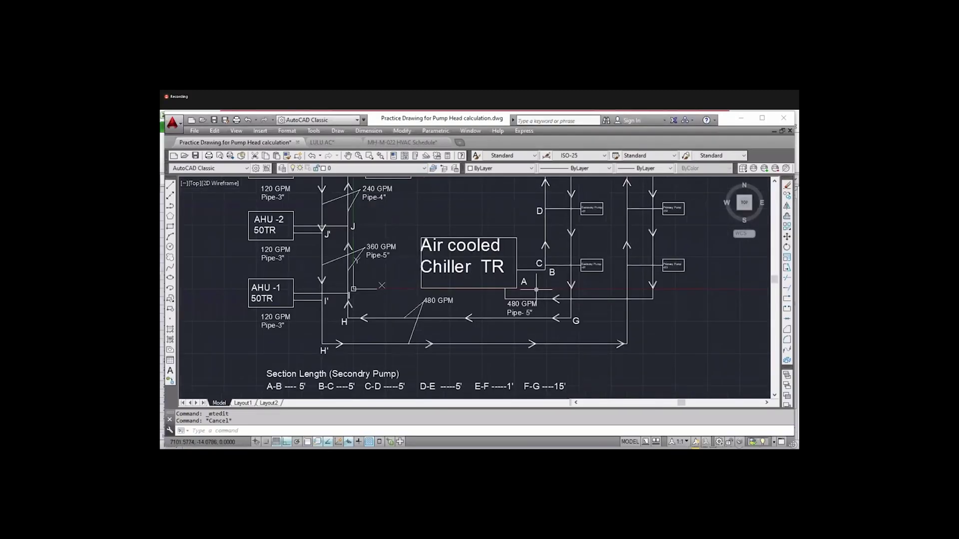
pyautogui.scroll(-3, 536, 289)
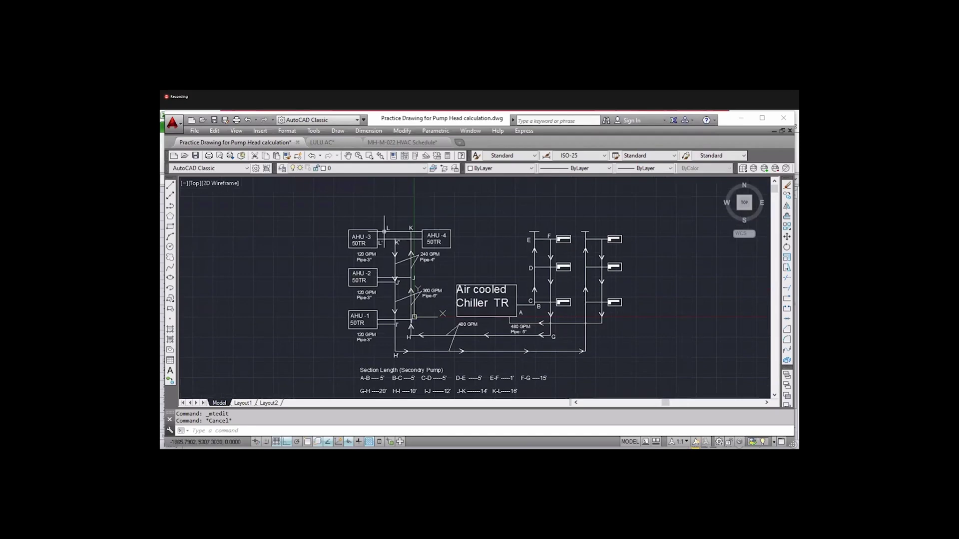
pyautogui.scroll(2, 411, 337)
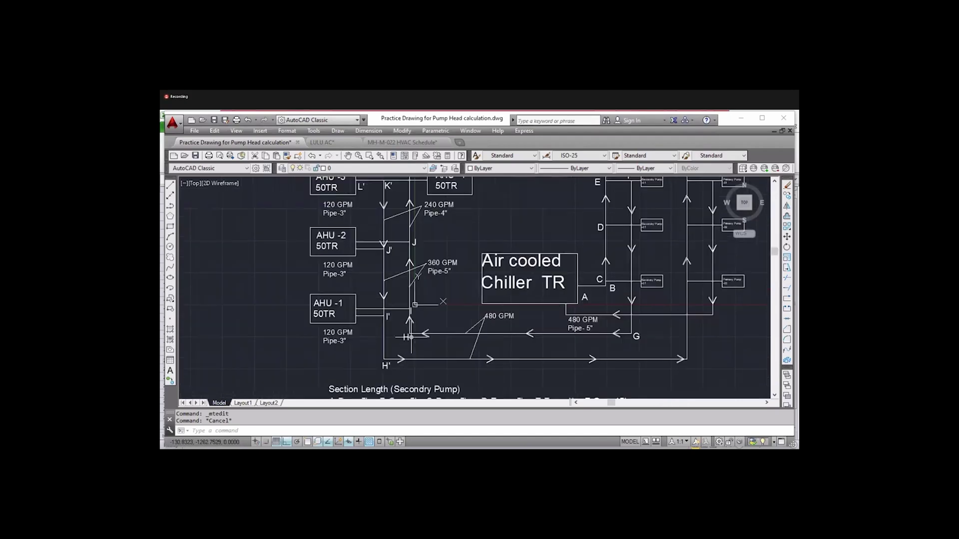
pyautogui.scroll(4, 413, 309)
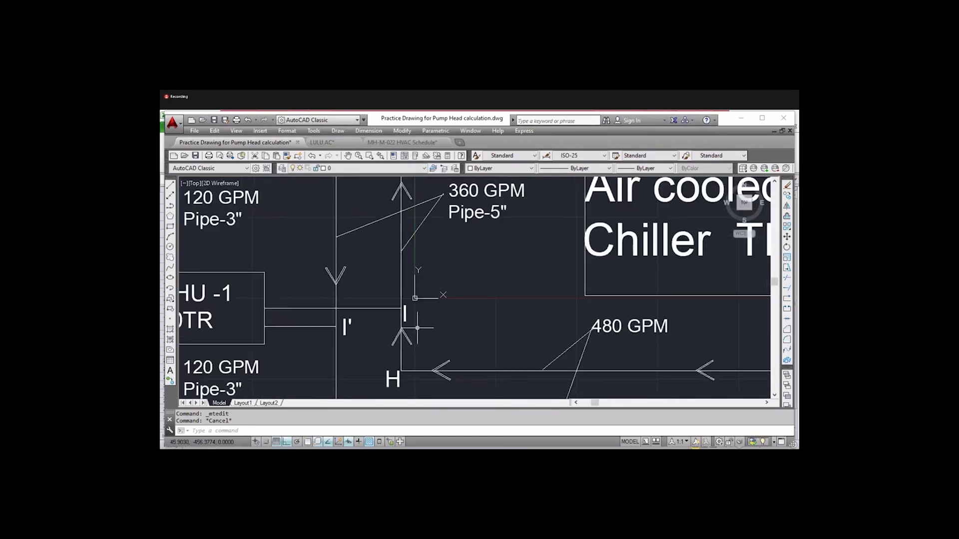
pyautogui.scroll(-6, 419, 300)
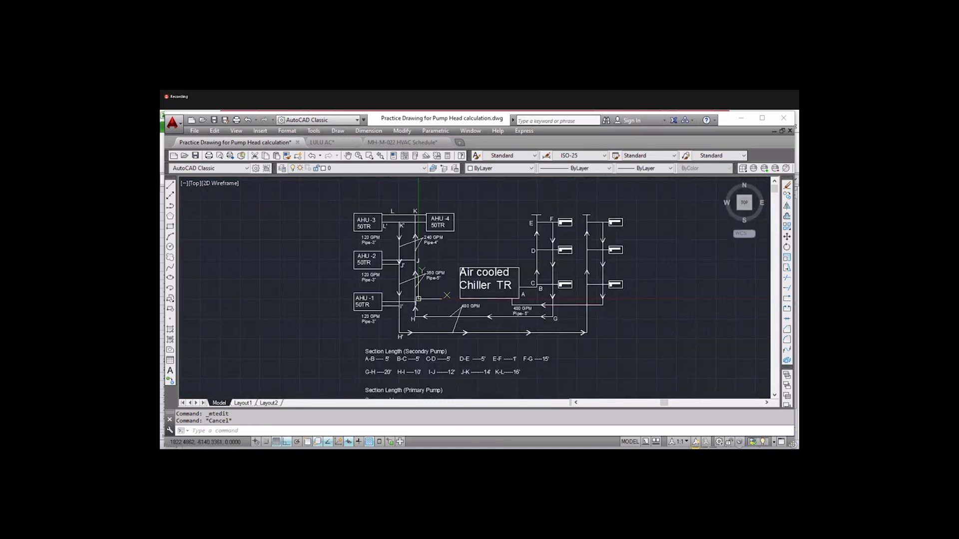
# Return to the Excel pump head workbook, enlarge the sheet to 95% and select the I-J section cell
pyautogui.moveTo(583, 448)
pyautogui.click(533, 421)
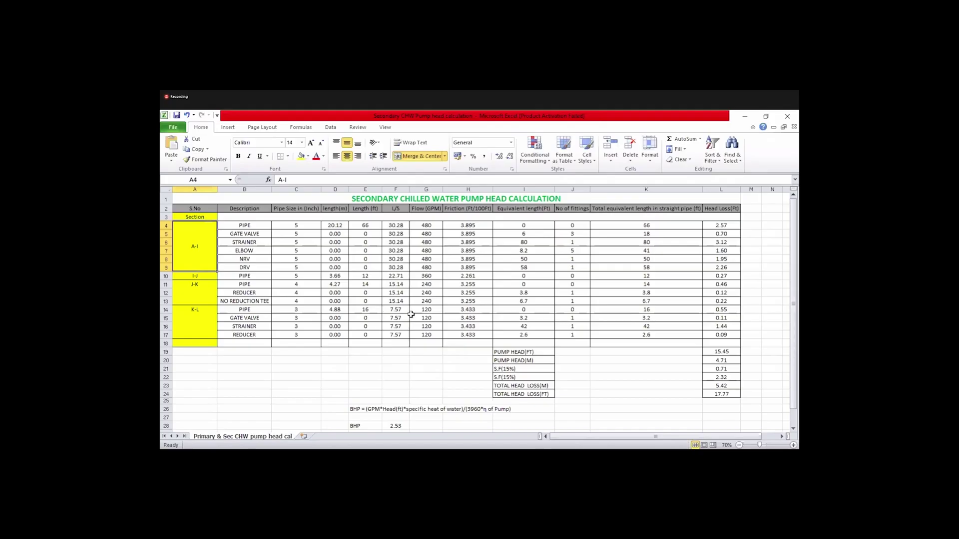
pyautogui.click(764, 445)
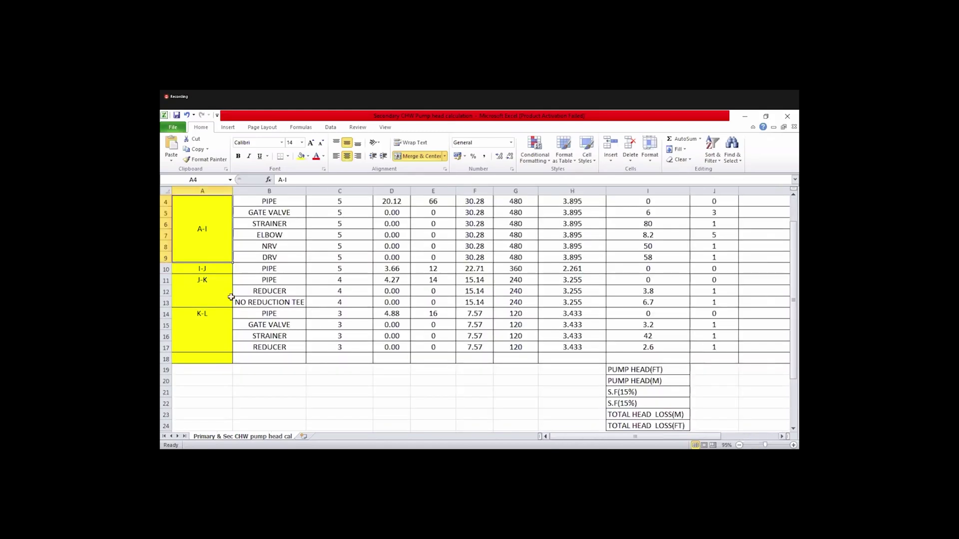
pyautogui.scroll(1, 231, 297)
pyautogui.click(205, 307)
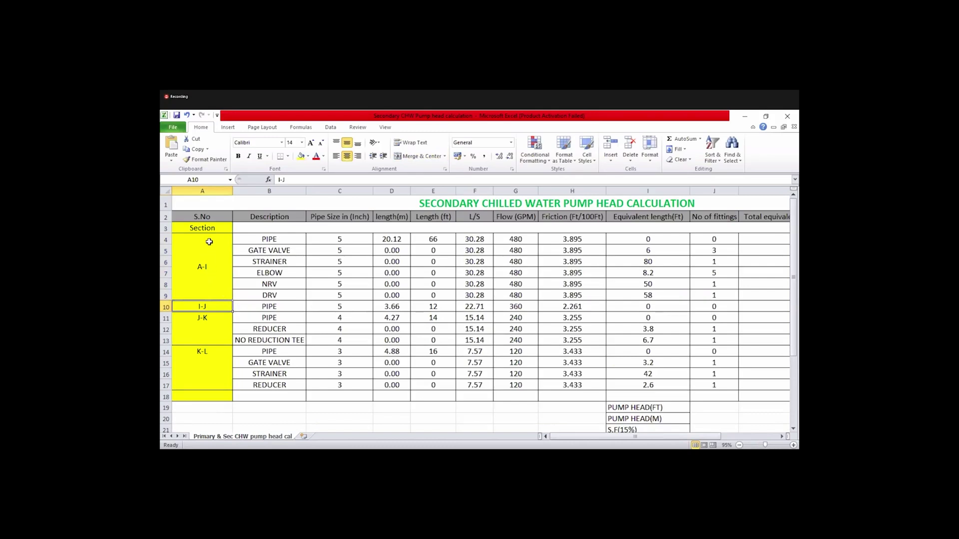
# Examine section A-I and its Flow (GPM) values in rows 4 to 9, then select the I-J section cell
pyautogui.click(202, 261)
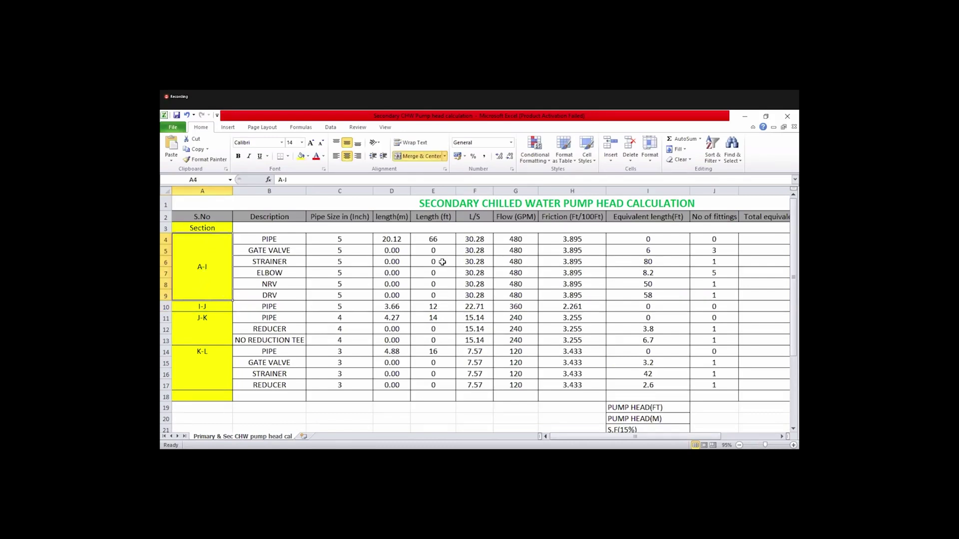
pyautogui.click(510, 218)
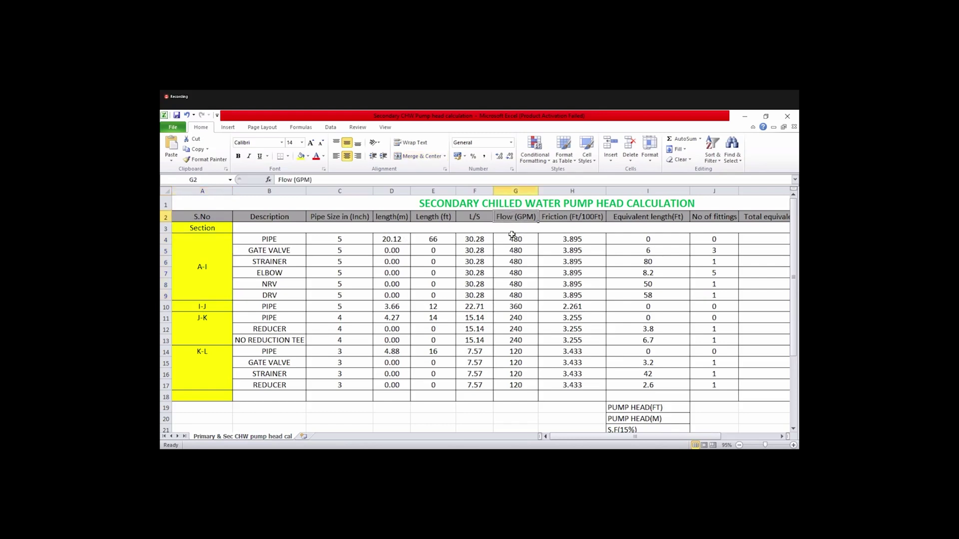
pyautogui.moveTo(525, 238); pyautogui.dragTo(522, 296)
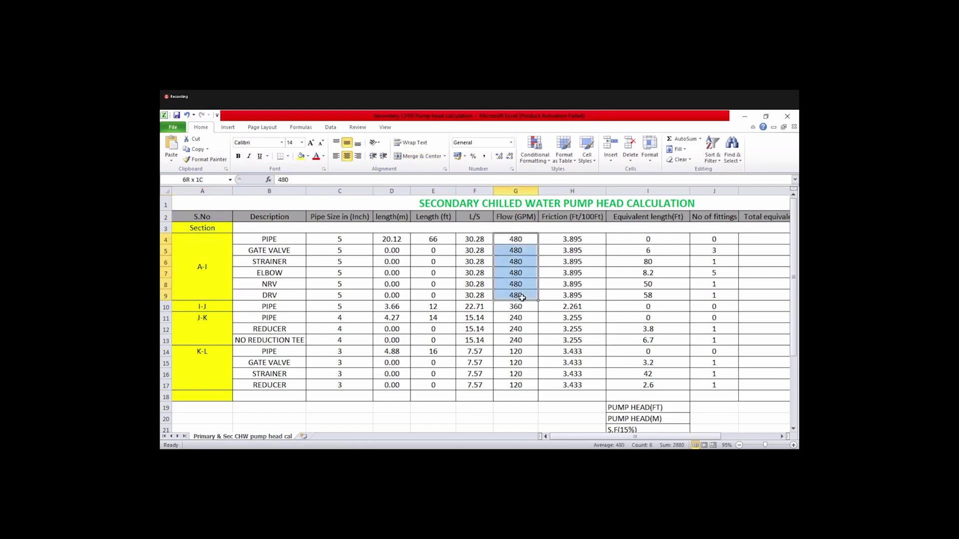
pyautogui.click(204, 266)
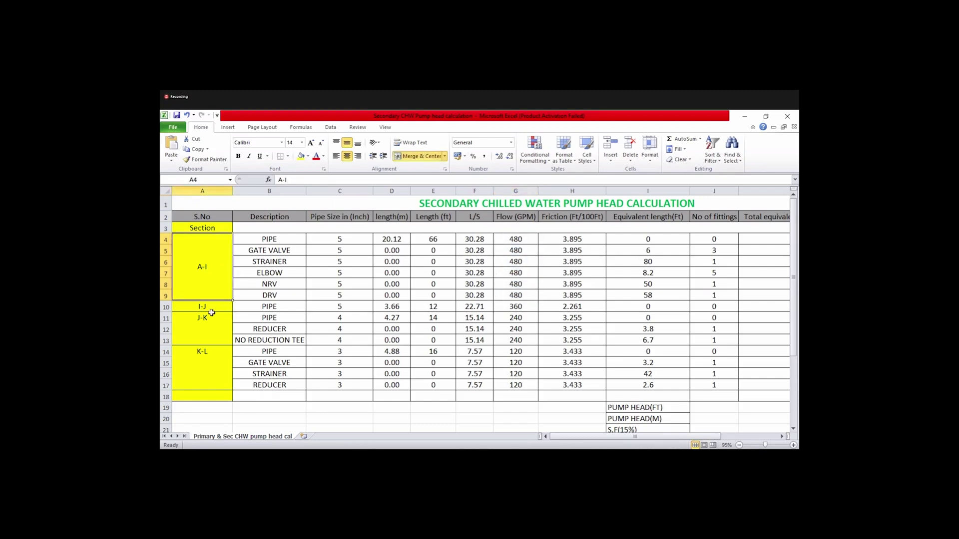
pyautogui.click(193, 307)
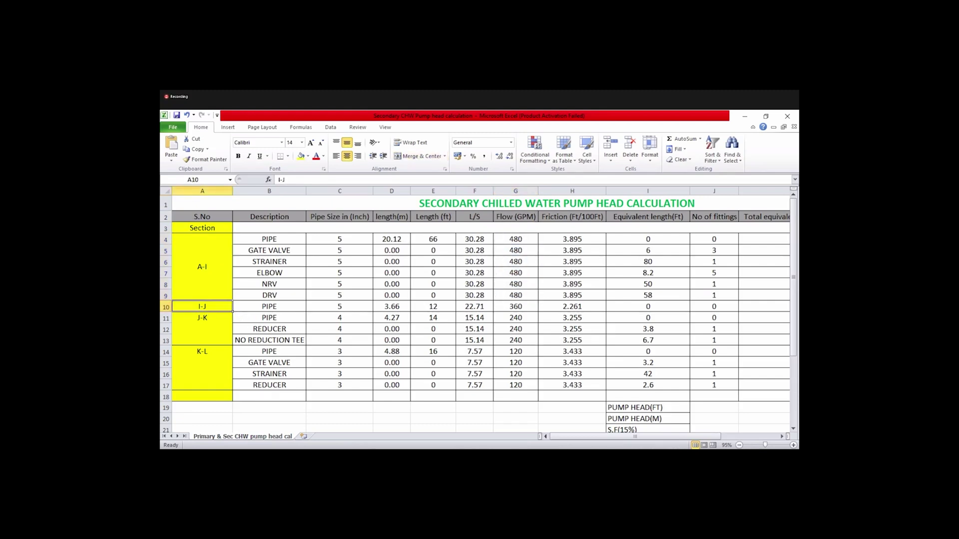
# Switch to the AutoCAD practice drawing and examine the riser from H through I to J with its flow and pipe size labels
pyautogui.click(584, 449)
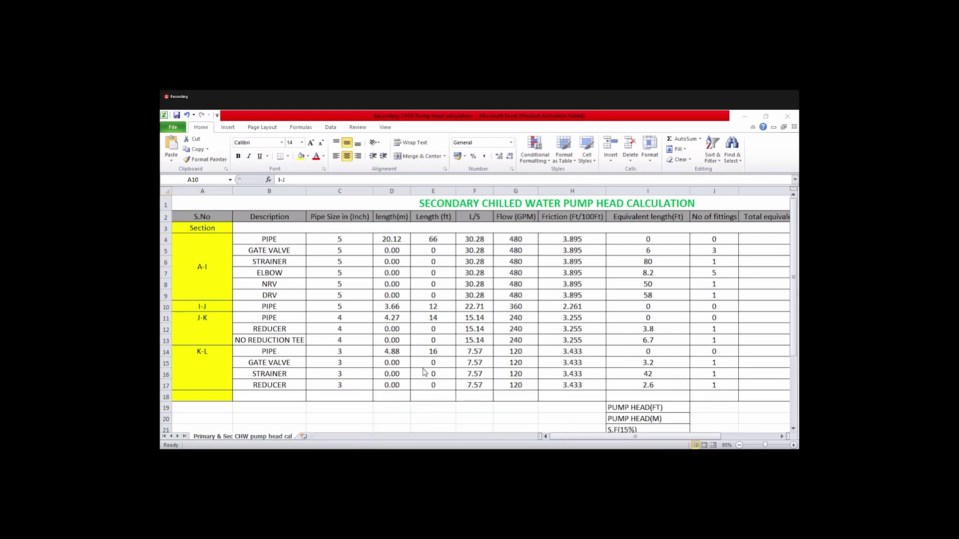
pyautogui.hotkey('alt', 'Tab')
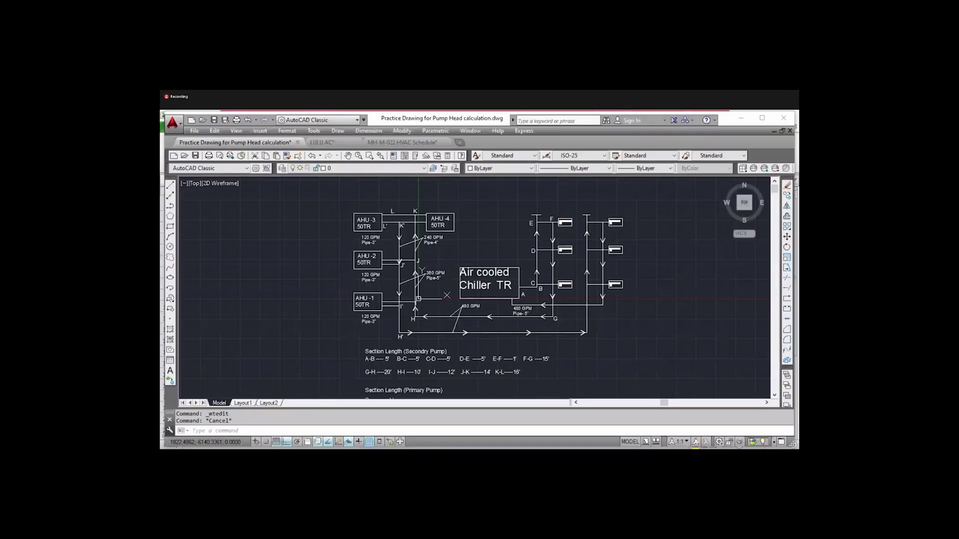
pyautogui.scroll(2, 416, 290)
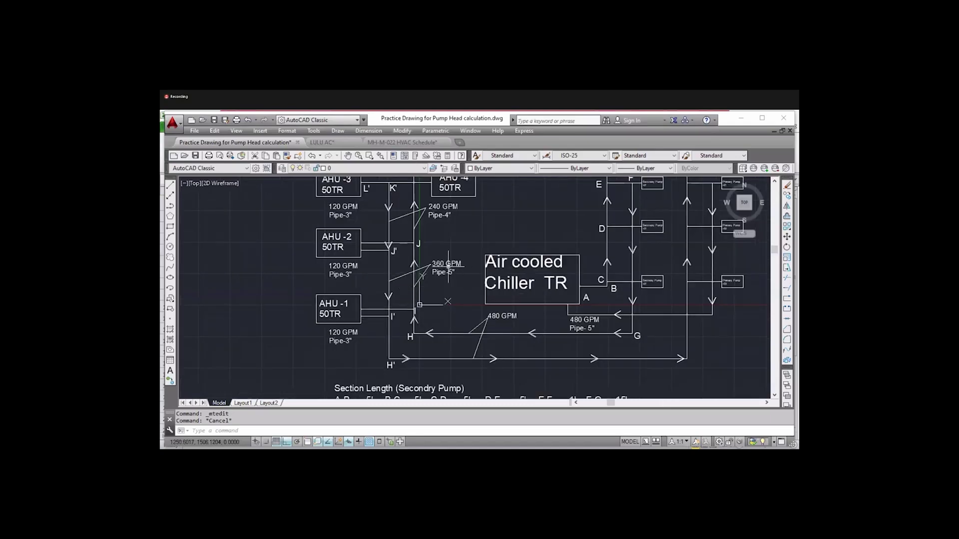
pyautogui.scroll(2, 448, 267)
pyautogui.scroll(-2, 424, 307)
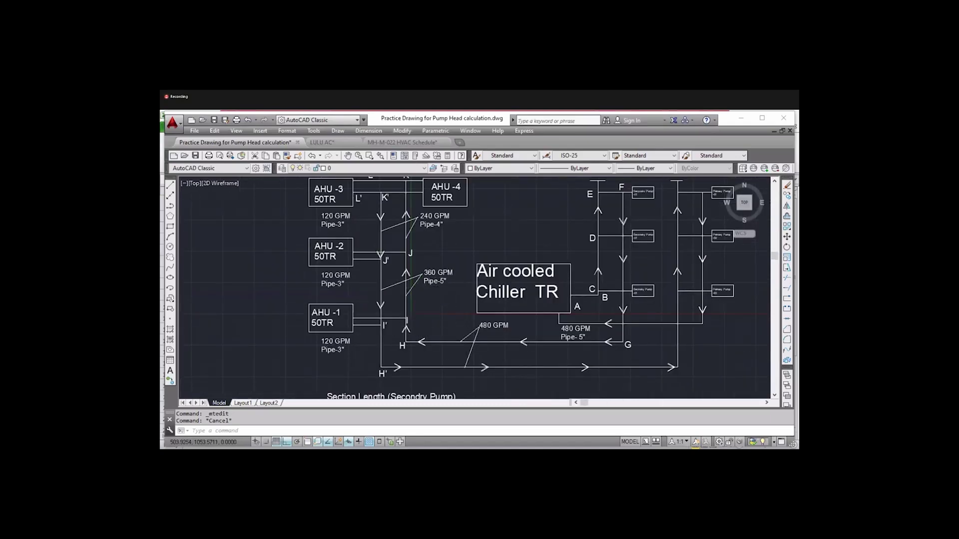
pyautogui.scroll(3, 449, 306)
pyautogui.scroll(-1, 461, 321)
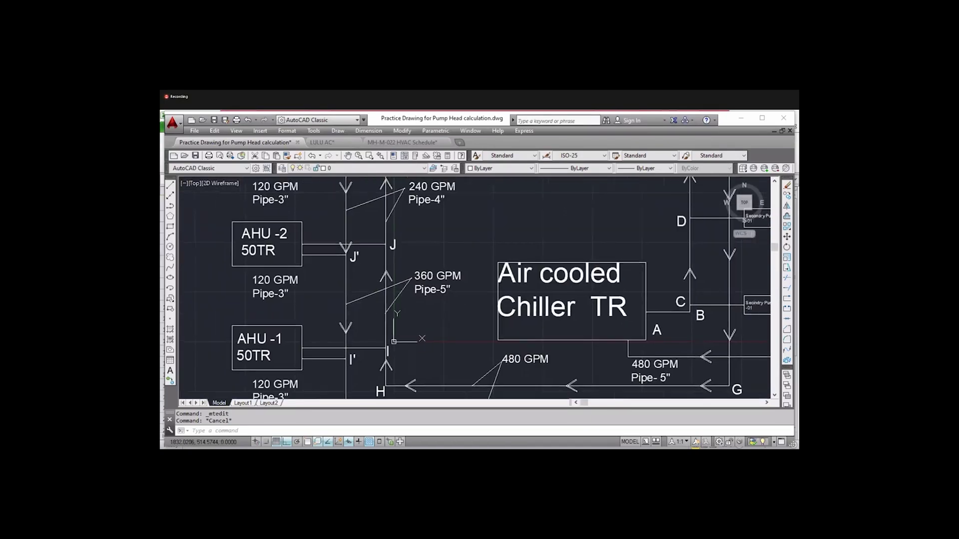
pyautogui.moveTo(394, 342); pyautogui.dragTo(332, 340)
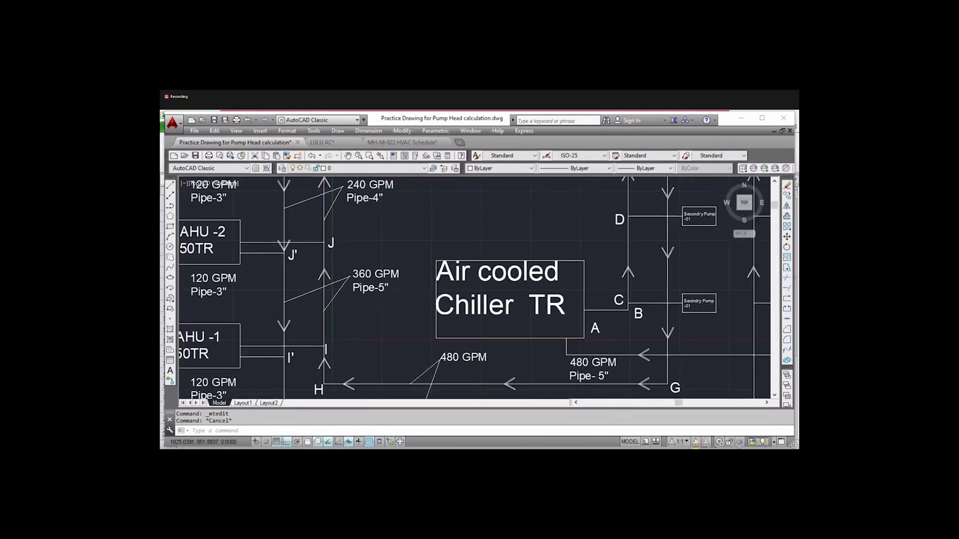
pyautogui.scroll(-2, 404, 306)
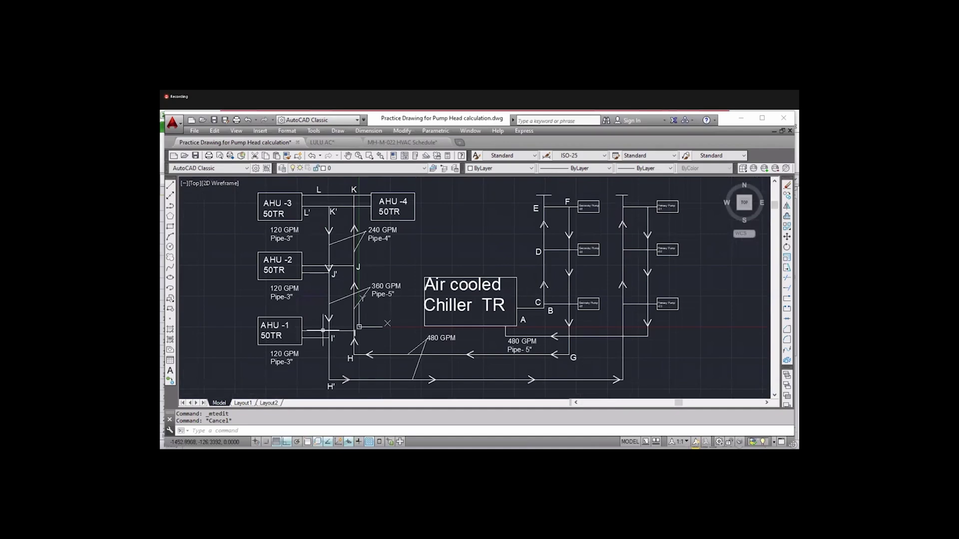
pyautogui.scroll(2, 357, 319)
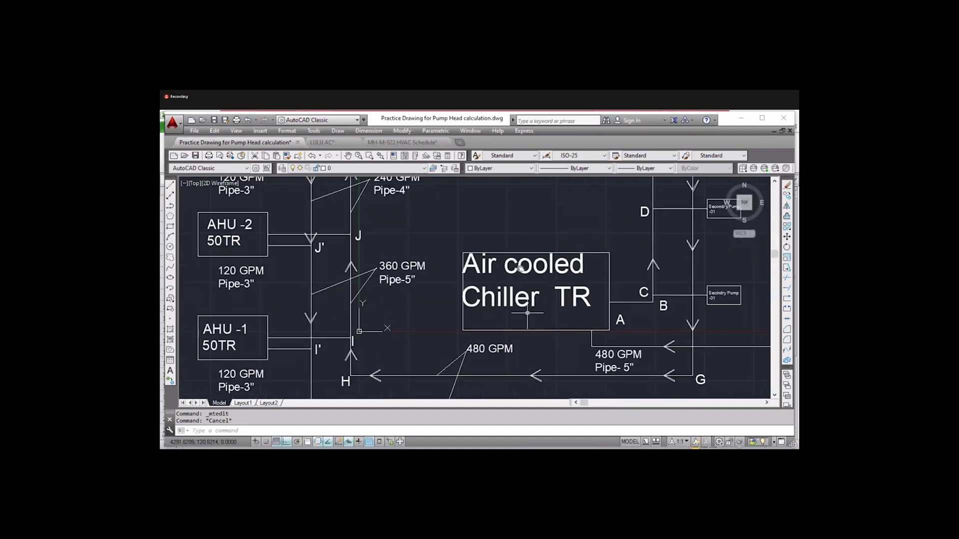
pyautogui.moveTo(527, 314); pyautogui.dragTo(521, 279)
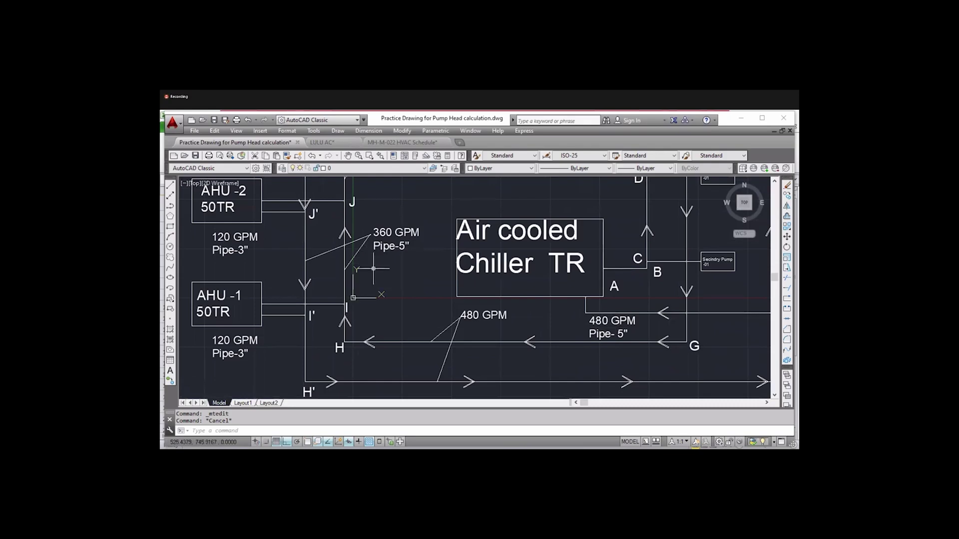
pyautogui.moveTo(384, 249); pyautogui.dragTo(396, 263)
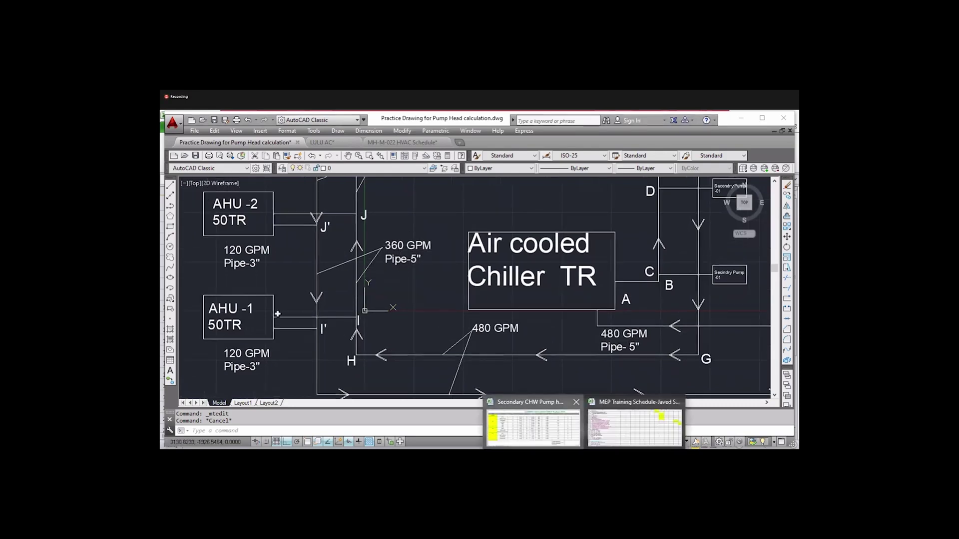
# Return to the Excel pump head workbook and inspect the I-J row and the flow values of section J-K
pyautogui.click(533, 428)
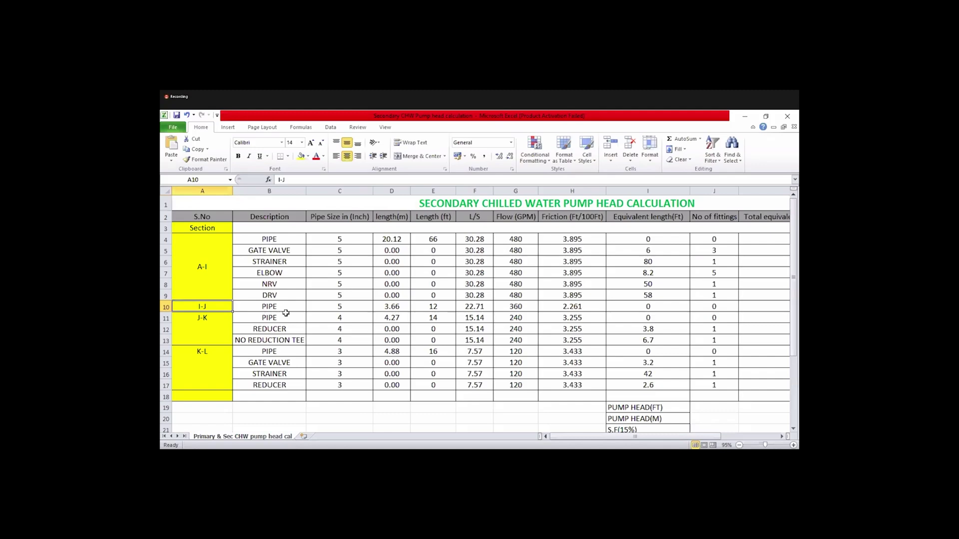
pyautogui.click(518, 307)
pyautogui.click(164, 307)
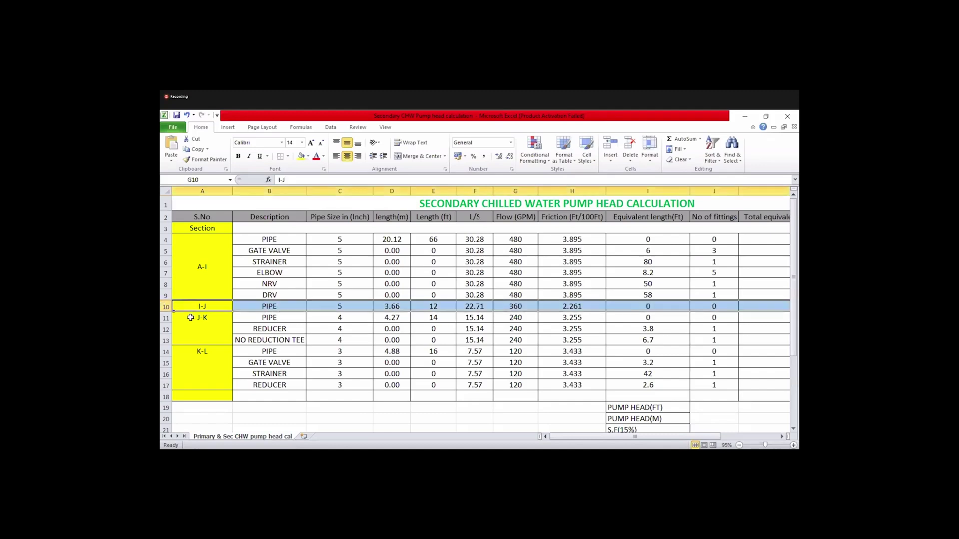
pyautogui.click(205, 323)
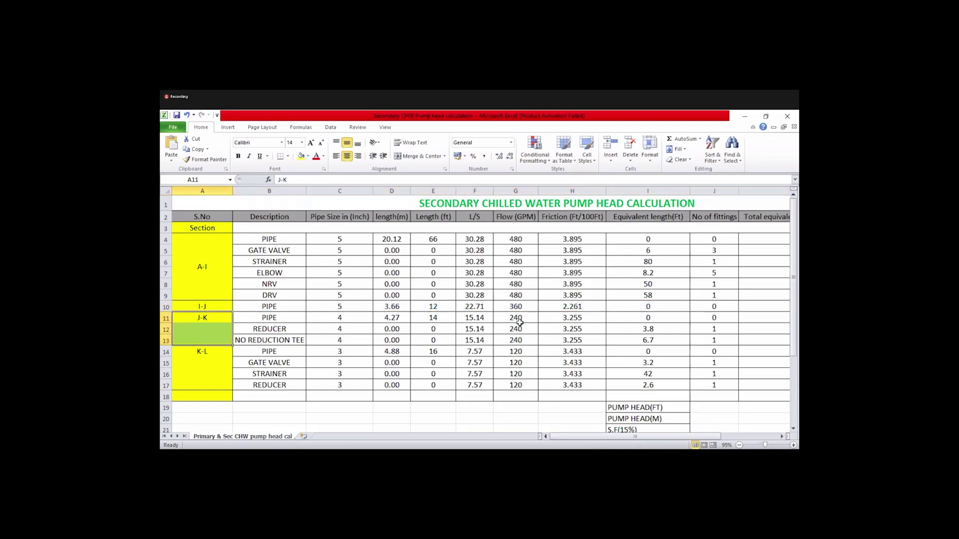
pyautogui.moveTo(519, 317); pyautogui.dragTo(519, 340)
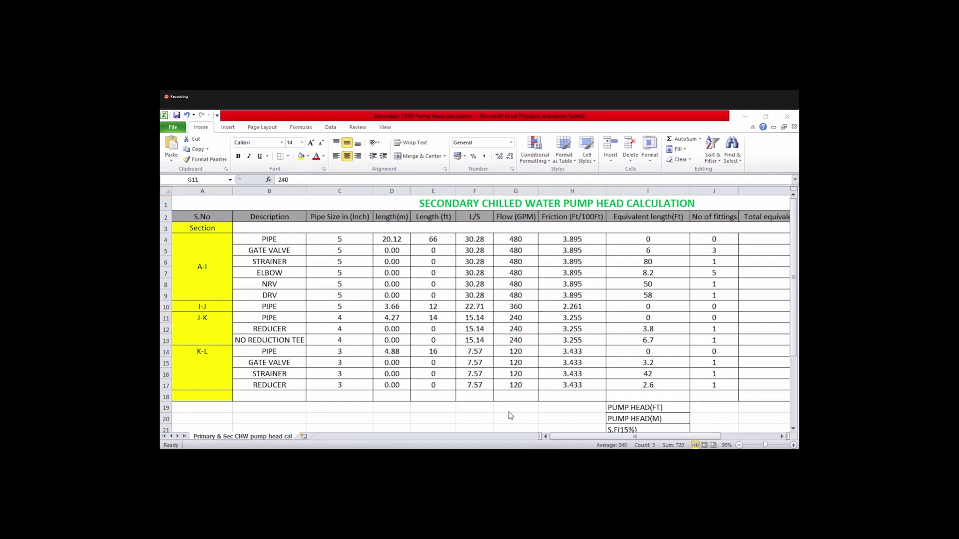
# Switch to the AutoCAD drawing and follow the pipe run from J up to K near AHU-3 and AHU-4
pyautogui.hotkey('alt', 'Tab')
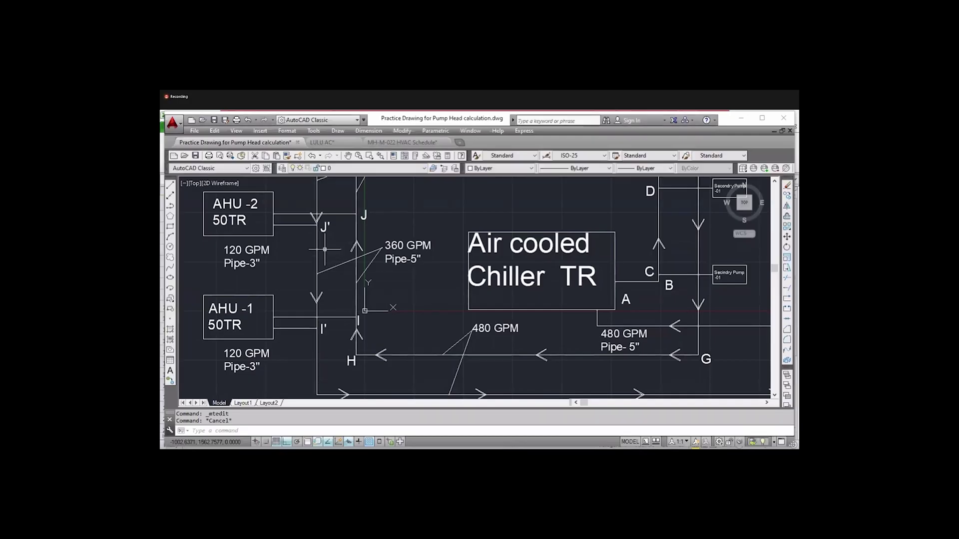
pyautogui.moveTo(499, 224); pyautogui.dragTo(508, 263)
pyautogui.moveTo(345, 281); pyautogui.dragTo(353, 332)
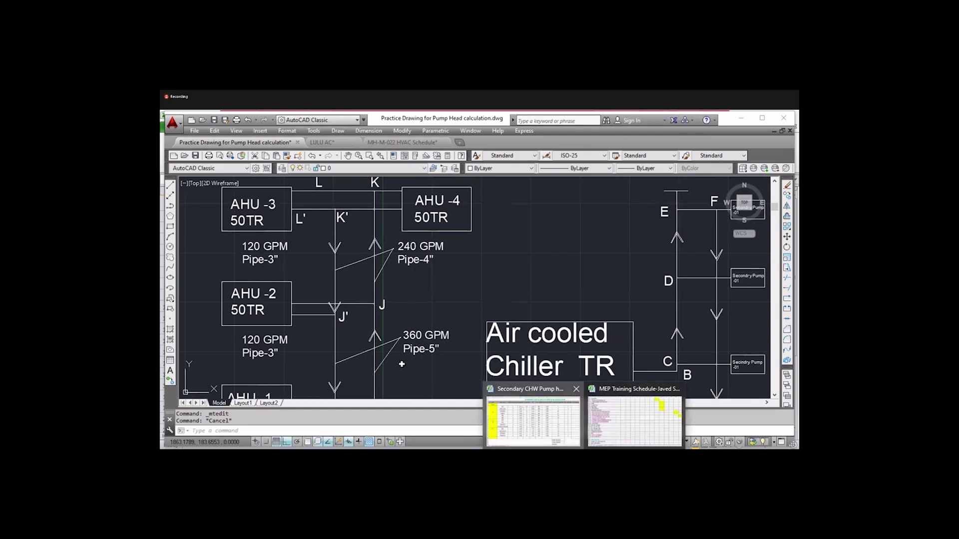
# Return to the Excel pump head workbook and review the section labels from K-L back up to A-I
pyautogui.click(533, 419)
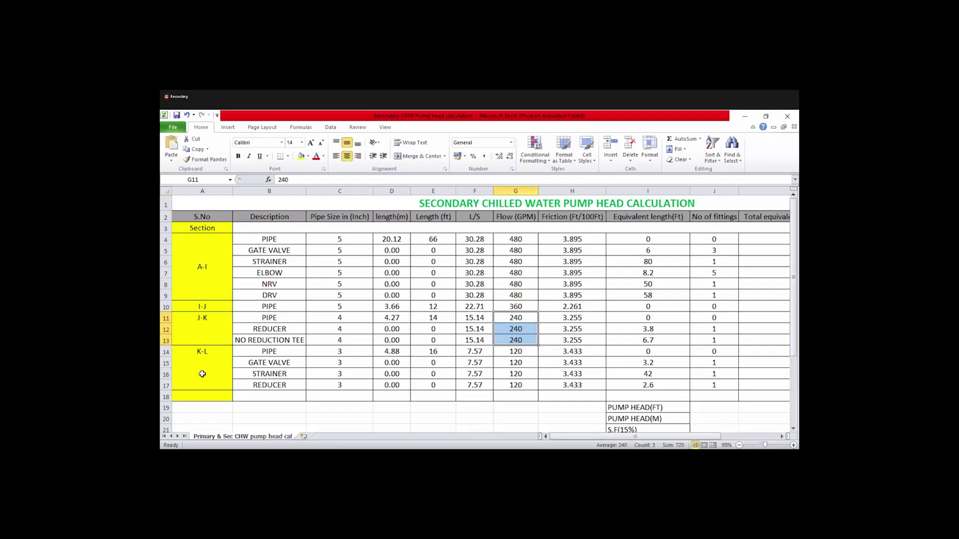
pyautogui.click(208, 341)
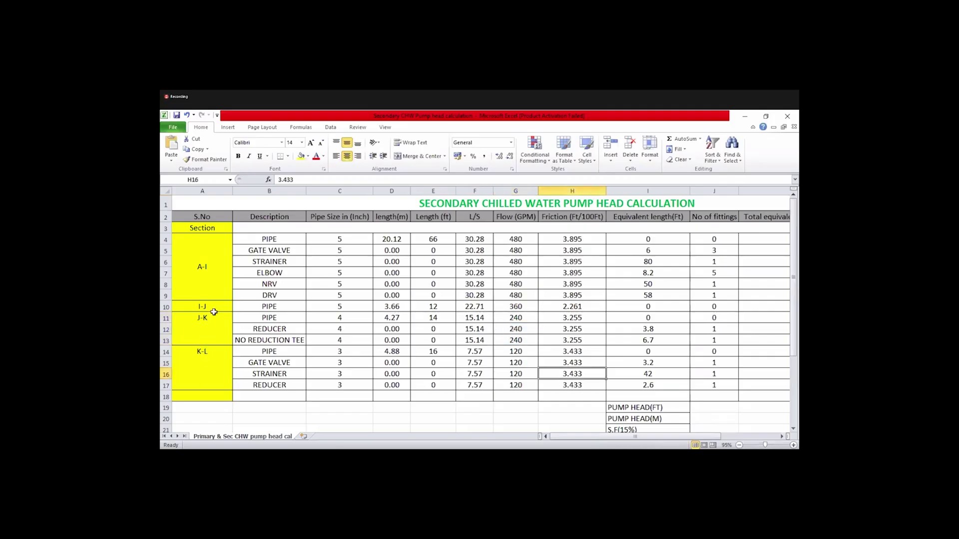
pyautogui.press('Down')
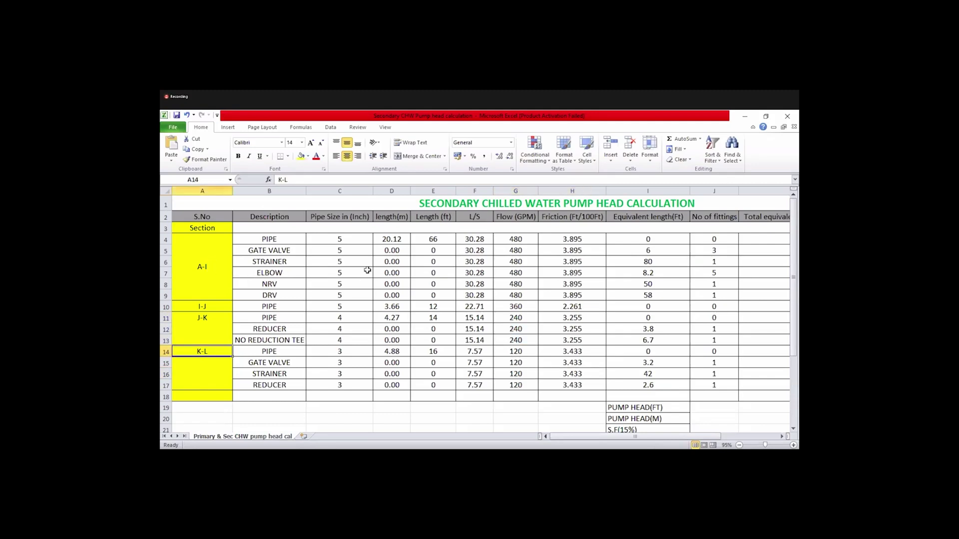
pyautogui.press('Up')
pyautogui.press('Up')
pyautogui.press('Up')
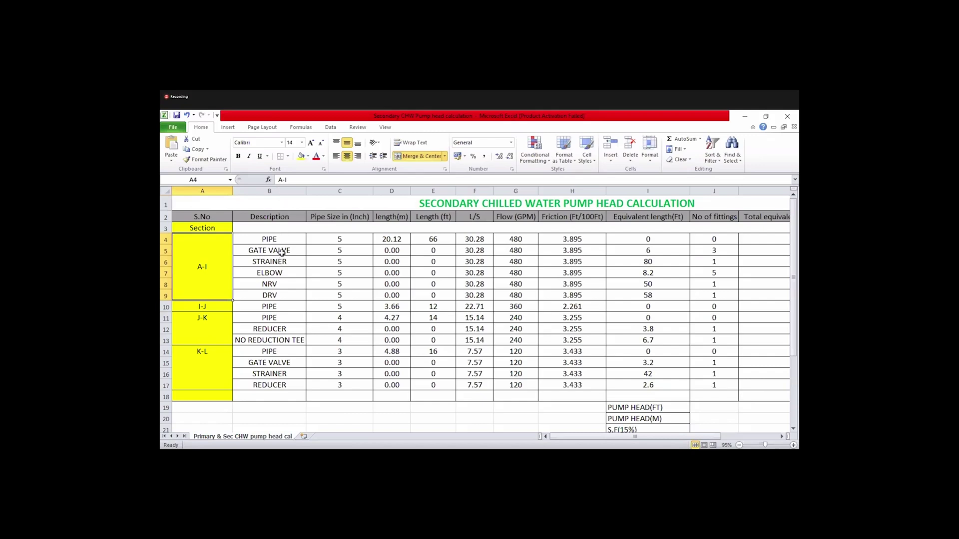
# Inspect the Description column and its strainer and pipe entries in section A-I
pyautogui.click(280, 191)
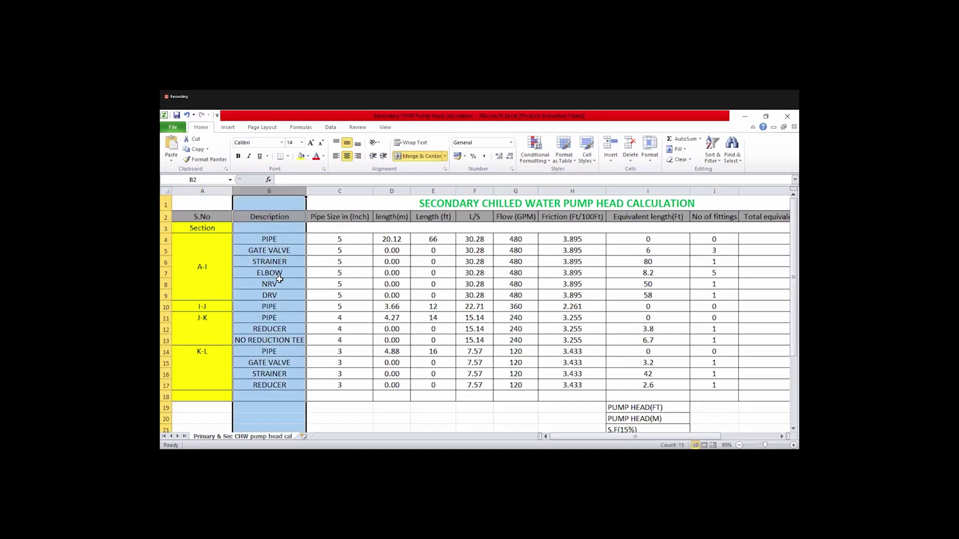
pyautogui.click(283, 259)
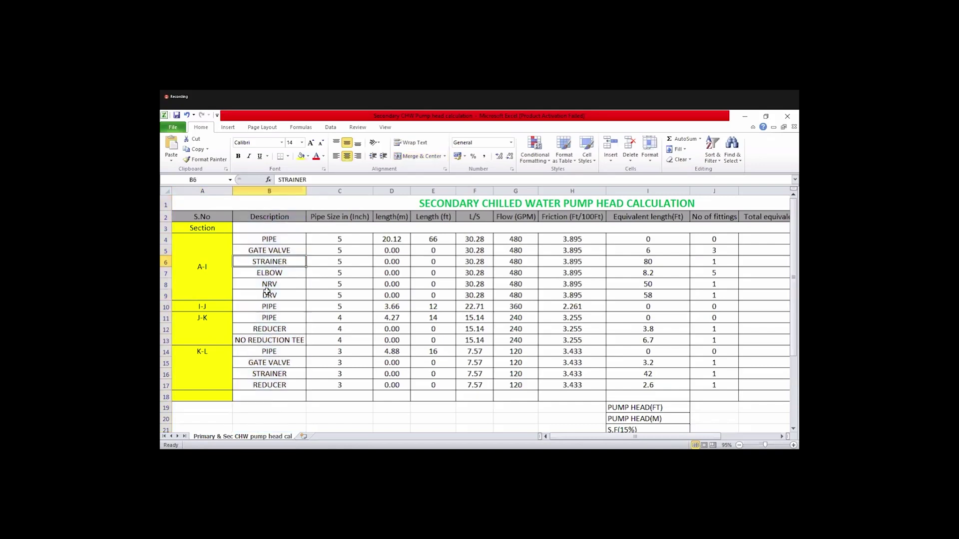
pyautogui.click(299, 239)
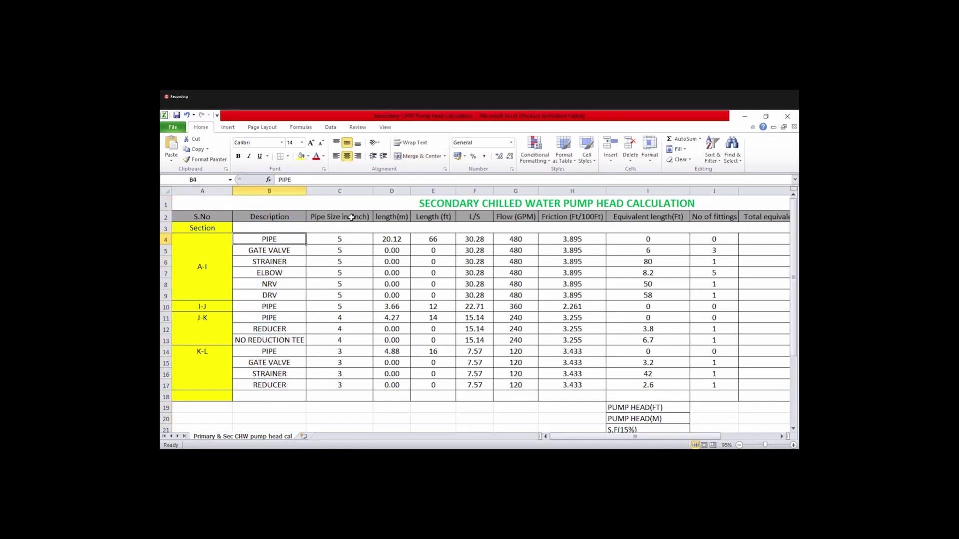
# Inspect the Pipe Size in (Inch) column and compare the sizes of the section A-I pipe and fittings
pyautogui.click(354, 190)
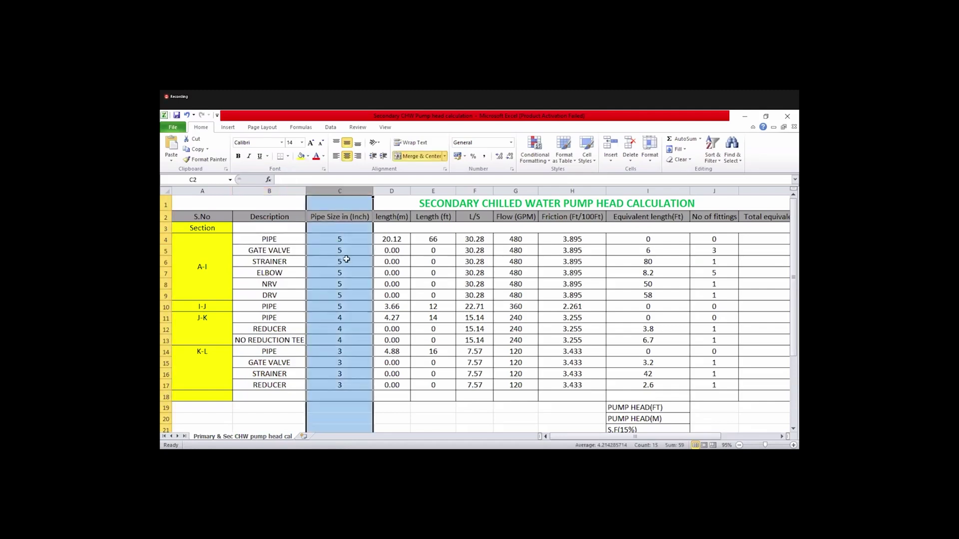
pyautogui.click(349, 236)
pyautogui.click(348, 275)
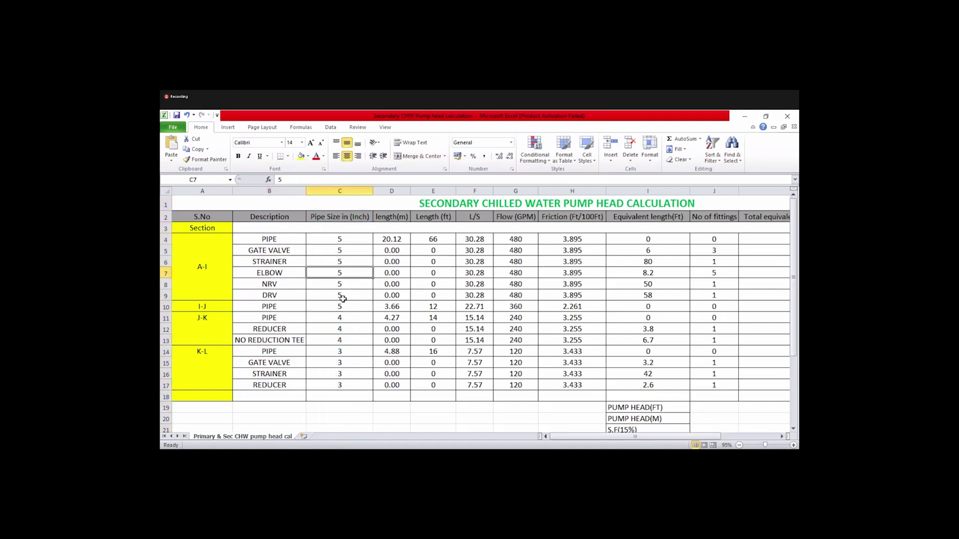
pyautogui.click(343, 299)
pyautogui.click(341, 241)
pyautogui.click(340, 285)
pyautogui.click(341, 239)
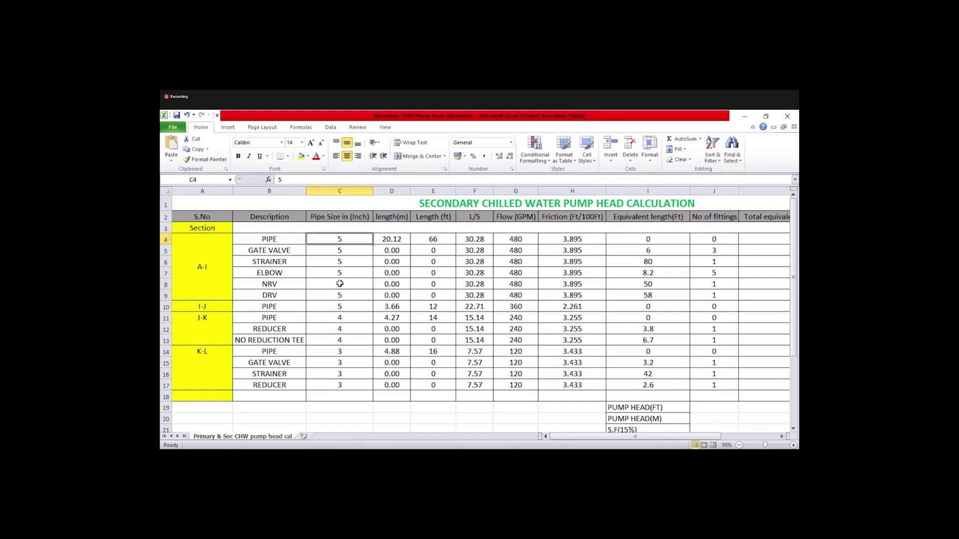
pyautogui.click(339, 285)
pyautogui.click(342, 238)
pyautogui.click(338, 287)
pyautogui.click(351, 238)
pyautogui.click(338, 286)
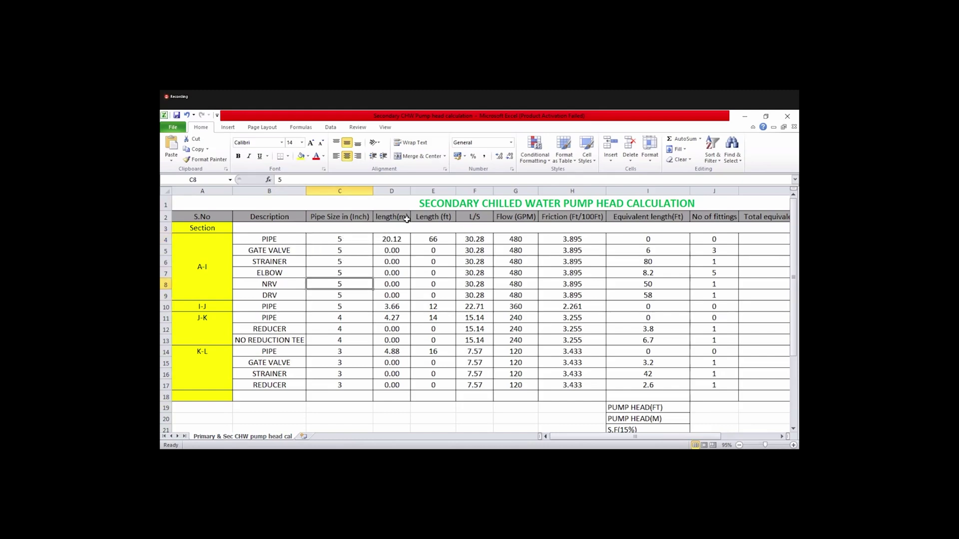
# Check the conversion formulas in the length(m) column, then select the Length (ft) header
pyautogui.click(392, 254)
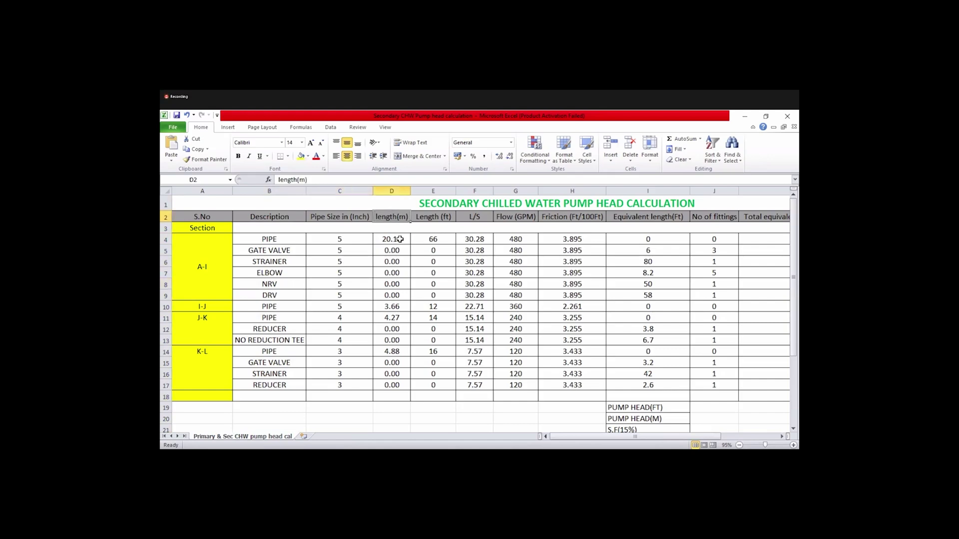
pyautogui.click(391, 241)
pyautogui.click(394, 273)
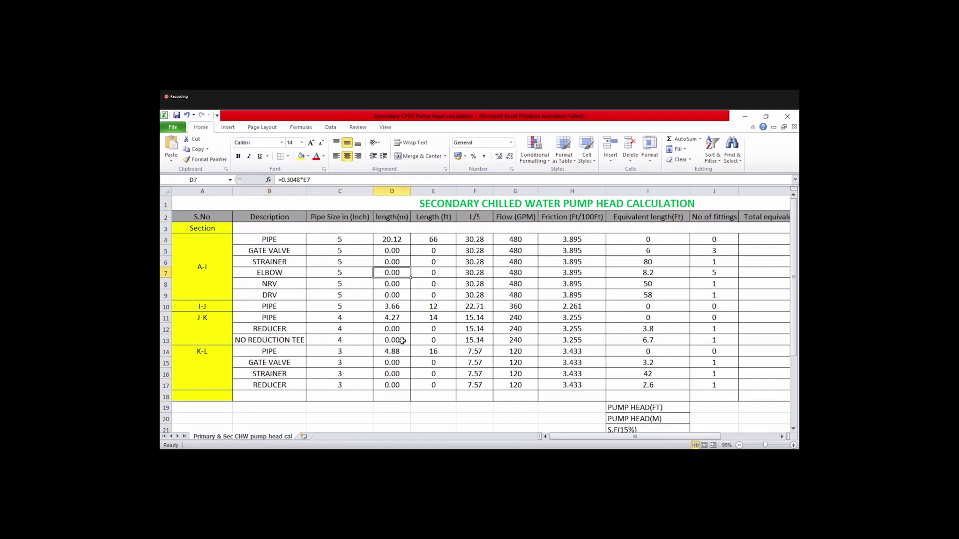
pyautogui.click(392, 340)
pyautogui.click(429, 219)
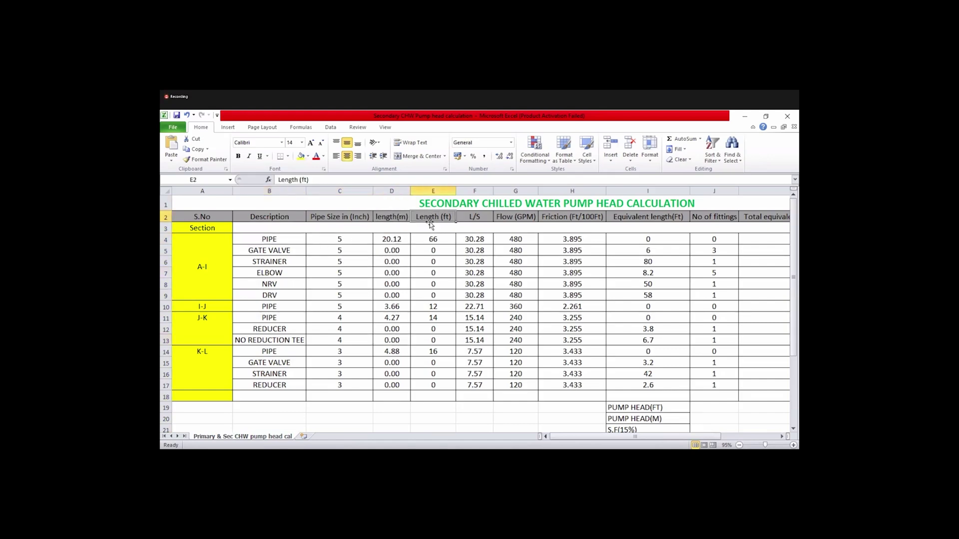
# Inspect the L/S and Flow (GPM) columns and check the flow conversion formula in the section A-I rows
pyautogui.click(476, 218)
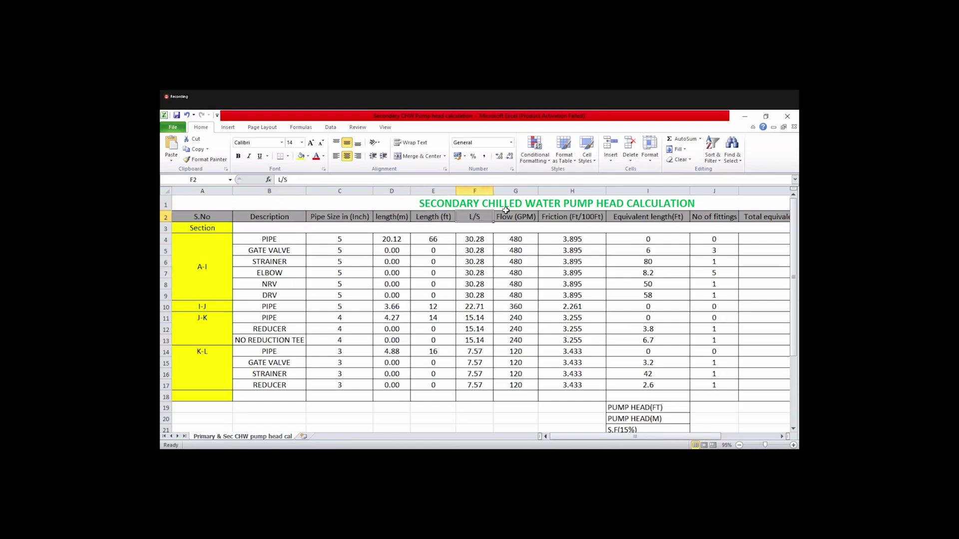
pyautogui.click(516, 240)
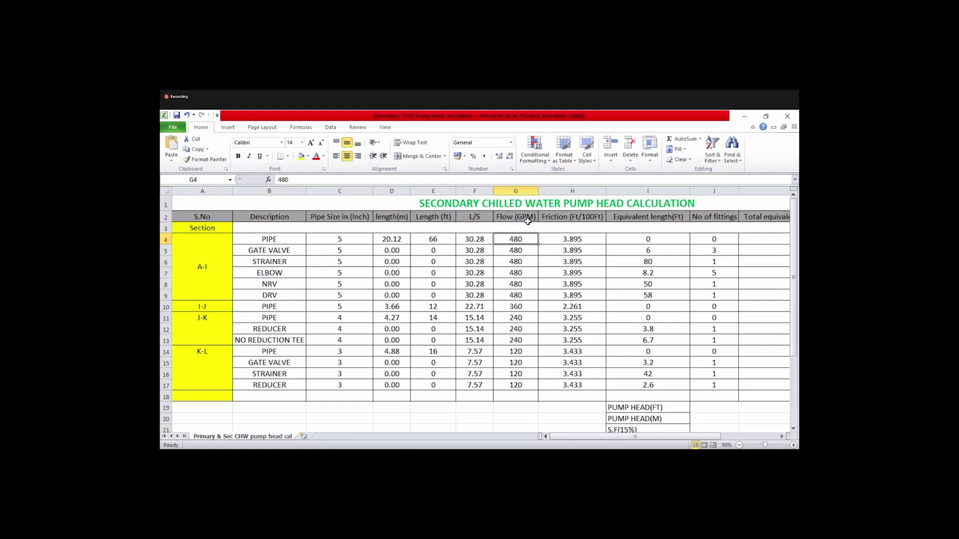
pyautogui.click(479, 240)
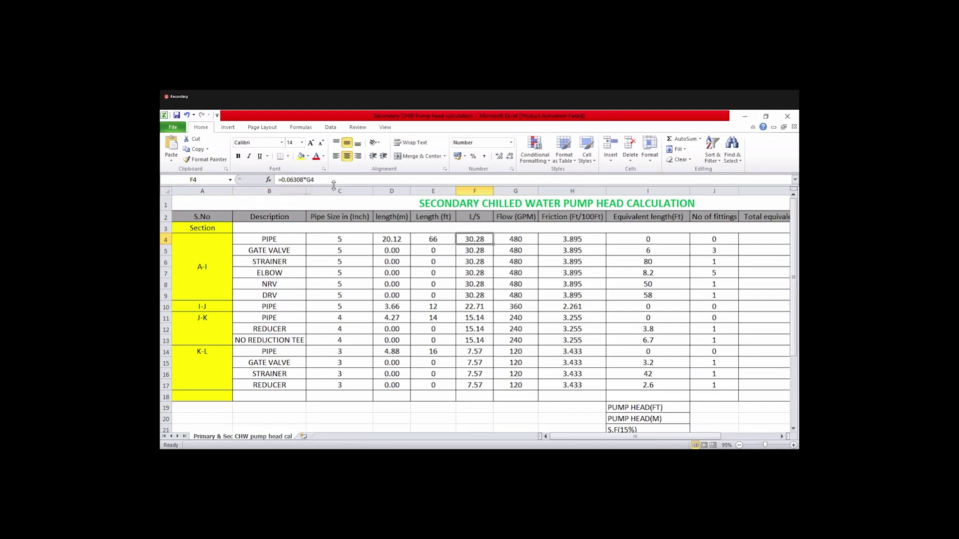
pyautogui.click(477, 249)
pyautogui.click(480, 240)
# Inspect the Friction (Ft/100Ft) column, view its source tool DesignTools PipeSizer, and return to the Excel workbook
pyautogui.click(573, 217)
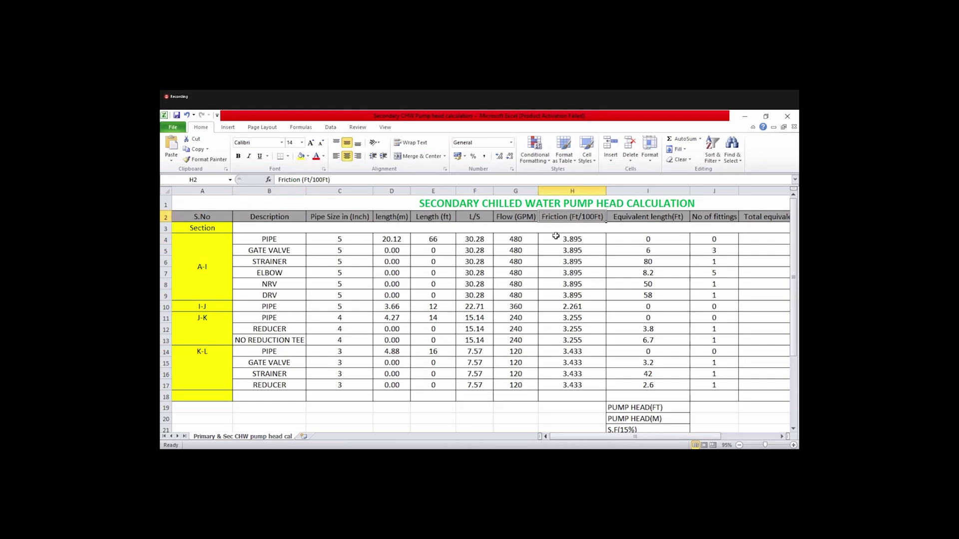
pyautogui.click(566, 241)
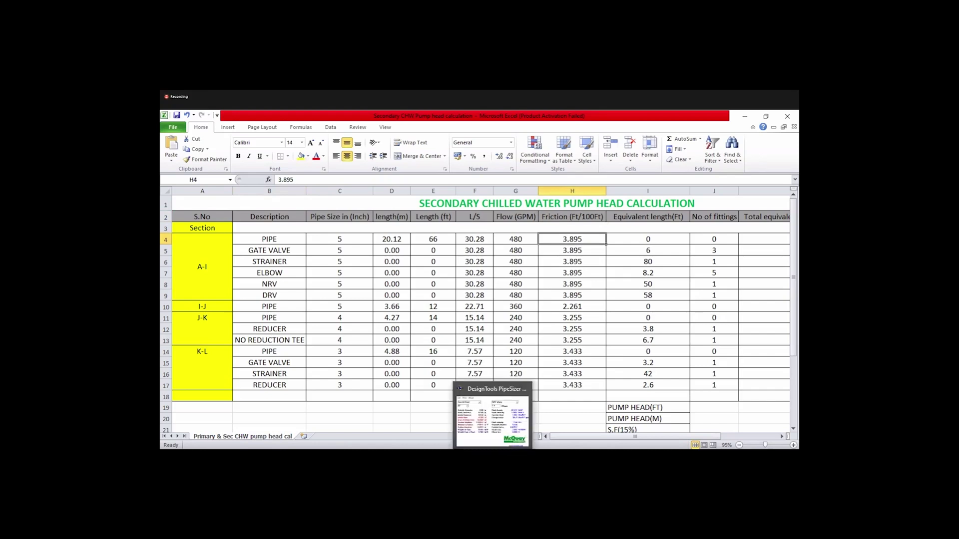
pyautogui.click(494, 434)
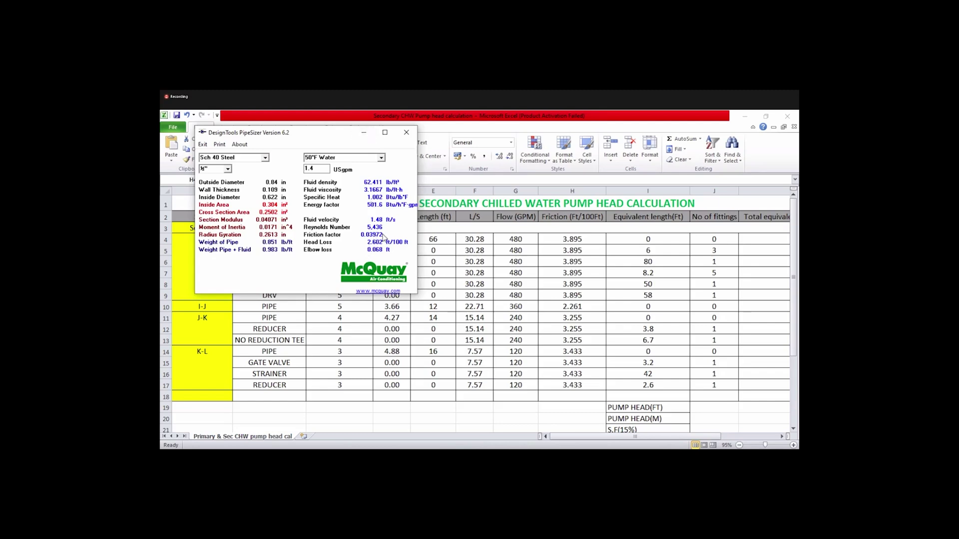
pyautogui.click(363, 132)
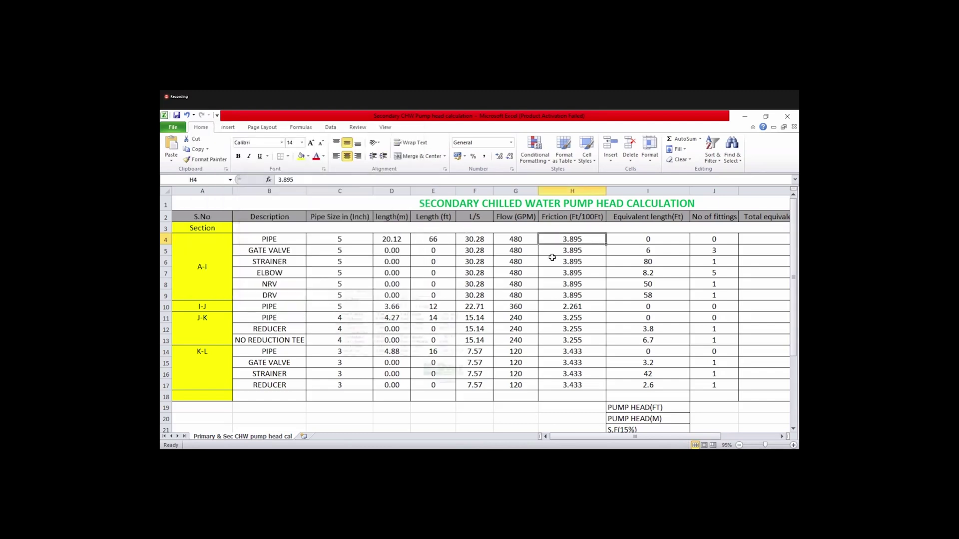
# Highlight the Equivalent length(Ft) column and step through the section A-I fittings in the Description column
pyautogui.click(666, 216)
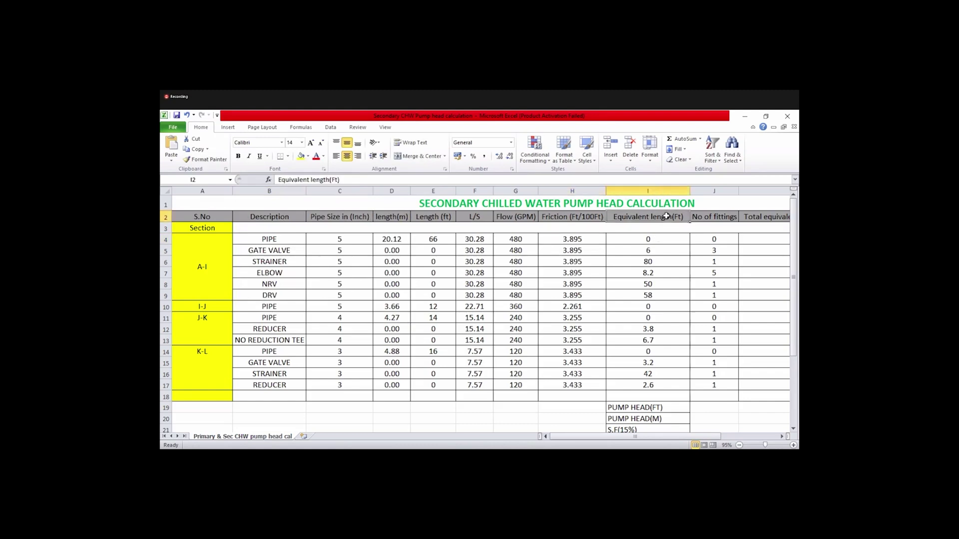
pyautogui.click(648, 191)
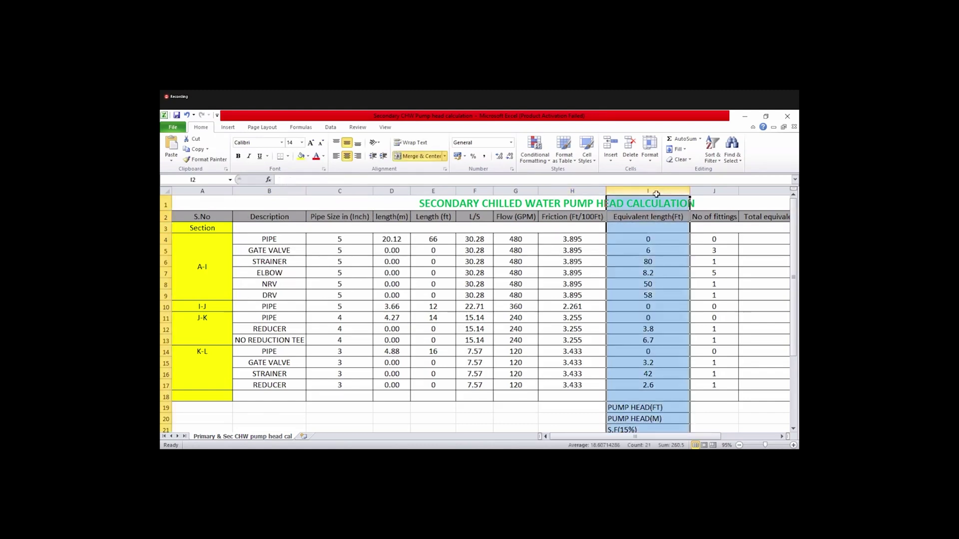
pyautogui.click(283, 251)
pyautogui.press('Down')
pyautogui.press('Down')
pyautogui.press('Down')
pyautogui.press('Down')
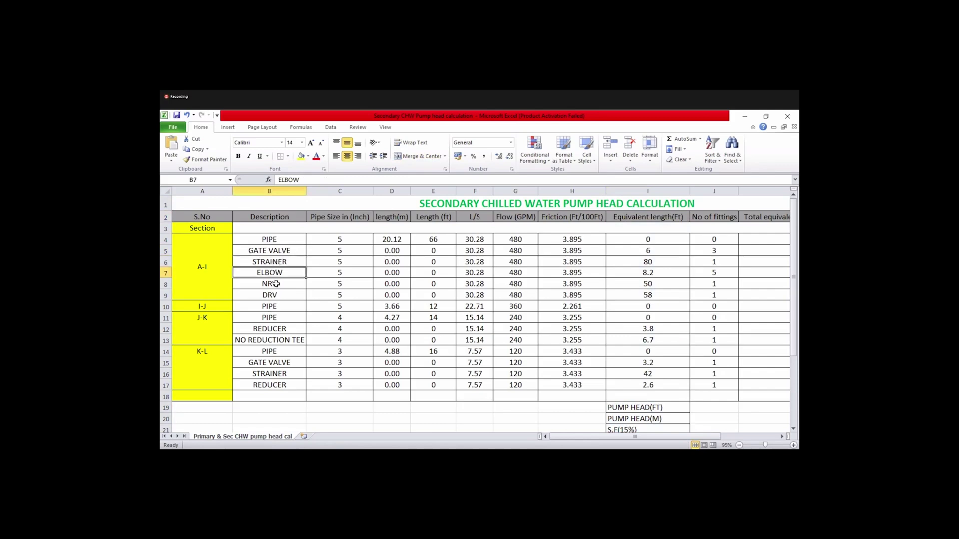
# Compare the pipe entry with the gate valve and strainer entries in the section A-I descriptions
pyautogui.click(285, 240)
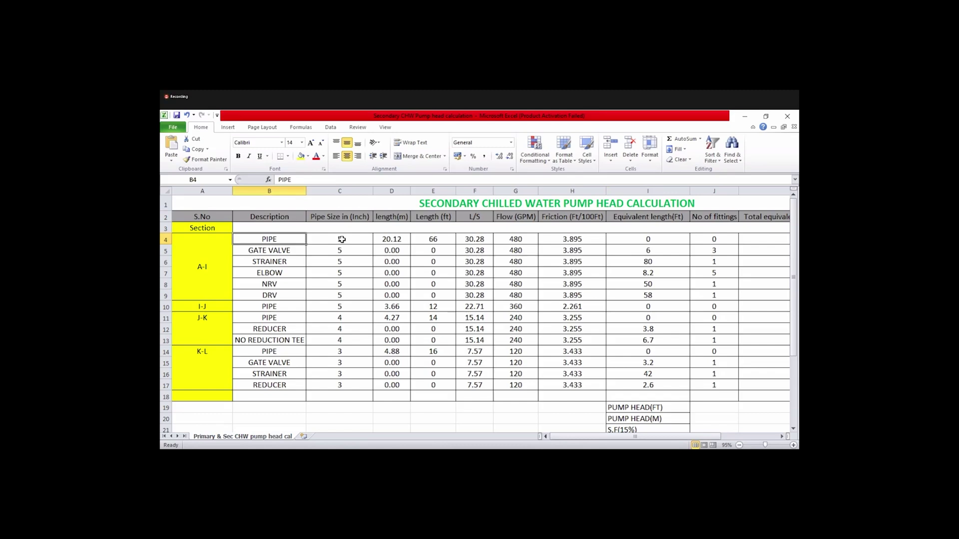
pyautogui.click(296, 251)
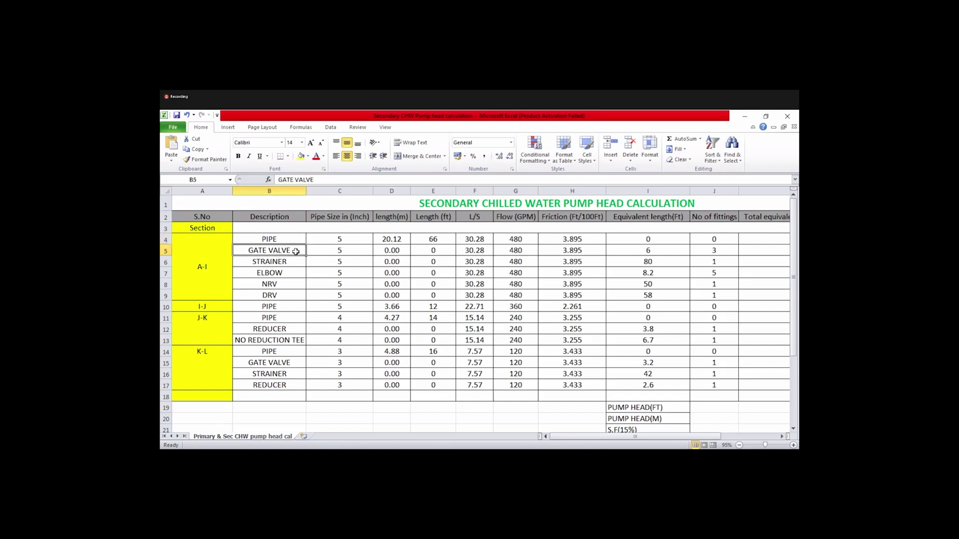
pyautogui.click(285, 260)
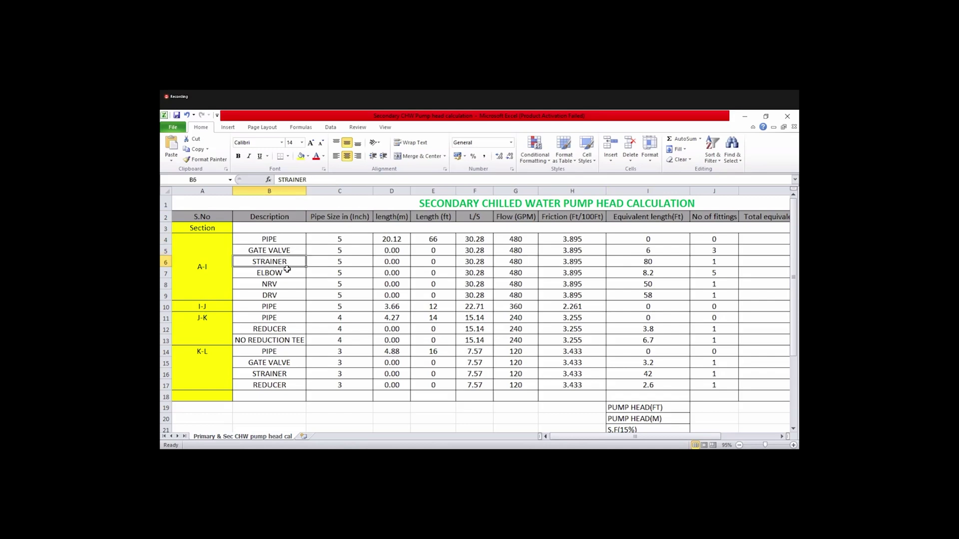
pyautogui.click(282, 252)
pyautogui.click(283, 263)
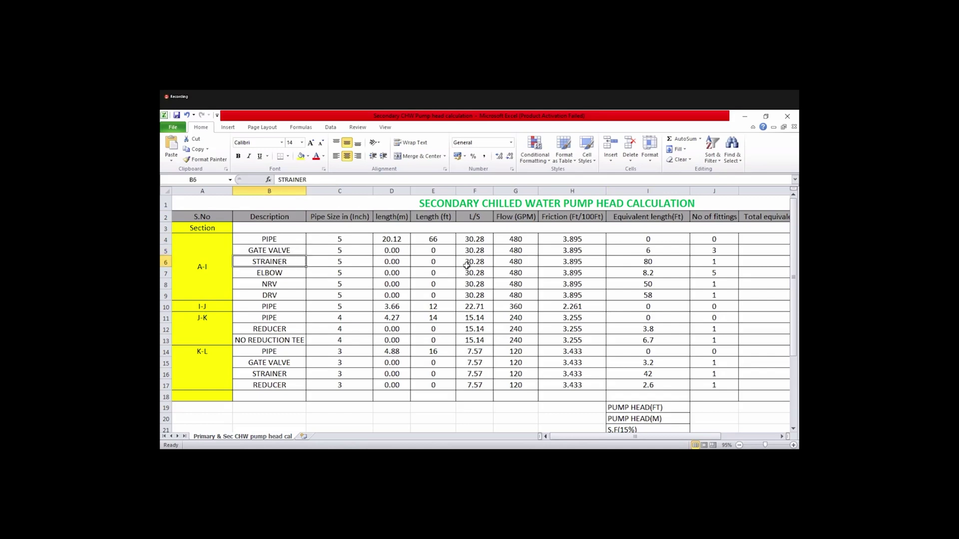
# Compare the section A-I gate valve's equivalent length with the straight pipe's length in feet
pyautogui.click(653, 251)
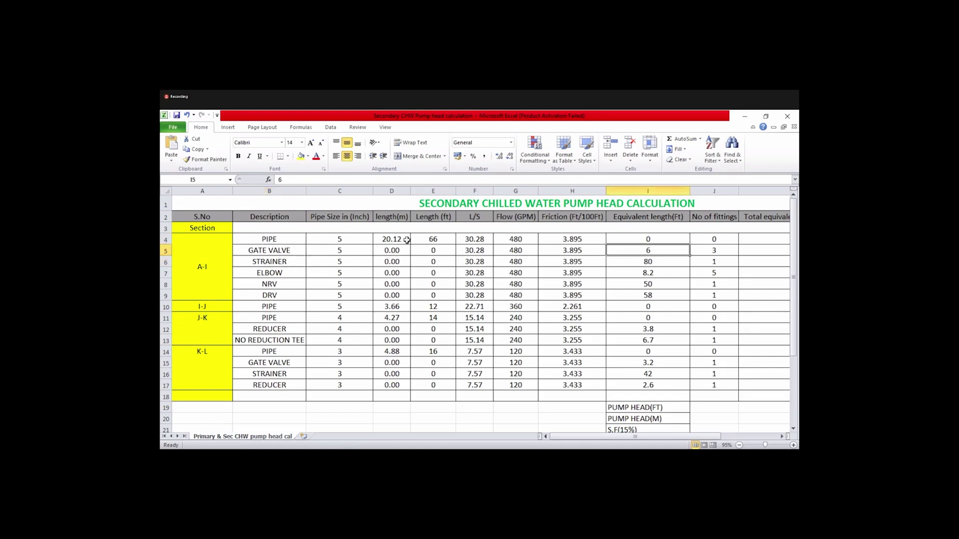
pyautogui.click(432, 239)
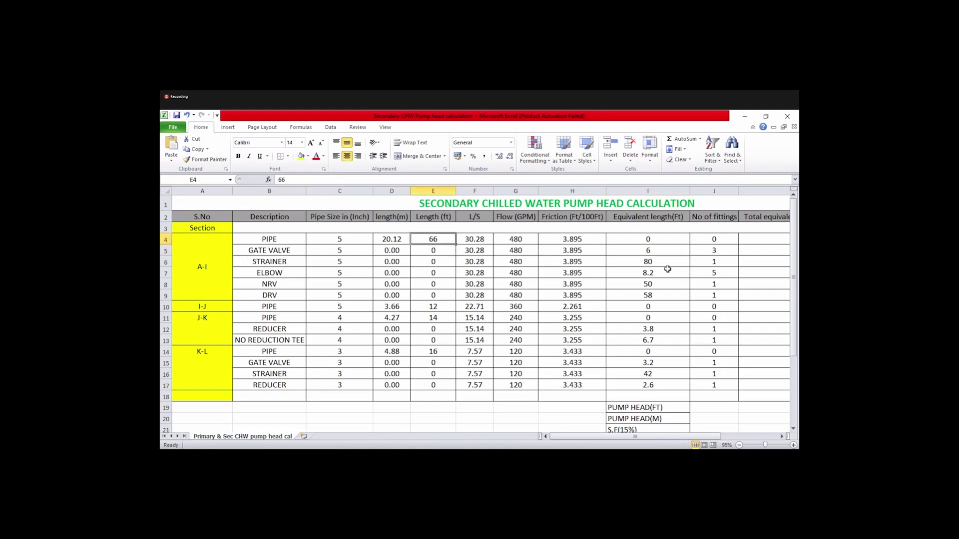
pyautogui.click(278, 250)
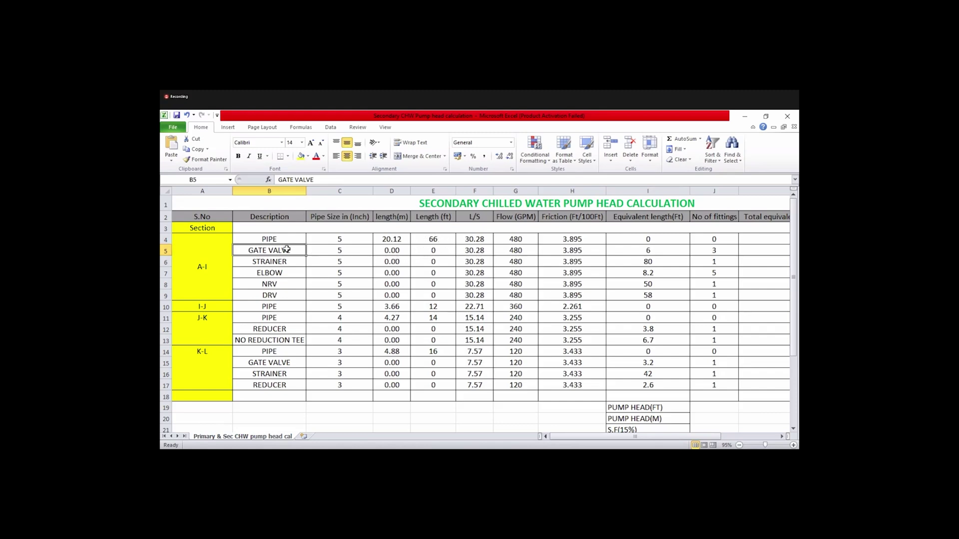
pyautogui.click(654, 250)
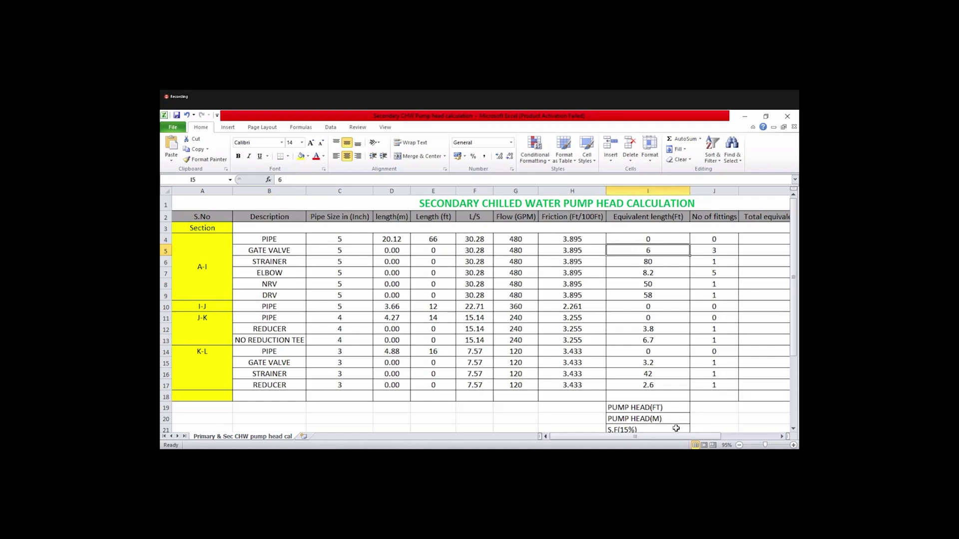
# Highlight the No of fittings column, followed by the Total equivalent length in straight pipe (ft) column
pyautogui.moveTo(711, 436); pyautogui.dragTo(749, 436)
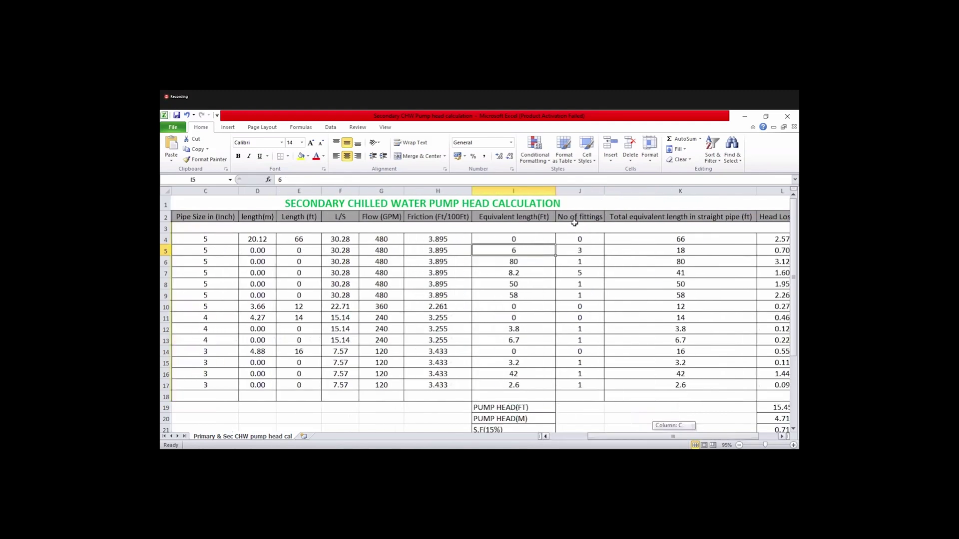
pyautogui.click(582, 190)
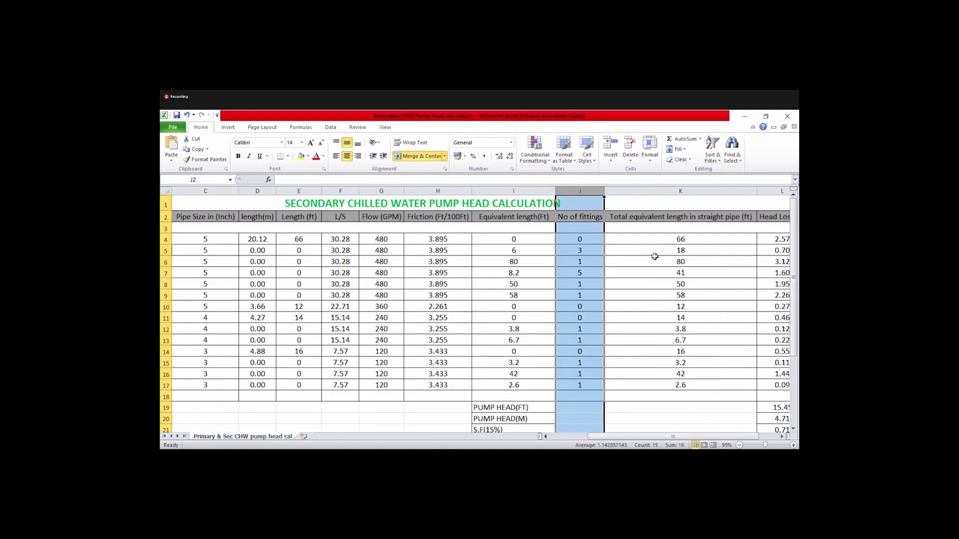
pyautogui.moveTo(671, 438); pyautogui.dragTo(689, 438)
pyautogui.click(610, 191)
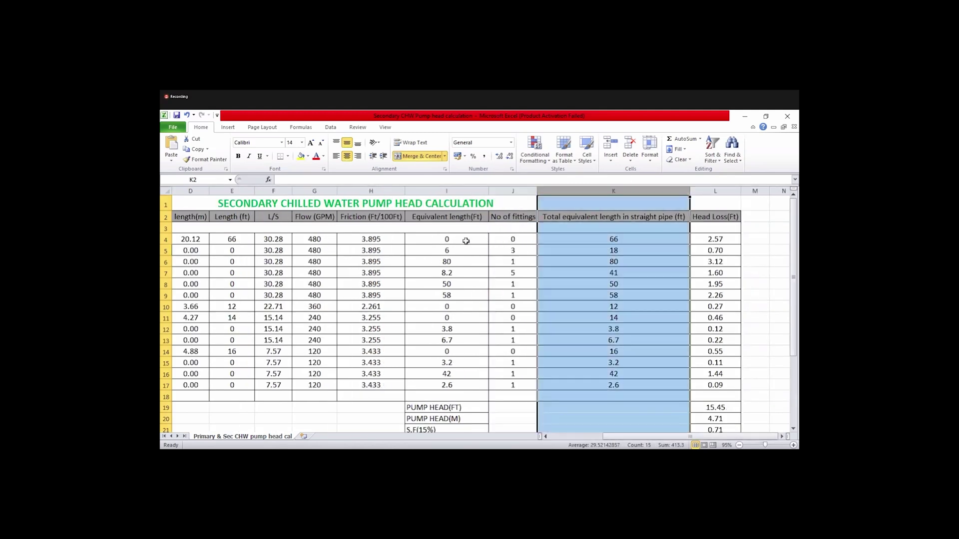
# Check how the first pipe row's total equivalent length and head loss formulas use its other cells
pyautogui.click(508, 240)
pyautogui.click(408, 239)
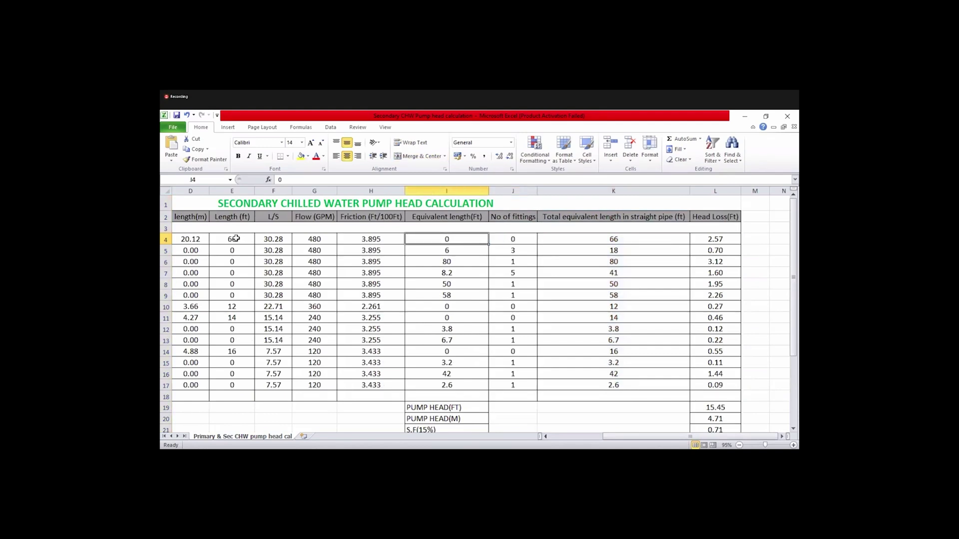
pyautogui.click(622, 239)
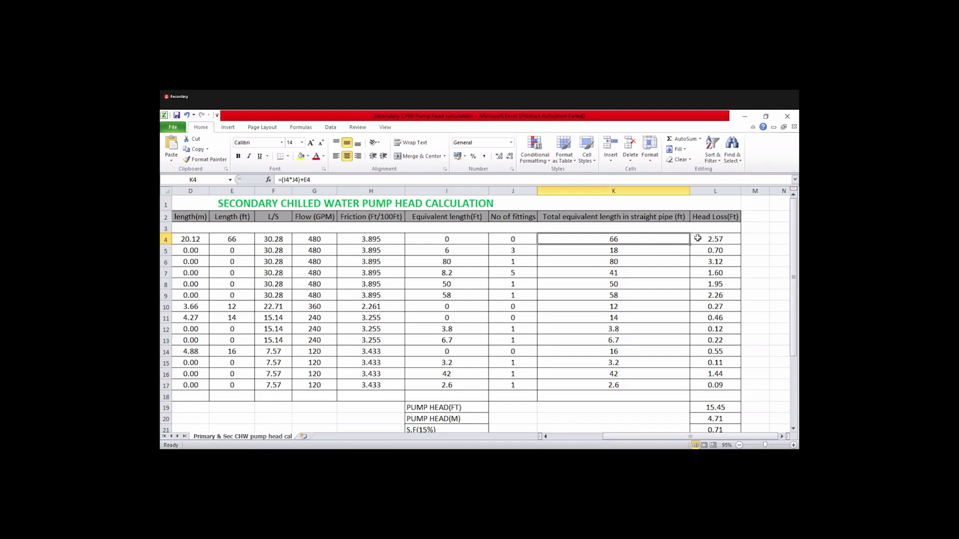
pyautogui.click(714, 239)
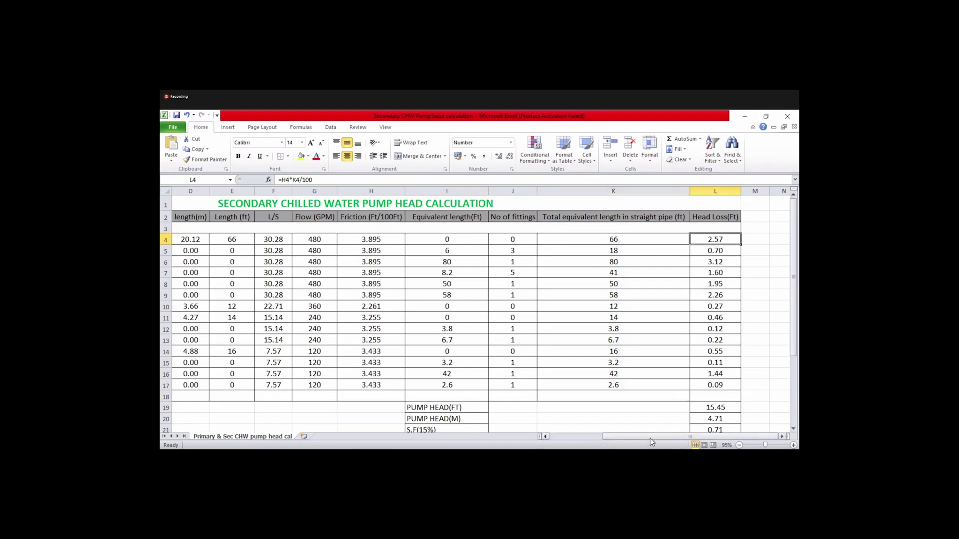
# Return to the section A-I pipe entry, switch to the AutoCAD drawing, and examine the piping schematic's route from A to I
pyautogui.click(594, 436)
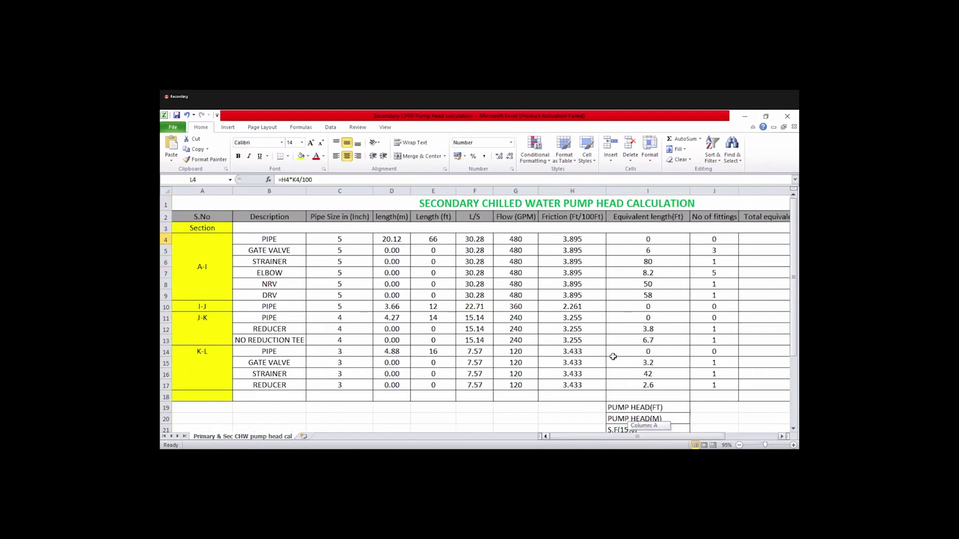
pyautogui.click(276, 240)
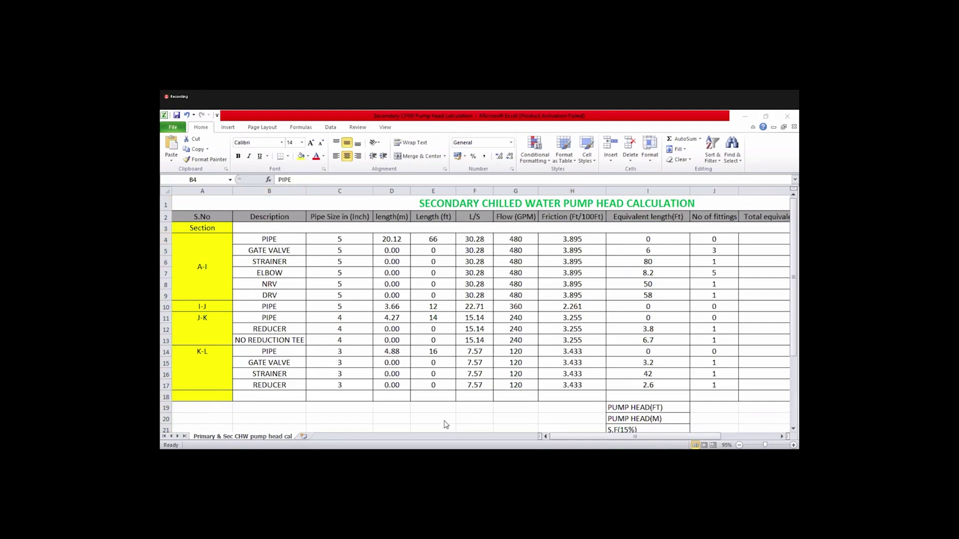
pyautogui.click(679, 414)
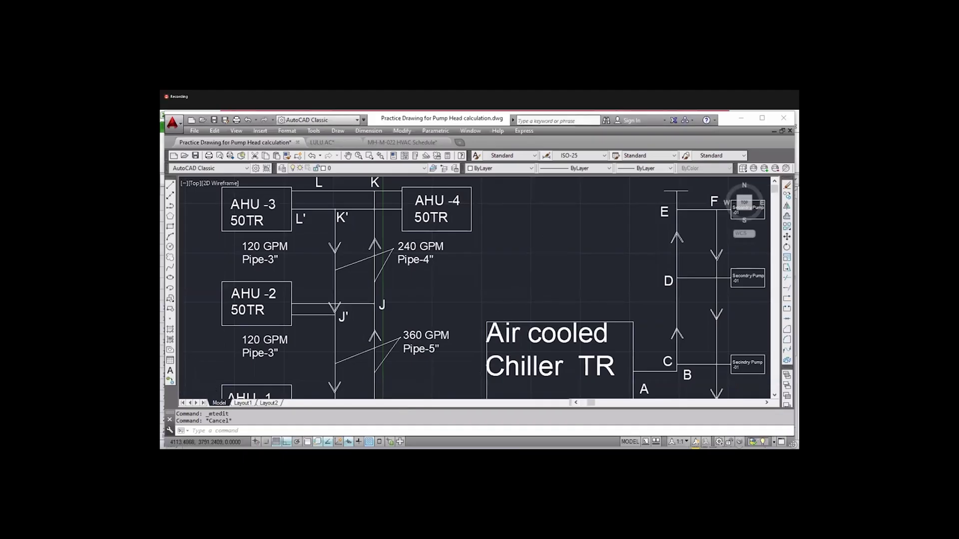
pyautogui.scroll(-3, 541, 247)
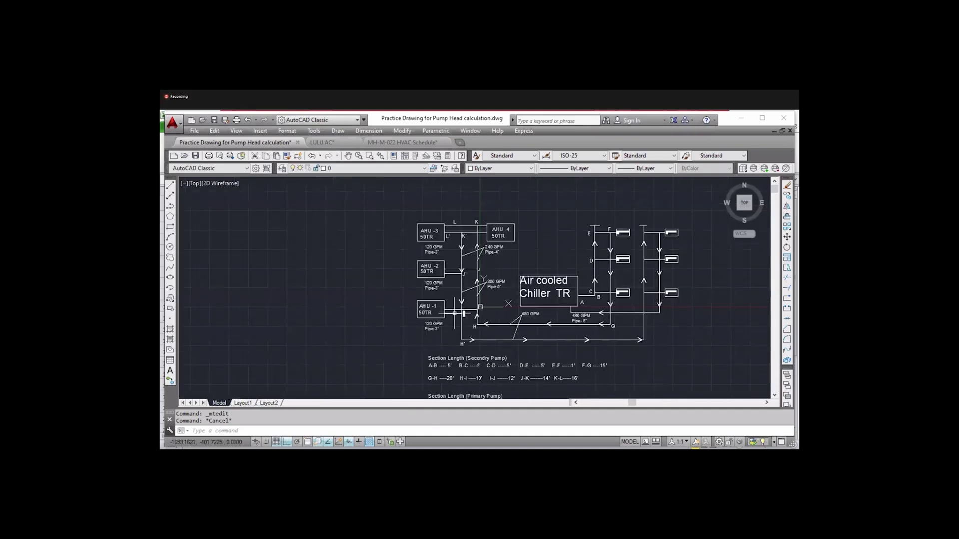
pyautogui.scroll(2, 603, 295)
pyautogui.scroll(1, 554, 320)
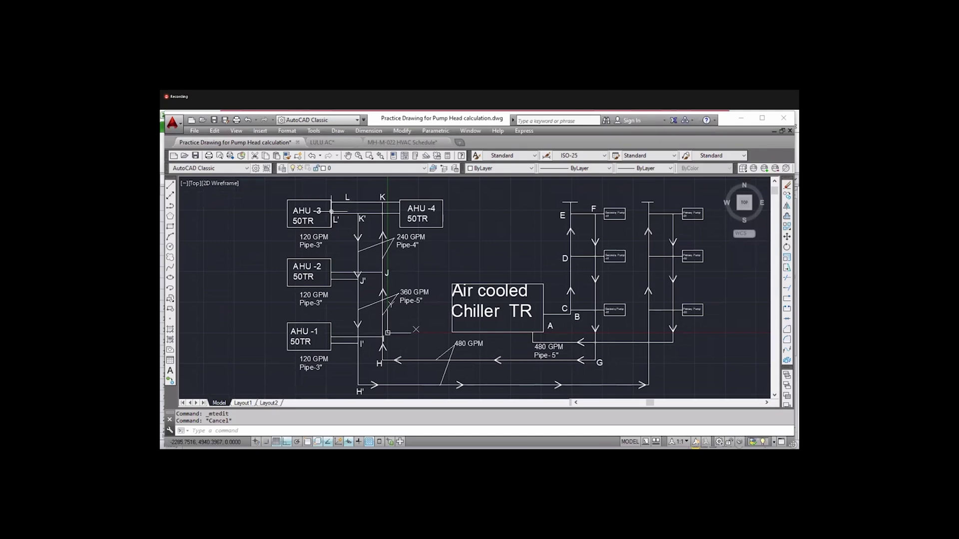
pyautogui.moveTo(395, 286); pyautogui.dragTo(394, 228)
pyautogui.scroll(2, 392, 232)
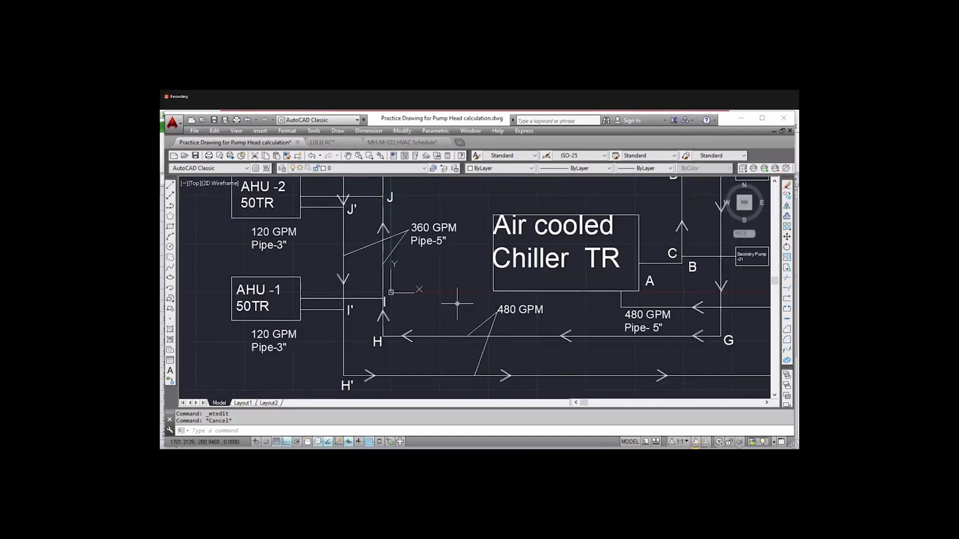
pyautogui.scroll(-3, 449, 307)
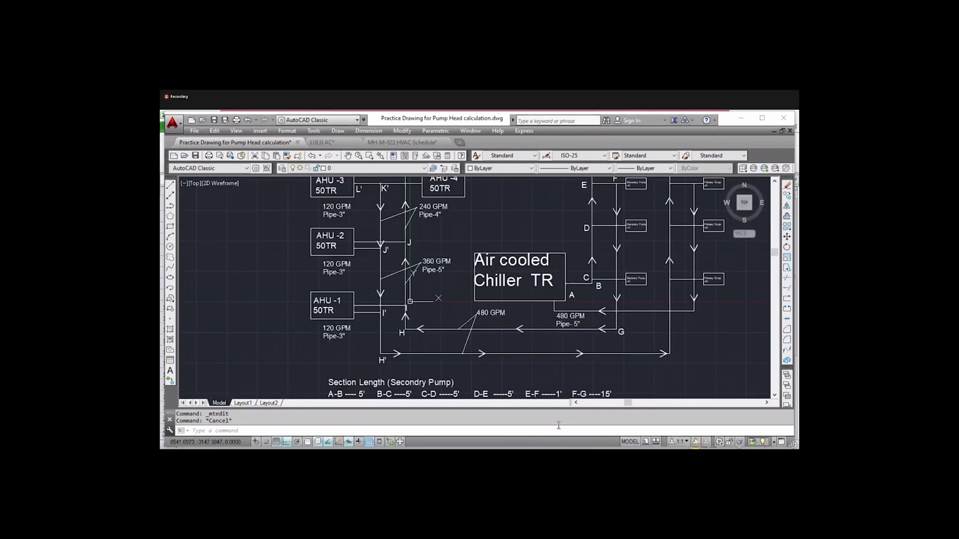
# Switch to Calculator, clear it, and place it beside the AutoCAD drawing's secondary pump section length list
pyautogui.hotkey('alt', 'Tab')
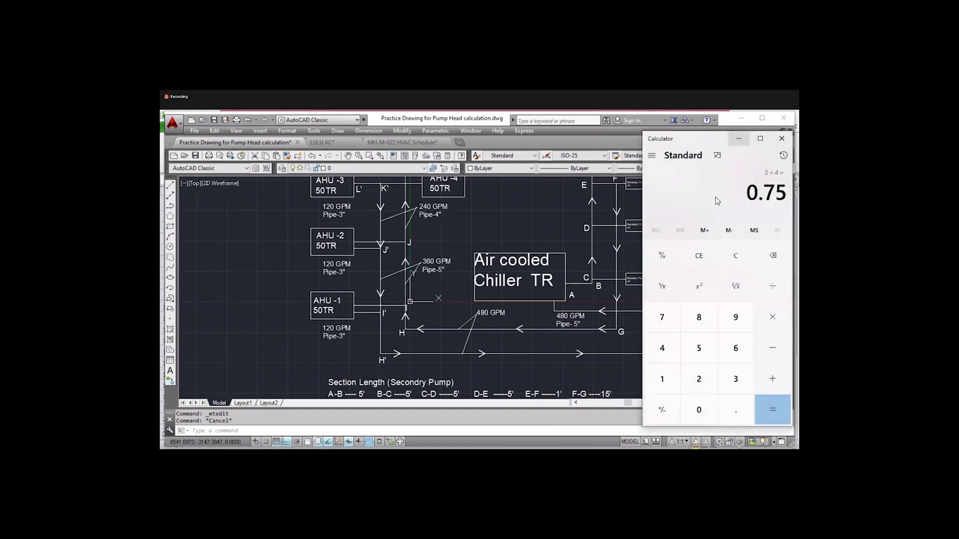
pyautogui.click(733, 260)
pyautogui.moveTo(763, 143)
pyautogui.mouseDown()
pyautogui.moveTo(316, 159)
pyautogui.moveTo(230, 150)
pyautogui.mouseUp()
pyautogui.scroll(-4, 402, 330)
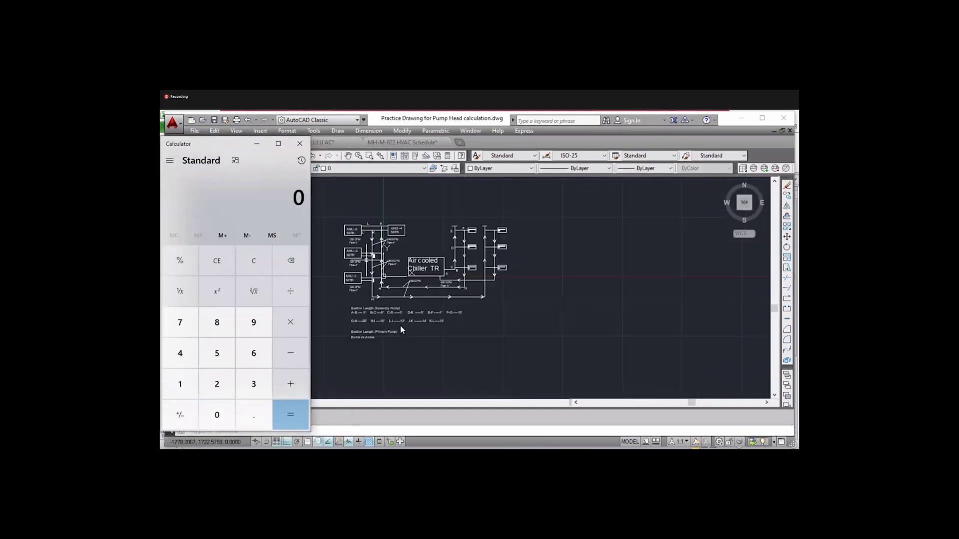
pyautogui.click(401, 330)
pyautogui.scroll(4, 349, 309)
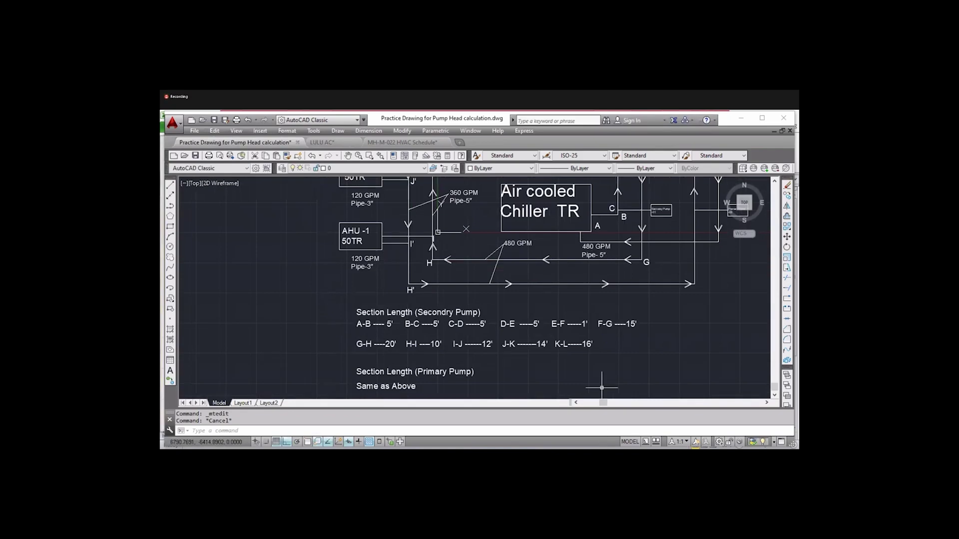
pyautogui.hotkey('alt', 'Tab')
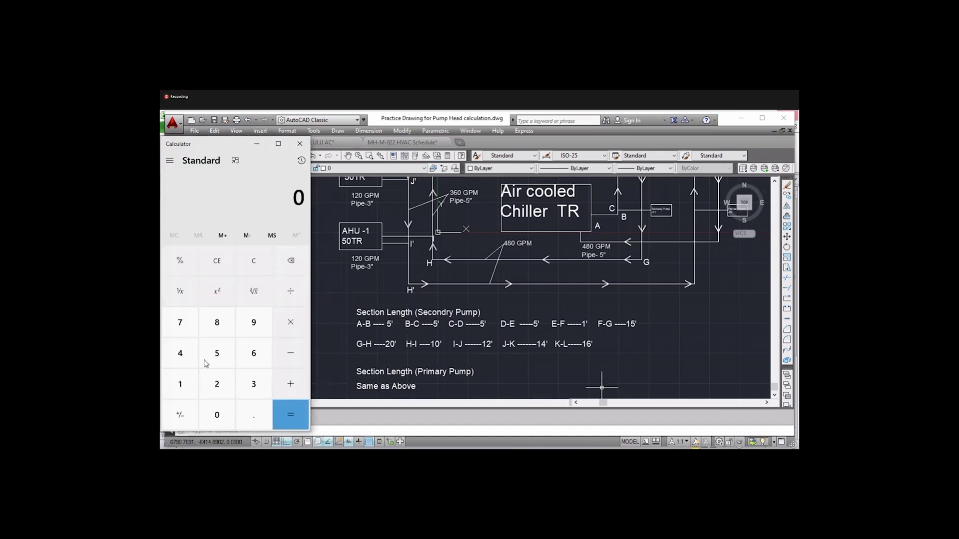
# Add the A-B and B-C section lengths, 5 + 5, in Calculator
pyautogui.click(217, 353)
pyautogui.click(292, 383)
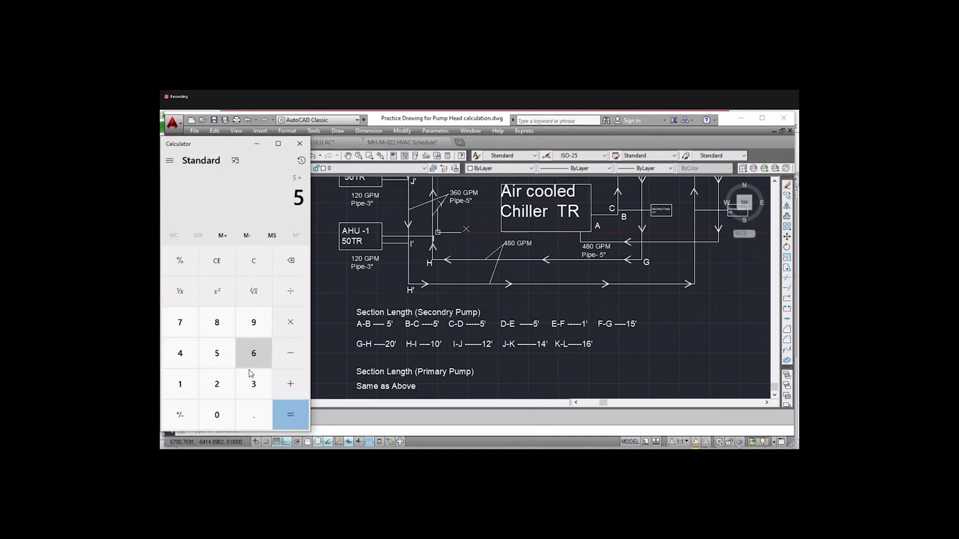
pyautogui.click(282, 413)
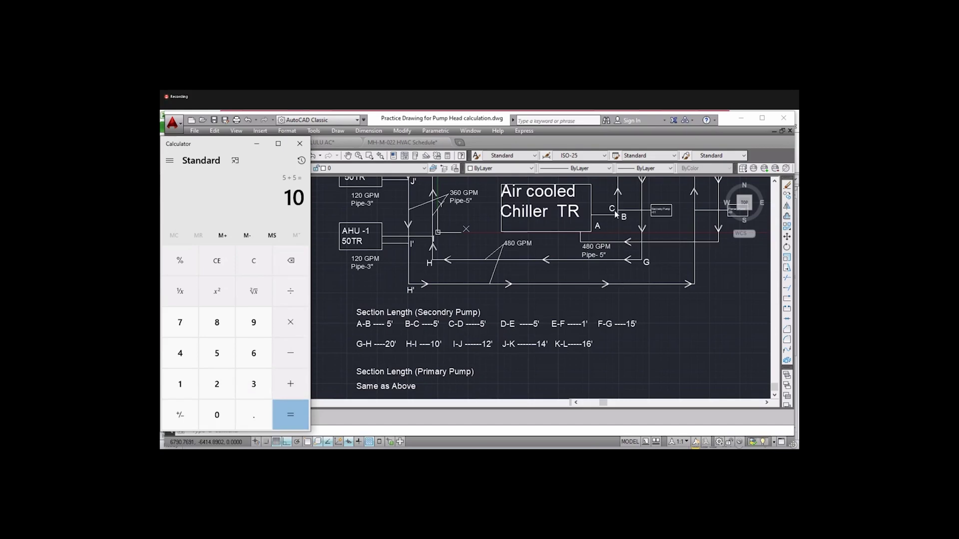
# Check section C-D on the piping schematic and add its 5 ft length to the Calculator total
pyautogui.click(610, 257)
pyautogui.scroll(-1, 611, 256)
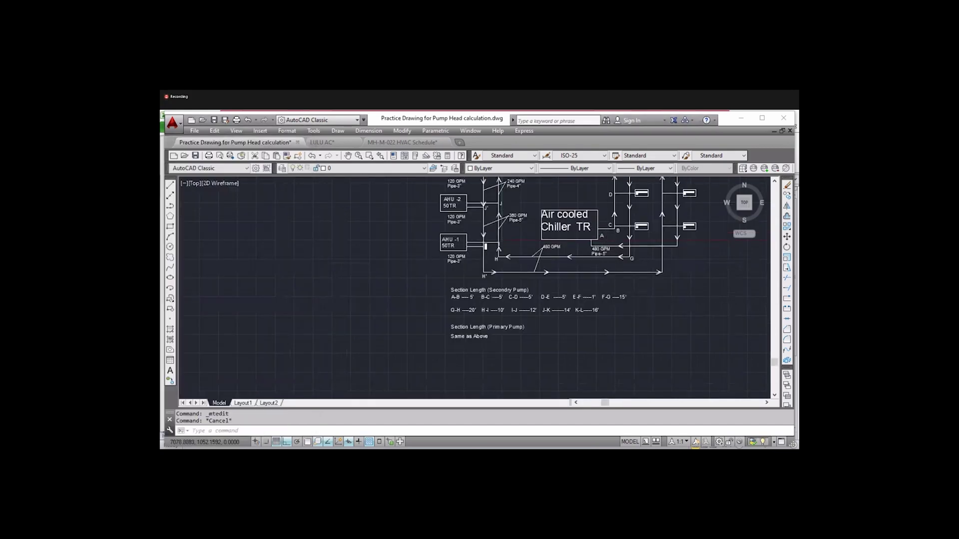
pyautogui.scroll(5, 599, 225)
pyautogui.scroll(-3, 574, 279)
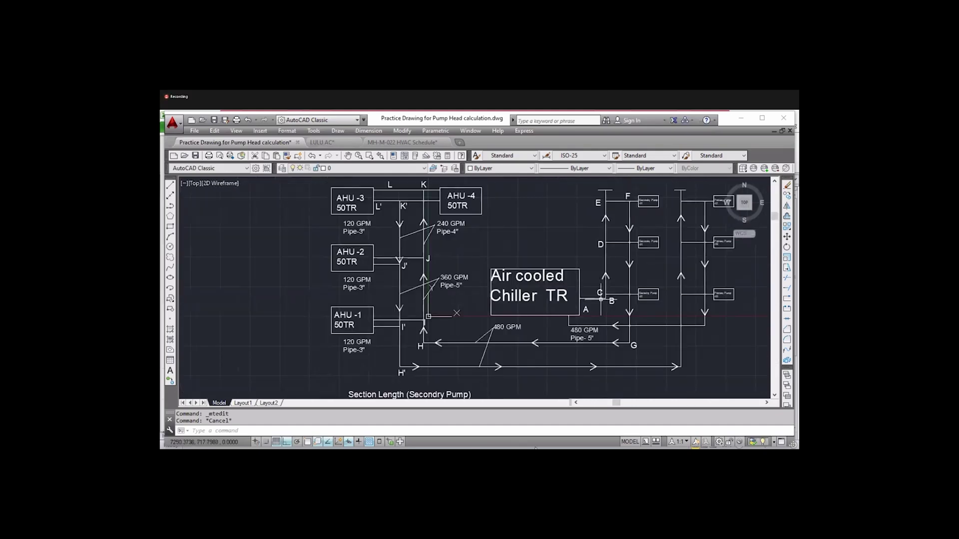
pyautogui.moveTo(424, 315); pyautogui.dragTo(421, 298)
pyautogui.moveTo(569, 293); pyautogui.dragTo(565, 279)
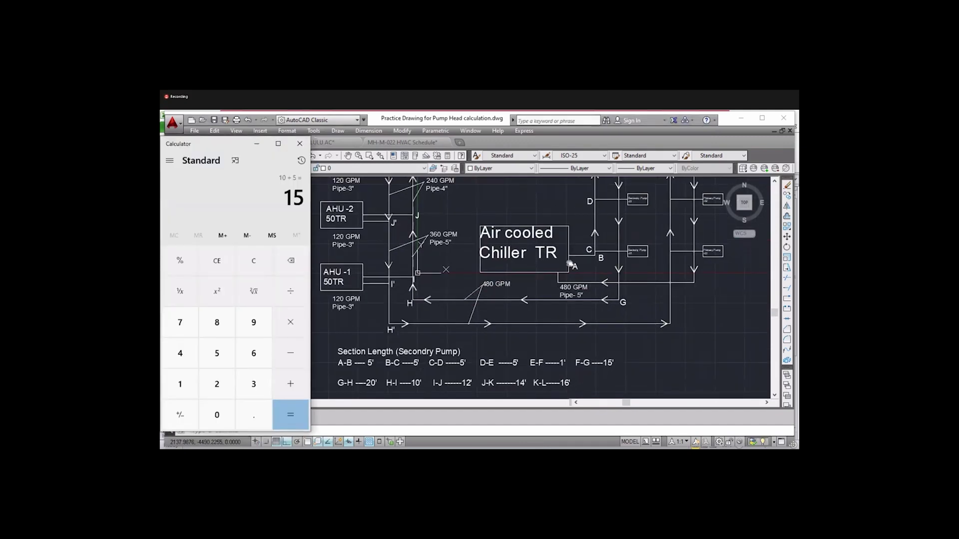
# Check section D-E on the schematic and in the length list, and add its 5 ft to the Calculator total
pyautogui.click(570, 263)
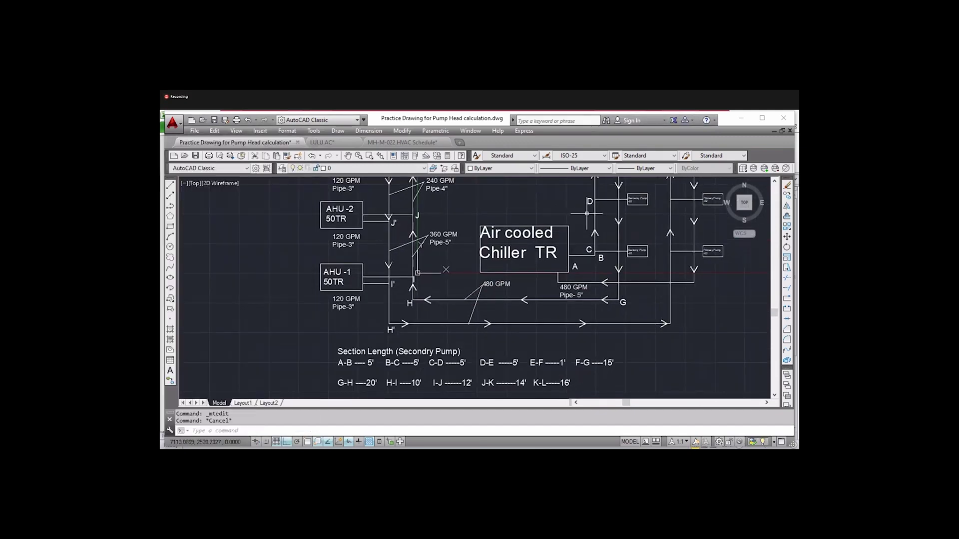
pyautogui.moveTo(550, 264); pyautogui.dragTo(547, 269)
pyautogui.moveTo(415, 279)
pyautogui.mouseDown()
pyautogui.moveTo(402, 325)
pyautogui.moveTo(396, 310)
pyautogui.mouseUp()
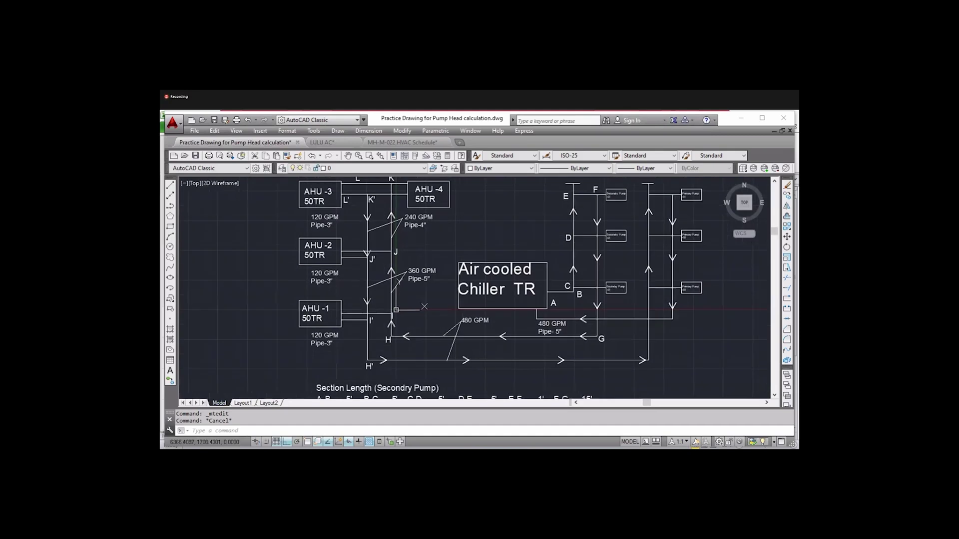
pyautogui.moveTo(396, 310); pyautogui.dragTo(392, 247)
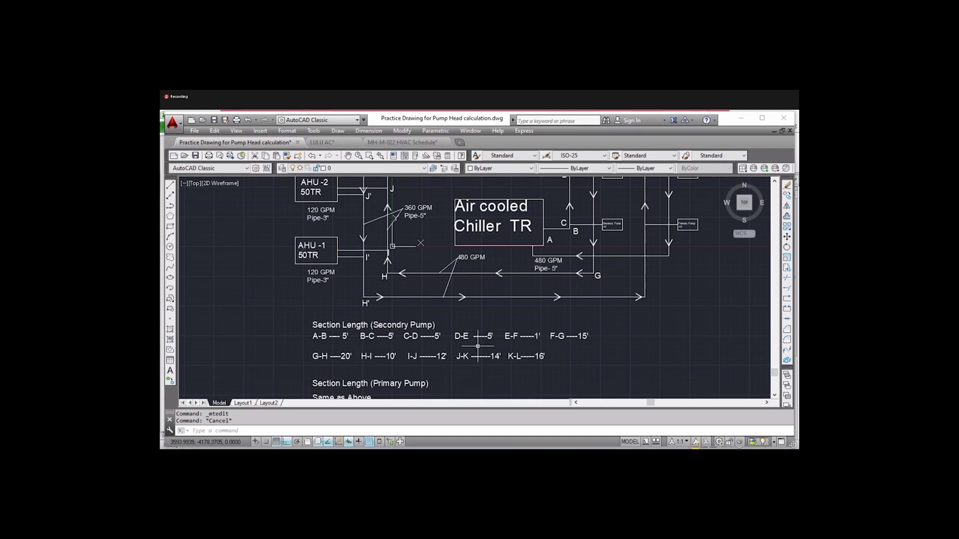
pyautogui.moveTo(538, 321); pyautogui.dragTo(524, 339)
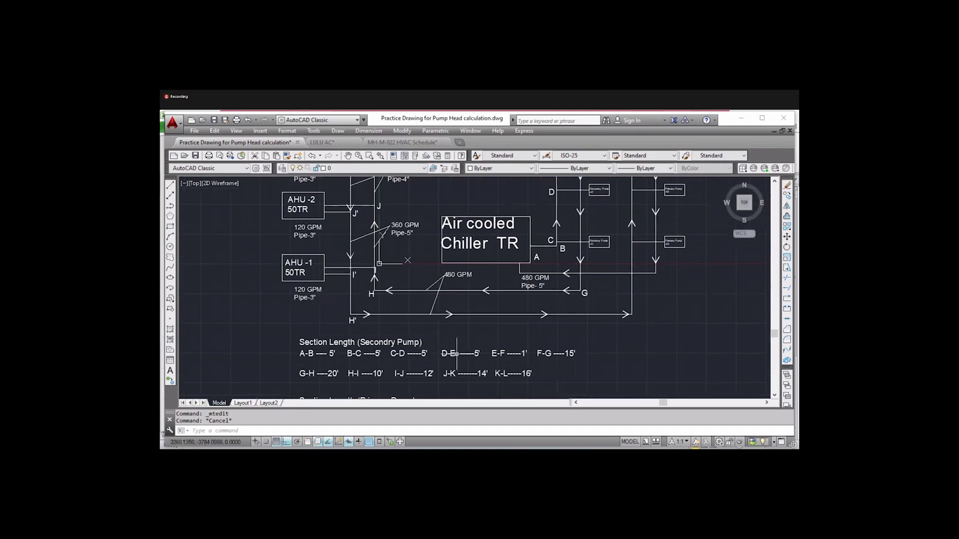
pyautogui.hotkey('alt', 'Tab')
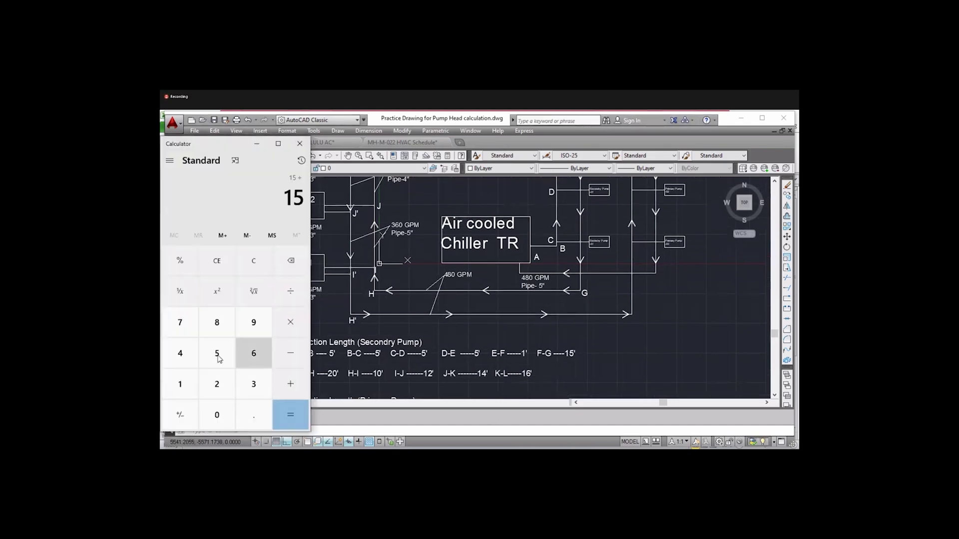
pyautogui.click(218, 358)
pyautogui.click(290, 415)
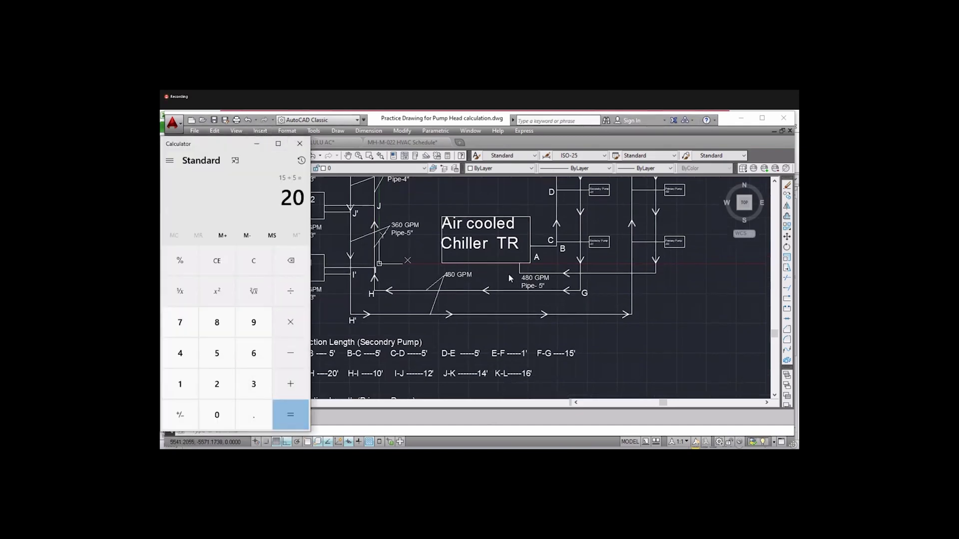
# Look up section E-F in the AutoCAD length list, add its 1 ft to the Calculator total, and minimize Calculator
pyautogui.click(552, 252)
pyautogui.moveTo(549, 262); pyautogui.dragTo(541, 310)
pyautogui.moveTo(371, 311)
pyautogui.mouseDown()
pyautogui.moveTo(372, 332)
pyautogui.moveTo(354, 347)
pyautogui.moveTo(352, 249)
pyautogui.mouseUp()
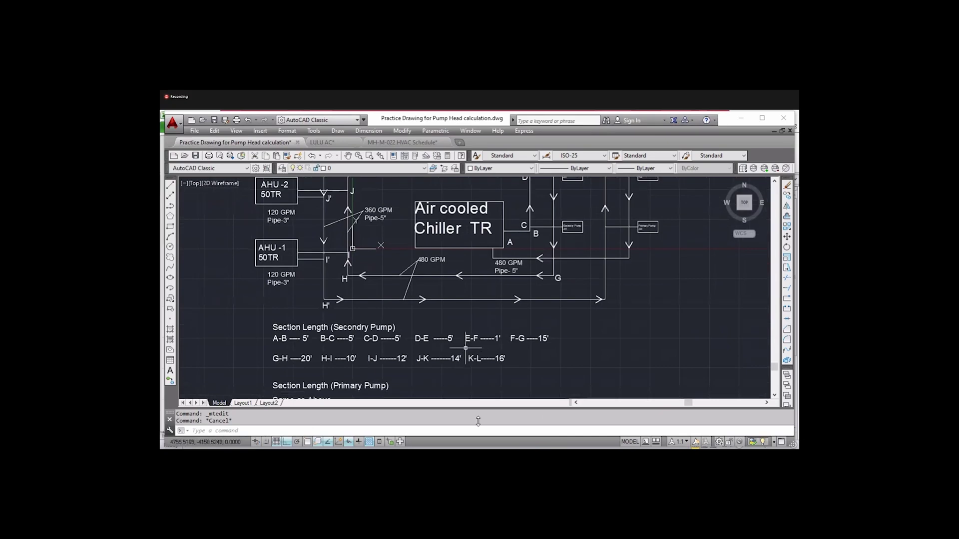
pyautogui.hotkey('alt', 'Tab')
pyautogui.write('+1')
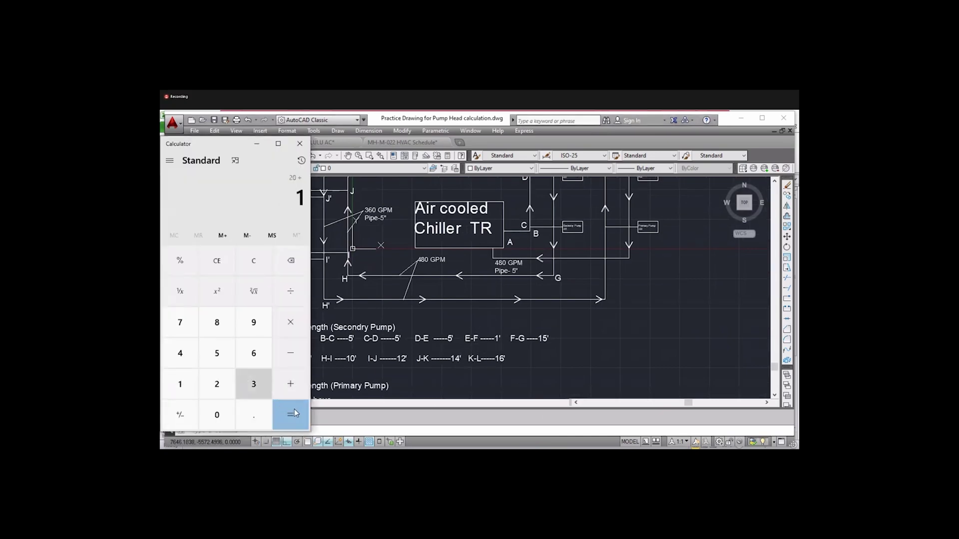
pyautogui.press('Return')
pyautogui.click(257, 144)
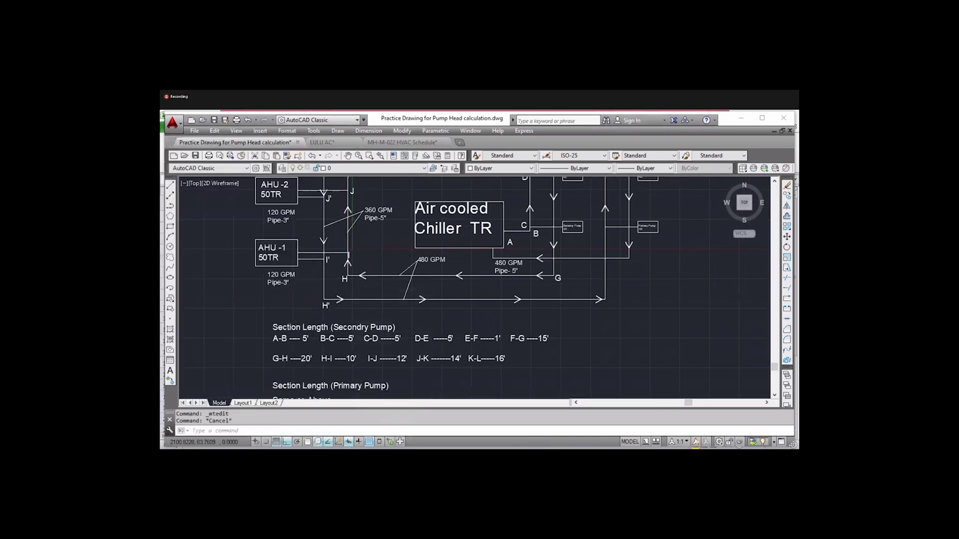
# Trace section F-G on the schematic, find it in the length list, and add its 15 ft to the Calculator total
pyautogui.scroll(-5, 405, 238)
pyautogui.scroll(4, 459, 203)
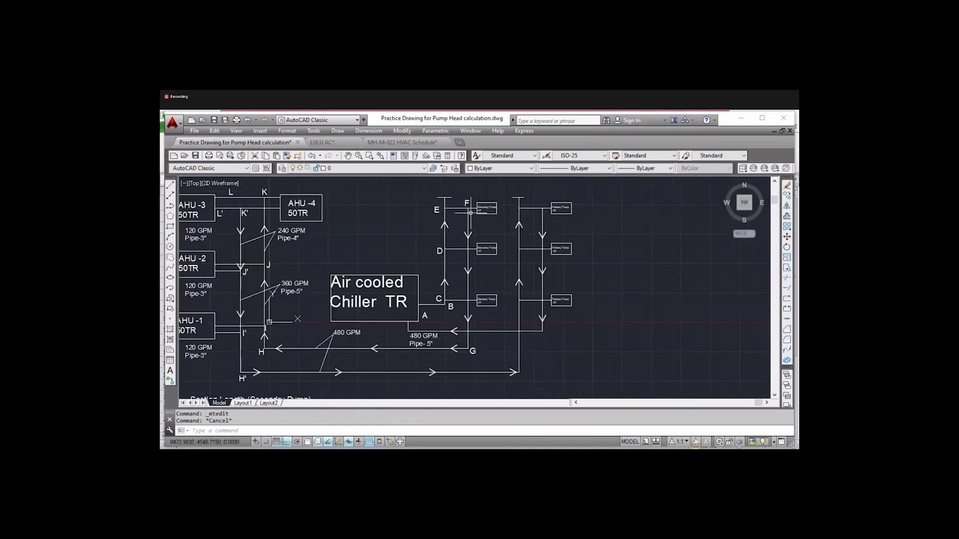
pyautogui.scroll(-3, 528, 205)
pyautogui.scroll(3, 477, 277)
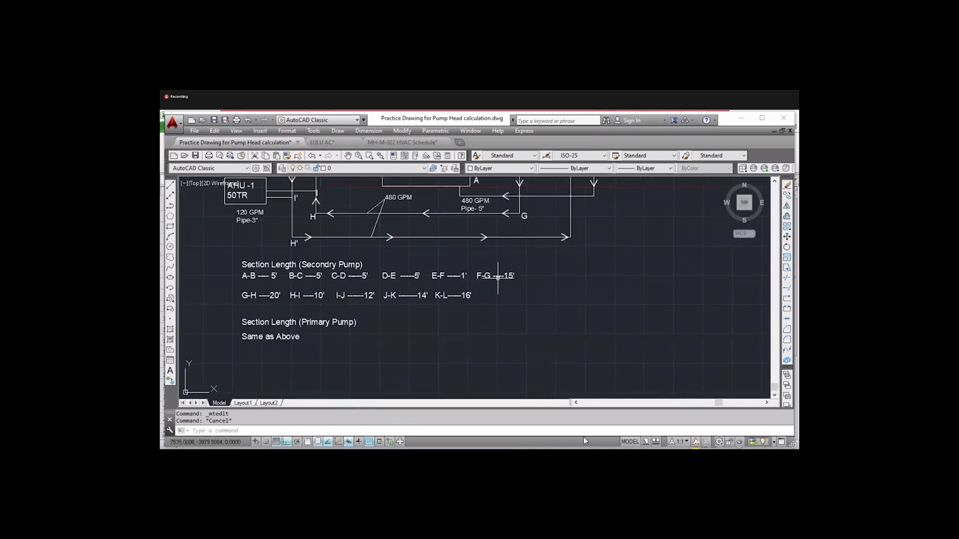
pyautogui.click(559, 457)
pyautogui.click(285, 384)
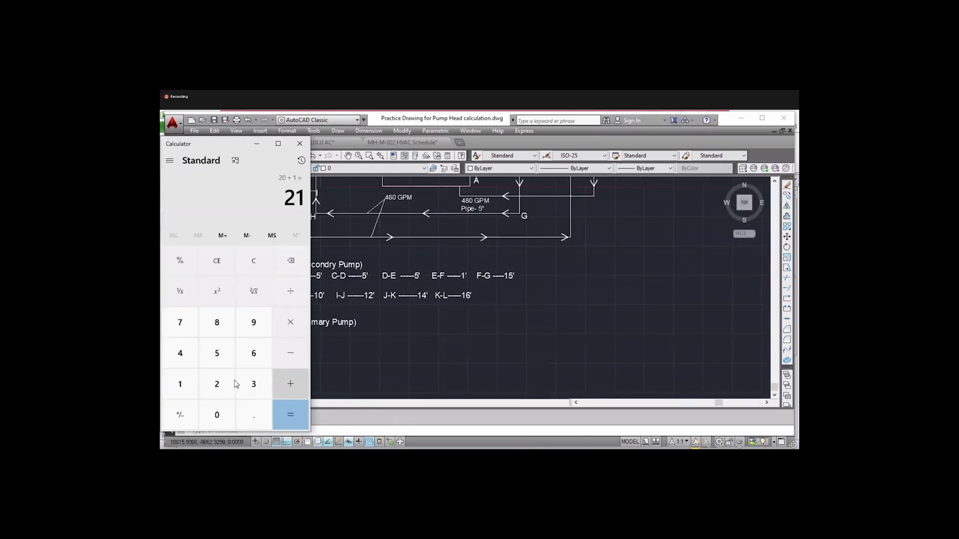
pyautogui.click(194, 382)
pyautogui.click(217, 353)
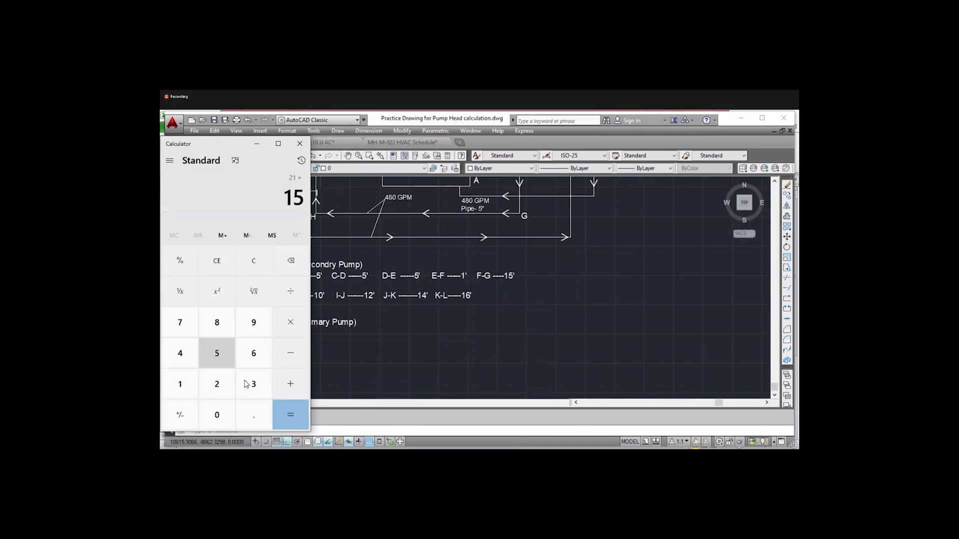
pyautogui.click(290, 414)
# Look up section G-H in the secondary pump length list and add its 20 ft to the Calculator total
pyautogui.click(322, 295)
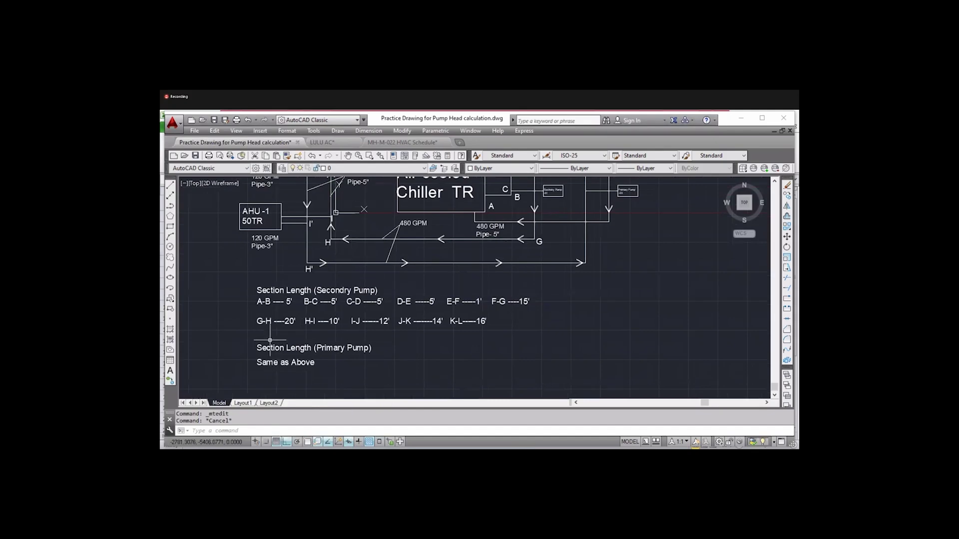
pyautogui.hotkey('alt', 'Tab')
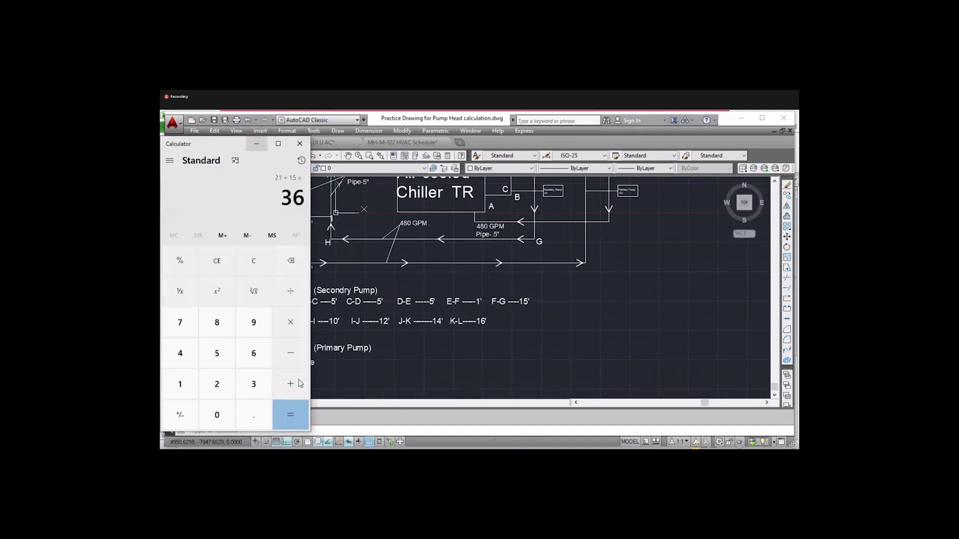
pyautogui.click(290, 384)
pyautogui.click(216, 384)
pyautogui.click(217, 415)
pyautogui.click(290, 411)
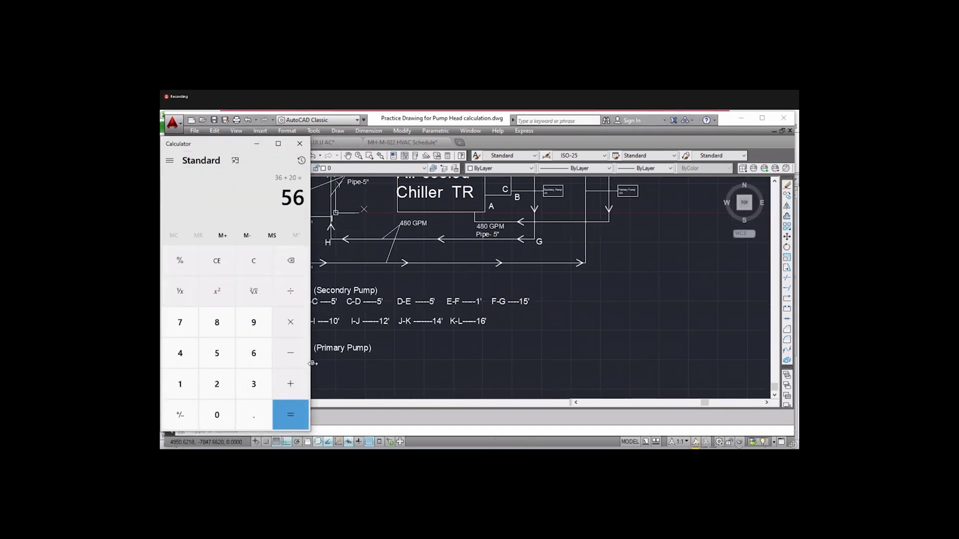
# Check section H-I on the schematic and in the length list, and add its 10 ft to the Calculator total
pyautogui.click(404, 304)
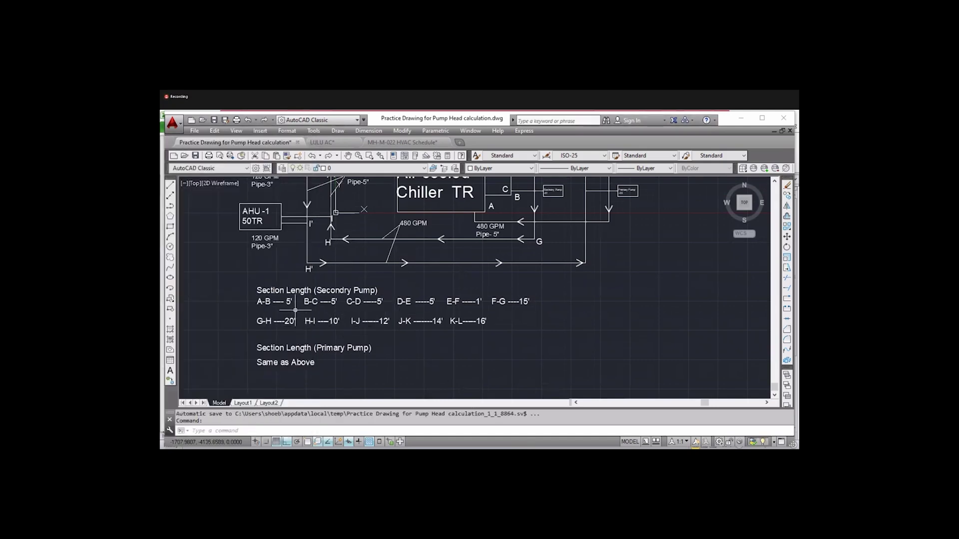
pyautogui.scroll(4, 297, 313)
pyautogui.scroll(-4, 397, 322)
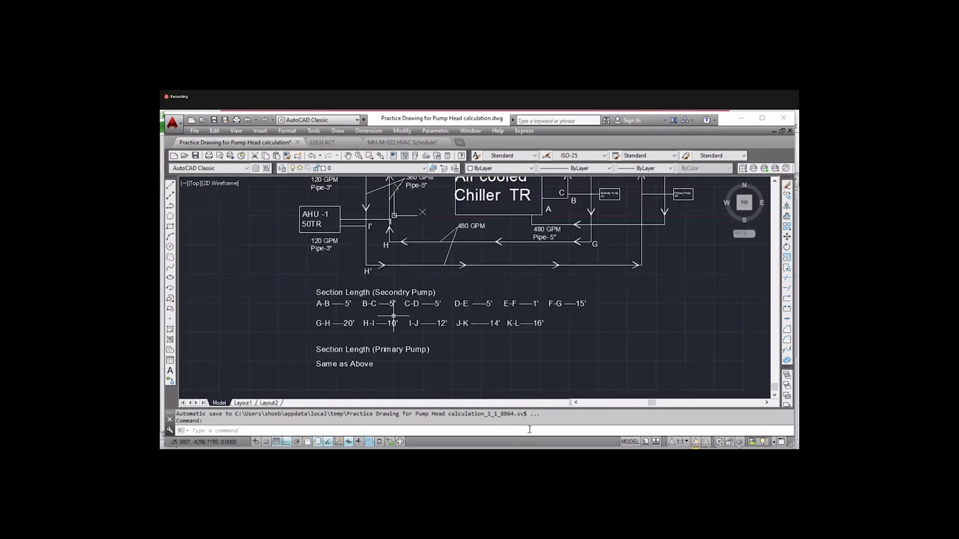
pyautogui.hotkey('alt', 'Tab')
pyautogui.click(290, 384)
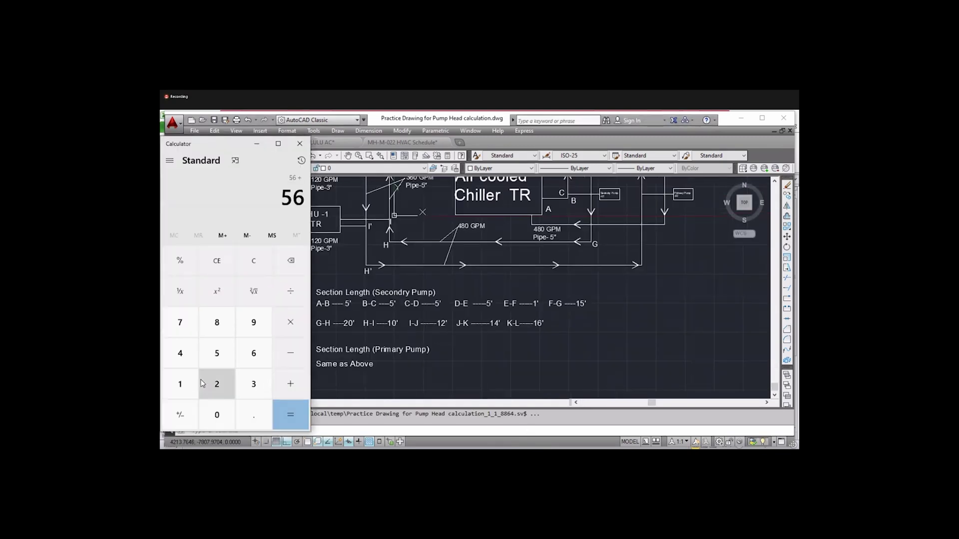
pyautogui.click(180, 384)
pyautogui.click(216, 415)
pyautogui.click(290, 415)
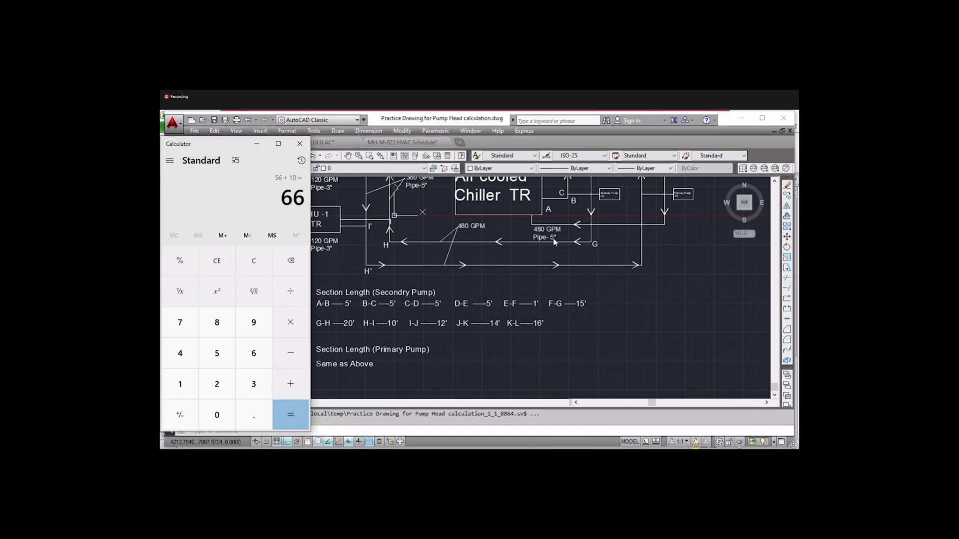
# Minimize Calculator, review the 480 GPM piping around the chiller and points G and H, and switch to the Excel pump head sheet
pyautogui.click(256, 143)
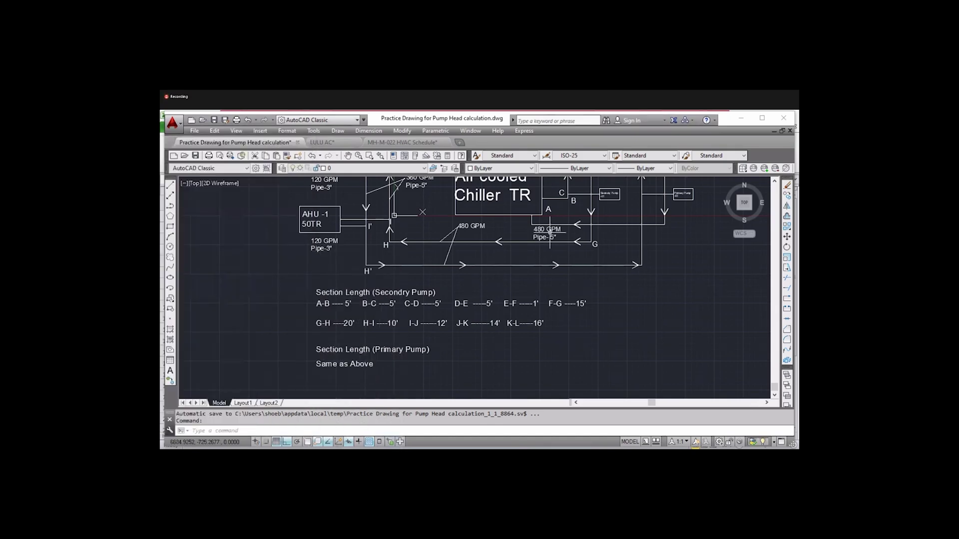
pyautogui.scroll(3, 549, 245)
pyautogui.scroll(-3, 550, 249)
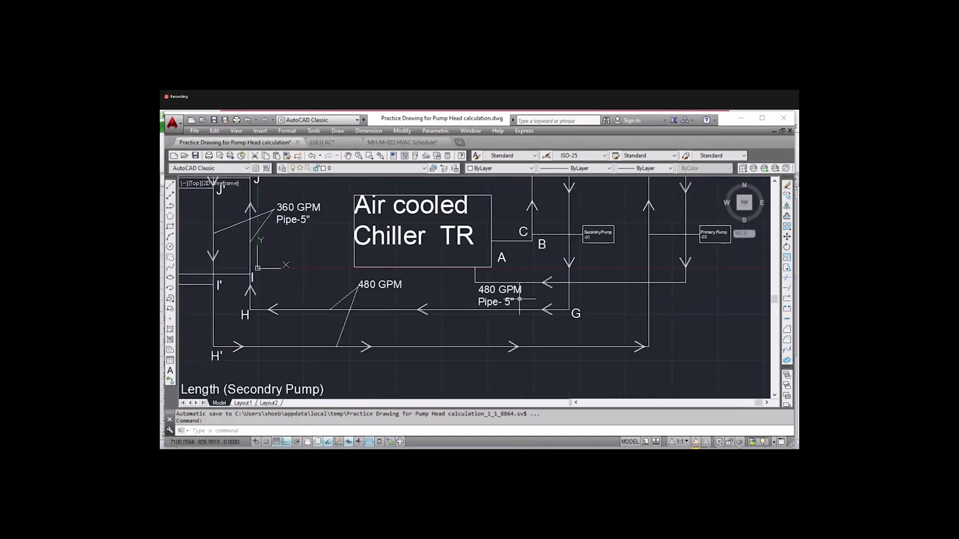
pyautogui.scroll(-2, 519, 299)
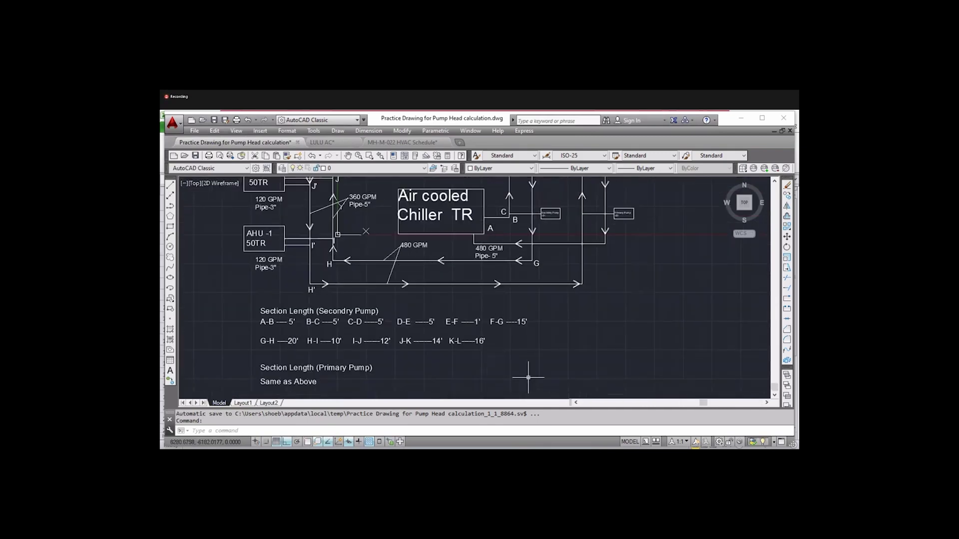
pyautogui.moveTo(538, 448)
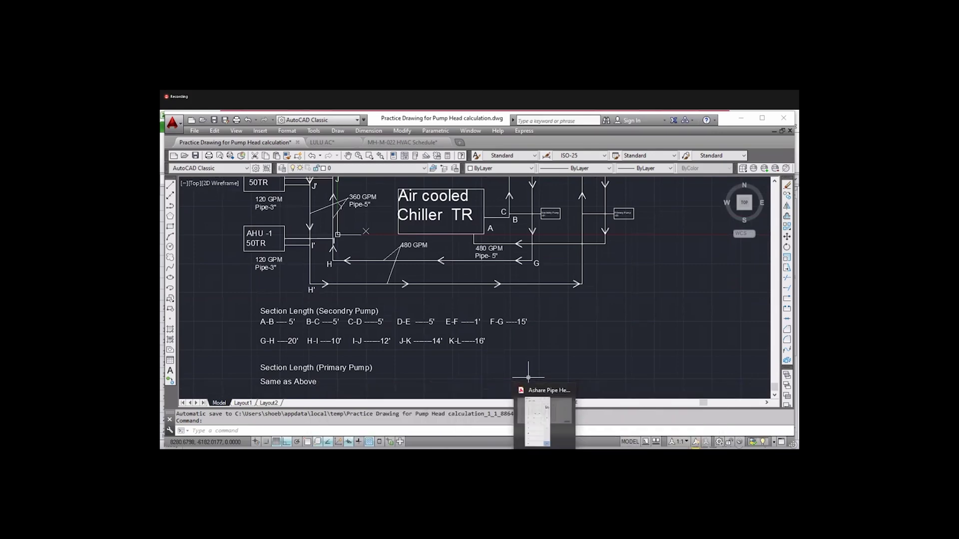
pyautogui.click(500, 408)
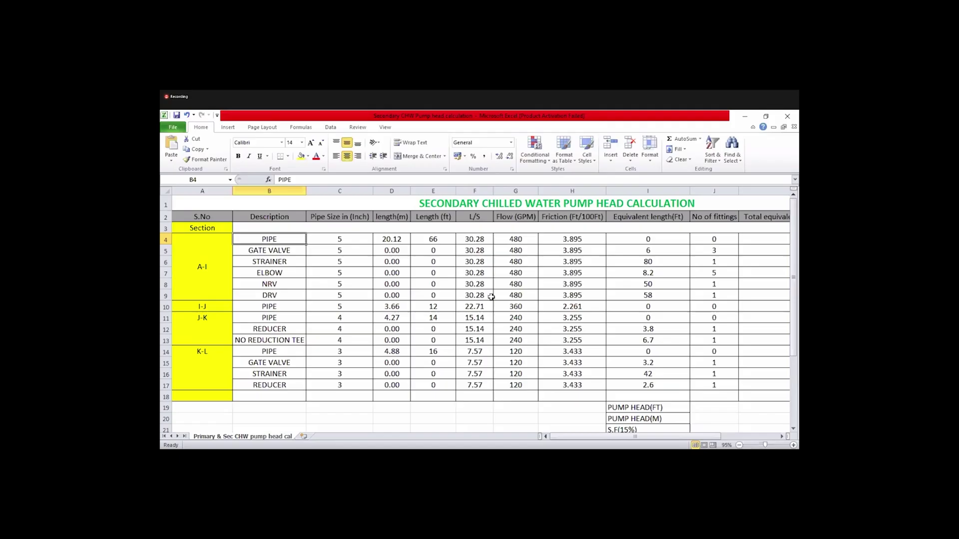
# Check the section A-I pipe row's Length (ft) entry and its Flow (GPM) entry
pyautogui.click(435, 239)
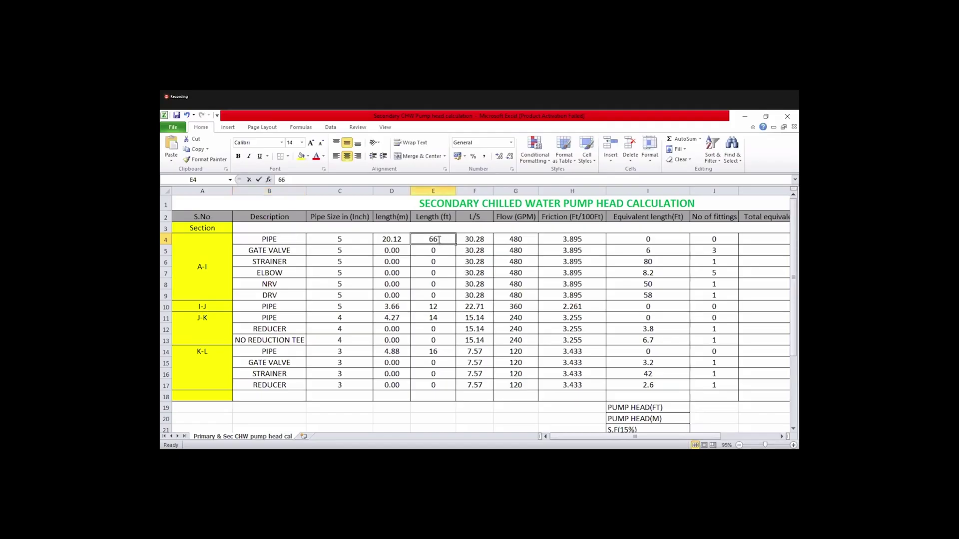
pyautogui.click(432, 273)
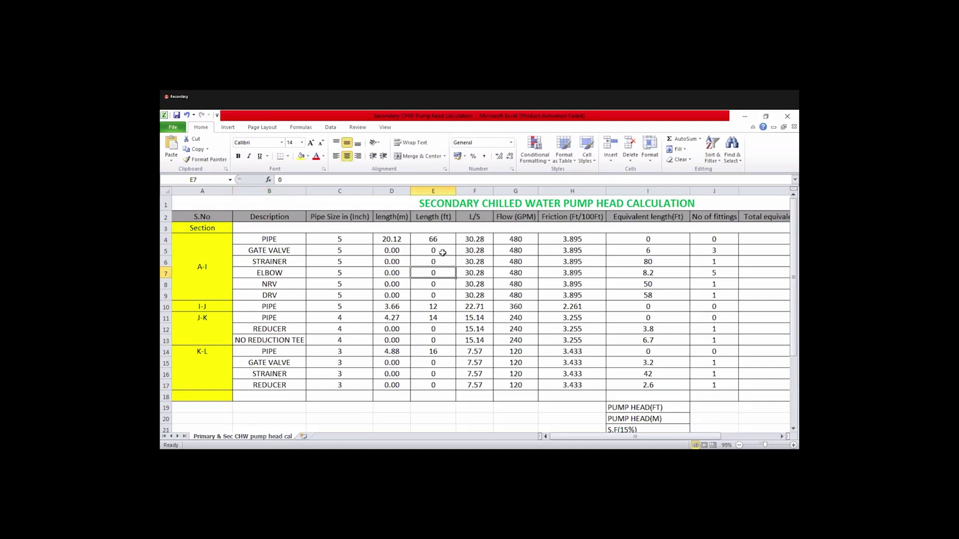
pyautogui.click(515, 241)
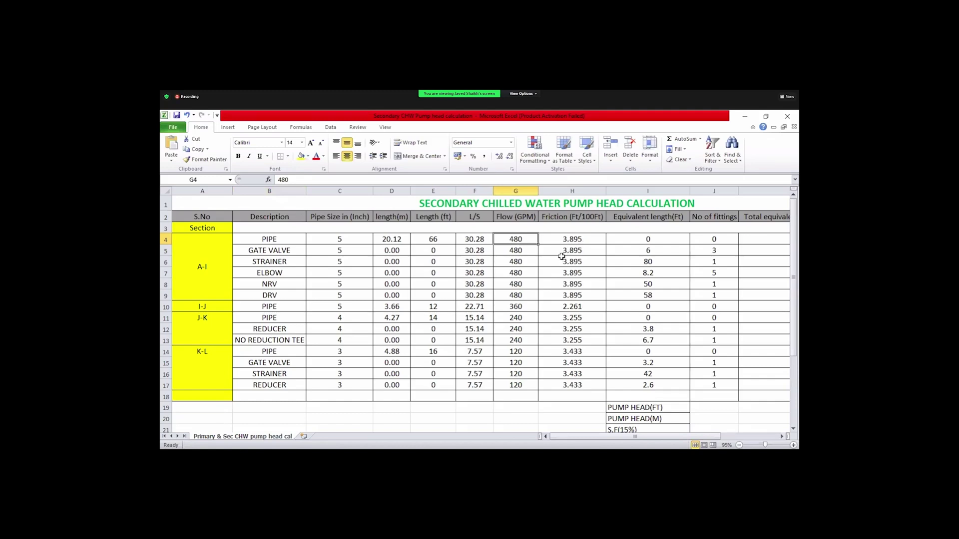
# Check the section A-I pipe size entry and switch to the McQuay DesignTools PipeSizer
pyautogui.click(339, 237)
pyautogui.click(340, 273)
pyautogui.click(340, 240)
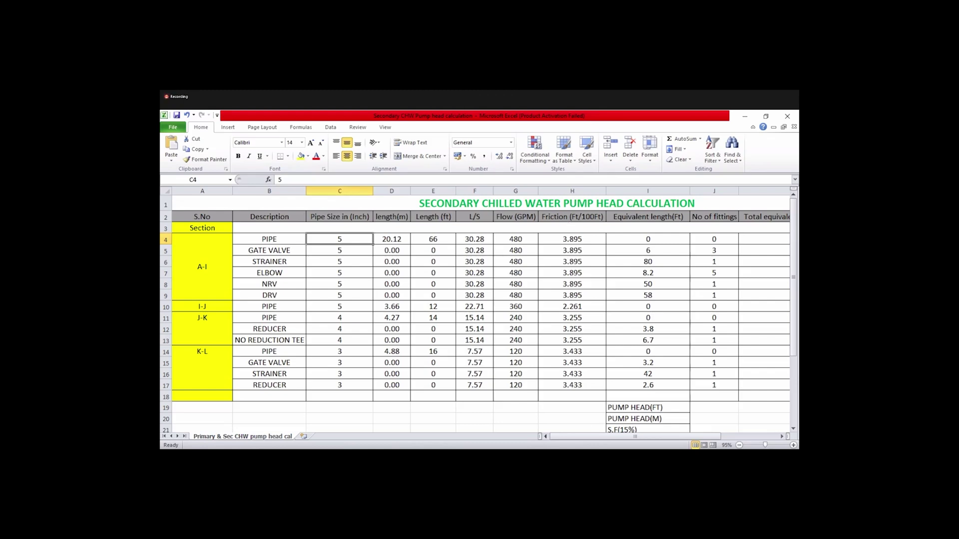
pyautogui.hotkey('alt', 'Tab')
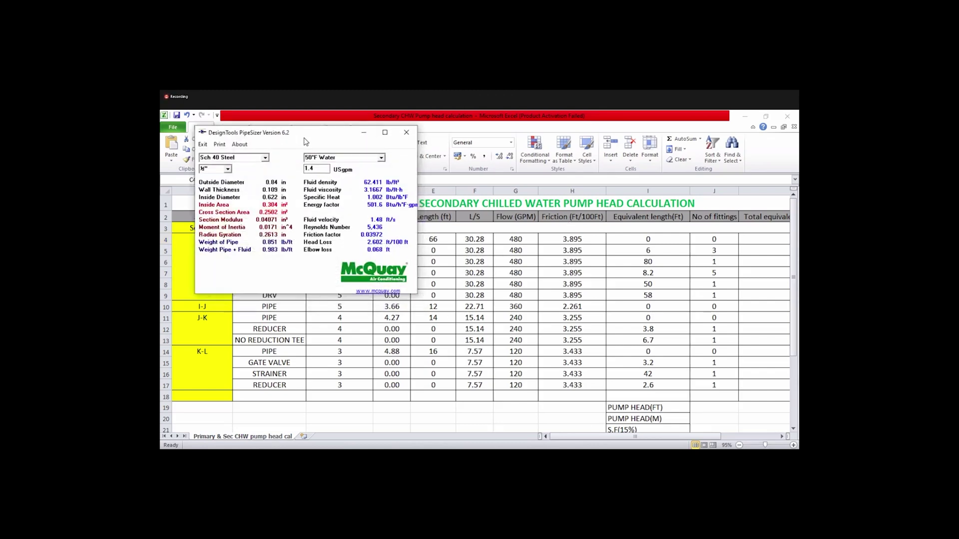
# Move the PipeSizer window off the pipe data columns and set the Sch 40 Steel pipe size to 5"
pyautogui.moveTo(306, 141); pyautogui.dragTo(704, 214)
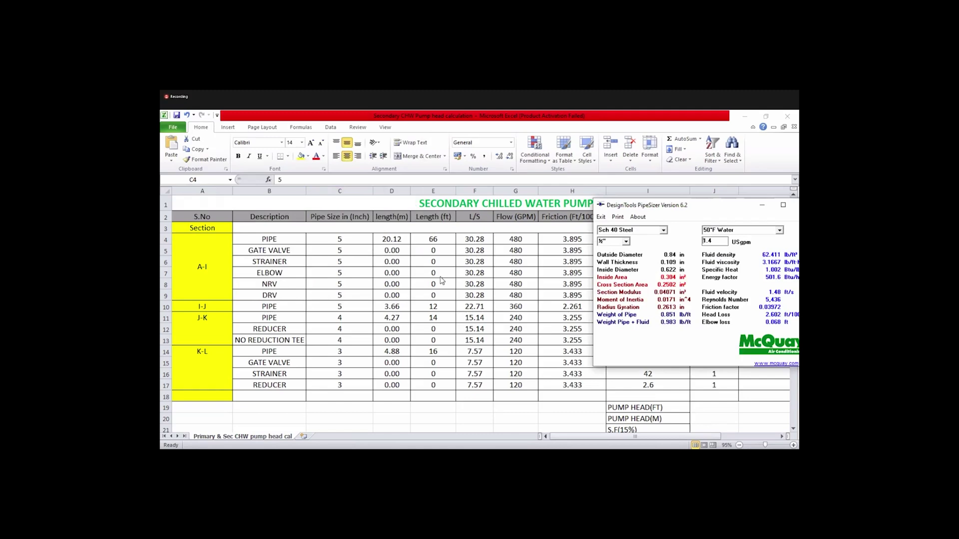
pyautogui.click(546, 194)
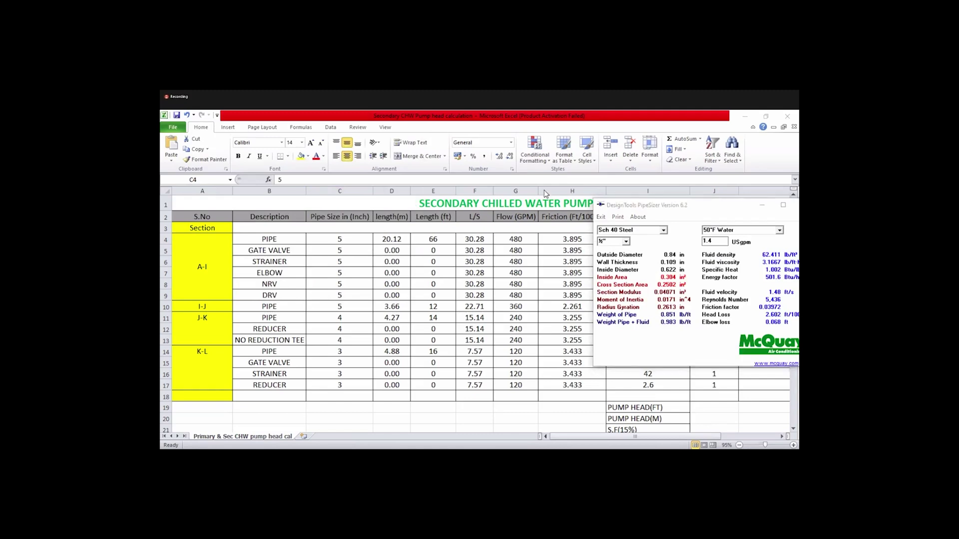
pyautogui.click(610, 239)
pyautogui.click(625, 241)
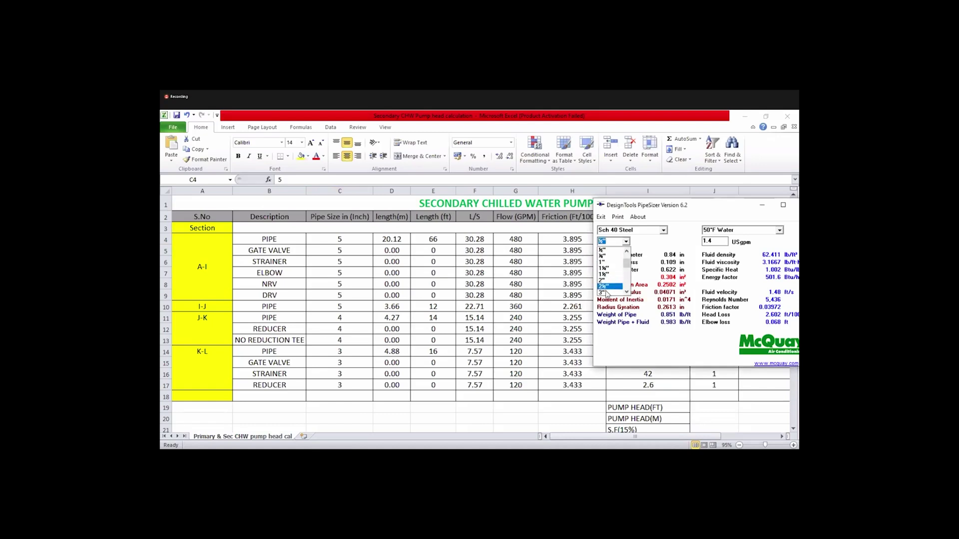
pyautogui.scroll(-1, 606, 294)
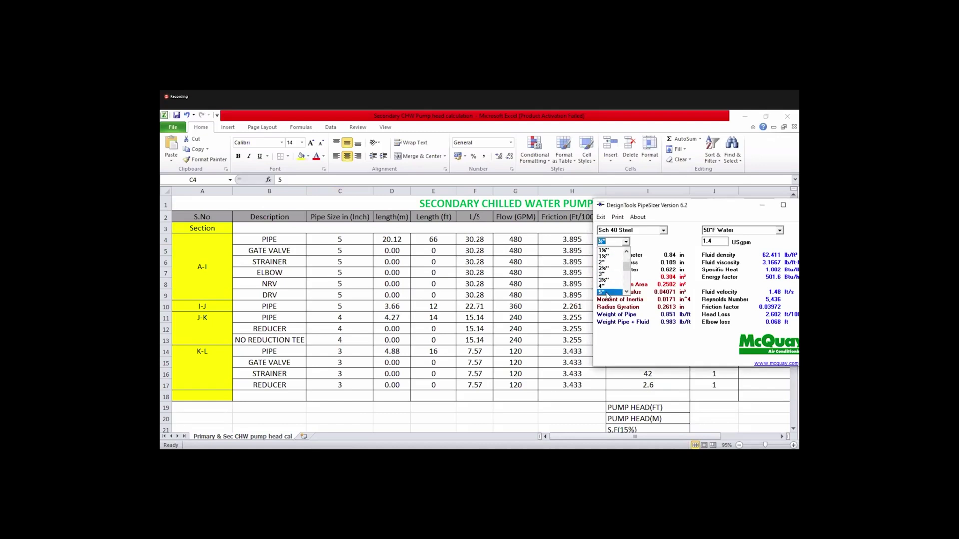
pyautogui.click(607, 294)
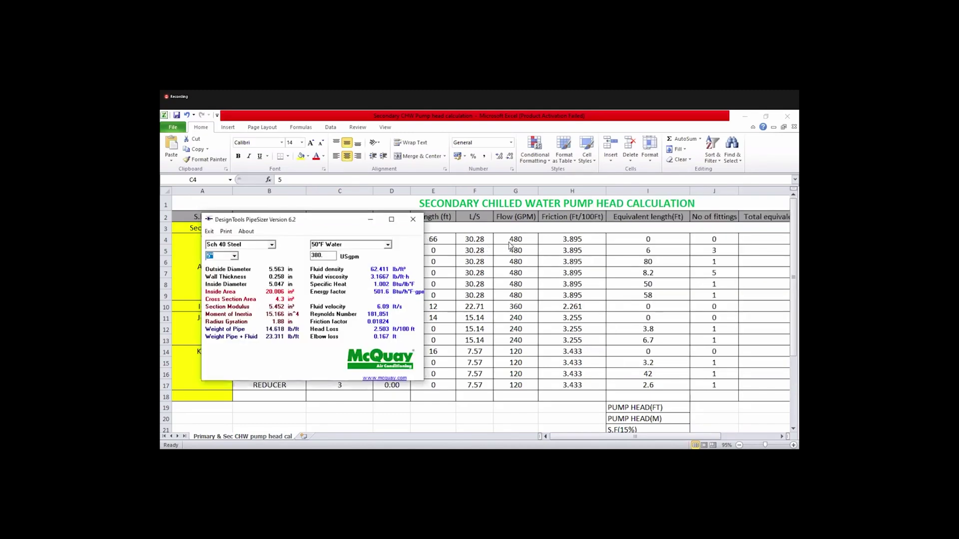
# Set the PipeSizer flow to 480 USgpm and check the section A-I pipe row's Friction (Ft/100Ft) entry in the Excel sheet
pyautogui.doubleClick(316, 255)
pyautogui.press('BackSpace')
pyautogui.write('480')
pyautogui.click(575, 241)
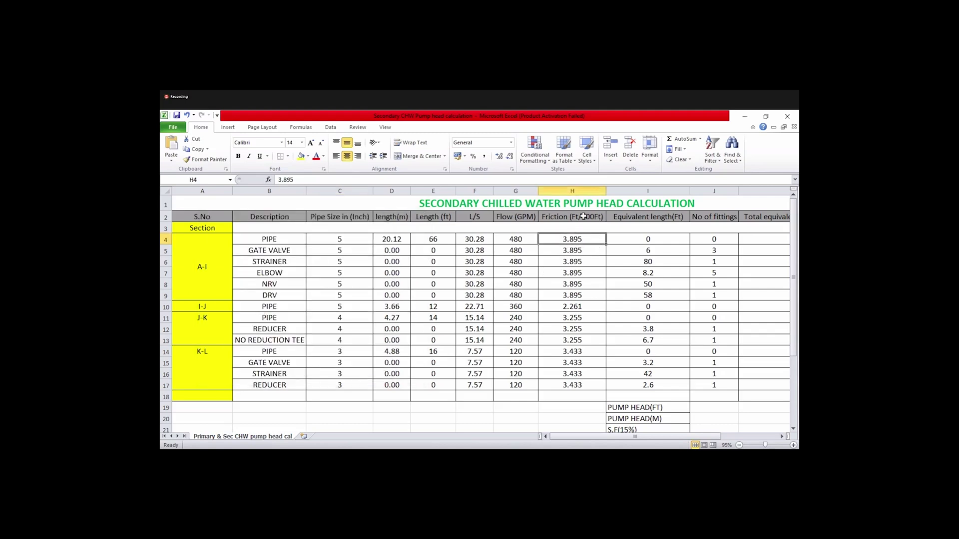
# Check the Equivalent length(Ft) column and compare the section A-I pipe row's entry with its Length (ft) entry
pyautogui.moveTo(638, 438); pyautogui.dragTo(645, 428)
pyautogui.click(596, 218)
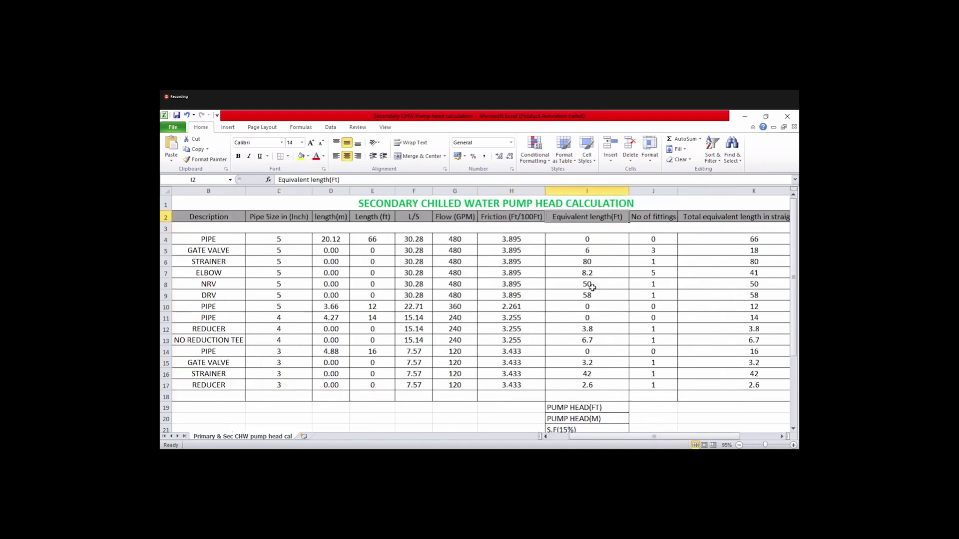
pyautogui.click(592, 287)
pyautogui.click(590, 239)
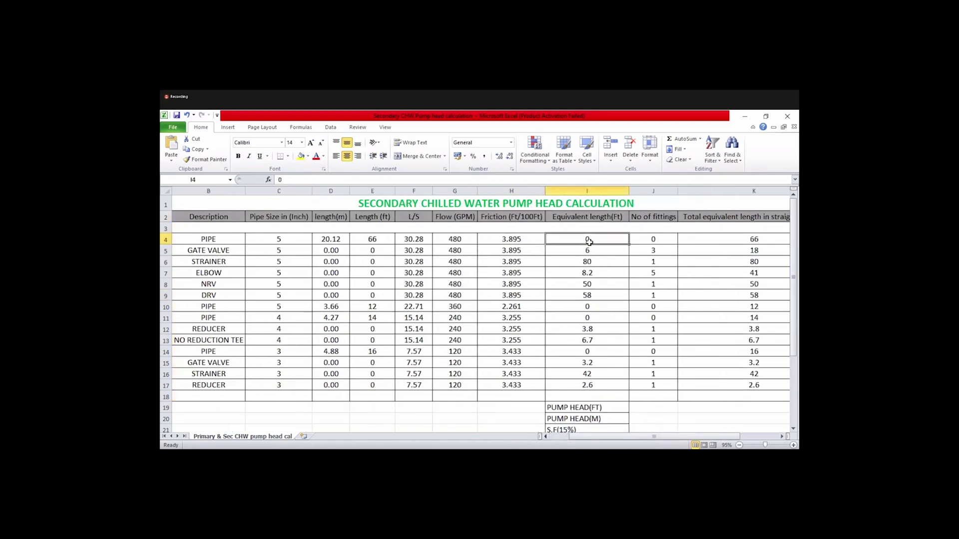
pyautogui.click(372, 240)
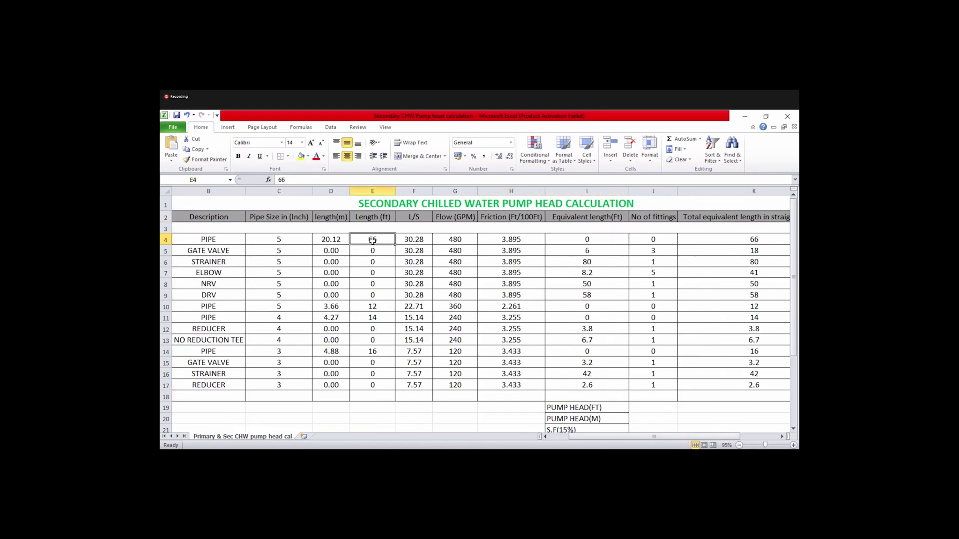
pyautogui.click(592, 243)
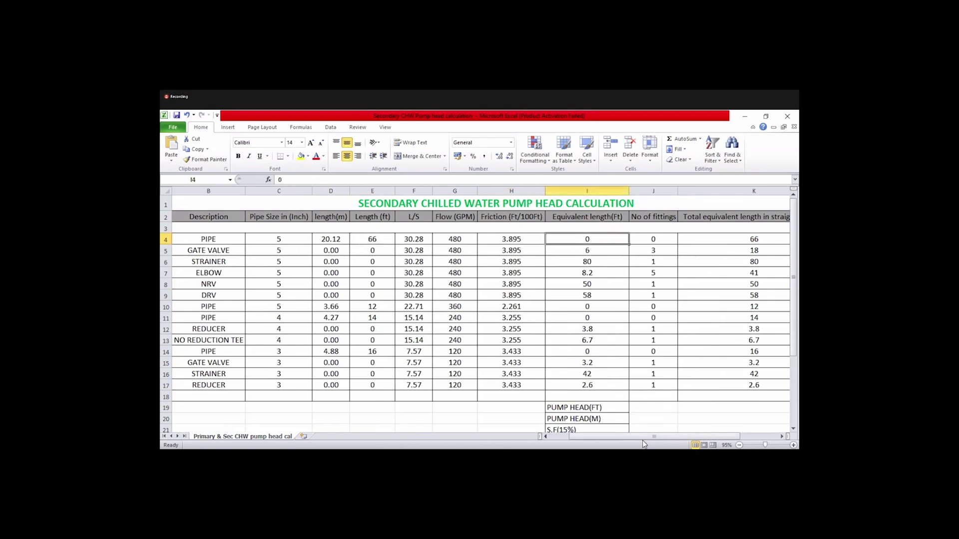
# Inspect the formula for total equivalent length in straight pipe in the section A-I pipe row, leaving it unedited
pyautogui.moveTo(642, 439); pyautogui.dragTo(662, 438)
pyautogui.doubleClick(680, 239)
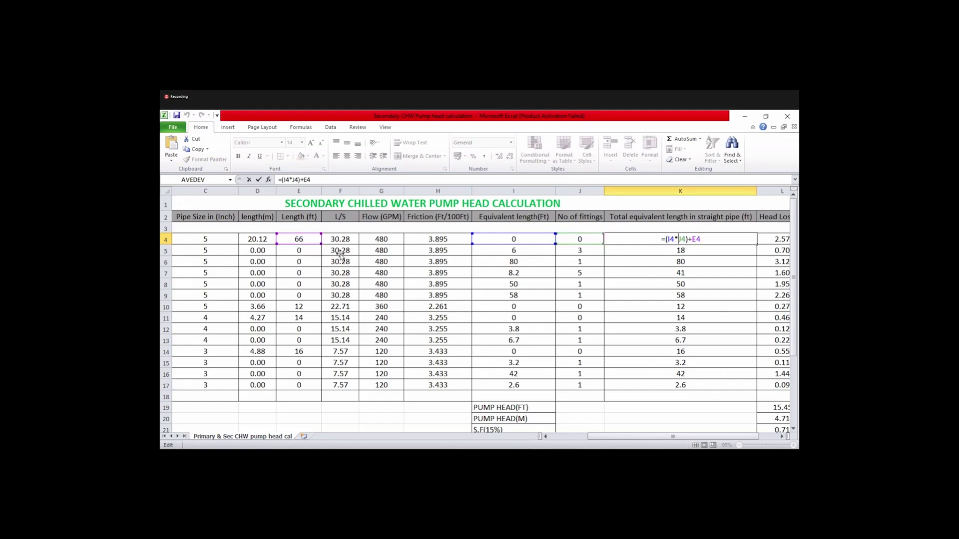
pyautogui.click(654, 291)
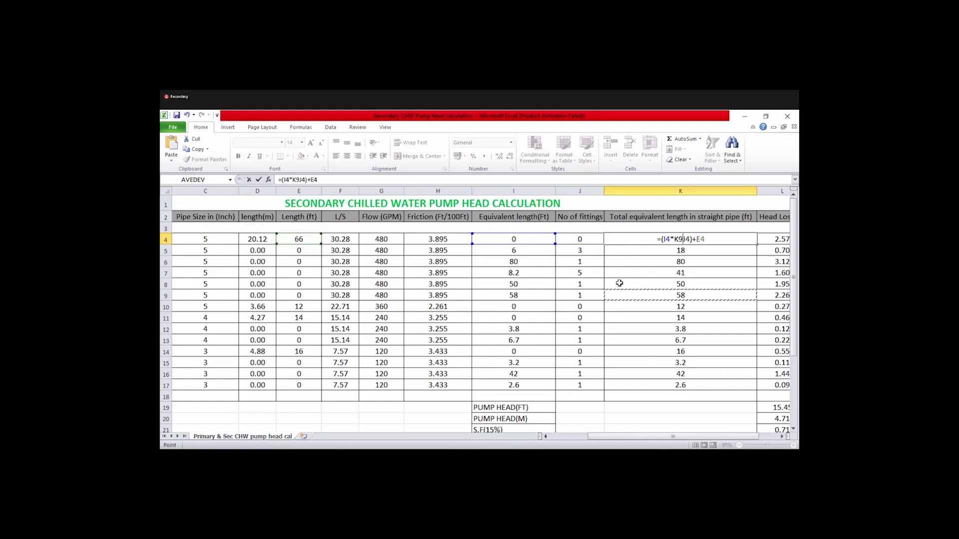
pyautogui.press('Escape')
# Look over the rows of sections A-I to K-L and the pump head summary rows beneath them
pyautogui.scroll(-1, 560, 283)
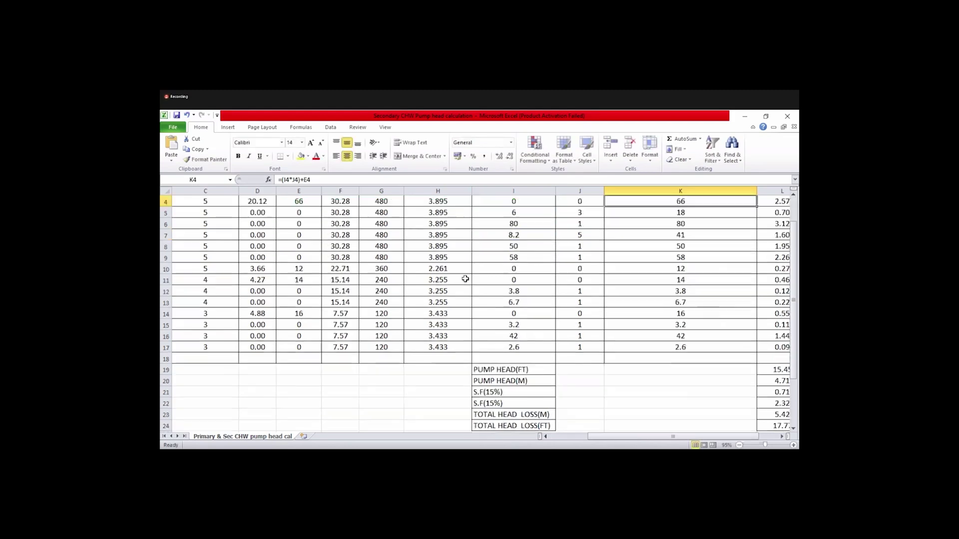
pyautogui.scroll(1, 565, 412)
pyautogui.moveTo(592, 436); pyautogui.dragTo(552, 436)
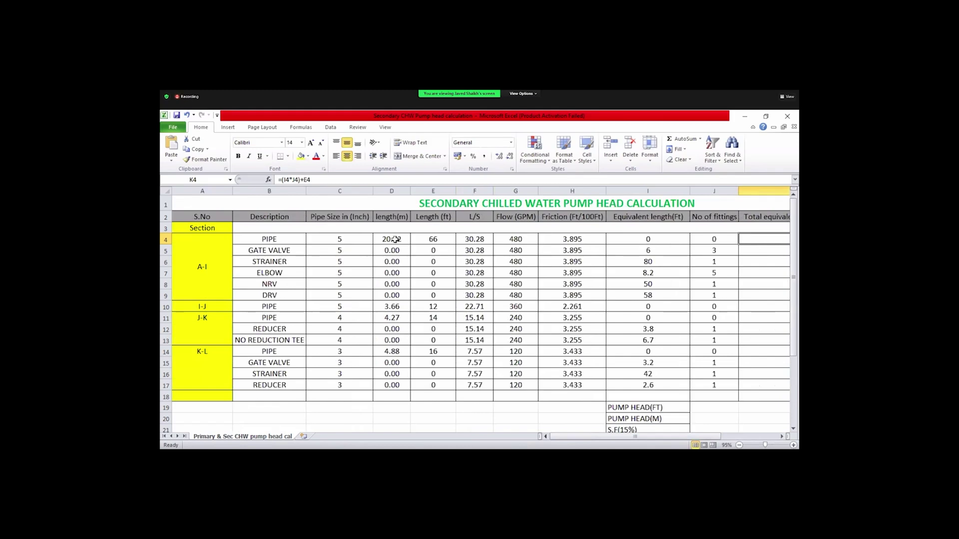
pyautogui.scroll(-1, 396, 284)
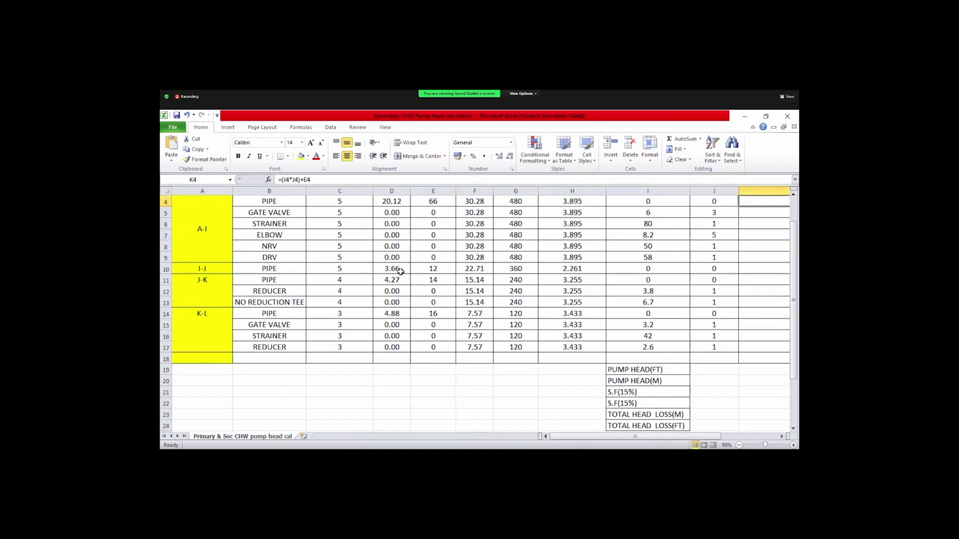
pyautogui.scroll(1, 394, 270)
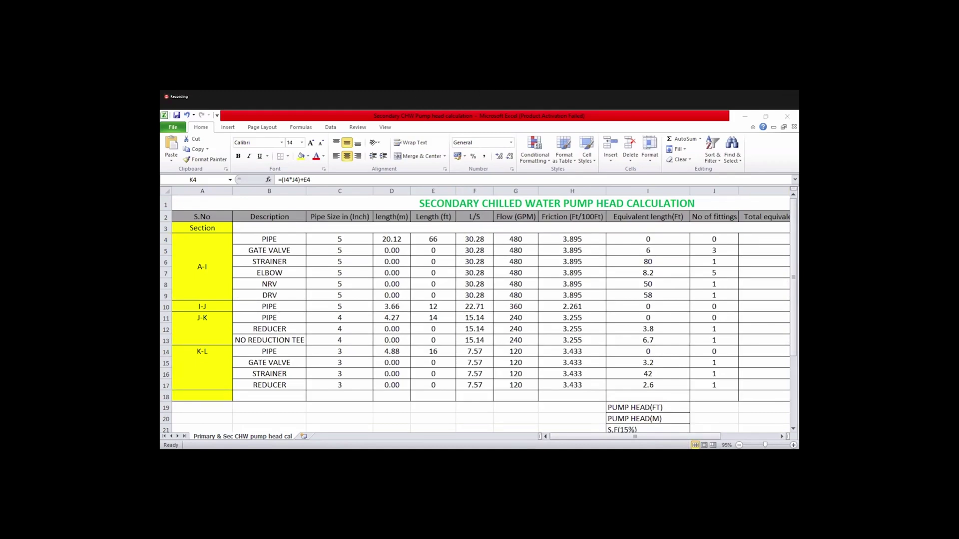
# Switch to the AutoCAD practice drawing and trace the secondary pump piping from point A through E, F and G to H
pyautogui.hotkey('alt', 'Tab')
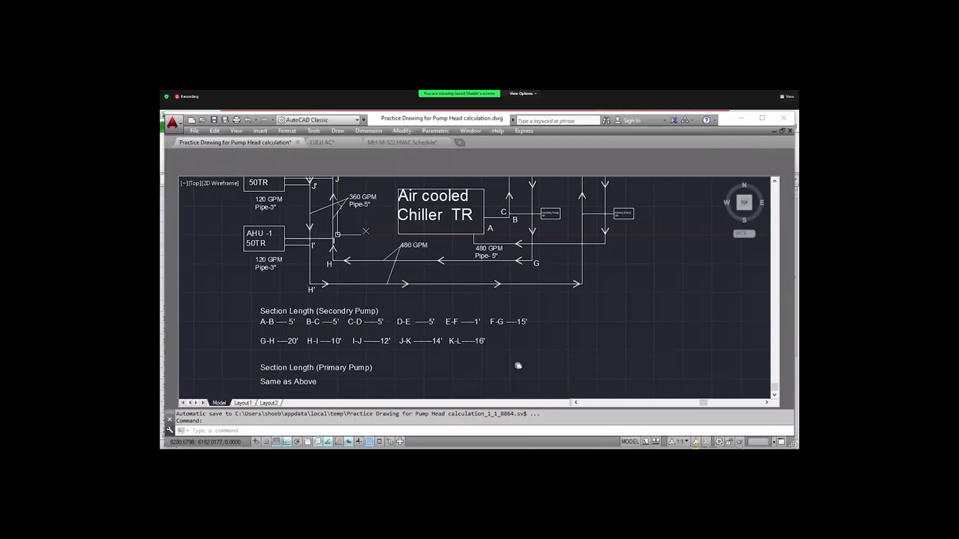
pyautogui.moveTo(519, 315); pyautogui.dragTo(521, 345)
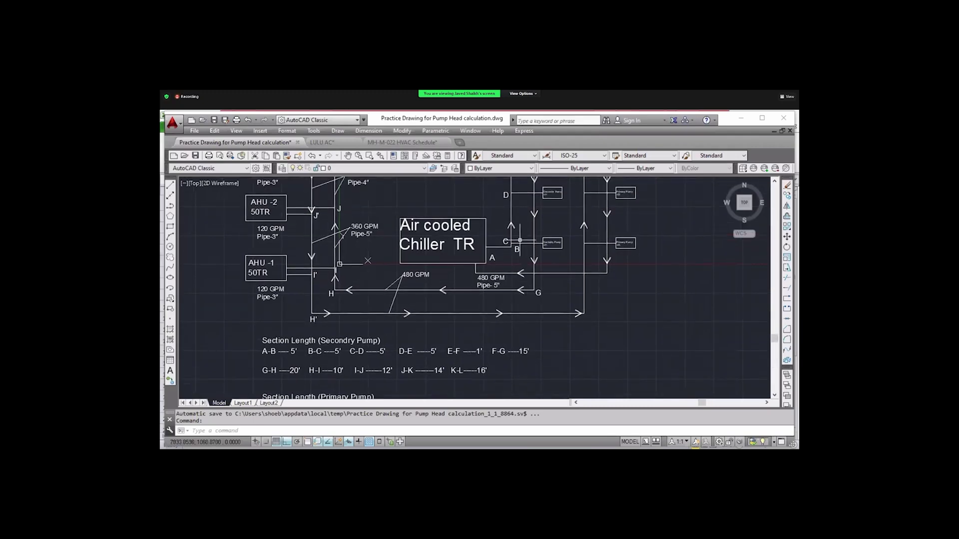
pyautogui.moveTo(520, 239); pyautogui.dragTo(520, 350)
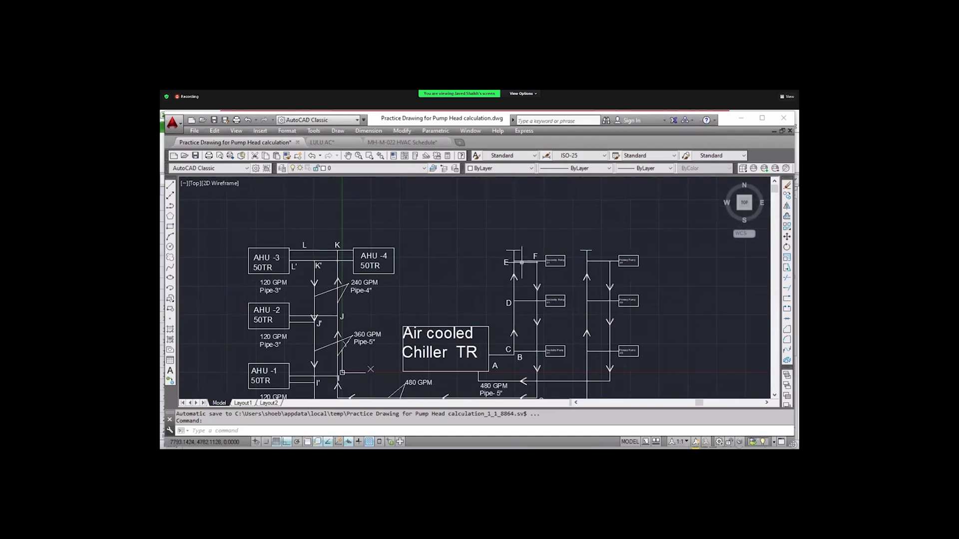
pyautogui.scroll(2, 535, 264)
pyautogui.moveTo(525, 274); pyautogui.dragTo(525, 202)
pyautogui.moveTo(536, 392); pyautogui.dragTo(534, 254)
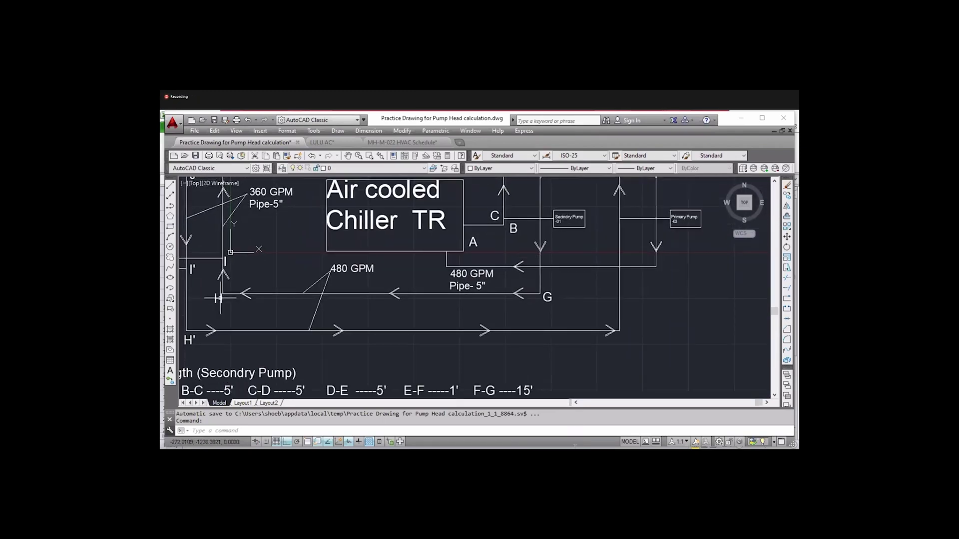
pyautogui.scroll(-2, 347, 329)
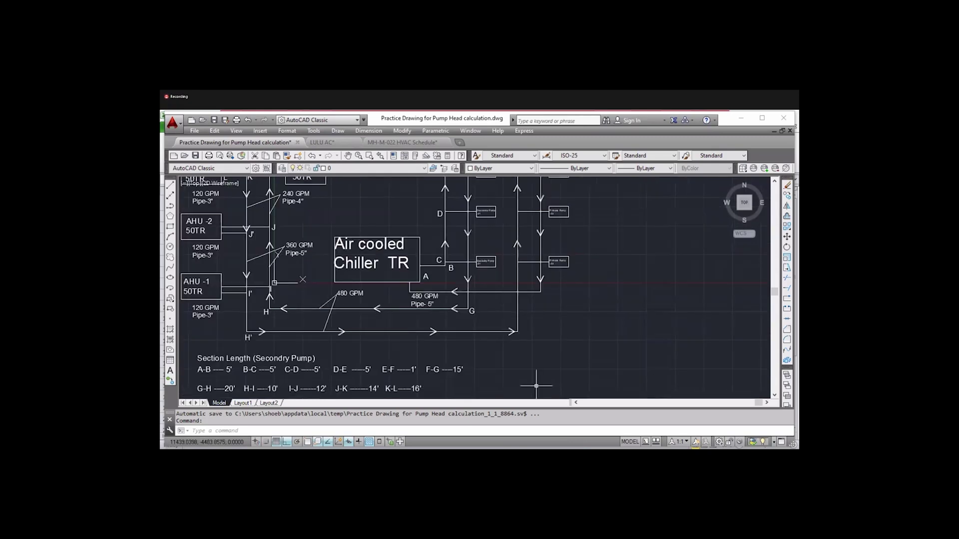
# Return to the Excel pump head sheet and check the section A-I elbow row's No of fittings entry
pyautogui.moveTo(583, 442)
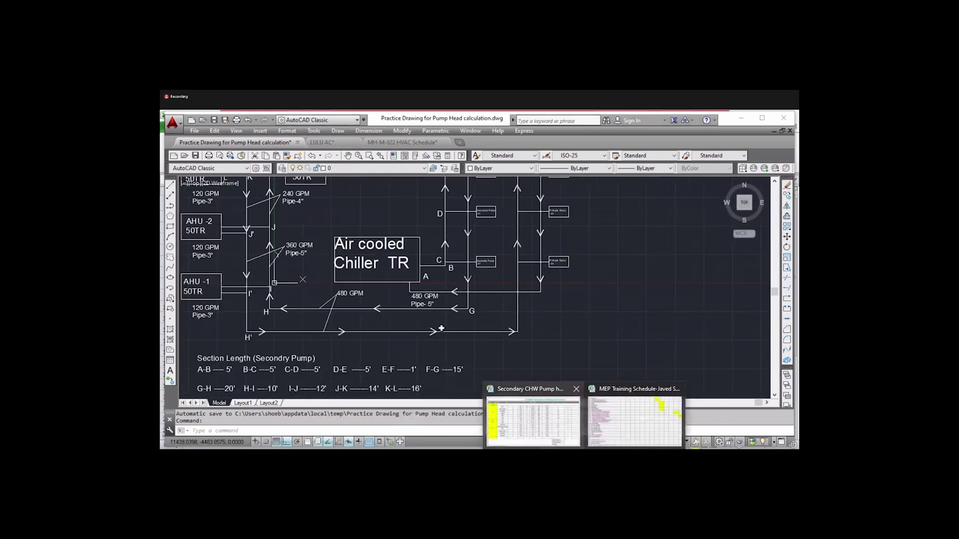
pyautogui.hotkey('alt', 'Tab')
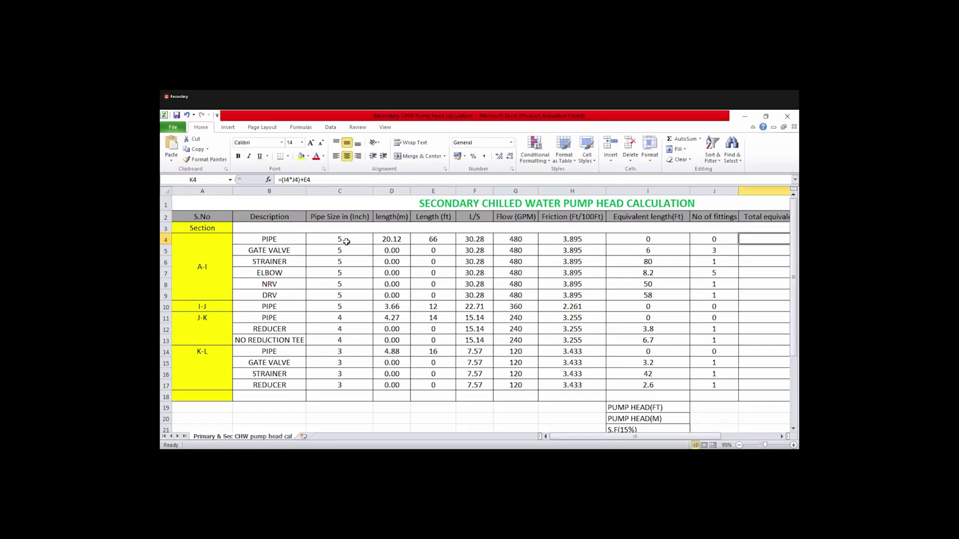
pyautogui.click(324, 319)
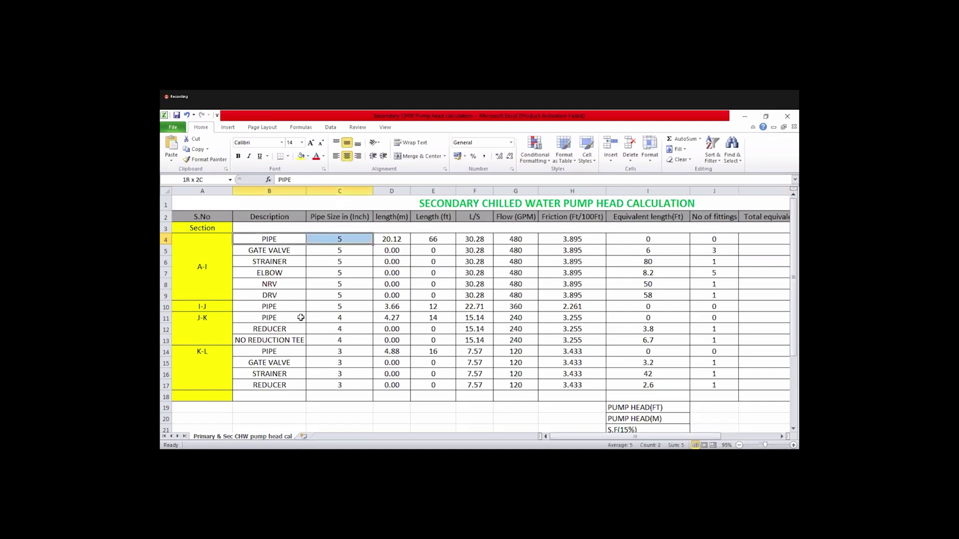
pyautogui.click(272, 274)
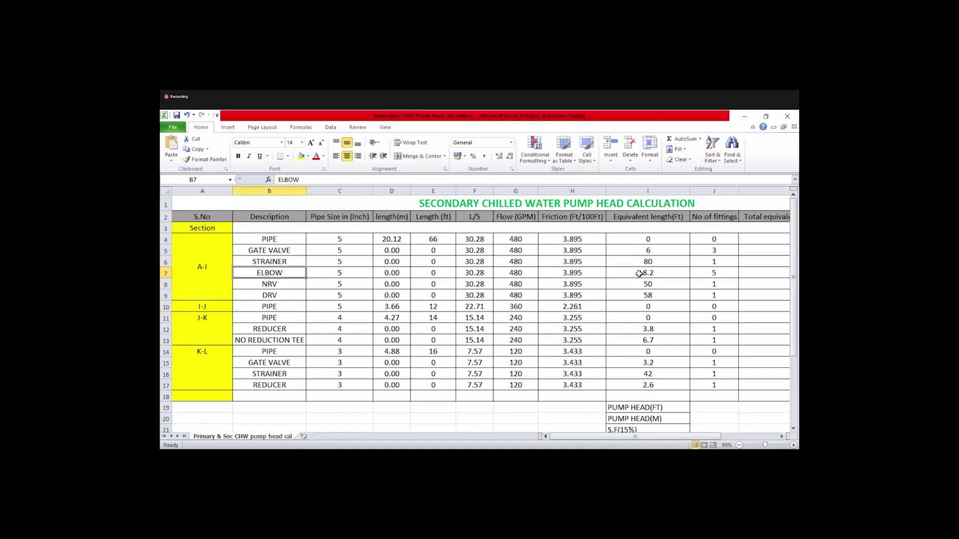
pyautogui.click(713, 273)
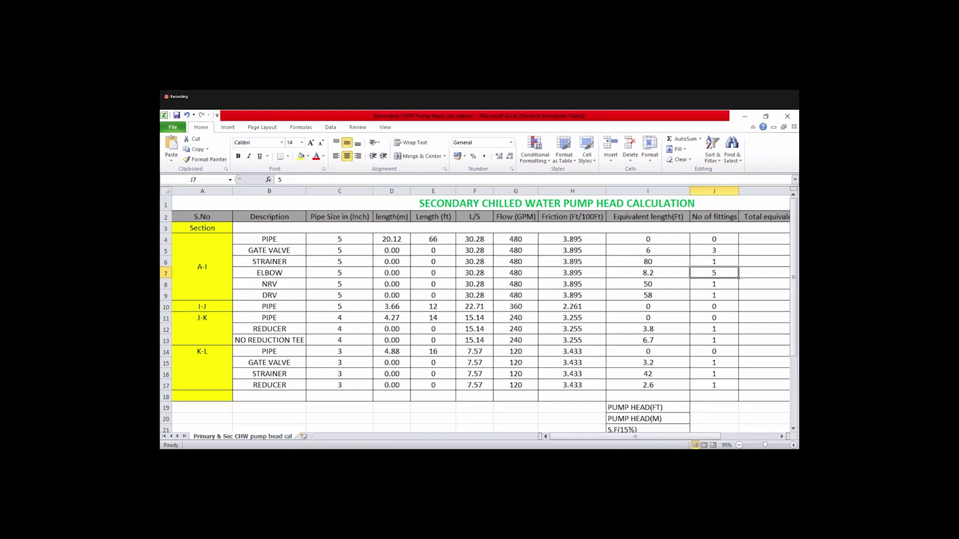
# Switch to the AutoCAD practice drawing and review the secondary pump branches between points B and F
pyautogui.click(514, 455)
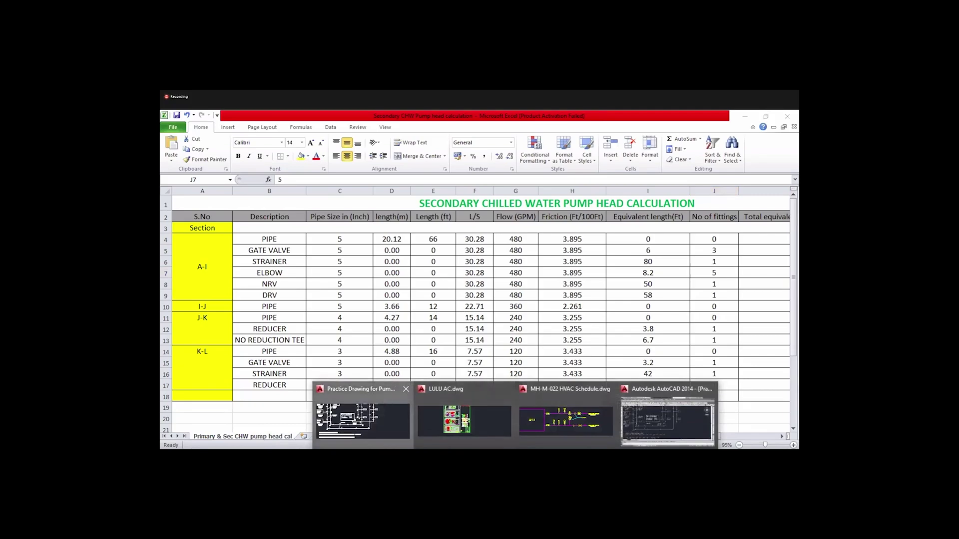
pyautogui.click(363, 420)
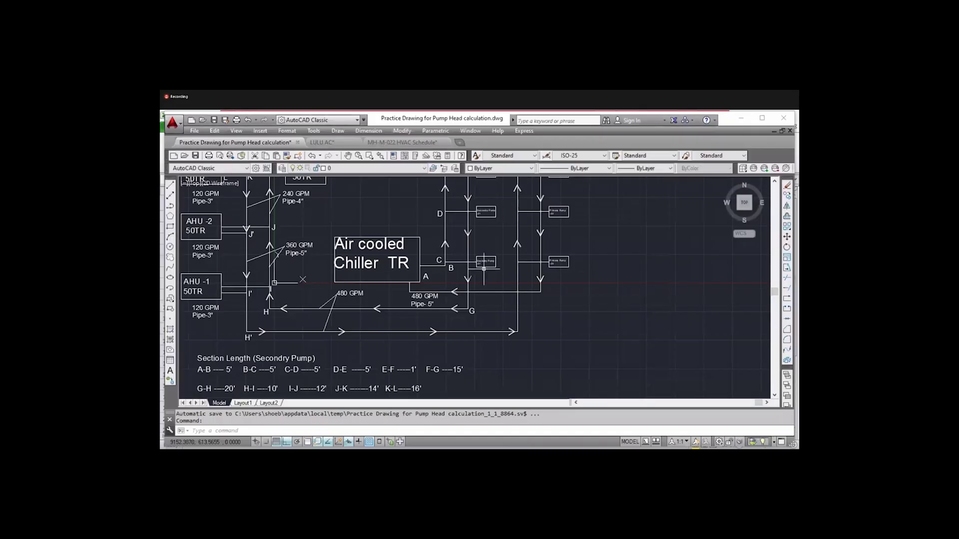
pyautogui.moveTo(475, 283); pyautogui.dragTo(489, 354)
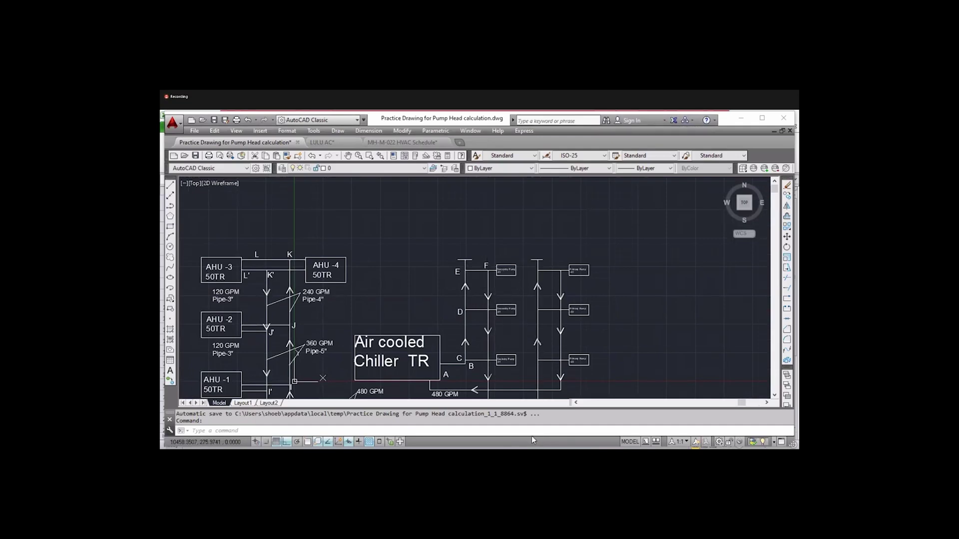
# Switch to the LULU AC drawing and examine the pump connection detail showing the valves, strainer and reducers on the suction and discharge lines
pyautogui.moveTo(531, 440)
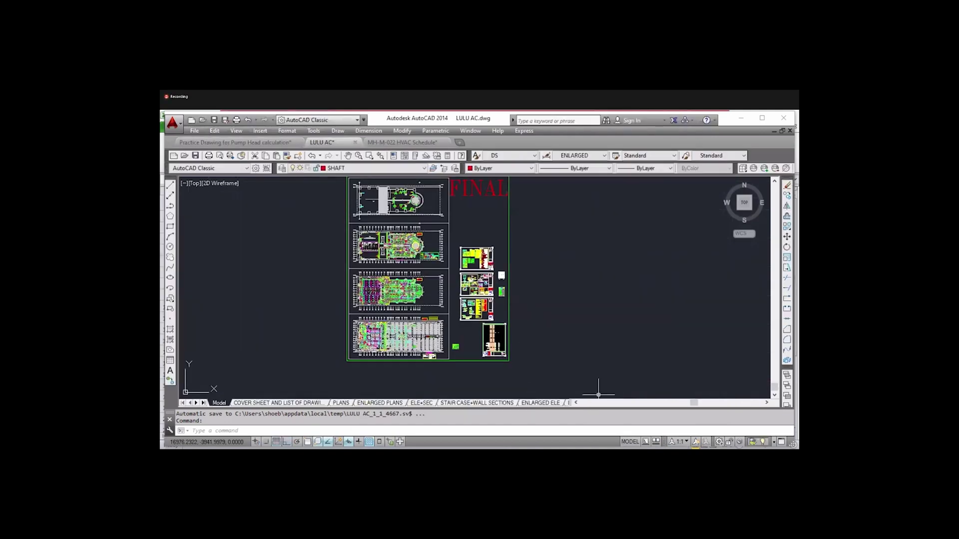
pyautogui.scroll(2, 474, 299)
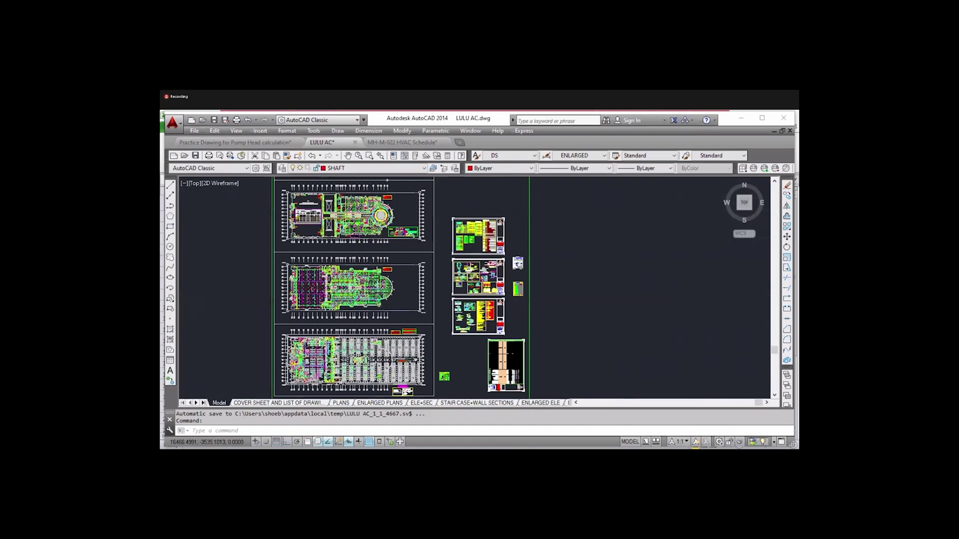
pyautogui.scroll(2, 476, 270)
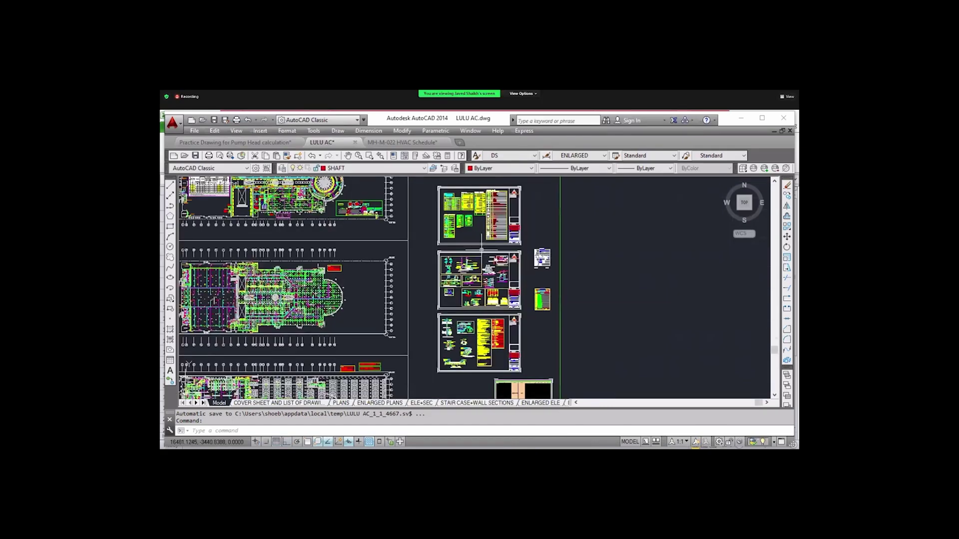
pyautogui.scroll(2, 481, 248)
pyautogui.scroll(4, 470, 290)
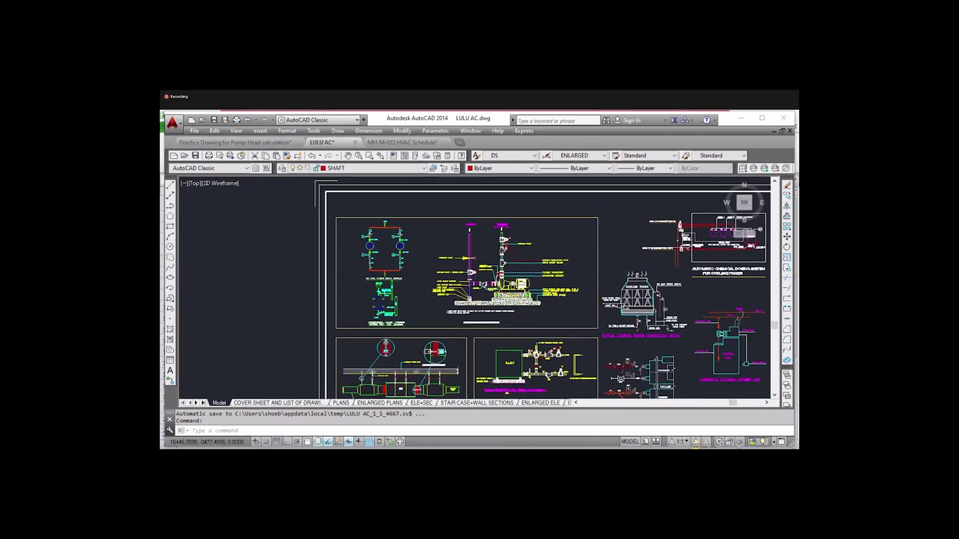
pyautogui.scroll(4, 480, 270)
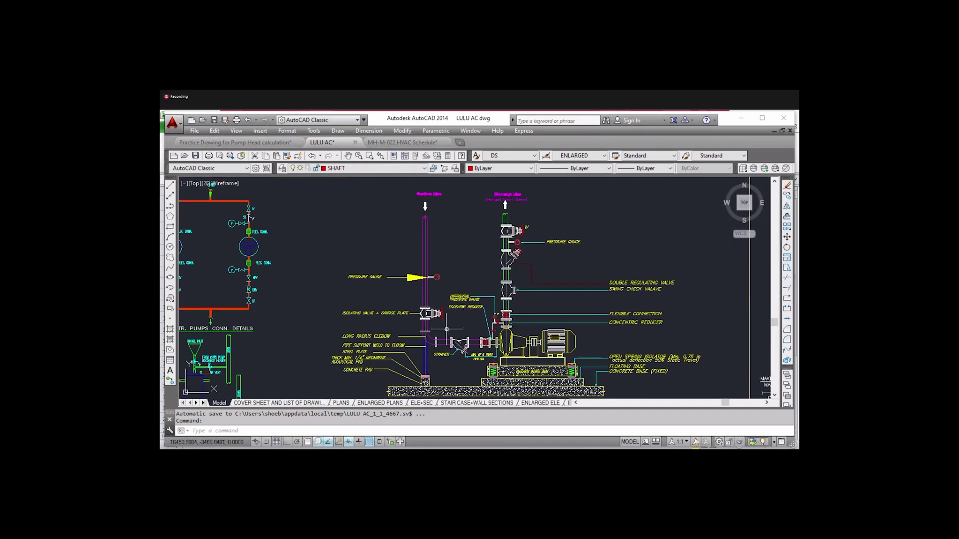
pyautogui.moveTo(416, 323)
pyautogui.mouseDown()
pyautogui.moveTo(413, 306)
pyautogui.moveTo(418, 335)
pyautogui.mouseUp()
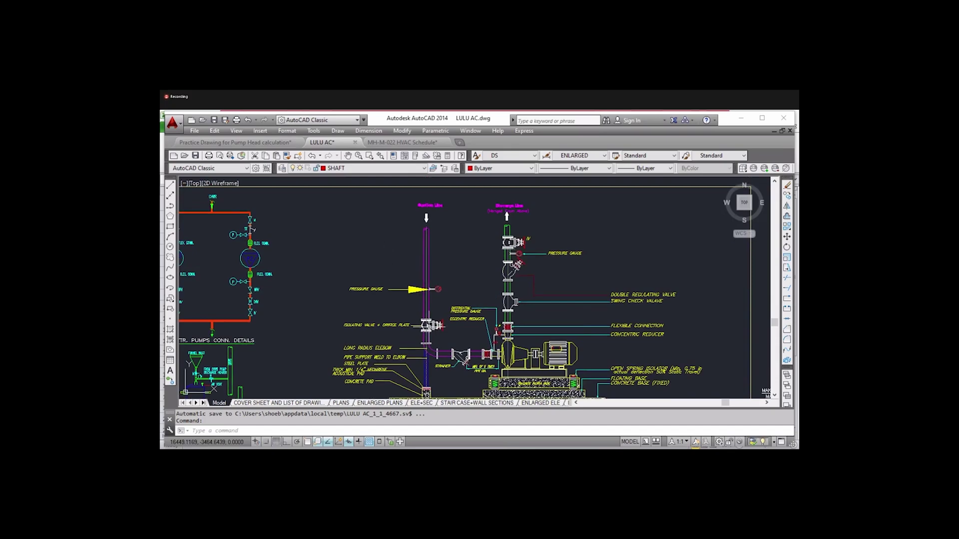
# Locate the chilled water piping schematic showing the chillers and pumps elsewhere in the drawing
pyautogui.scroll(-3, 444, 324)
pyautogui.scroll(-2, 445, 323)
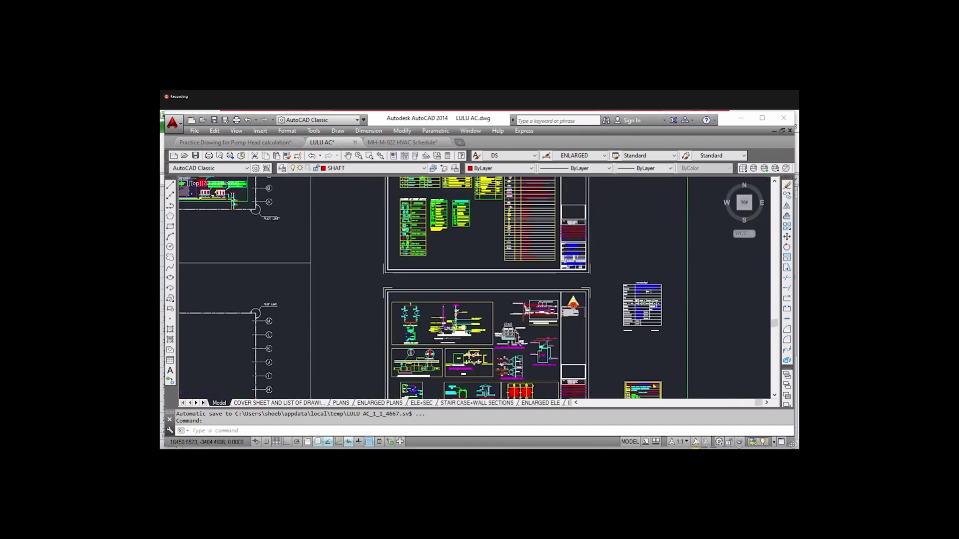
pyautogui.scroll(-3, 446, 323)
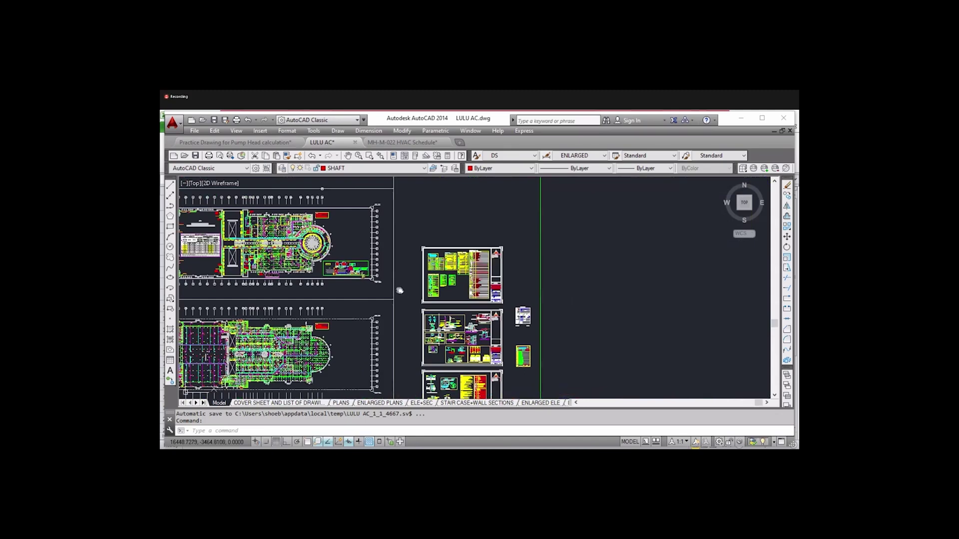
pyautogui.moveTo(399, 291); pyautogui.dragTo(527, 383)
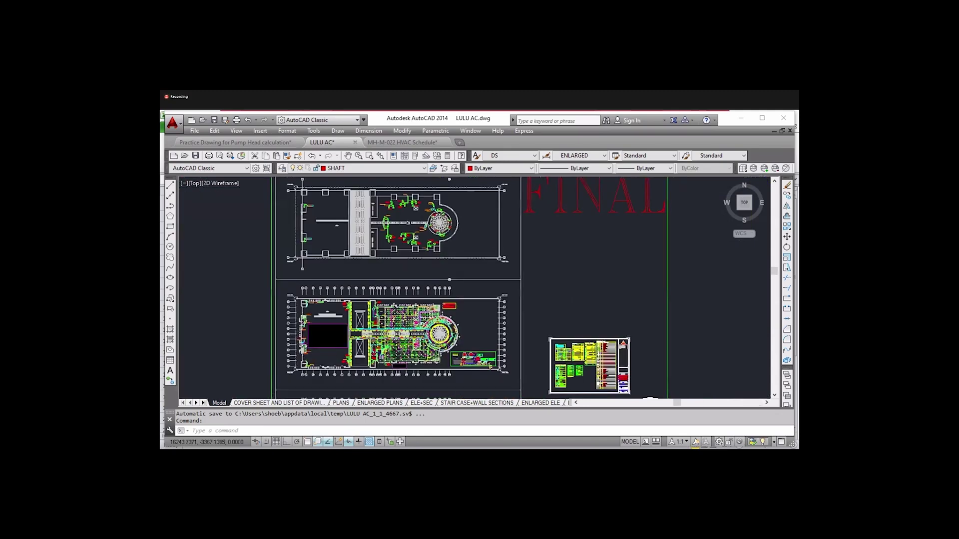
pyautogui.moveTo(425, 283); pyautogui.dragTo(442, 301)
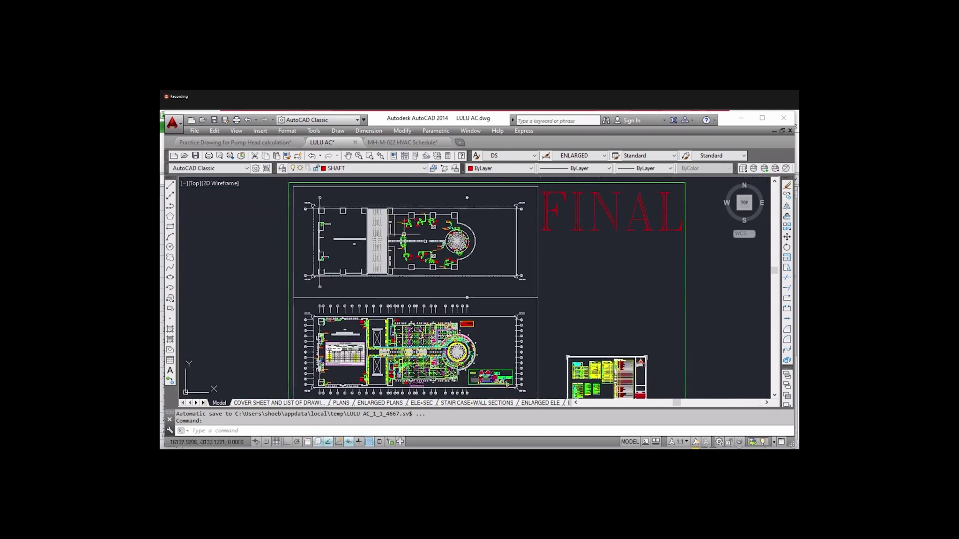
pyautogui.scroll(-2, 427, 289)
pyautogui.moveTo(431, 192); pyautogui.dragTo(454, 225)
pyautogui.scroll(3, 409, 272)
pyautogui.scroll(4, 409, 273)
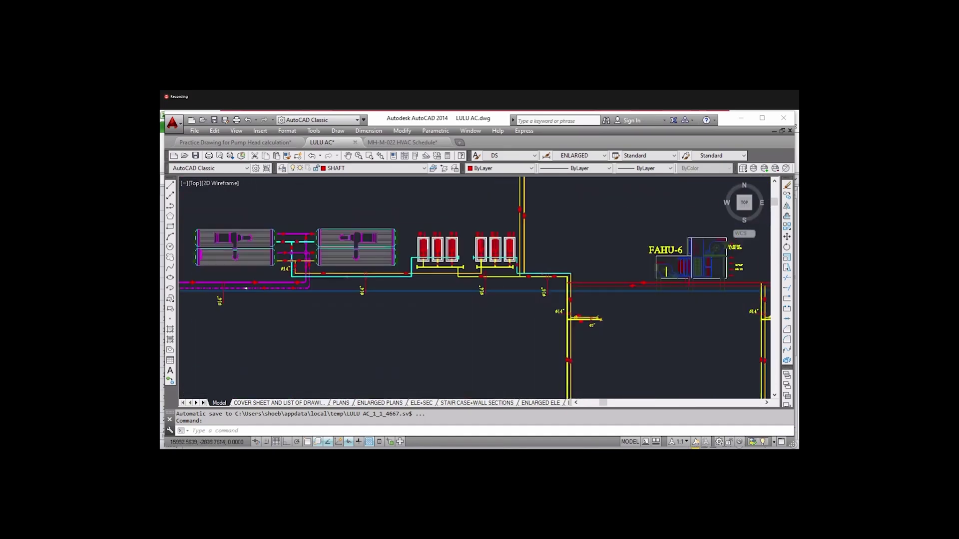
pyautogui.moveTo(289, 263)
pyautogui.mouseDown()
pyautogui.moveTo(265, 264)
pyautogui.moveTo(328, 265)
pyautogui.mouseUp()
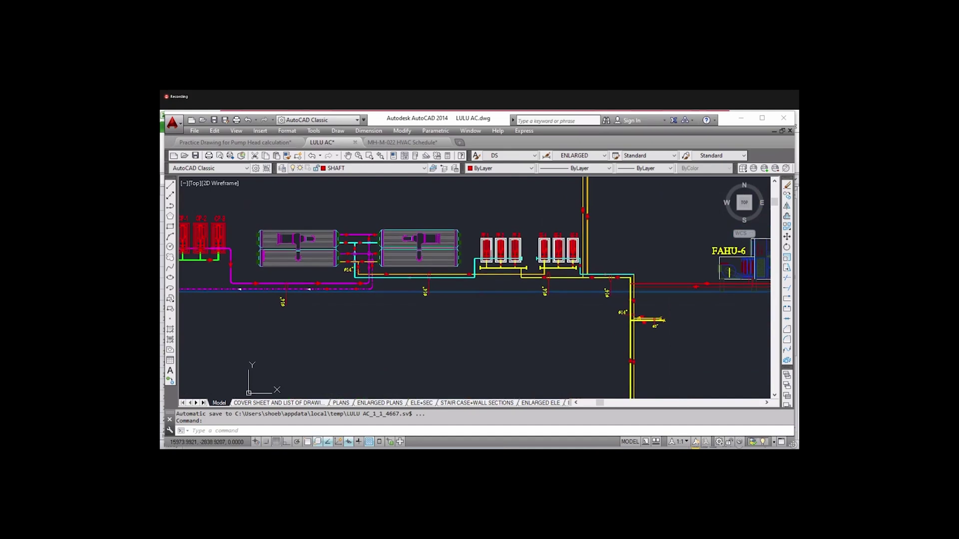
# Examine the supply and return branch connections between the two chillers, including the ø14" pipe and flow arrows
pyautogui.scroll(4, 346, 261)
pyautogui.scroll(2, 346, 261)
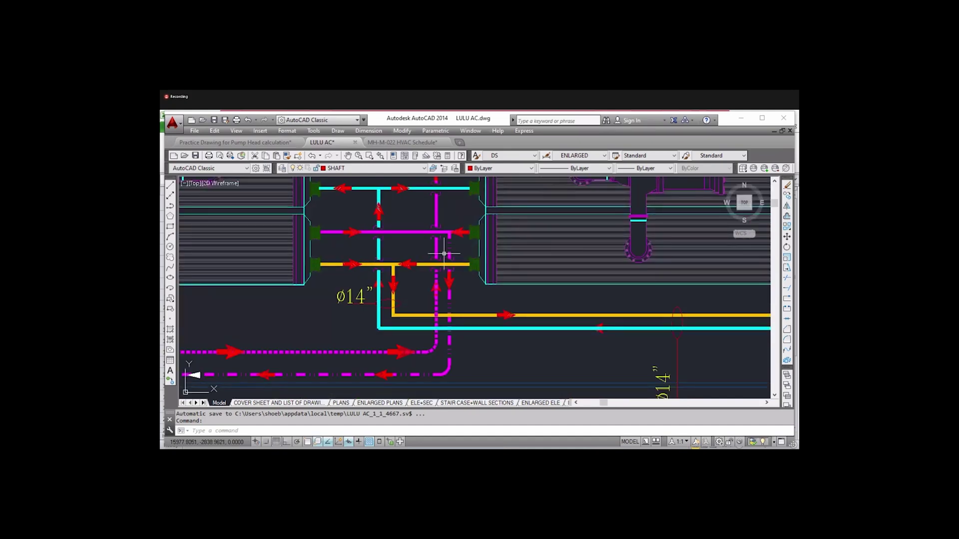
pyautogui.scroll(2, 445, 279)
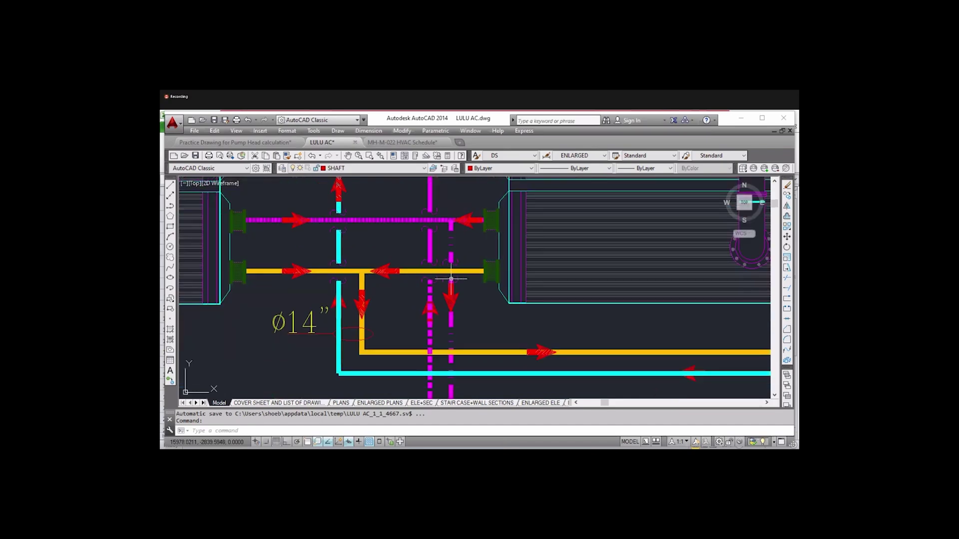
pyautogui.scroll(-2, 451, 278)
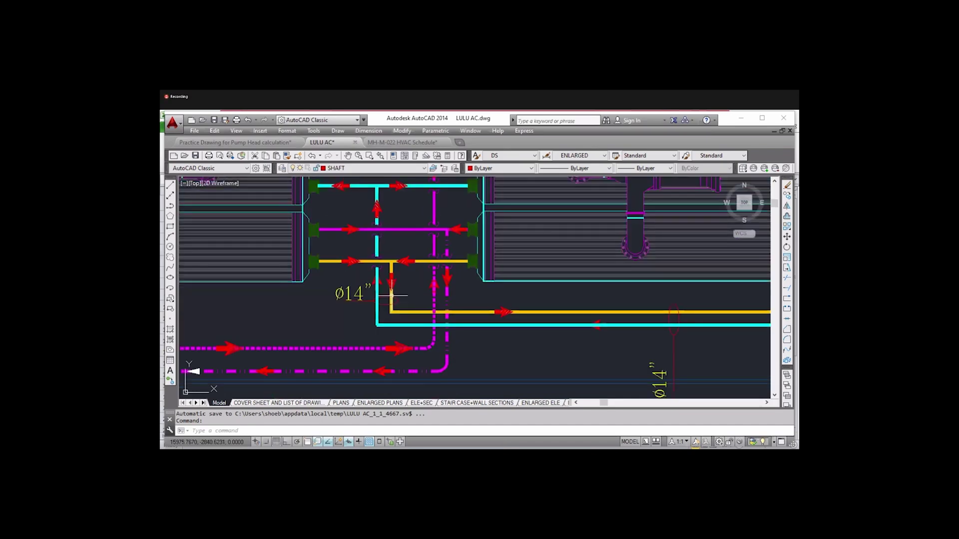
pyautogui.scroll(4, 442, 260)
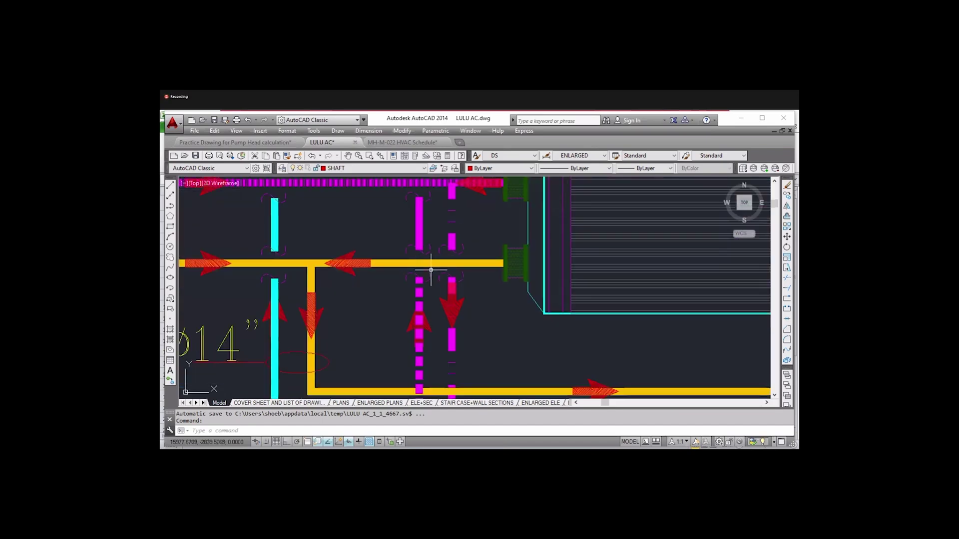
pyautogui.scroll(-3, 424, 270)
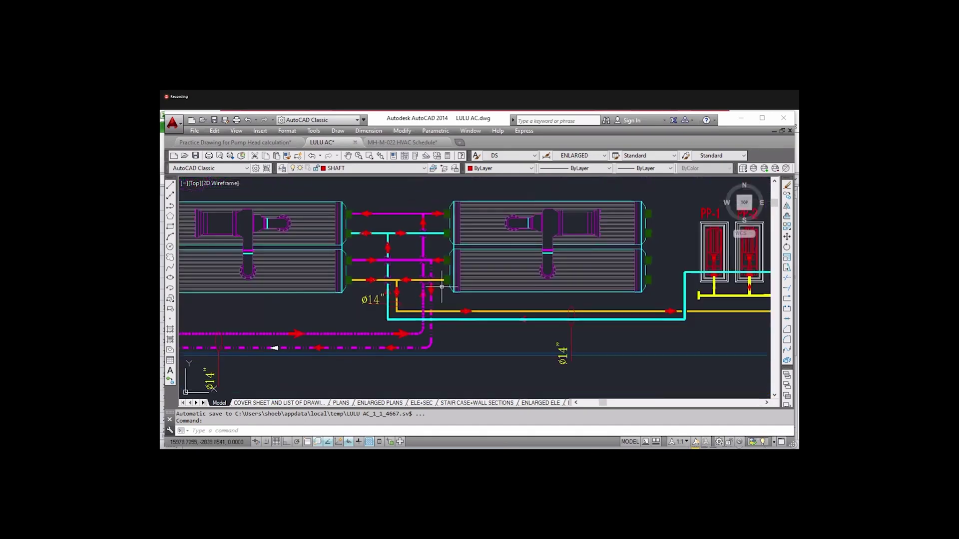
pyautogui.scroll(-3, 442, 288)
pyautogui.scroll(-2, 497, 302)
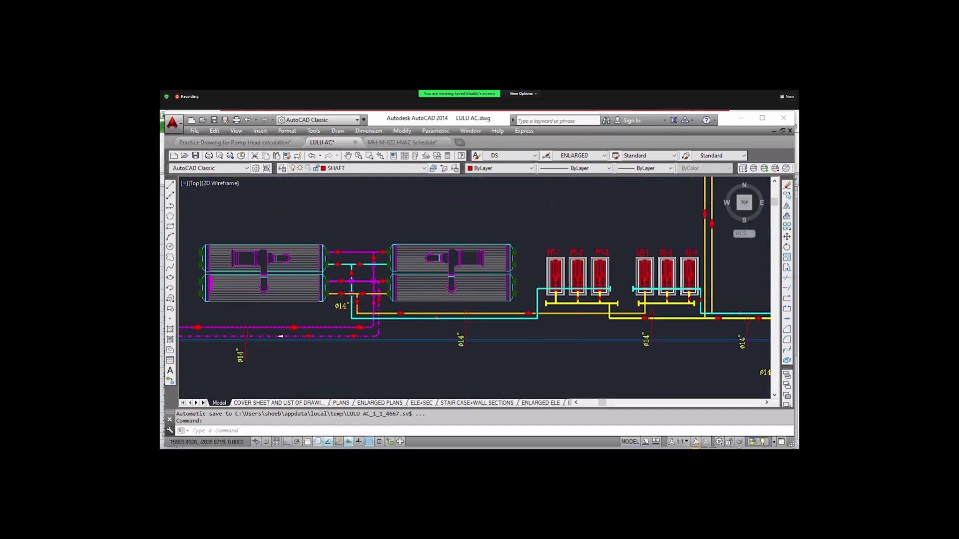
# Trace the ø14" chilled water lines from the chillers to pumps PP-1 to PP-3 and SE-1 to SE-3
pyautogui.scroll(-2, 485, 262)
pyautogui.scroll(-2, 531, 292)
pyautogui.scroll(4, 531, 287)
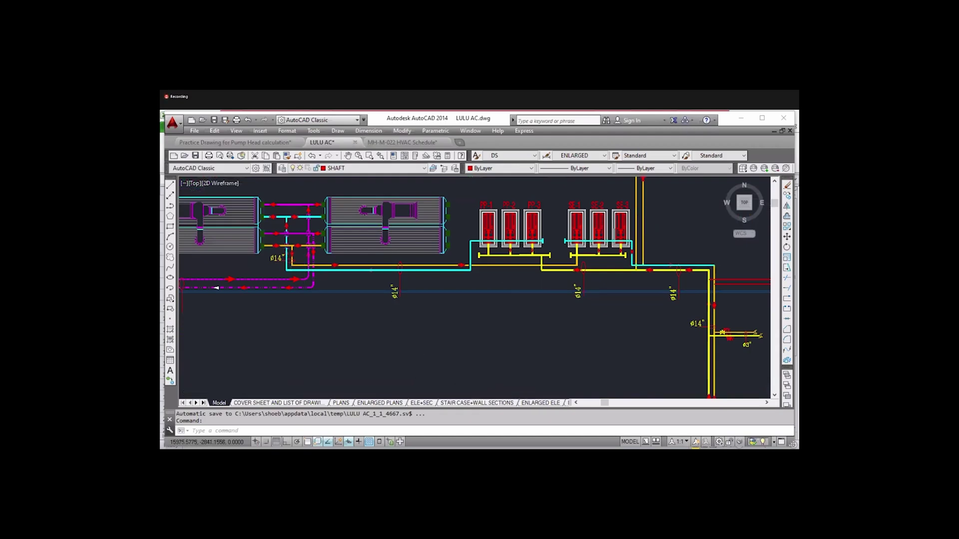
pyautogui.scroll(2, 303, 264)
pyautogui.scroll(4, 288, 245)
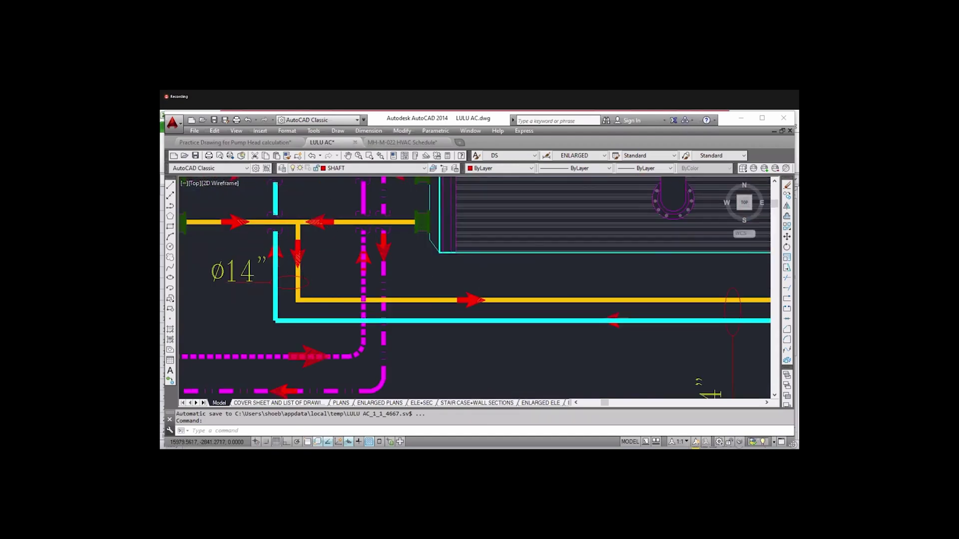
pyautogui.scroll(-4, 220, 300)
pyautogui.scroll(2, 220, 300)
pyautogui.scroll(-1, 452, 309)
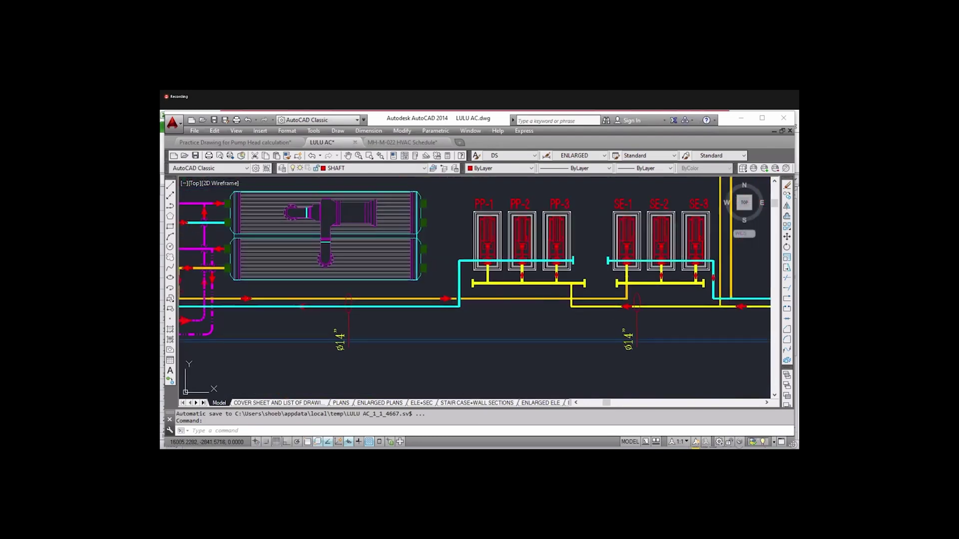
pyautogui.scroll(1, 381, 299)
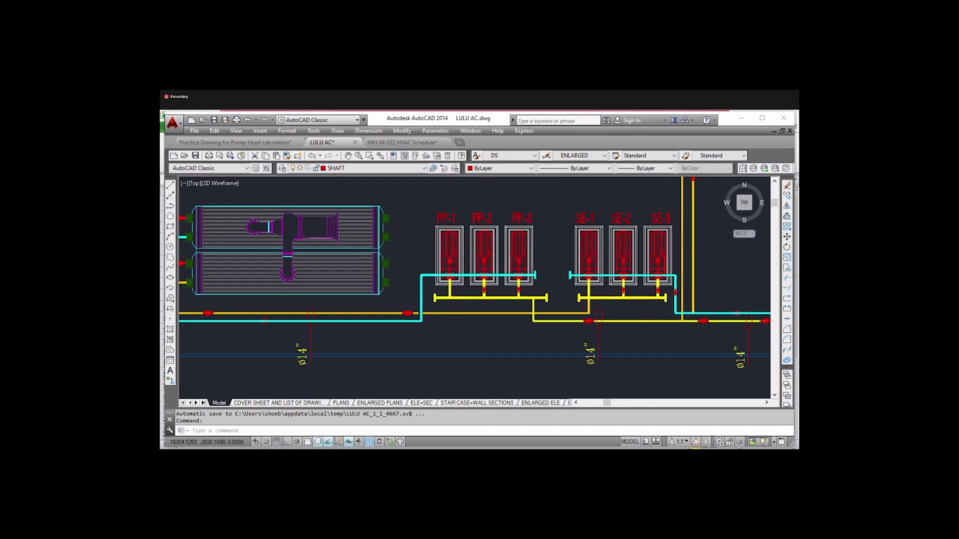
# Go back to the pump connection detail and inspect the suction line's isolating valve, long radius elbow and strainer
pyautogui.scroll(-4, 595, 264)
pyautogui.scroll(-4, 450, 241)
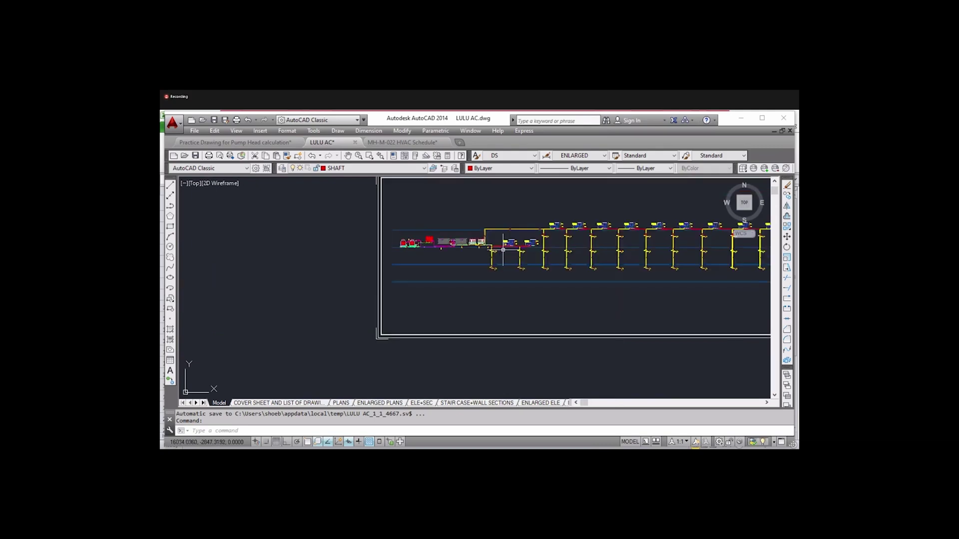
pyautogui.scroll(-2, 493, 211)
pyautogui.moveTo(622, 333); pyautogui.dragTo(474, 194)
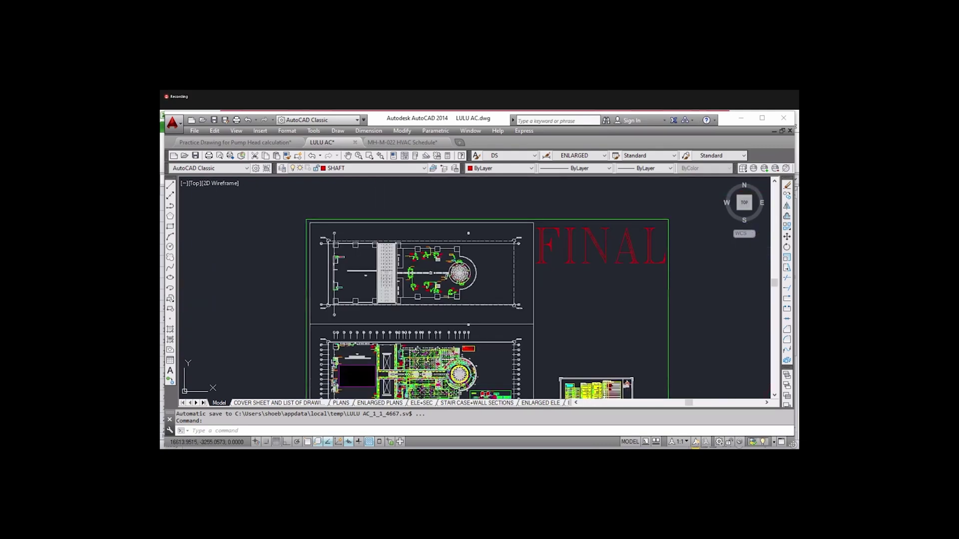
pyautogui.scroll(2, 564, 260)
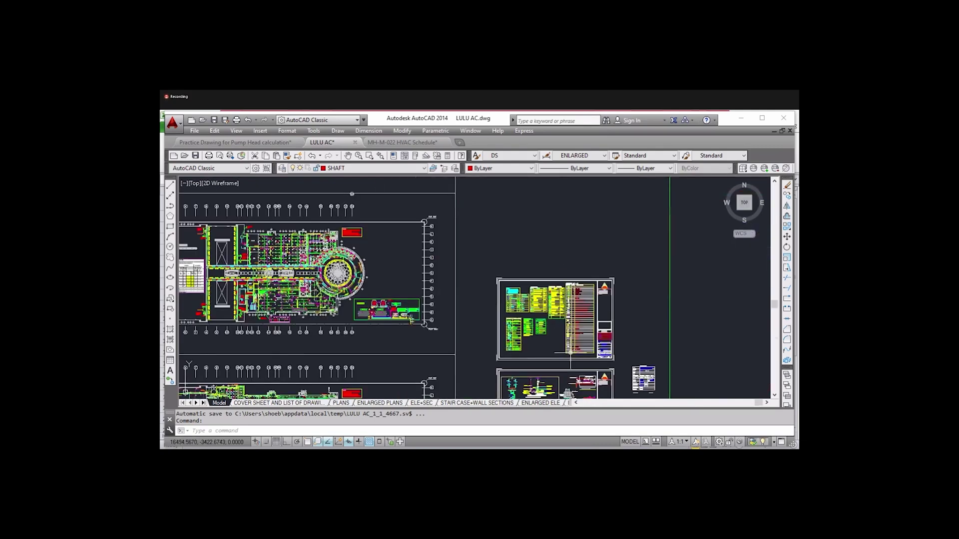
pyautogui.moveTo(570, 352); pyautogui.dragTo(561, 285)
pyautogui.scroll(10, 530, 325)
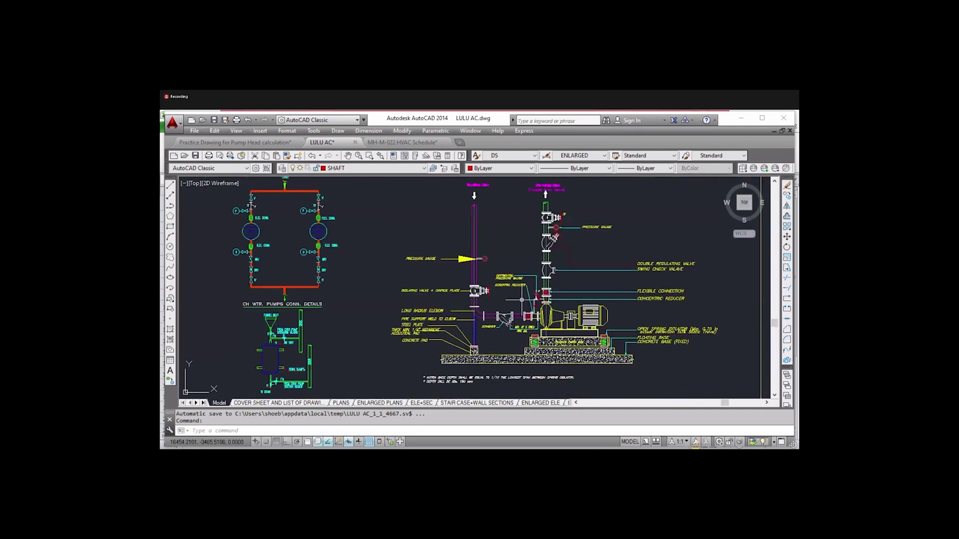
pyautogui.scroll(2, 484, 300)
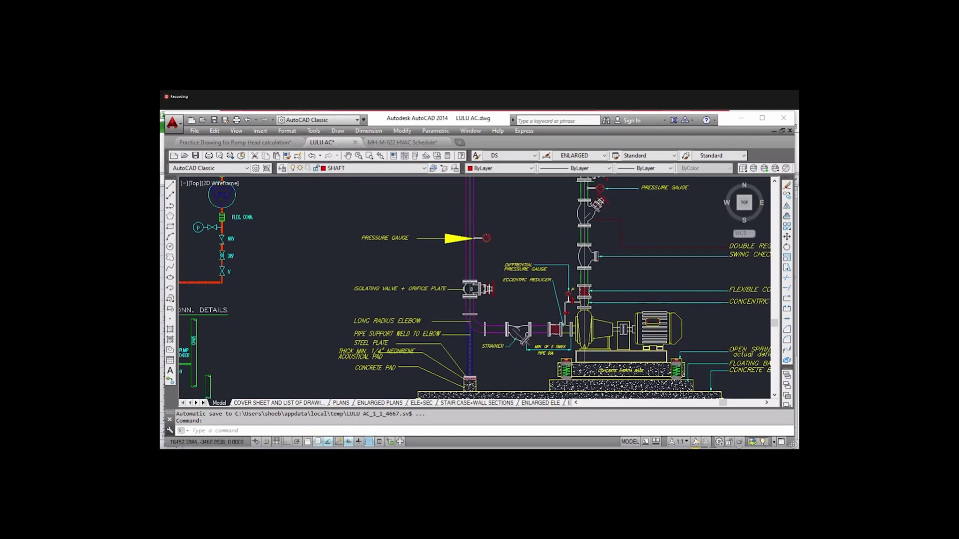
pyautogui.scroll(2, 516, 351)
pyautogui.scroll(-3, 507, 321)
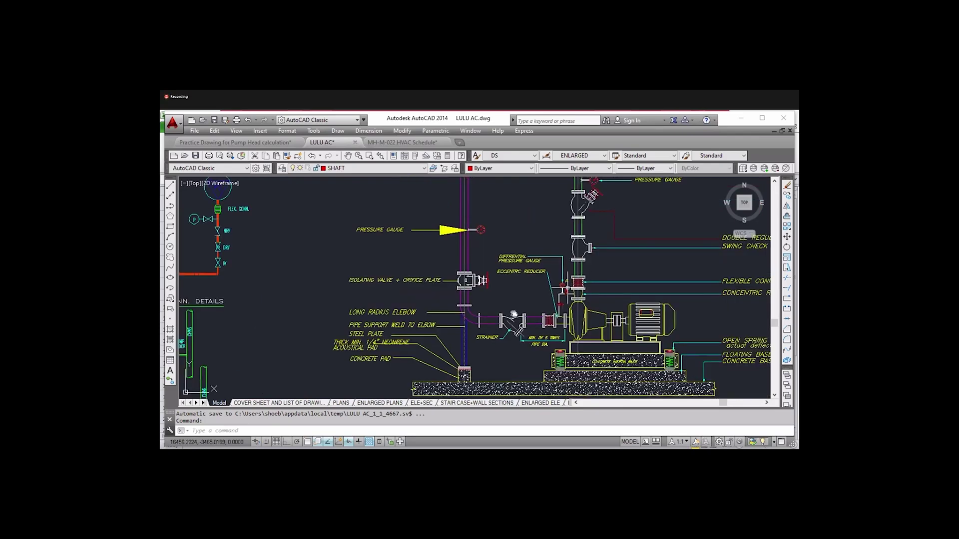
# Inspect the eccentric reducer at the pump suction and the concentric reducer, flexible connection and swing check valve on the discharge line
pyautogui.scroll(3, 524, 302)
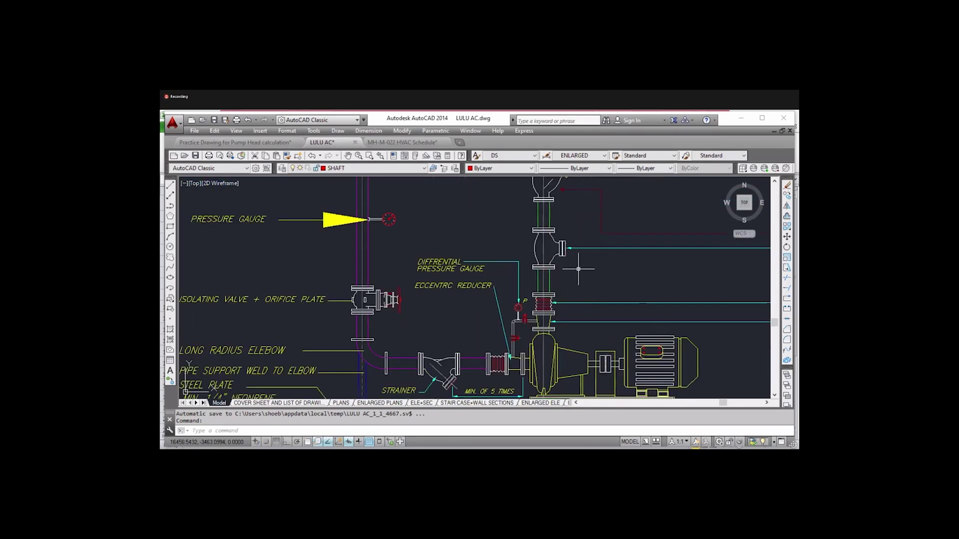
pyautogui.moveTo(556, 313)
pyautogui.mouseDown()
pyautogui.moveTo(551, 350)
pyautogui.moveTo(533, 377)
pyautogui.mouseUp()
pyautogui.scroll(-3, 523, 320)
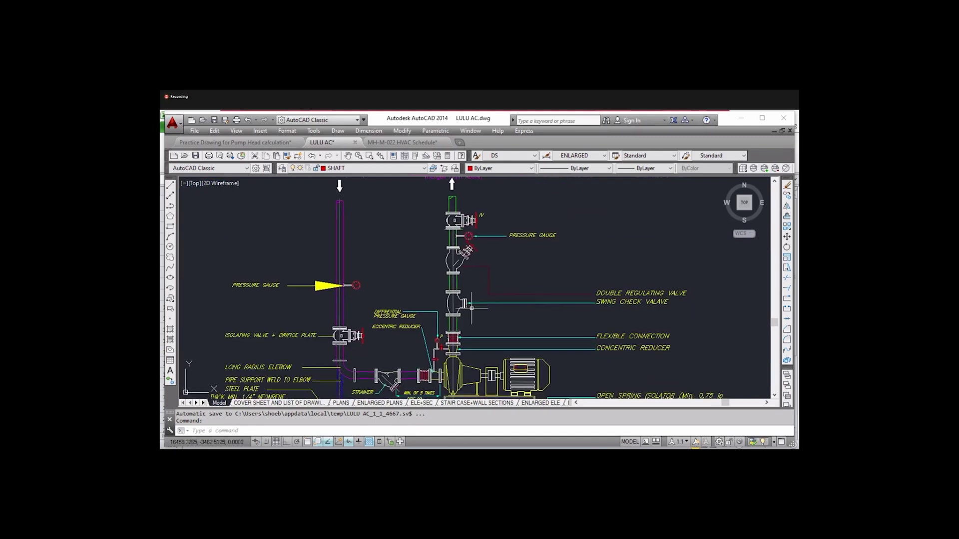
pyautogui.scroll(1, 471, 300)
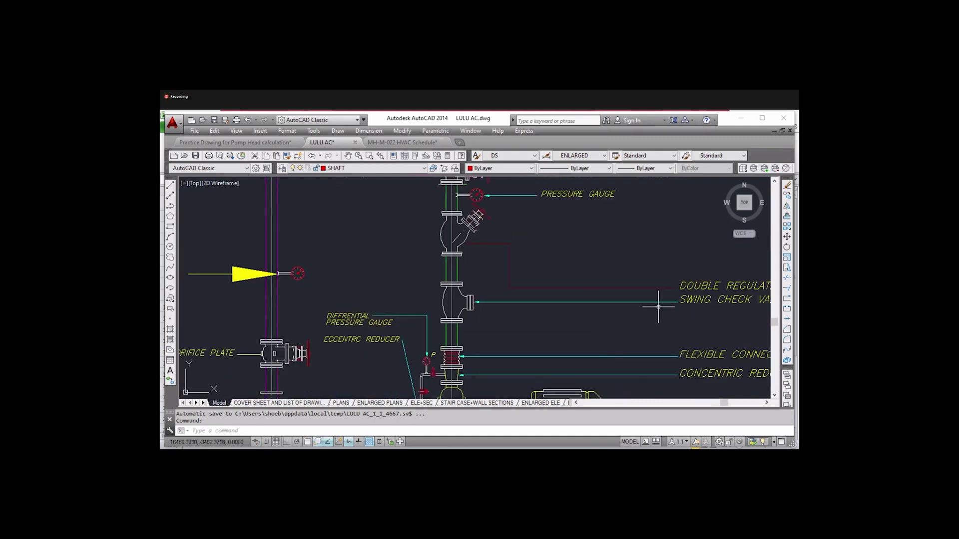
pyautogui.scroll(-1, 470, 302)
pyautogui.moveTo(468, 302); pyautogui.dragTo(503, 277)
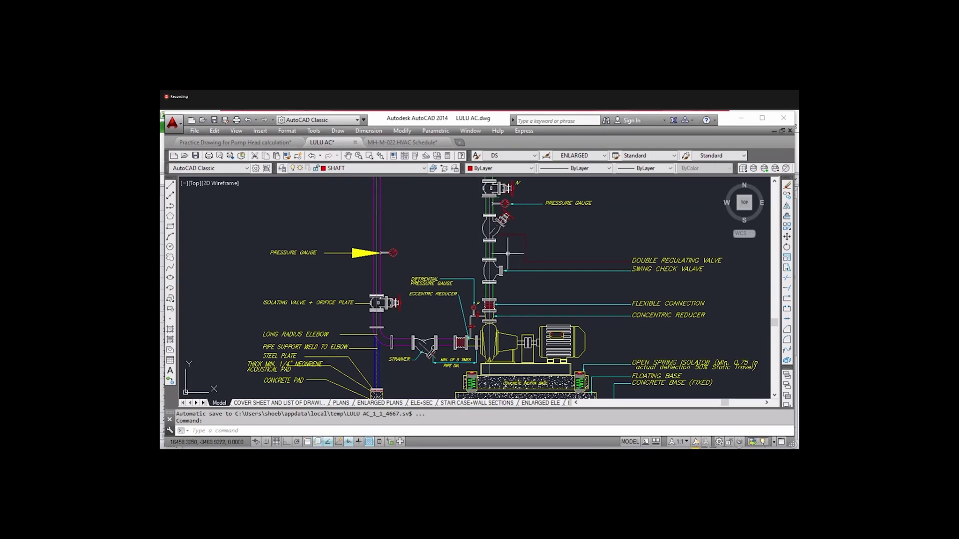
# Study the double regulating valve, pressure gauge and isolating valve on the discharge line, then review the whole pump detail
pyautogui.moveTo(520, 215); pyautogui.dragTo(516, 230)
pyautogui.scroll(2, 486, 237)
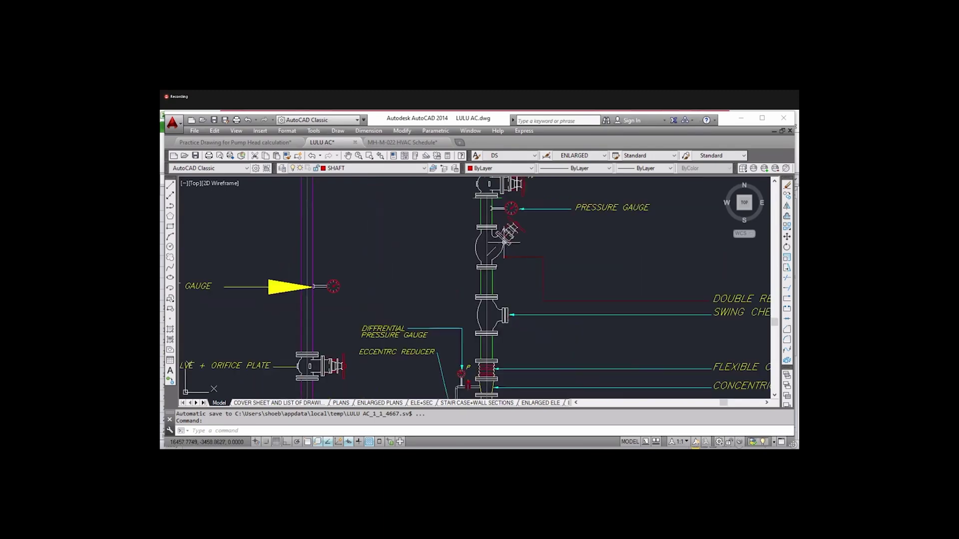
pyautogui.scroll(-3, 499, 258)
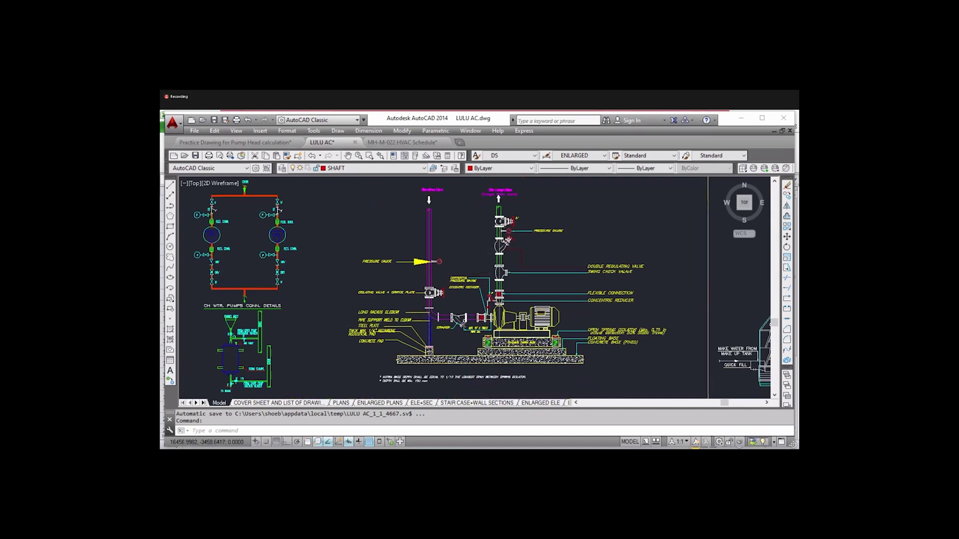
pyautogui.scroll(1, 500, 258)
pyautogui.moveTo(531, 253); pyautogui.dragTo(498, 261)
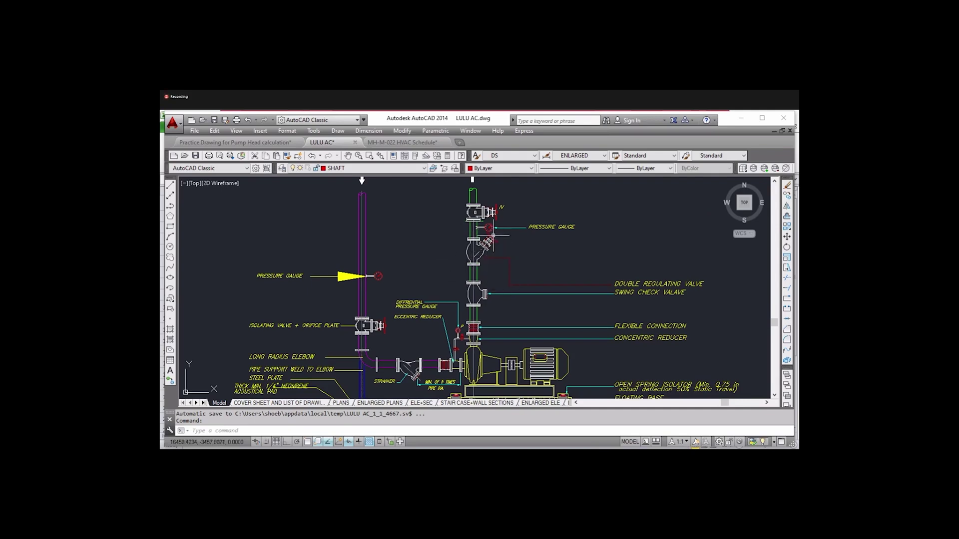
pyautogui.scroll(4, 499, 241)
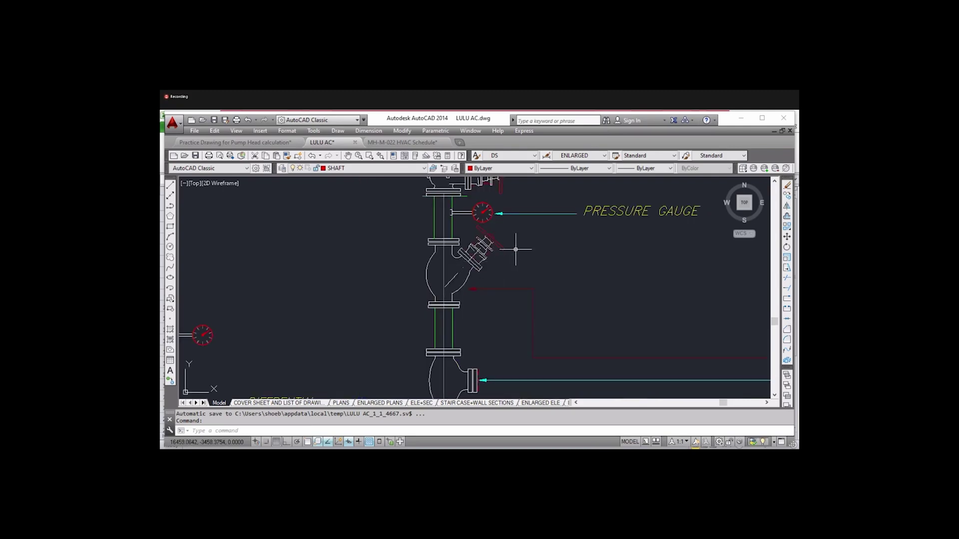
pyautogui.scroll(-4, 495, 267)
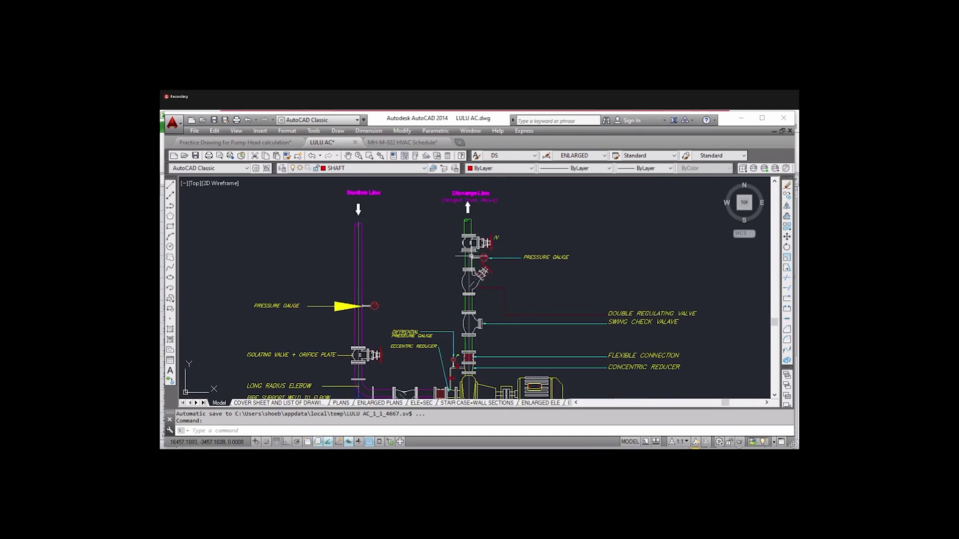
pyautogui.scroll(2, 473, 255)
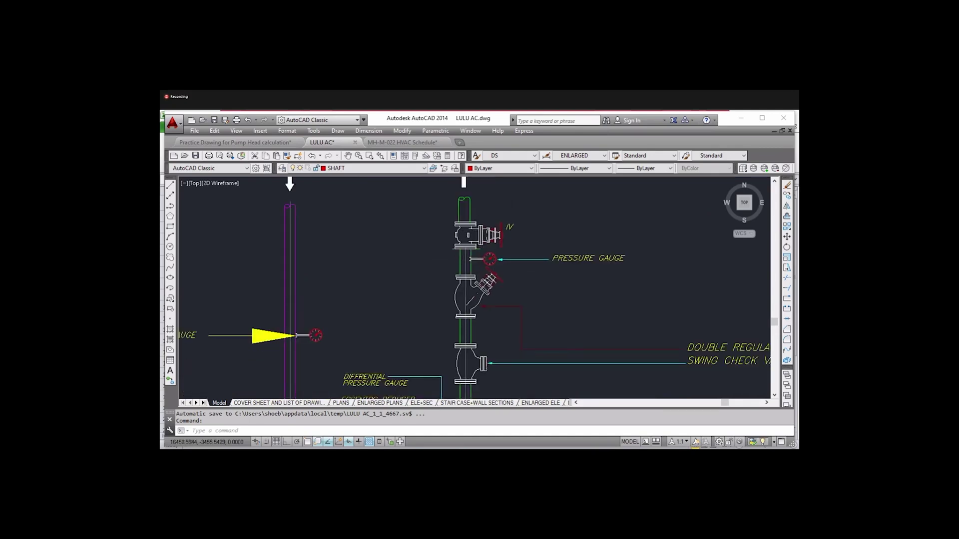
pyautogui.scroll(-2, 500, 221)
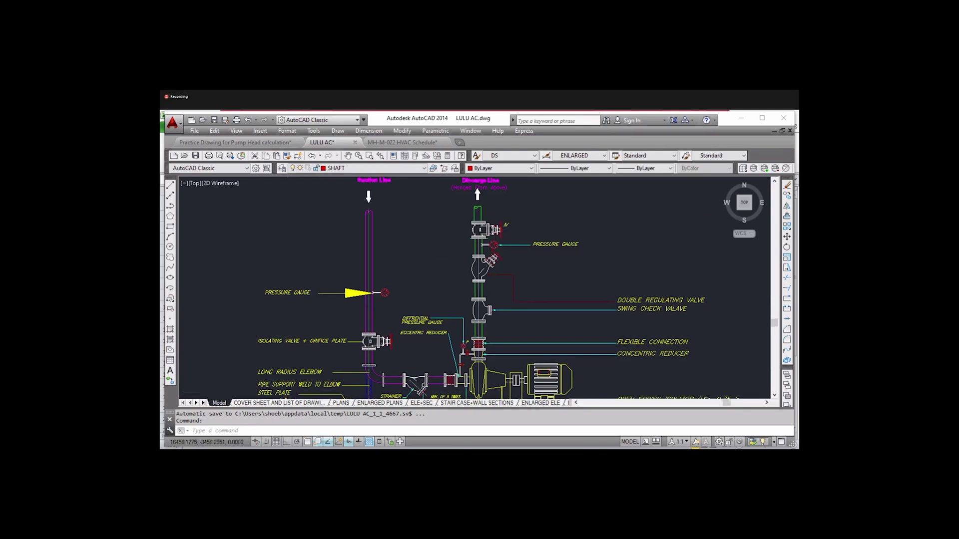
pyautogui.scroll(-2, 495, 226)
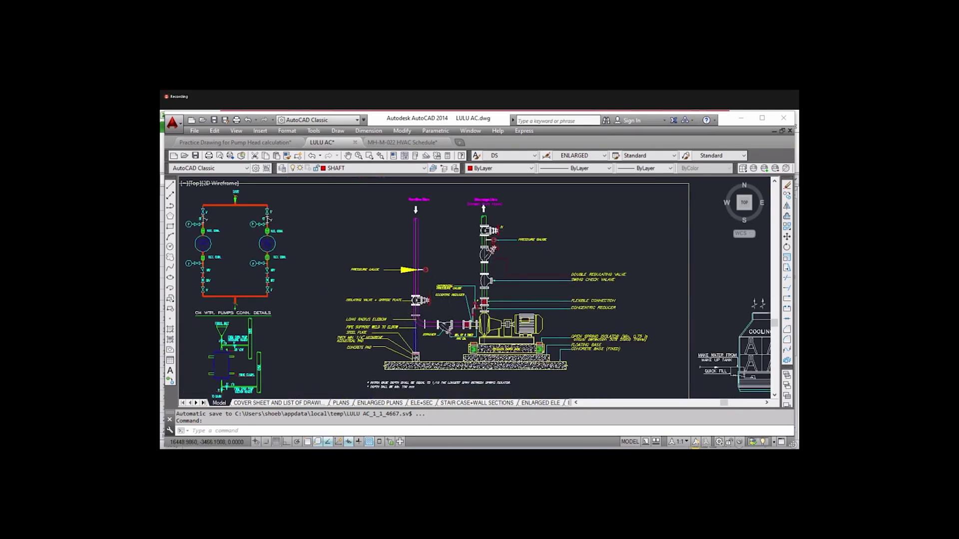
pyautogui.scroll(2, 415, 299)
pyautogui.scroll(-2, 496, 291)
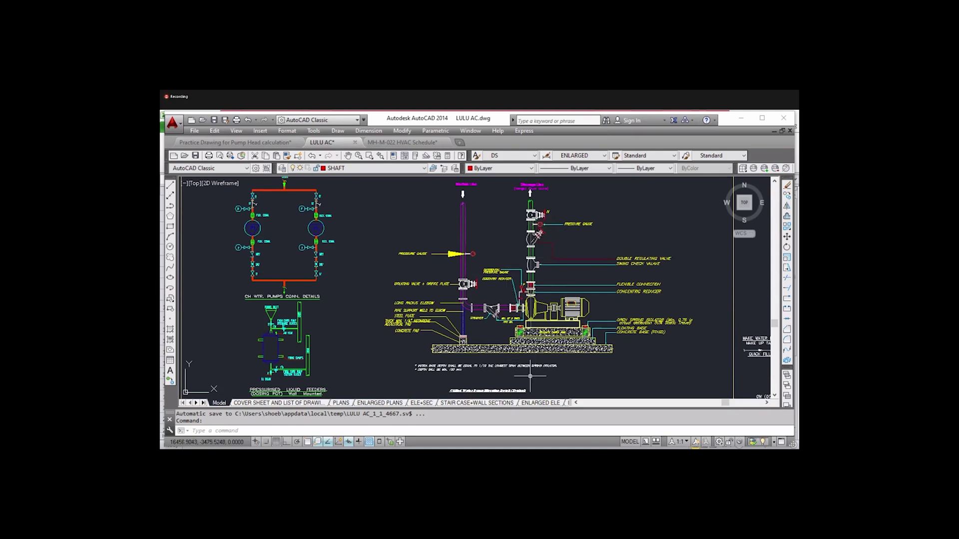
# Switch to the pump head sheet in Excel and review the number of gate valves, strainers and elbows in section A-I
pyautogui.moveTo(583, 452)
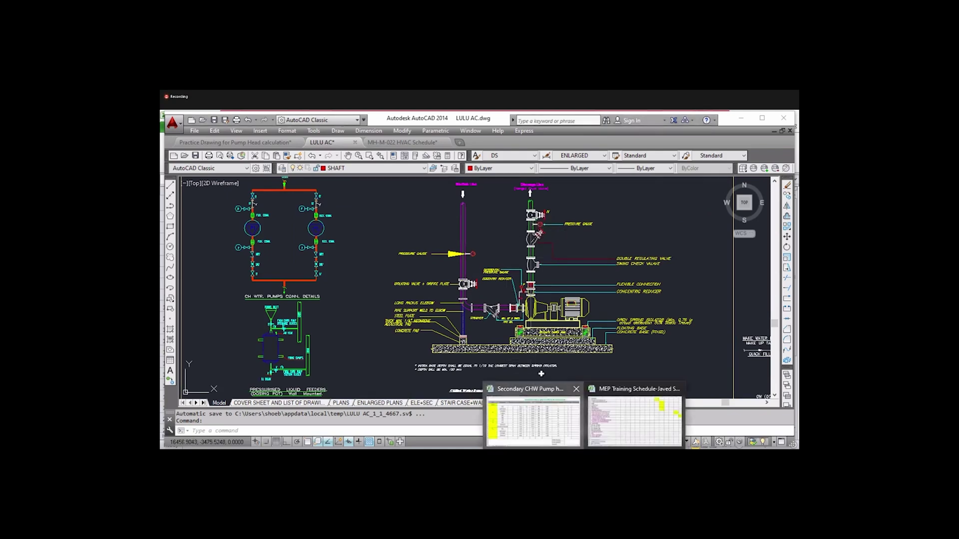
pyautogui.click(533, 419)
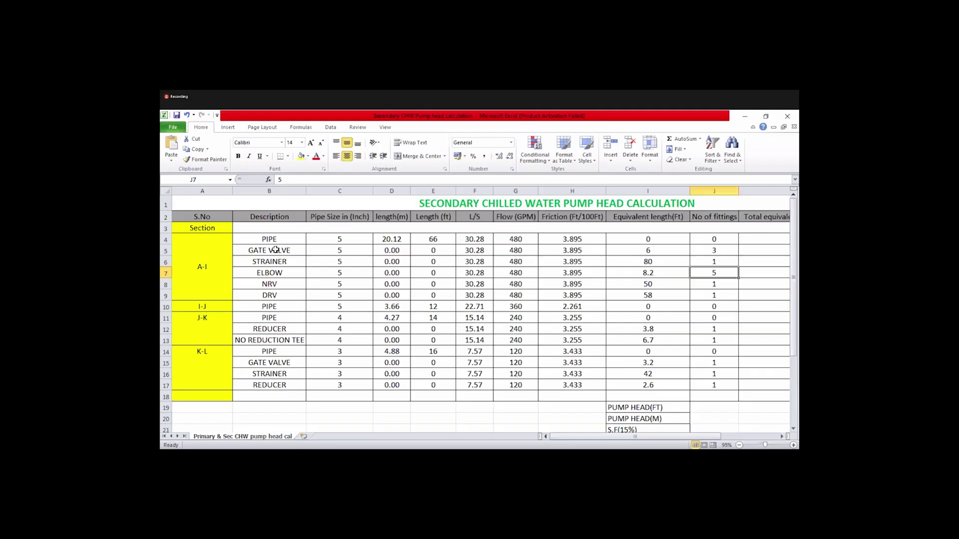
pyautogui.click(275, 250)
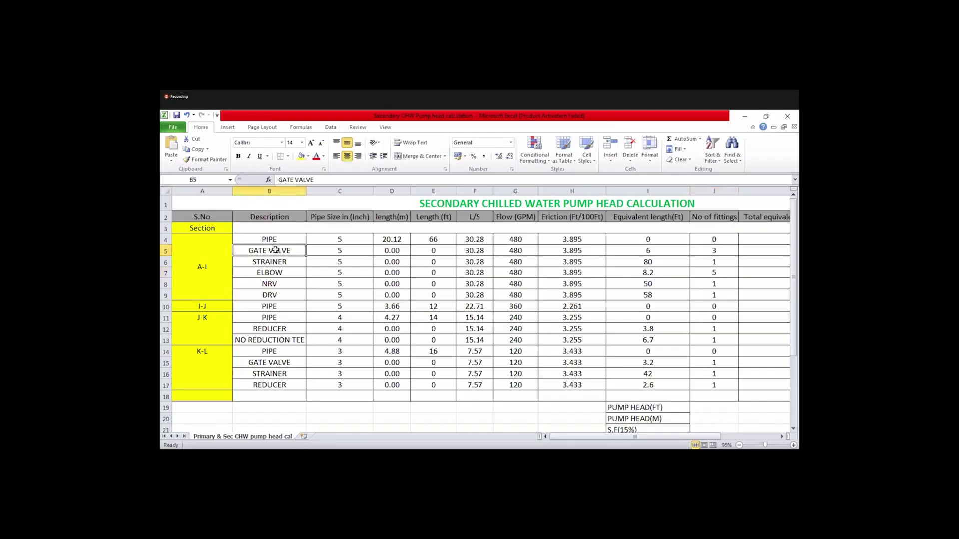
pyautogui.click(715, 252)
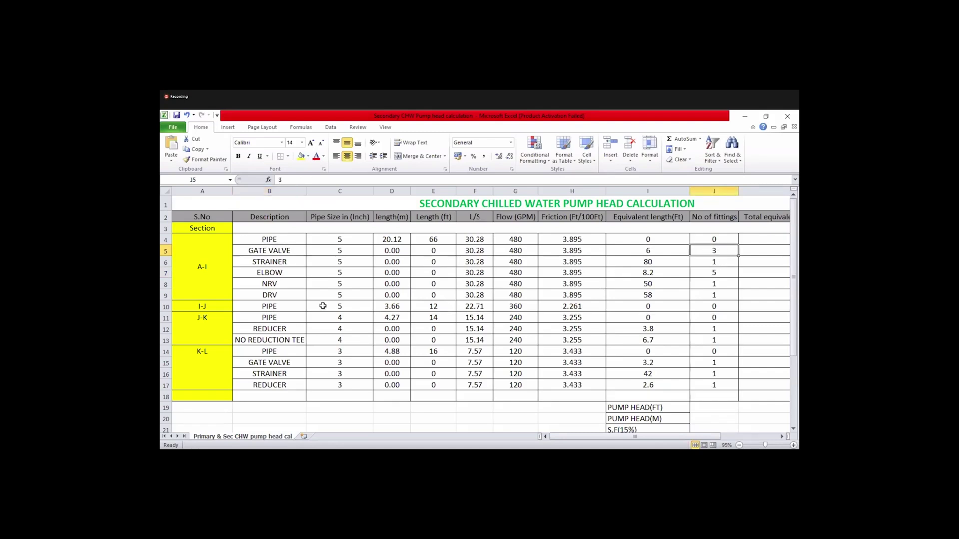
pyautogui.click(283, 262)
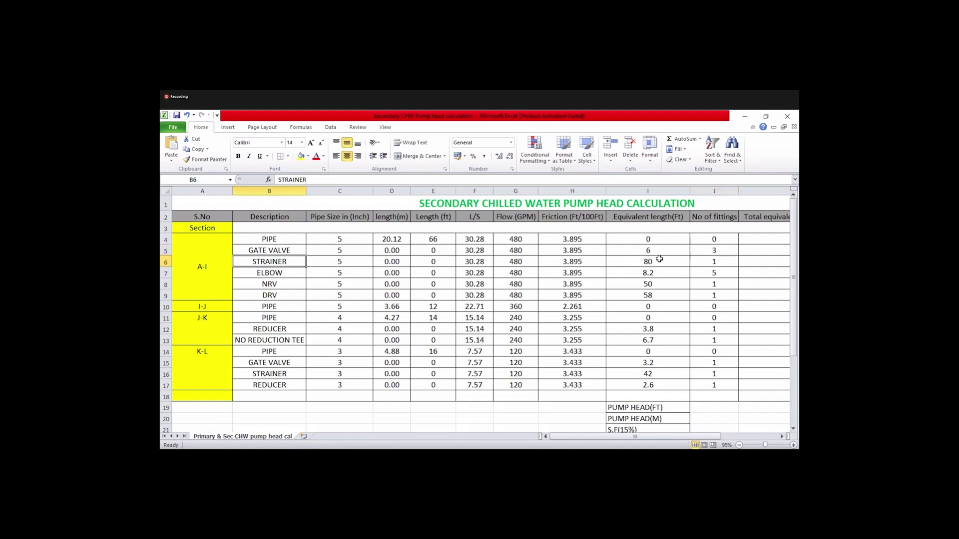
pyautogui.click(732, 267)
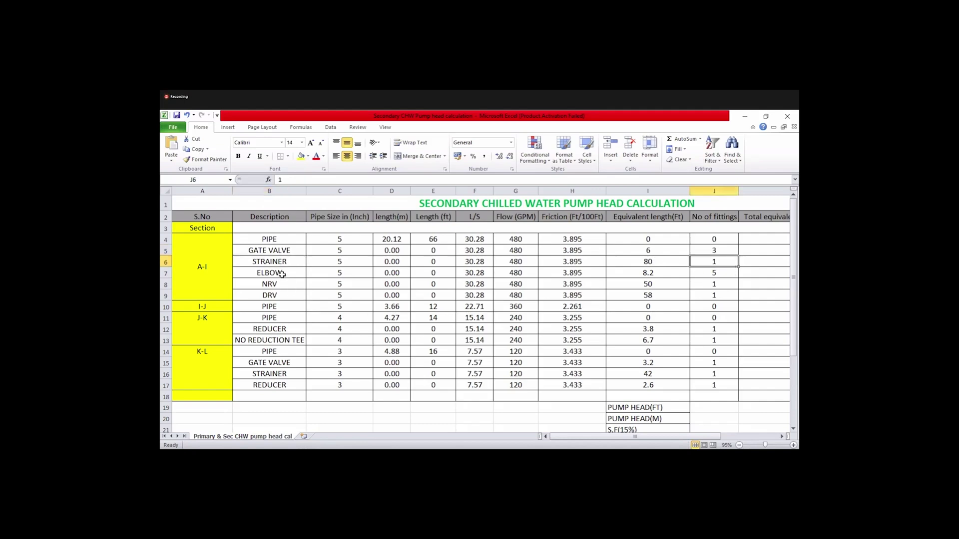
pyautogui.click(710, 274)
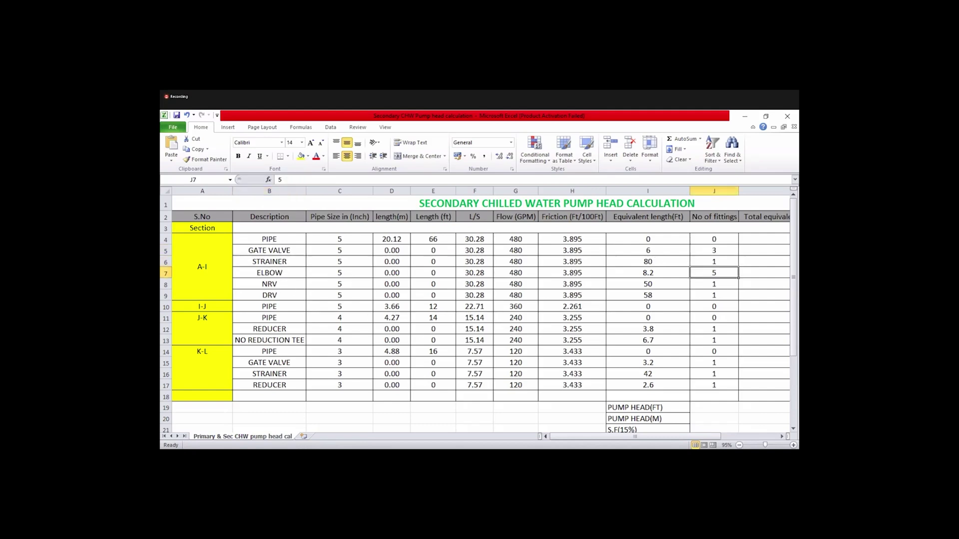
# Cross-check section A-I's NRV and DRV rows in Excel against the practice schematic and the pump connection detail in AutoCAD
pyautogui.click(507, 447)
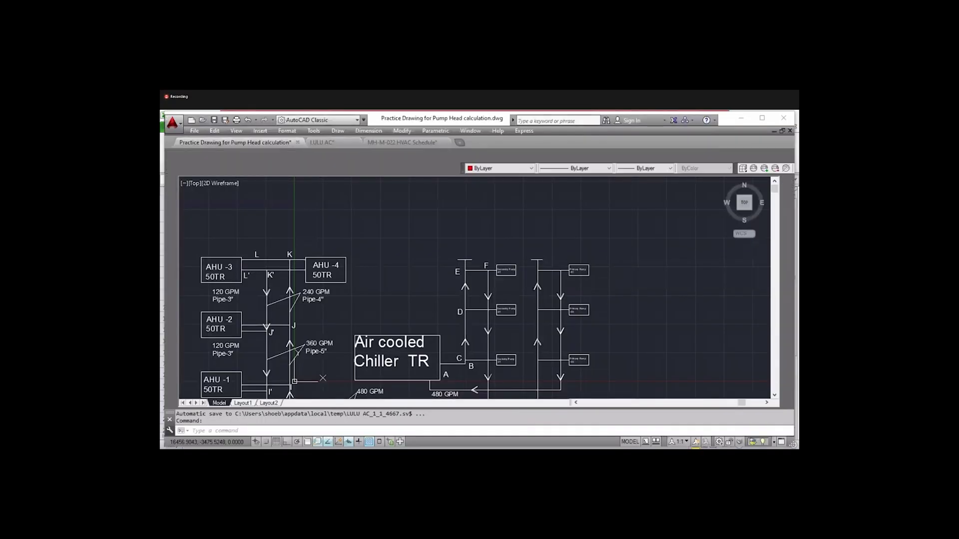
pyautogui.scroll(-2, 366, 361)
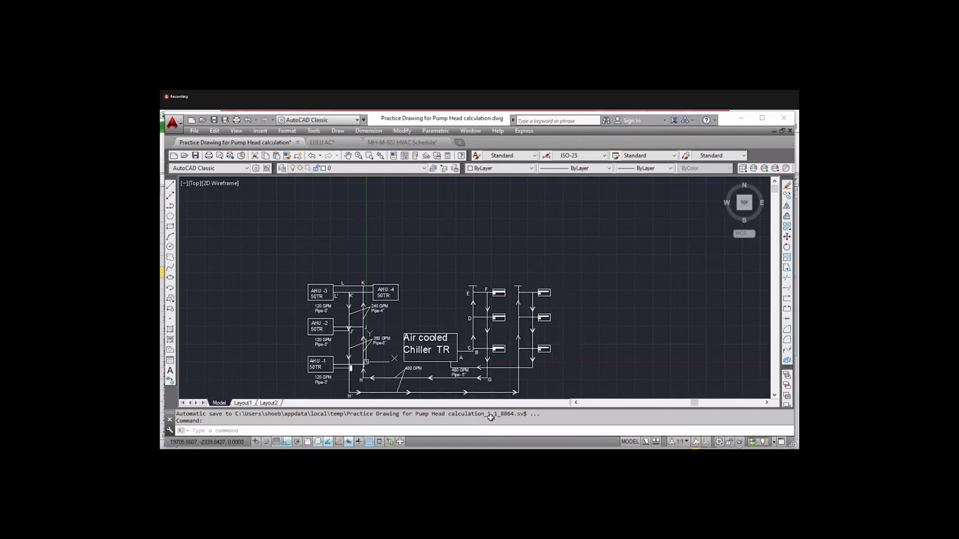
pyautogui.hotkey('alt', 'Tab')
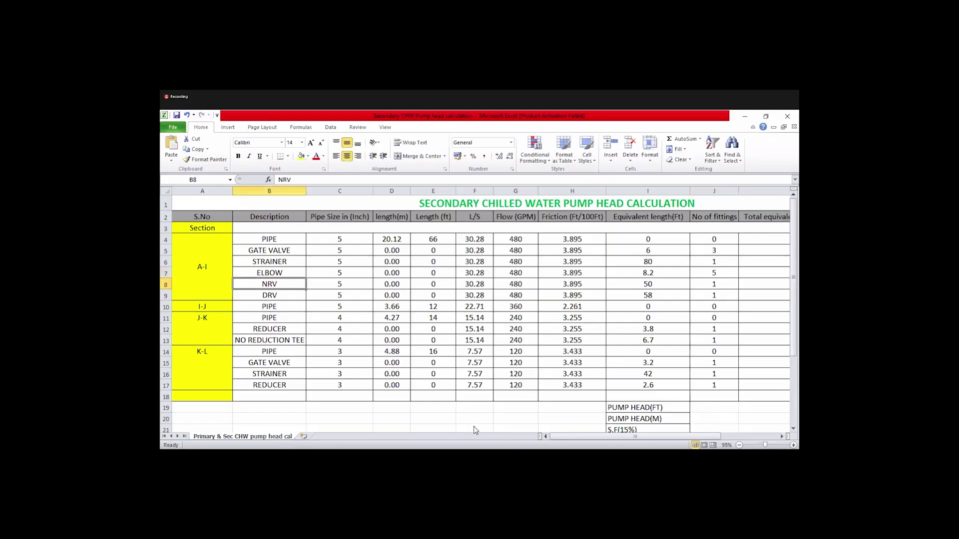
pyautogui.click(368, 413)
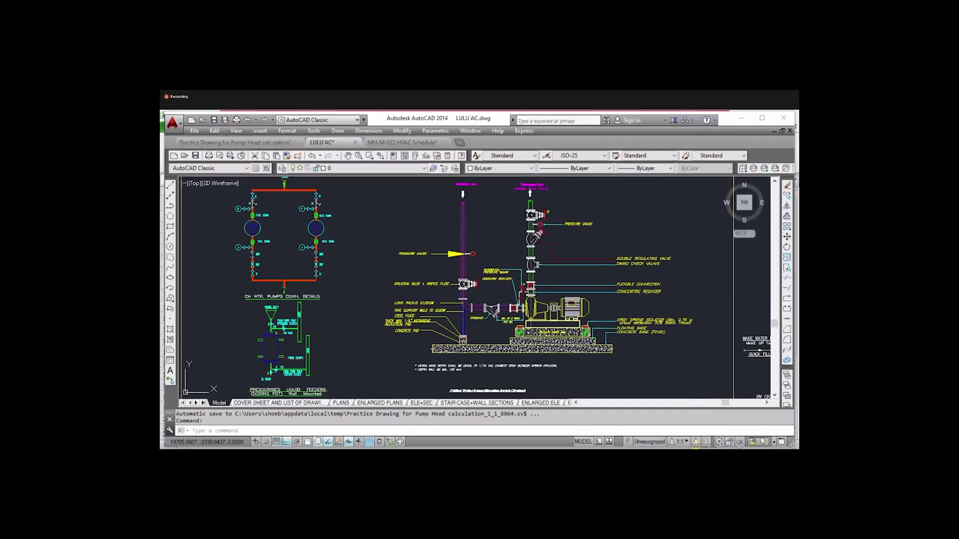
pyautogui.scroll(2, 515, 269)
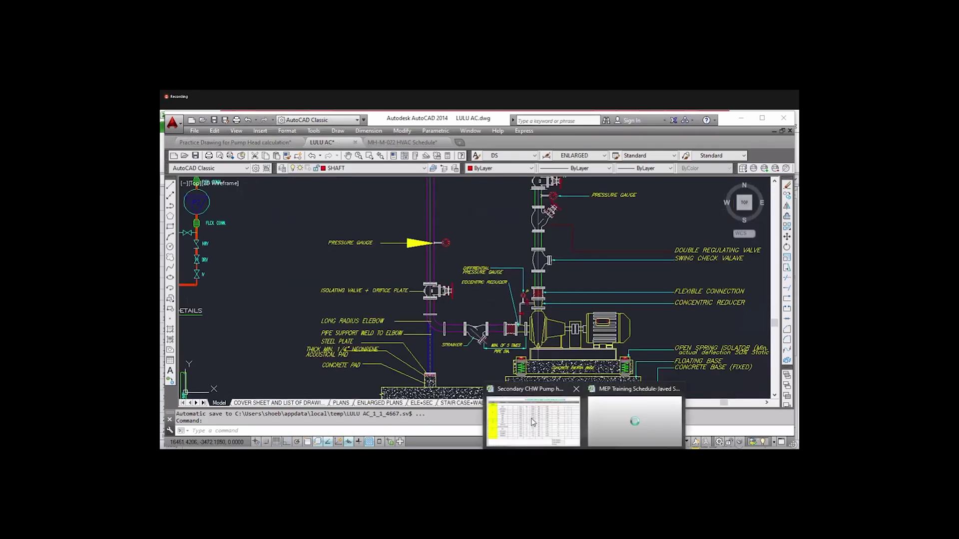
pyautogui.click(531, 422)
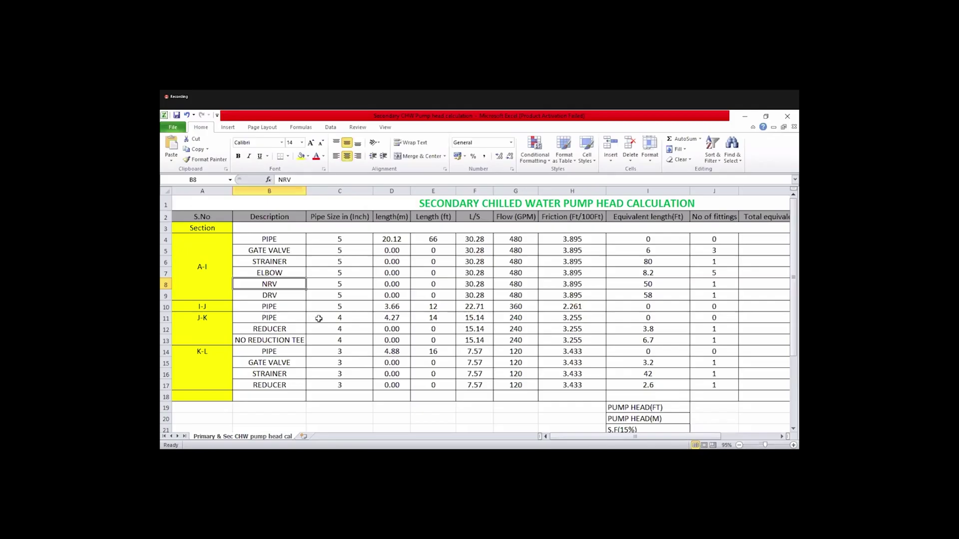
pyautogui.click(286, 298)
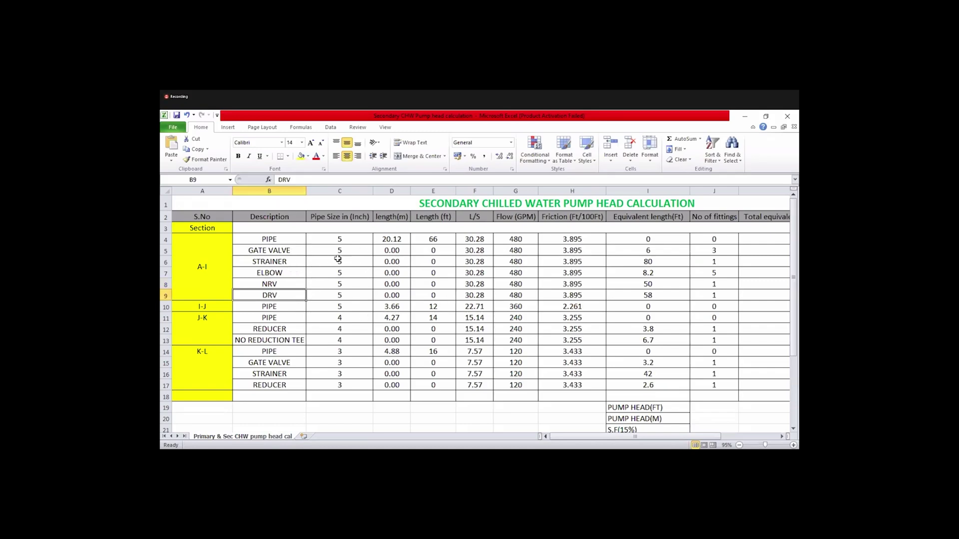
# Examine the friction of section A-I's pipe row and the formula that calculates its head loss from the total equivalent length
pyautogui.click(290, 241)
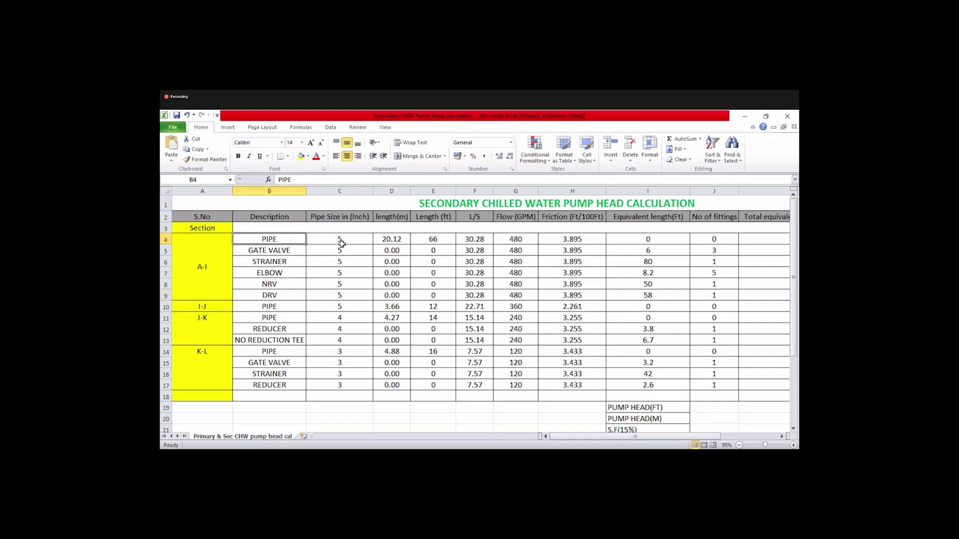
pyautogui.click(597, 240)
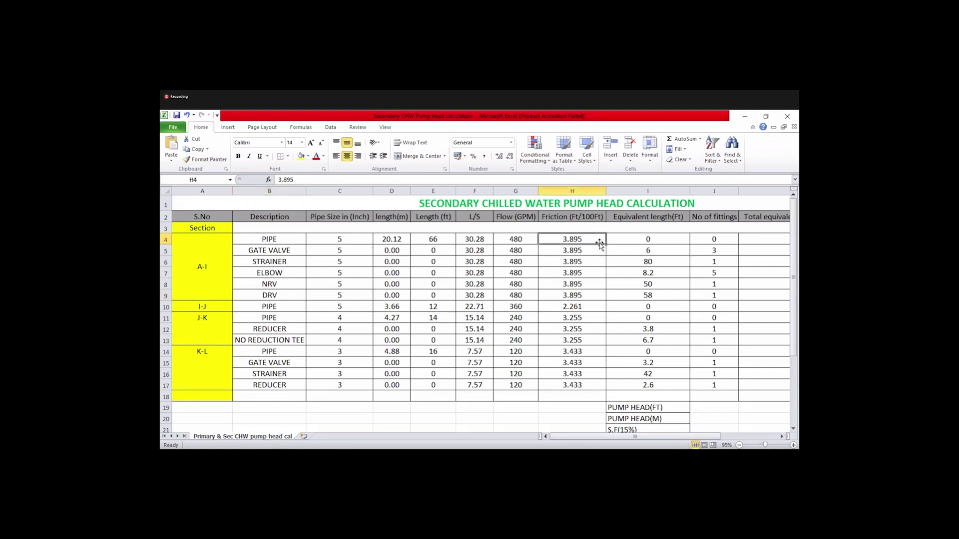
pyautogui.moveTo(649, 438); pyautogui.dragTo(704, 439)
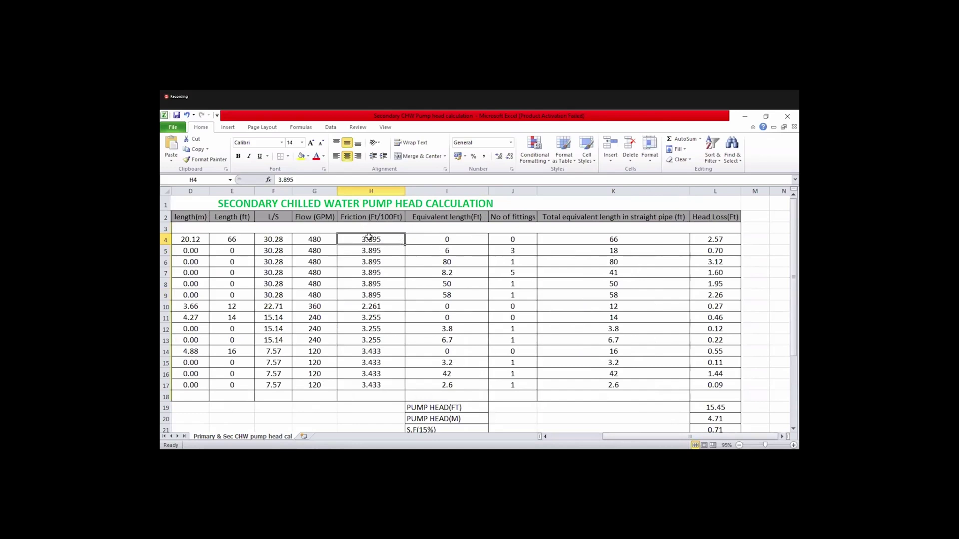
pyautogui.click(713, 238)
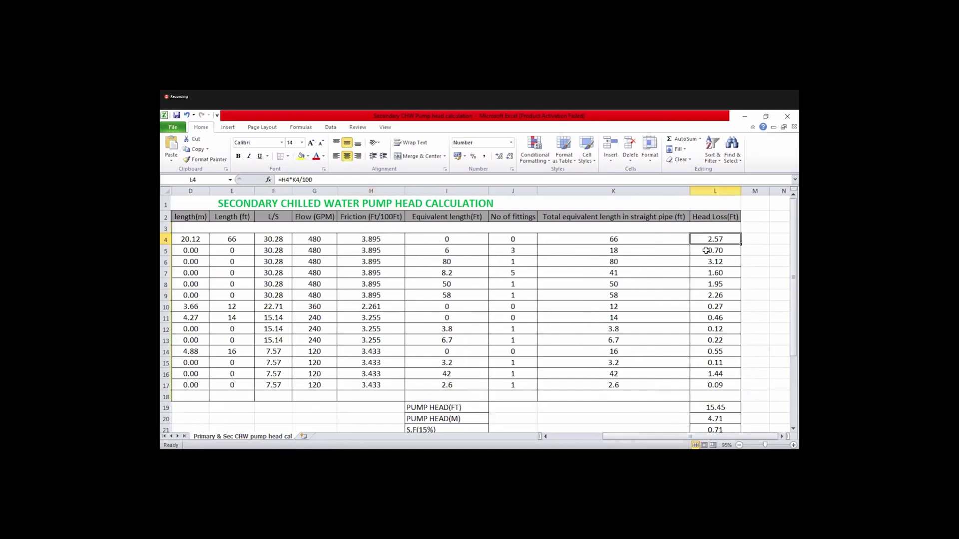
pyautogui.click(662, 264)
pyautogui.doubleClick(696, 241)
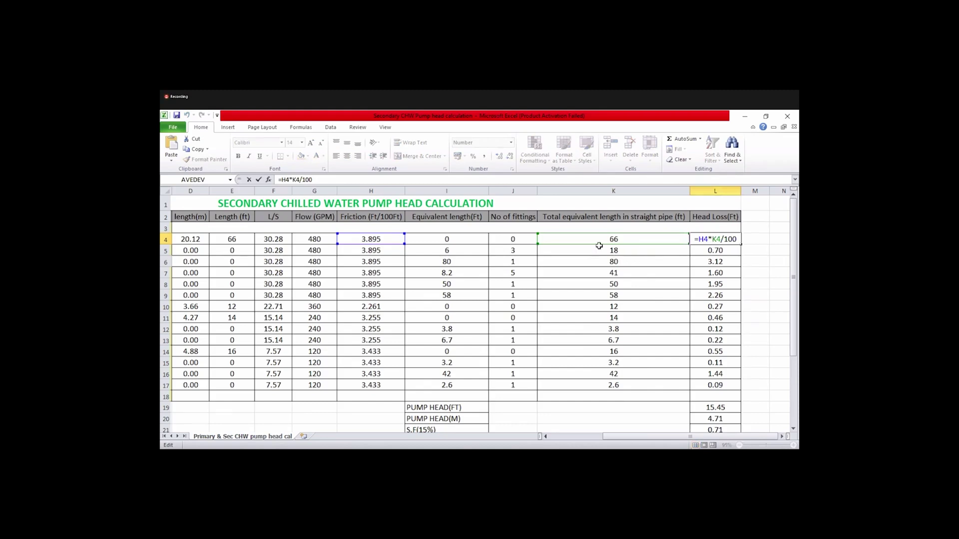
pyautogui.hotkey('ctrl', 'Return')
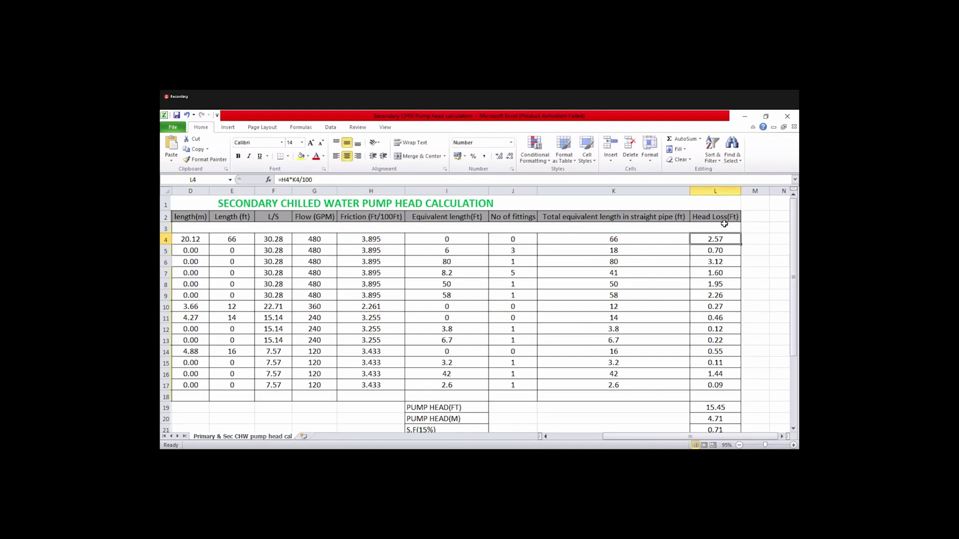
# Switch to Calculator and multiply the first pipe row's total equivalent length, 66, by its friction value, 3.895
pyautogui.click(619, 238)
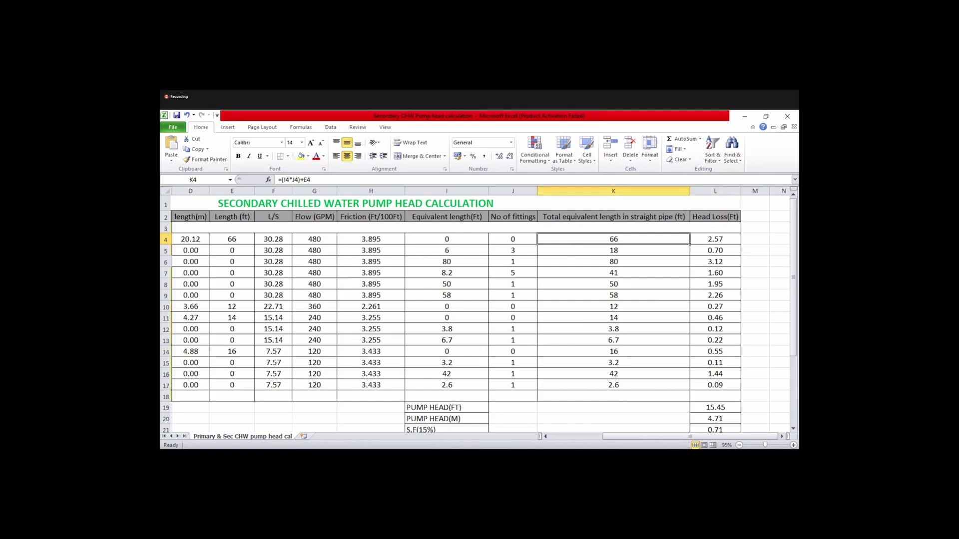
pyautogui.hotkey('alt', 'Tab')
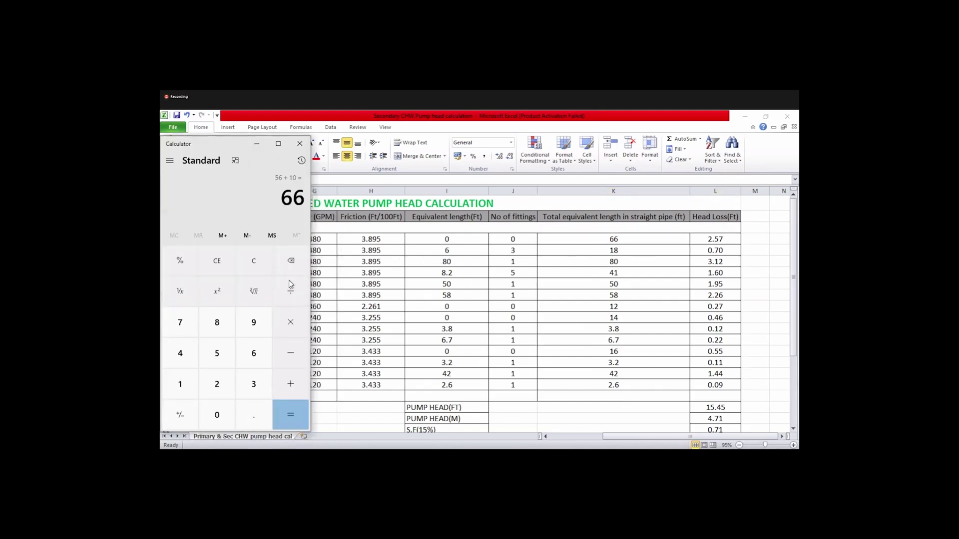
pyautogui.click(291, 328)
pyautogui.click(254, 384)
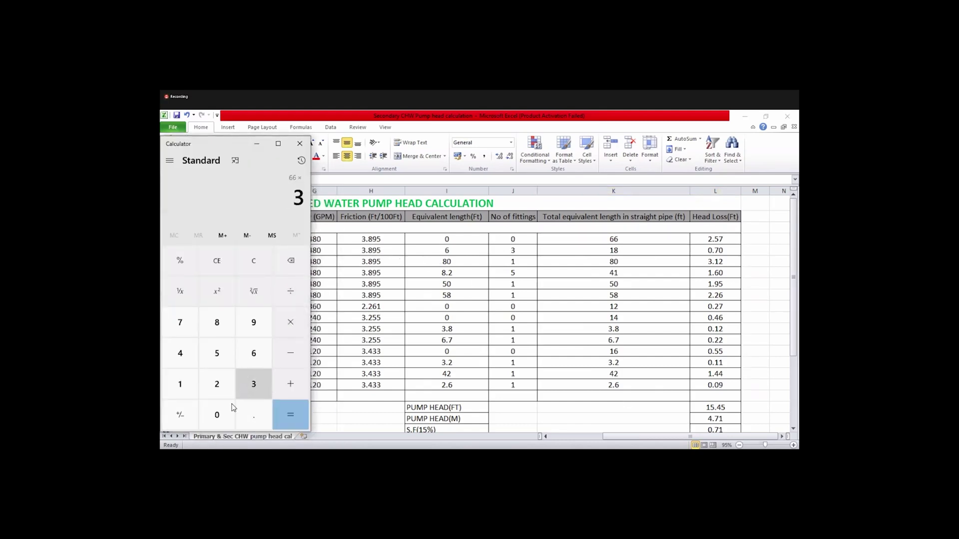
pyautogui.click(245, 413)
pyautogui.click(216, 322)
pyautogui.click(254, 322)
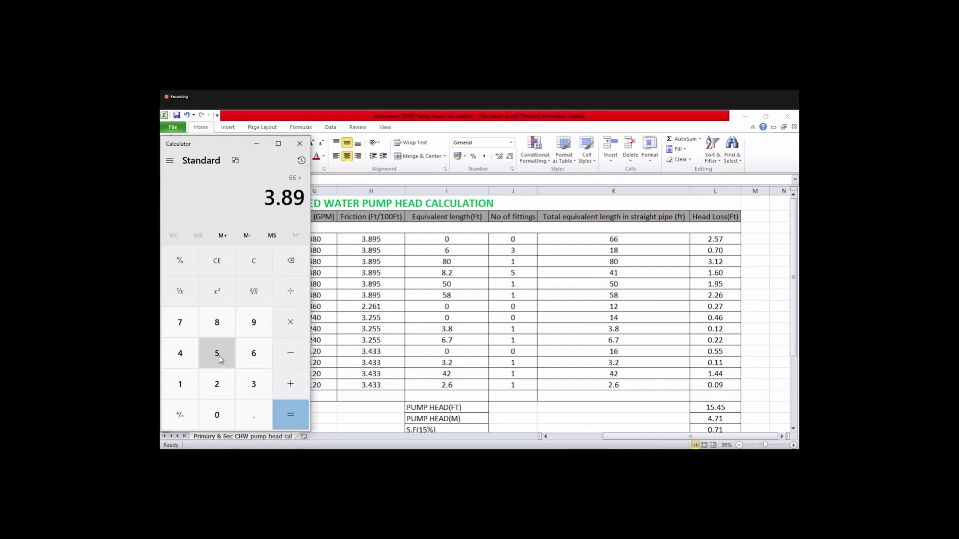
pyautogui.click(216, 353)
pyautogui.click(291, 420)
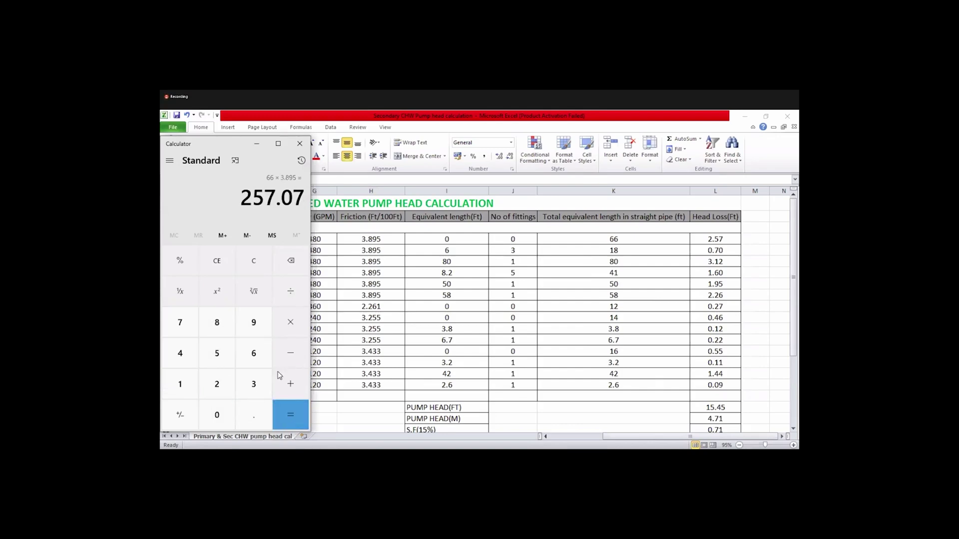
# Divide the product by 100 to check the first pipe row's head loss
pyautogui.click(291, 294)
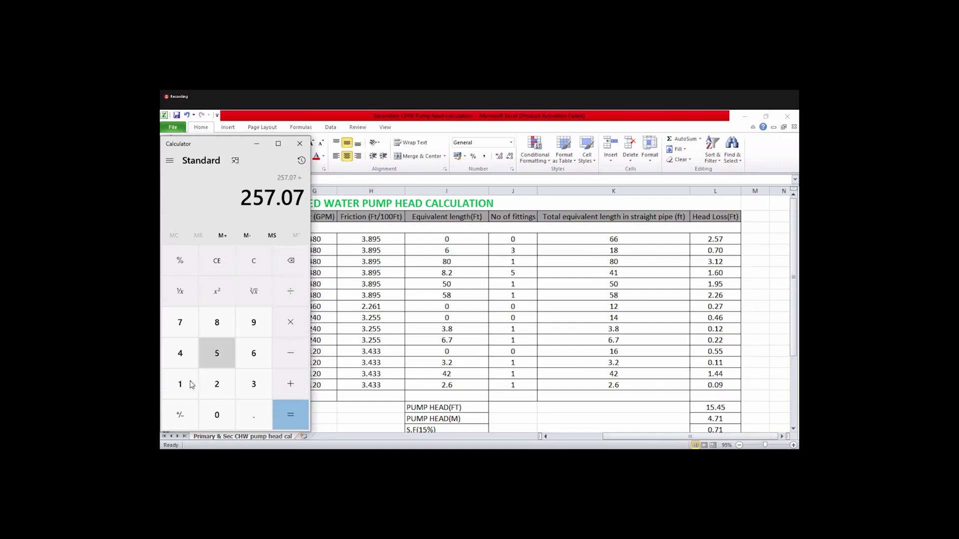
pyautogui.click(180, 384)
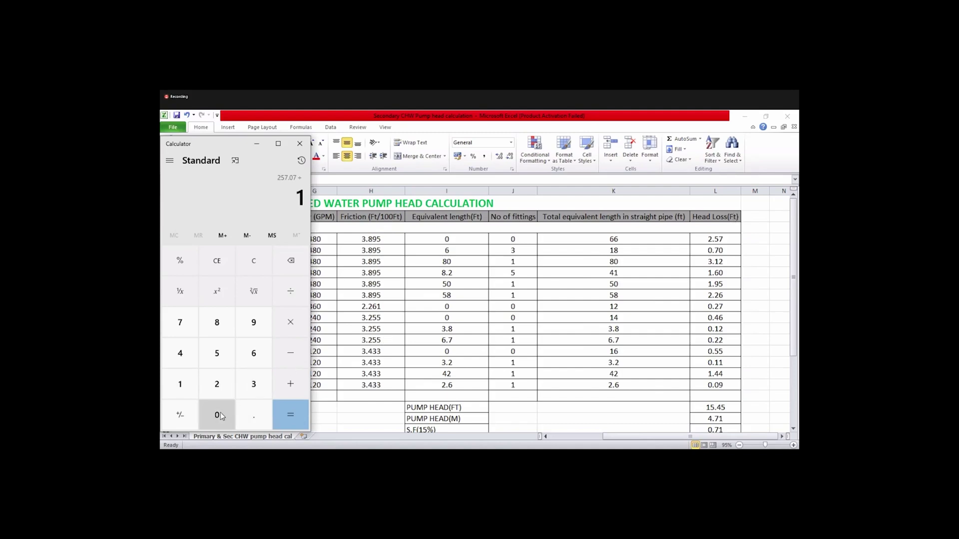
pyautogui.write('00')
pyautogui.press('Return')
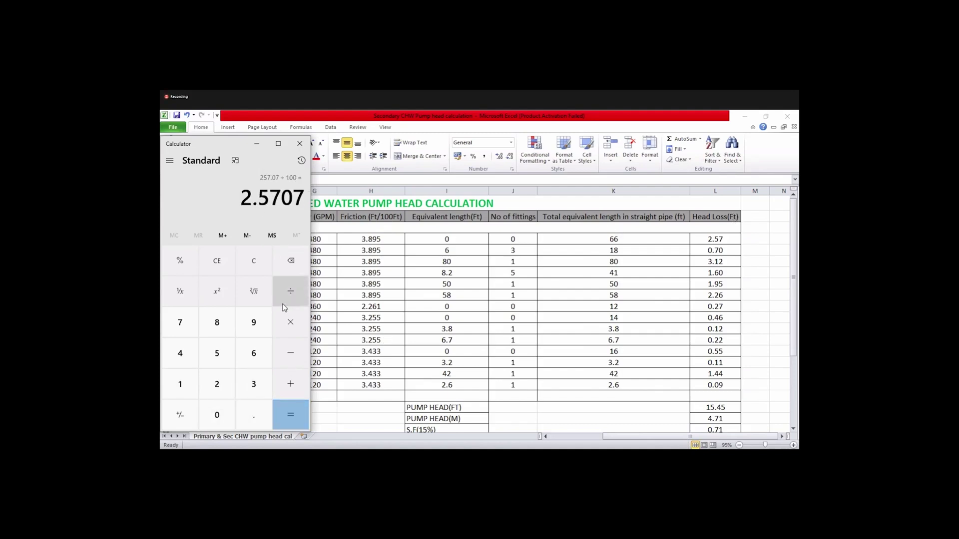
# Clear and minimize Calculator, and select the first pipe row's head loss cell L4 in the Excel sheet
pyautogui.click(257, 261)
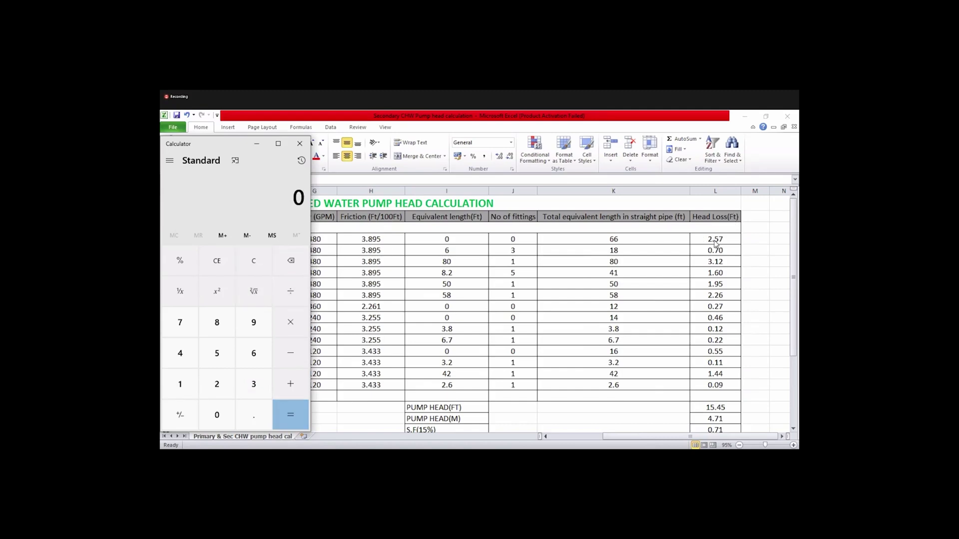
pyautogui.click(257, 146)
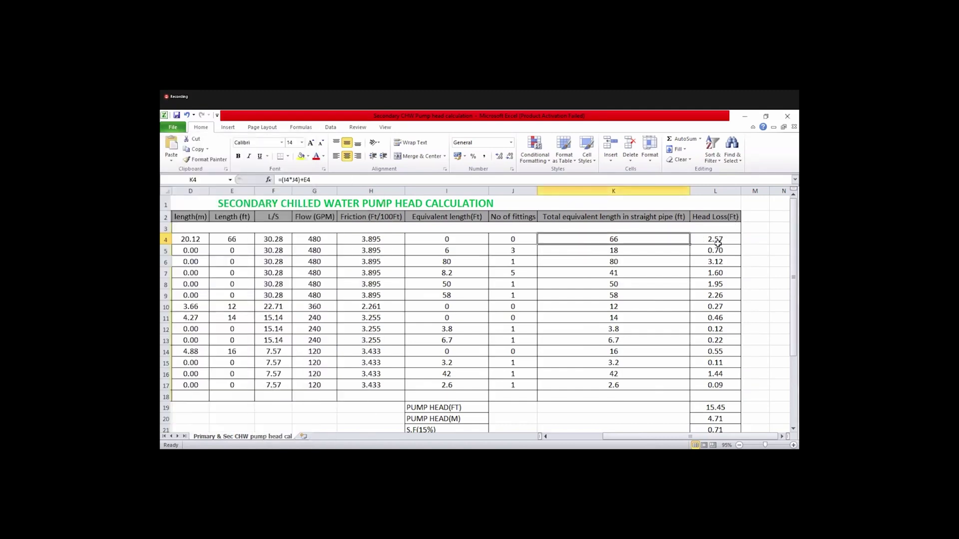
pyautogui.click(714, 239)
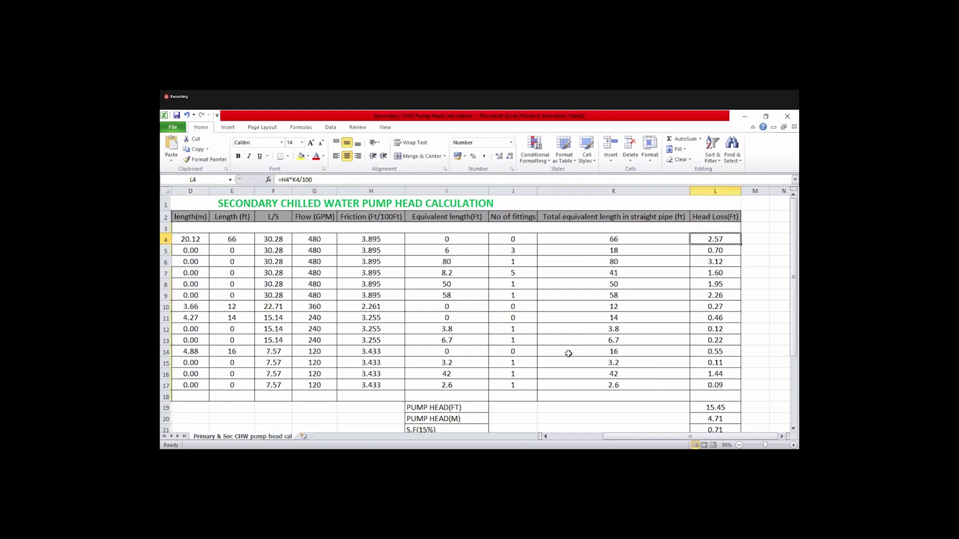
# Review the gate valve entry in row 5, covering its description, flow, equivalent length column and number of fittings
pyautogui.moveTo(613, 436); pyautogui.dragTo(575, 436)
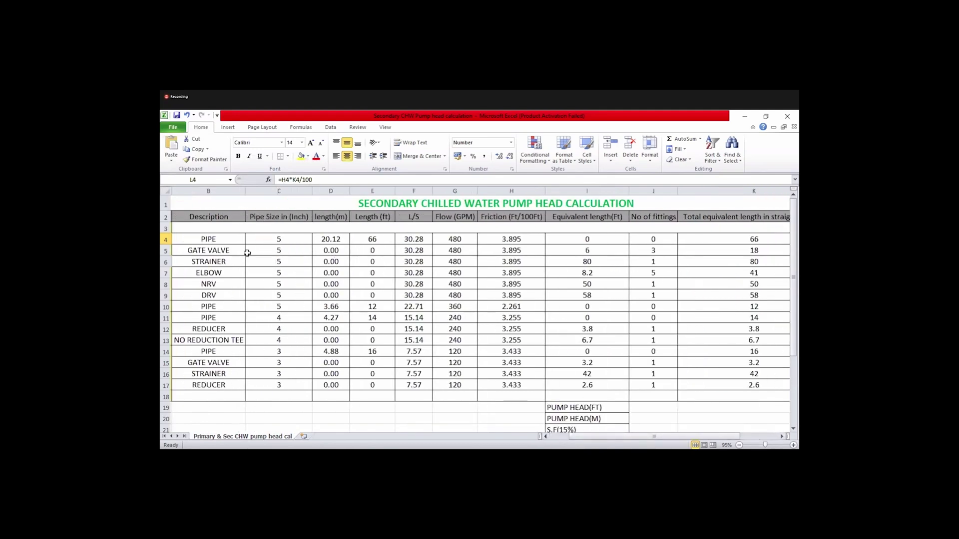
pyautogui.click(209, 249)
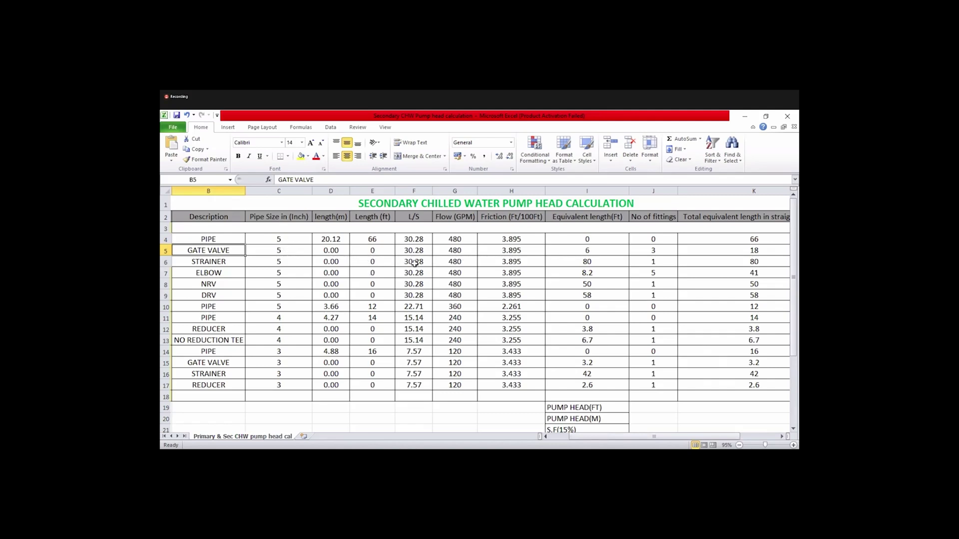
pyautogui.click(457, 248)
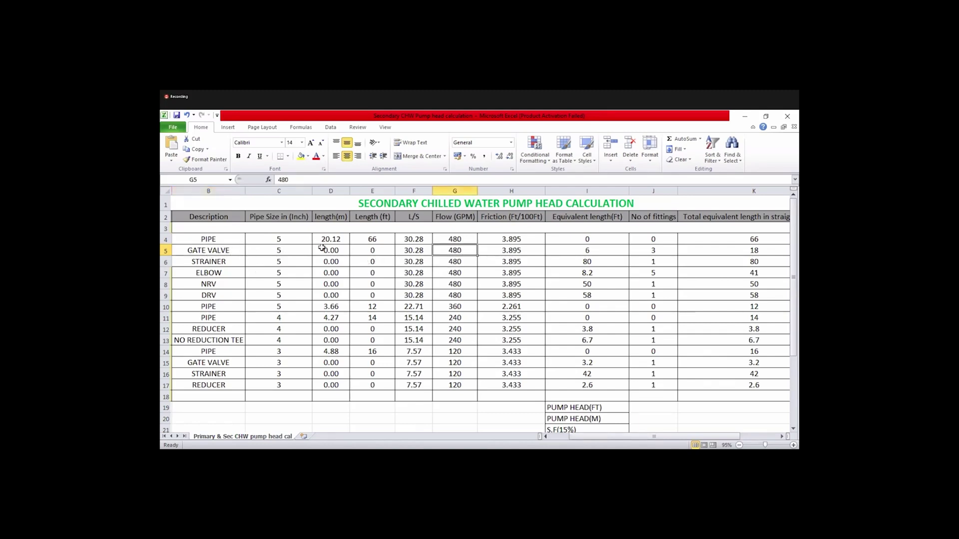
pyautogui.click(378, 218)
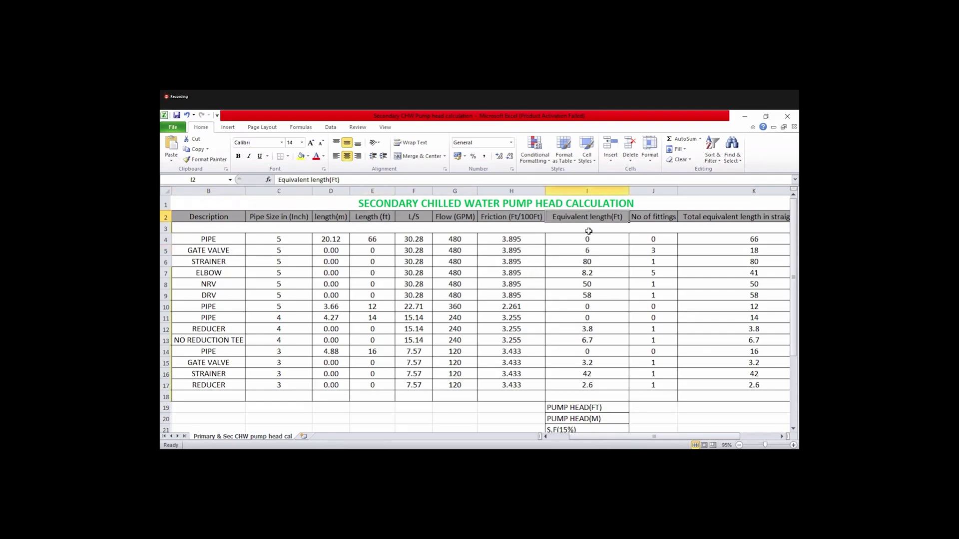
pyautogui.click(587, 189)
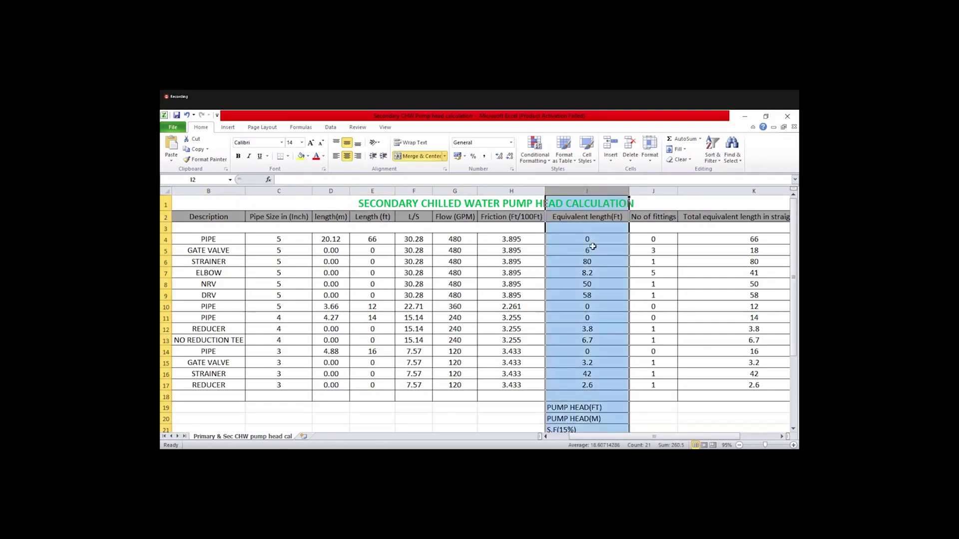
pyautogui.click(647, 250)
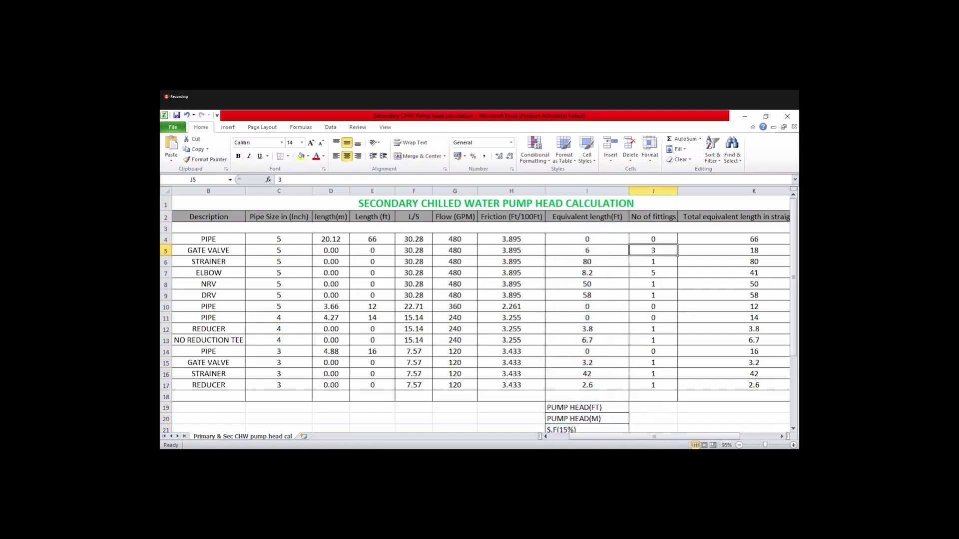
# Switch to Ashare Pipe Head Loss.pdf in Acrobat Reader and find Table 10, valve losses in equivalent feet of pipe
pyautogui.hotkey('alt', 'Tab')
pyautogui.scroll(5, 534, 346)
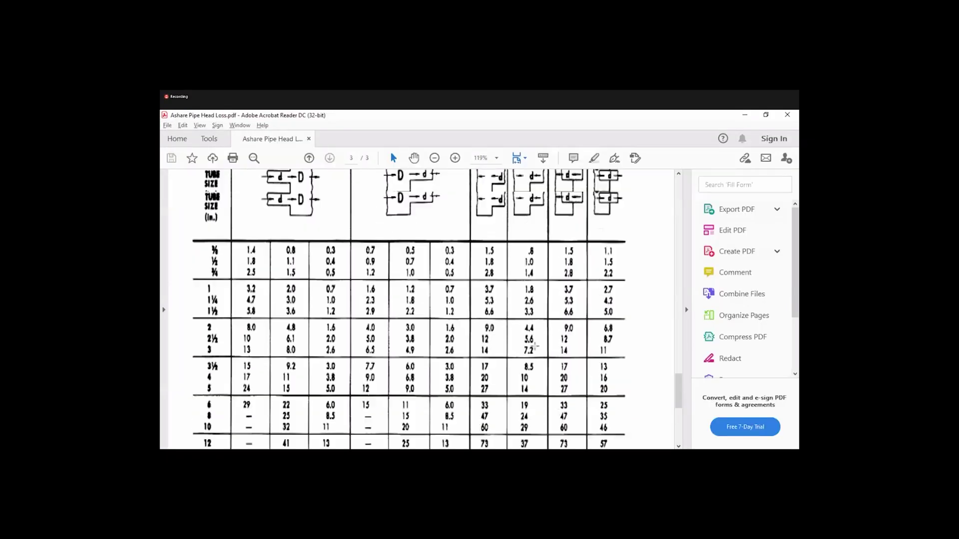
pyautogui.scroll(10, 534, 346)
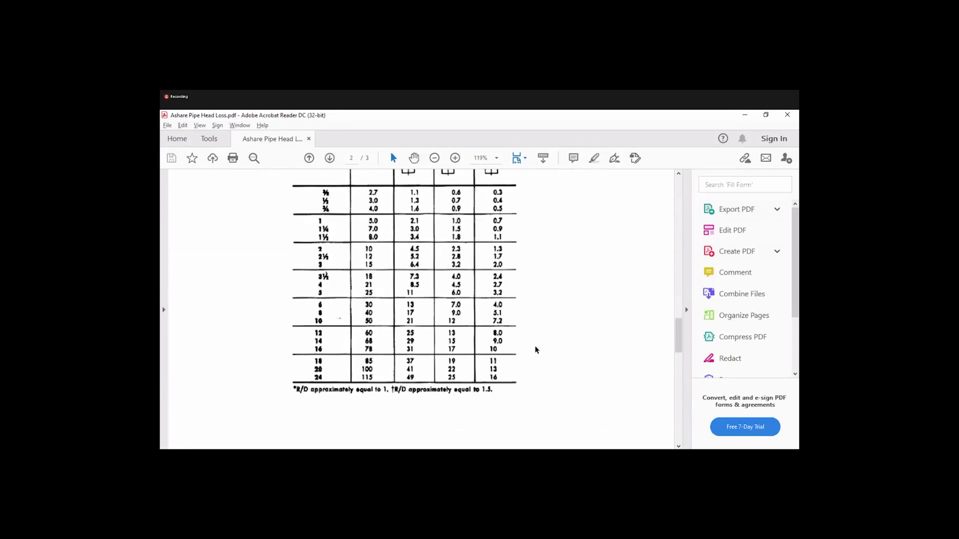
pyautogui.scroll(3, 535, 349)
pyautogui.scroll(6, 534, 347)
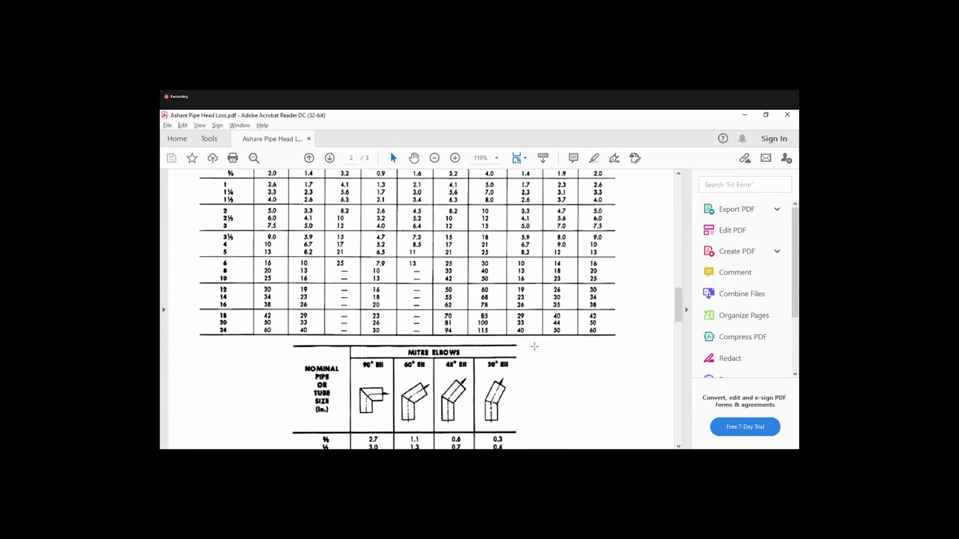
pyautogui.scroll(1, 534, 346)
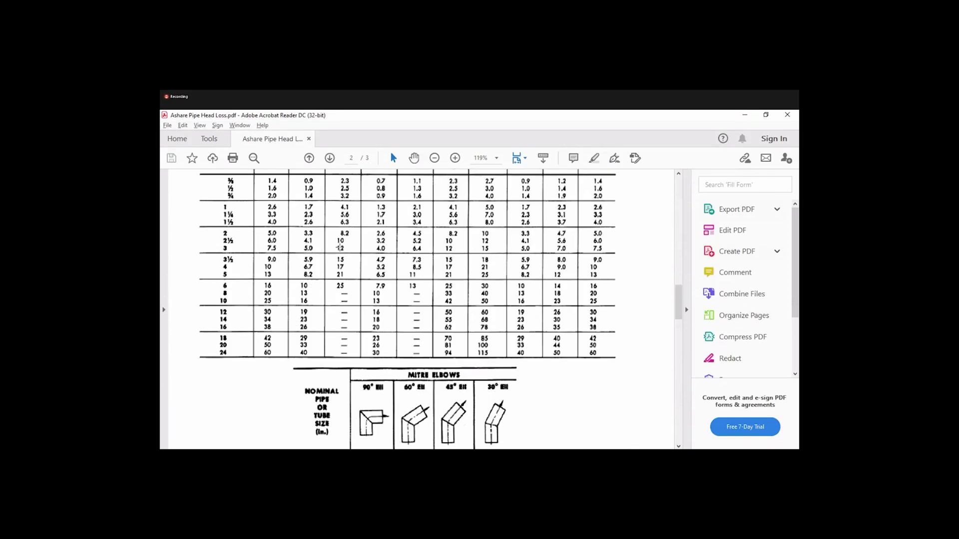
pyautogui.scroll(5, 535, 346)
pyautogui.scroll(12, 443, 246)
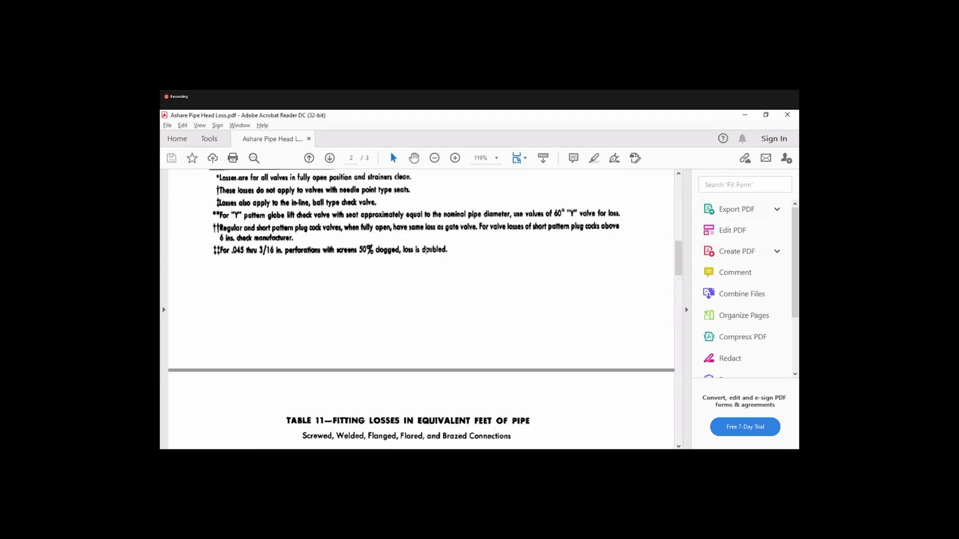
pyautogui.scroll(2, 458, 237)
pyautogui.scroll(2, 441, 190)
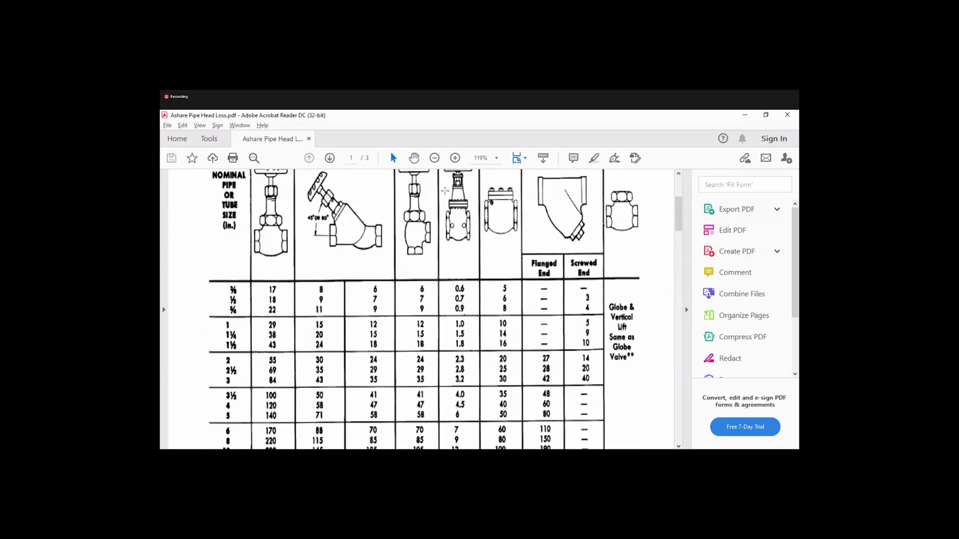
pyautogui.scroll(3, 441, 191)
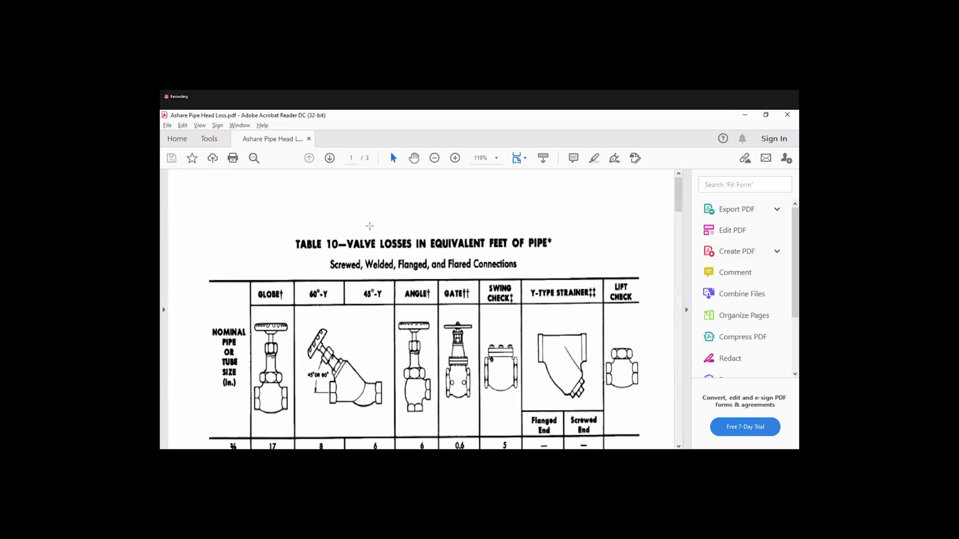
# Examine Table 10's valve and strainer columns against the nominal pipe sizes to look up the gate valve's equivalent length
pyautogui.scroll(-1, 404, 228)
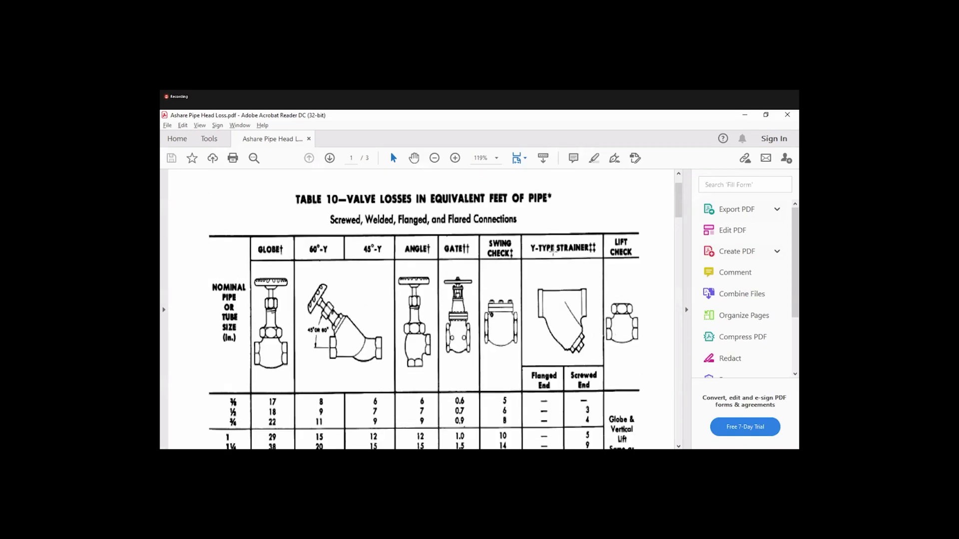
pyautogui.scroll(-1, 438, 161)
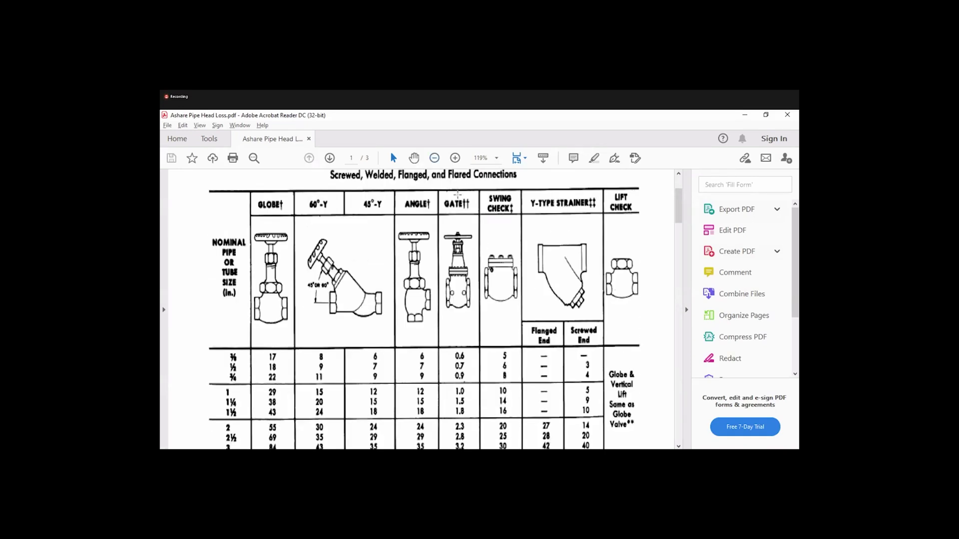
pyautogui.keyDown('ctrl'); pyautogui.scroll(-1, 493, 288); pyautogui.keyUp('ctrl')
pyautogui.scroll(-1, 463, 252)
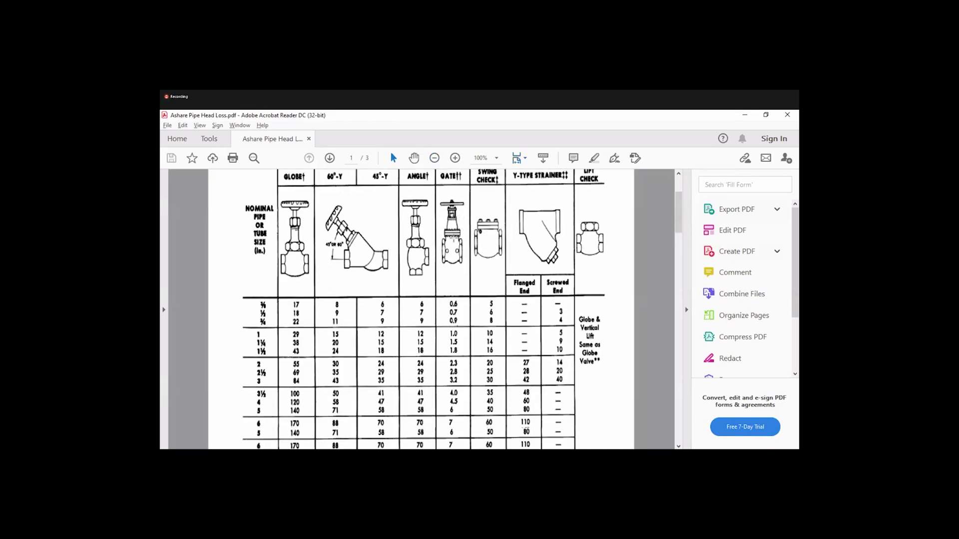
pyautogui.scroll(1, 451, 237)
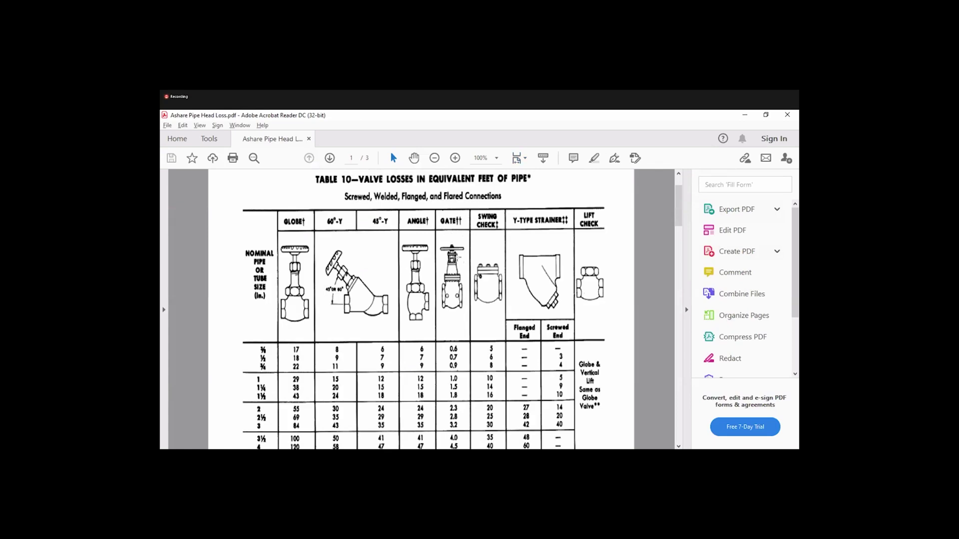
pyautogui.scroll(-3, 452, 255)
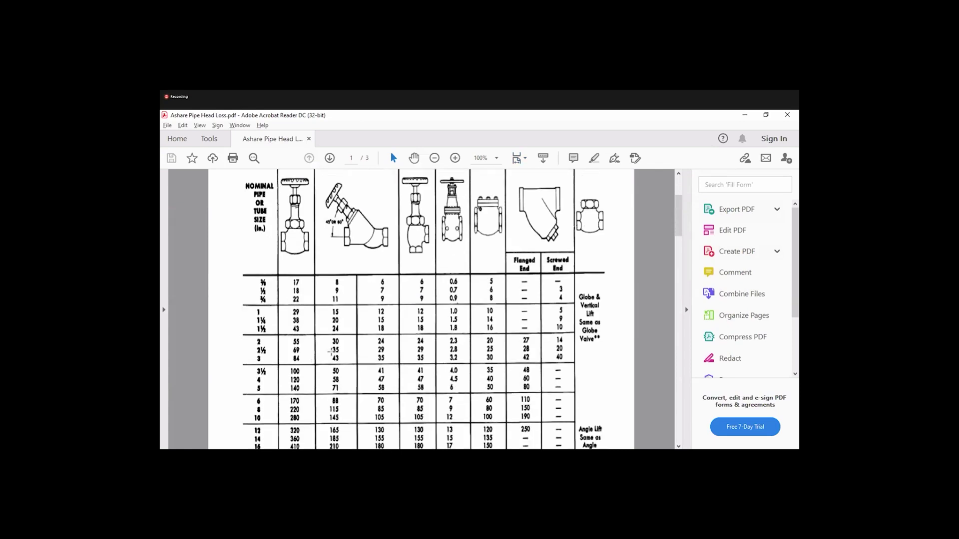
pyautogui.scroll(1, 259, 212)
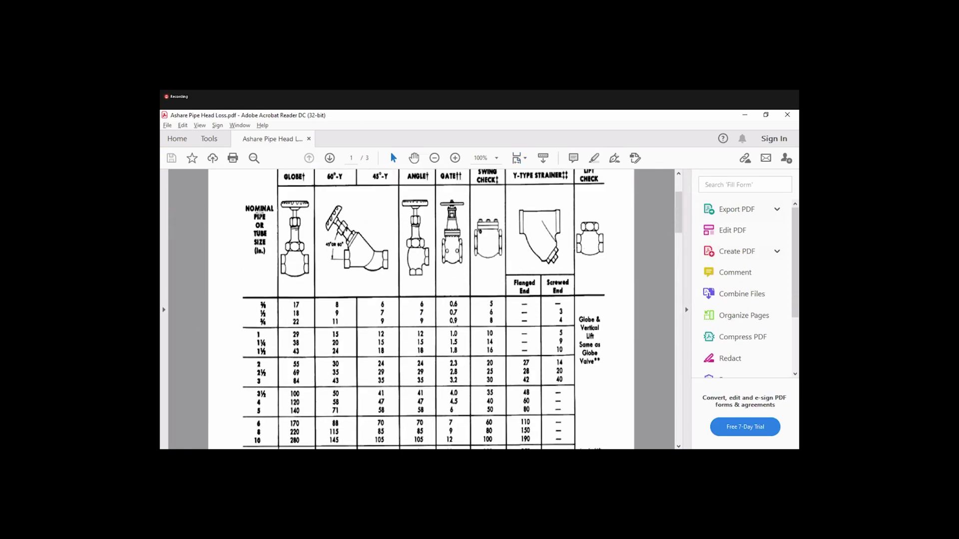
pyautogui.scroll(2, 255, 222)
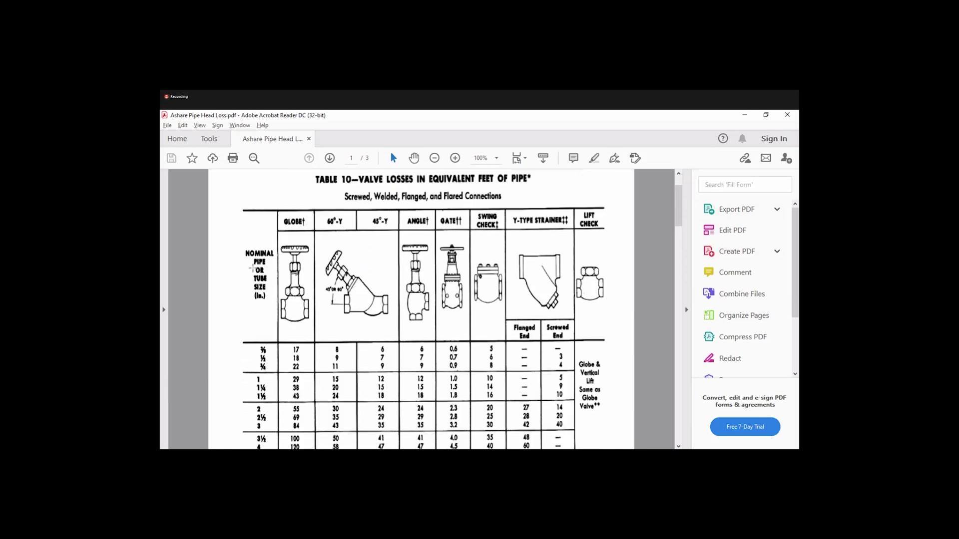
pyautogui.scroll(1, 249, 266)
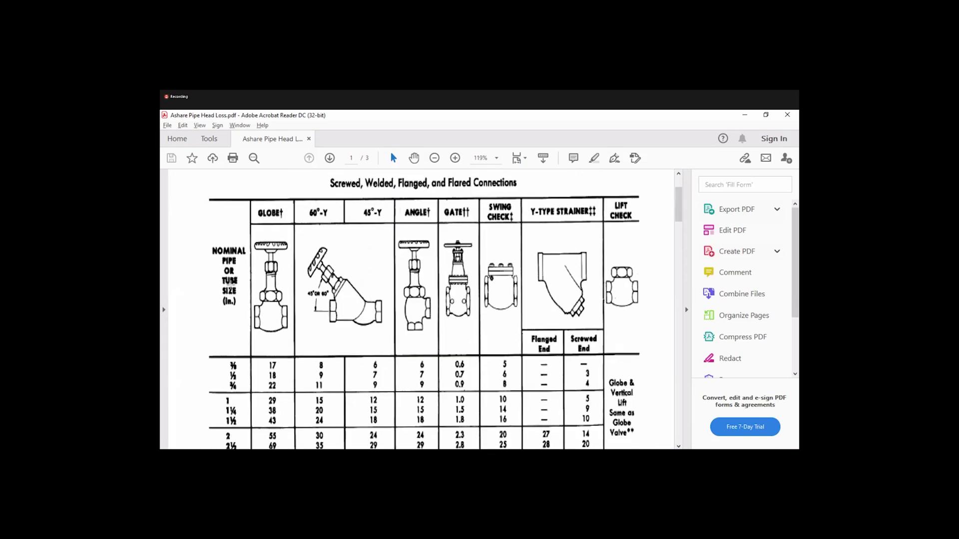
pyautogui.scroll(-8, 237, 309)
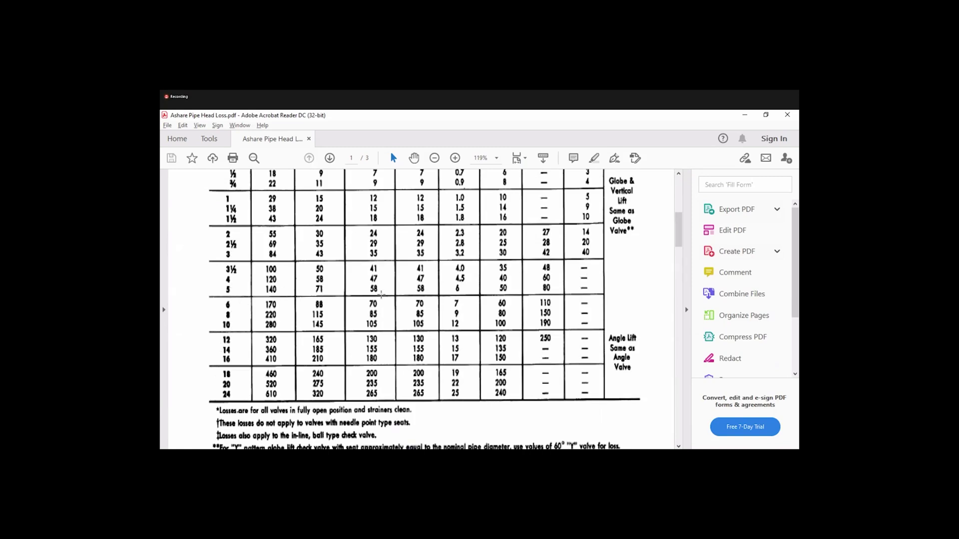
pyautogui.scroll(6, 381, 295)
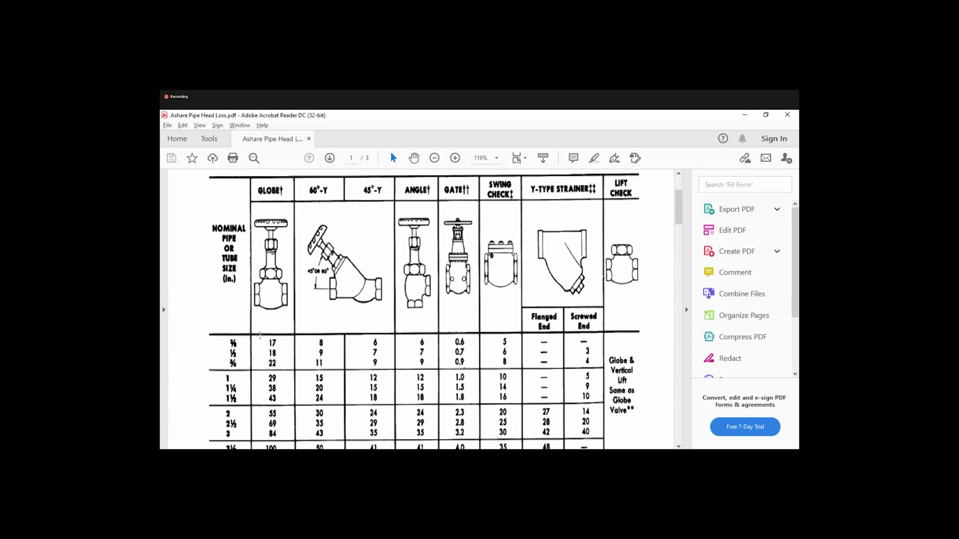
pyautogui.scroll(-3, 450, 333)
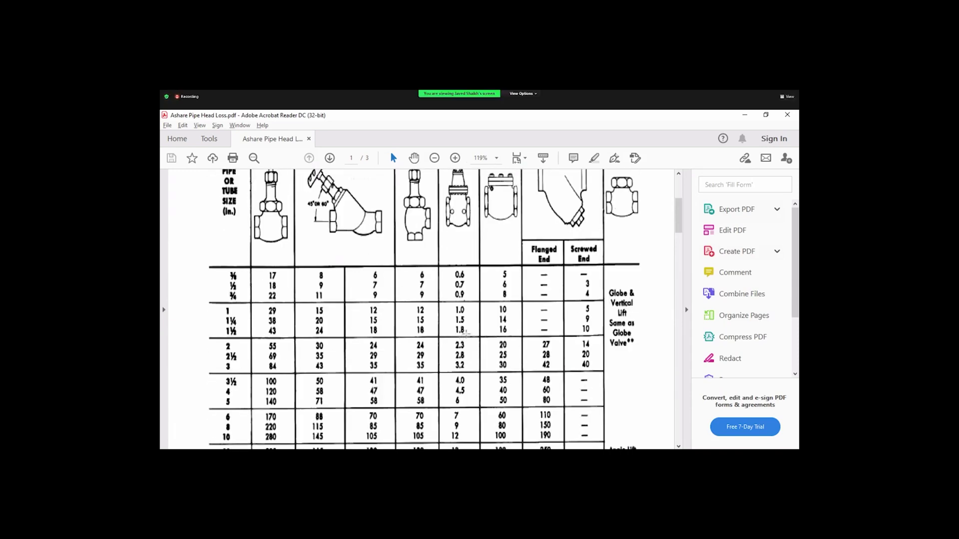
# Compare Table 10's gate valve column with the gate valve's equivalent length in cell I5 of the Excel sheet
pyautogui.scroll(-3, 456, 340)
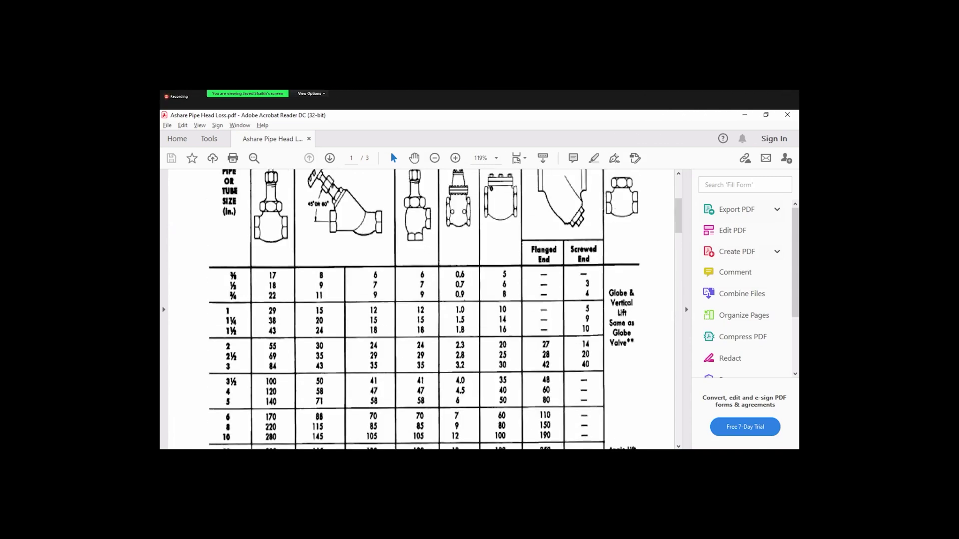
pyautogui.scroll(2, 503, 376)
pyautogui.scroll(2, 513, 263)
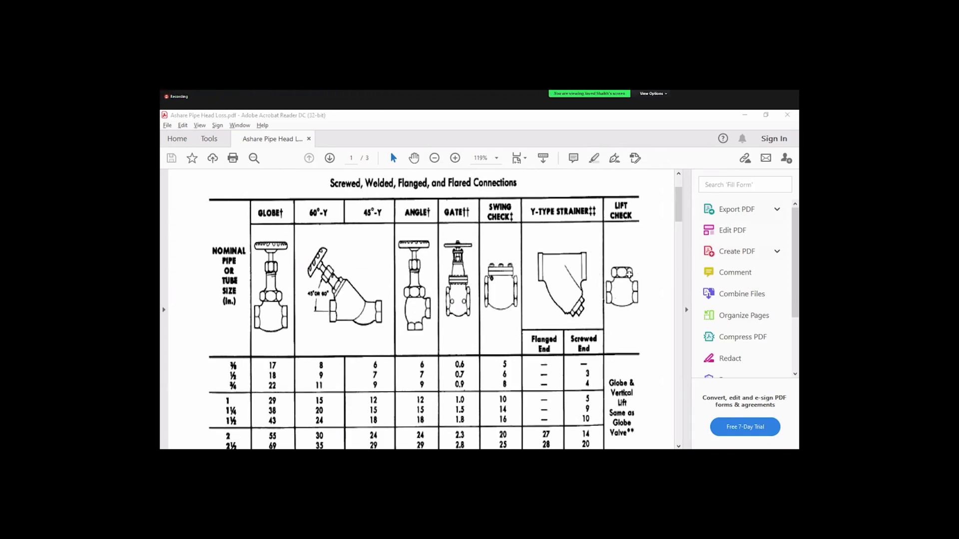
pyautogui.hotkey('alt', 'Tab')
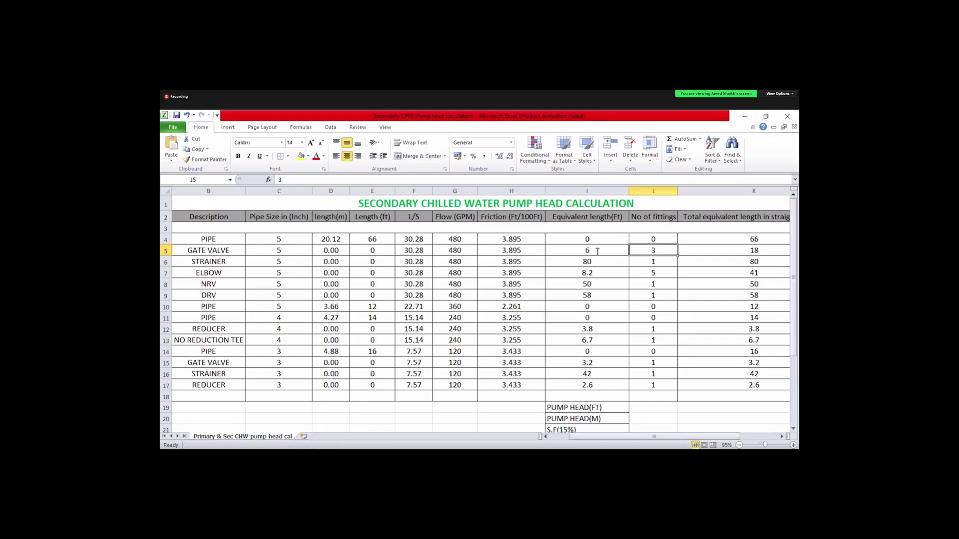
pyautogui.click(596, 251)
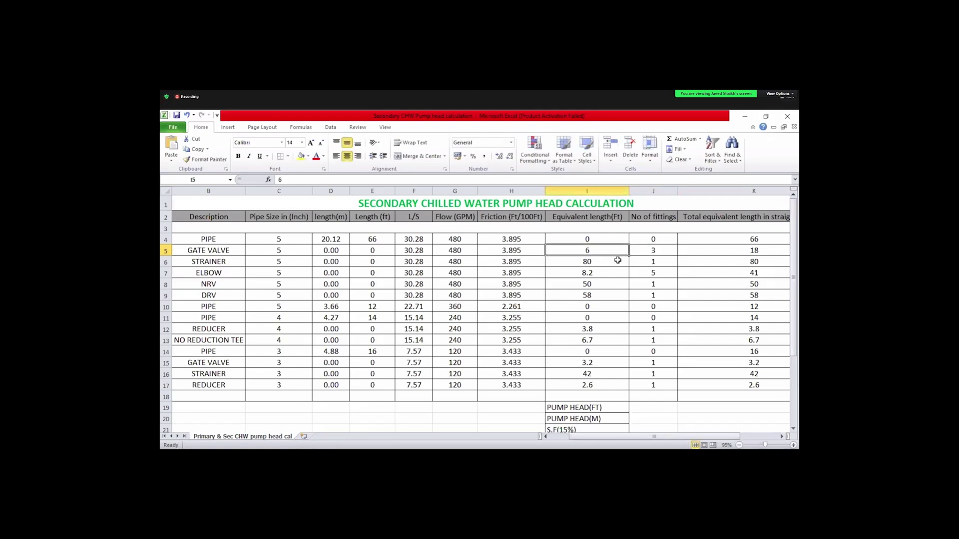
pyautogui.click(613, 218)
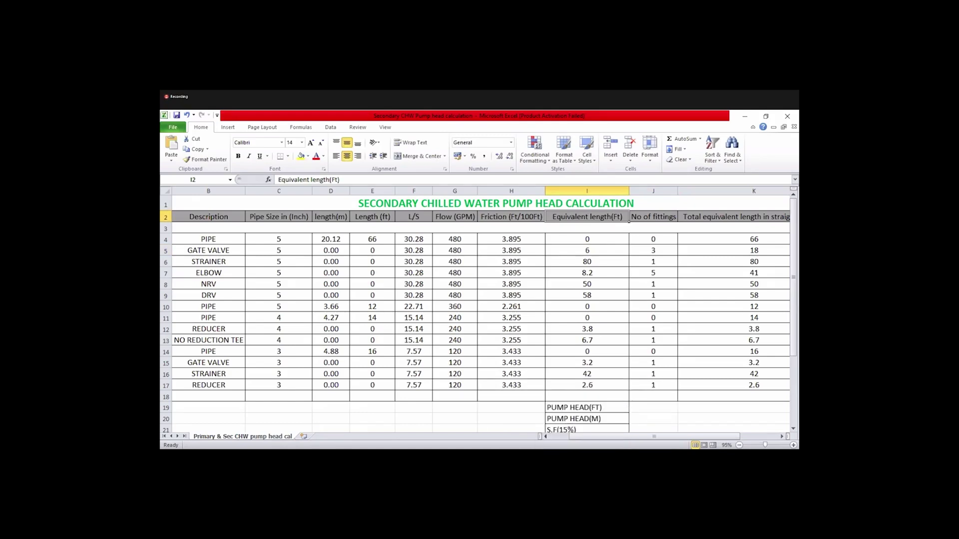
# Switch back to Ashare Pipe Head Loss.pdf and examine Table 10's valve and strainer types down to the larger pipe sizes
pyautogui.hotkey('alt', 'Tab')
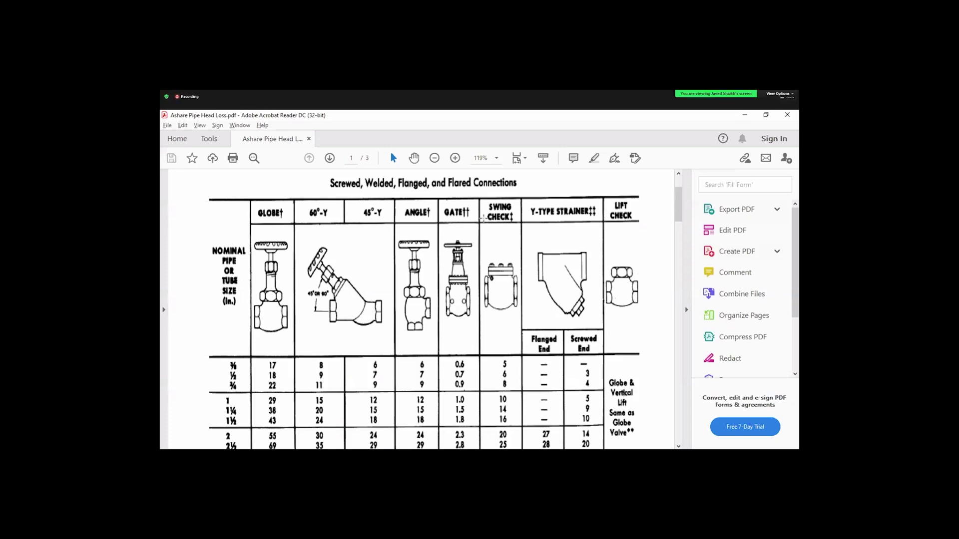
pyautogui.scroll(2, 482, 217)
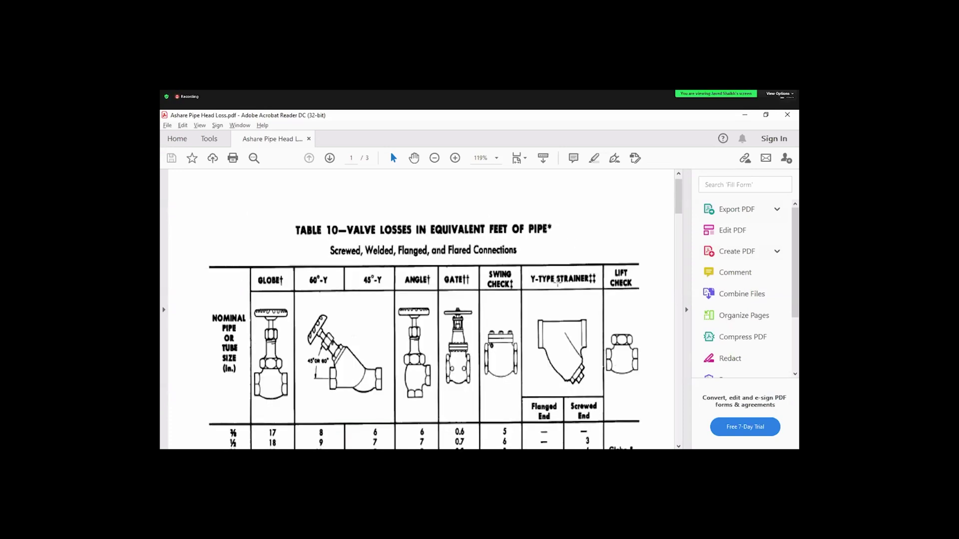
pyautogui.click(504, 303)
pyautogui.press('Escape')
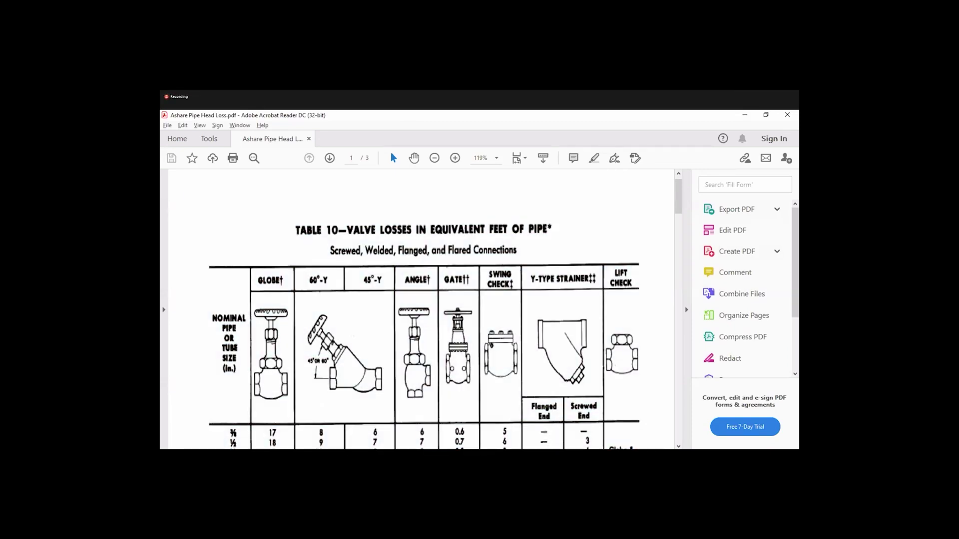
pyautogui.scroll(-3, 424, 310)
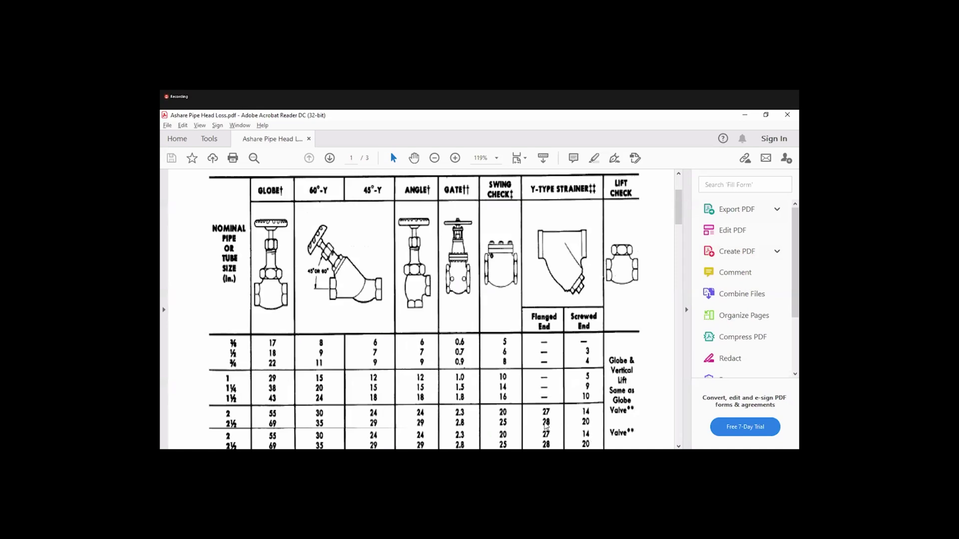
pyautogui.scroll(-3, 545, 426)
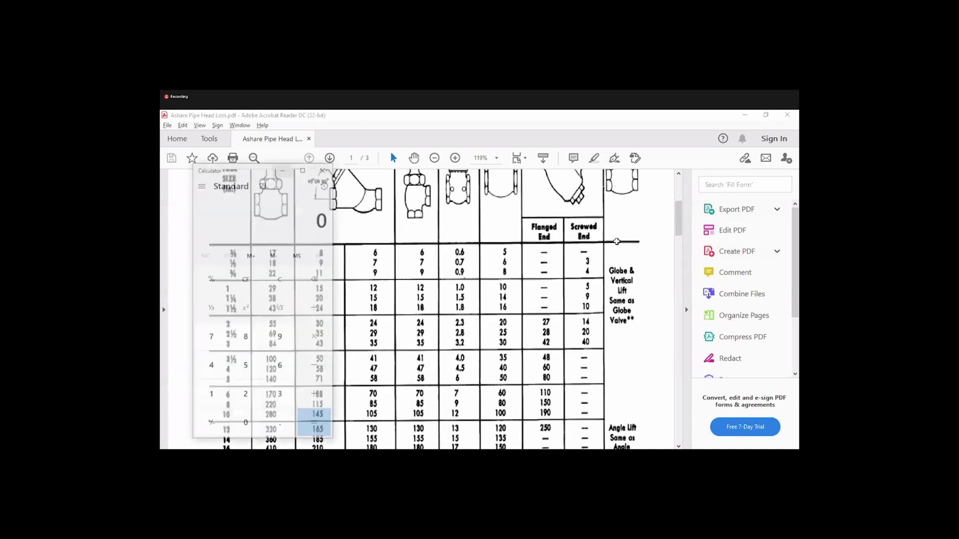
# Return to the Excel sheet and inspect the gate valve's number of fittings and total equivalent length formula in row 5
pyautogui.hotkey('alt', 'Tab')
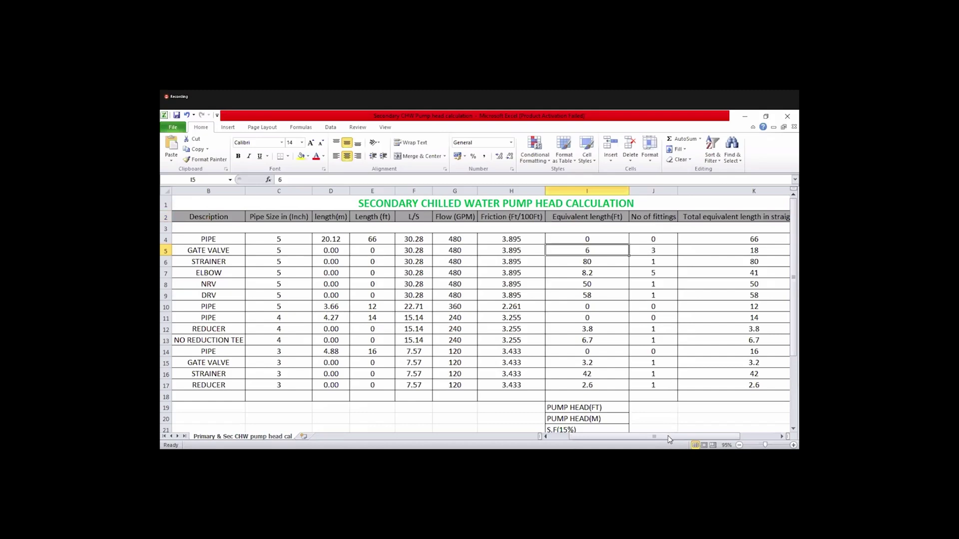
pyautogui.click(642, 251)
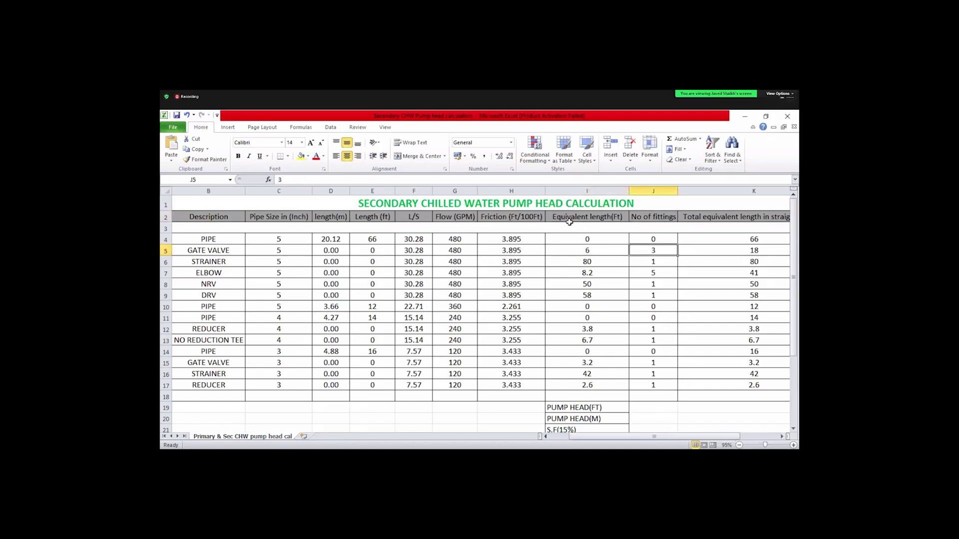
pyautogui.hscroll(1, 457, 251)
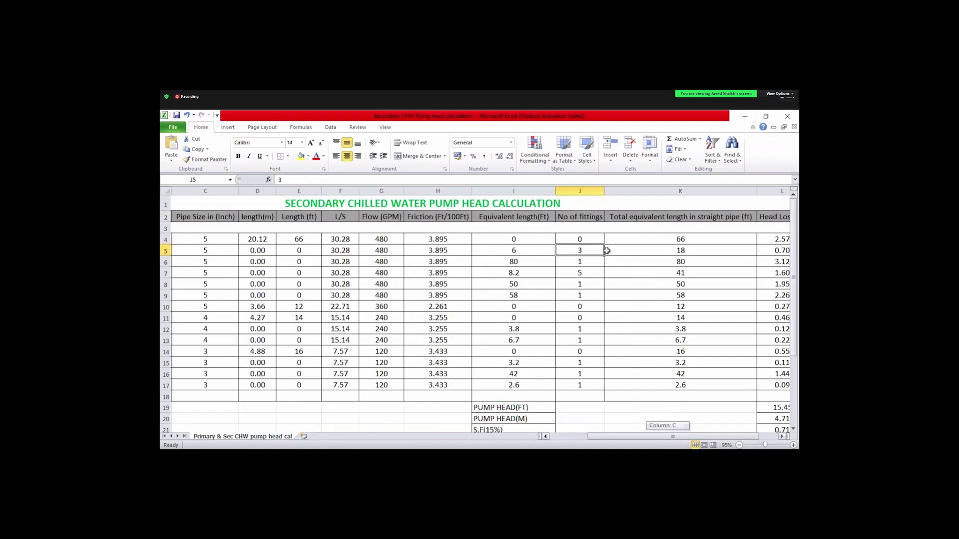
pyautogui.hscroll(1, 636, 266)
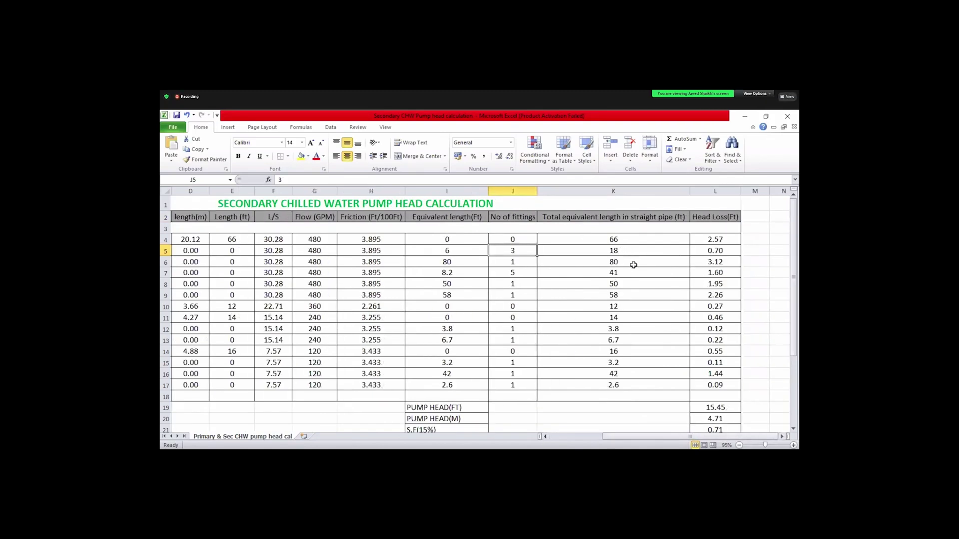
pyautogui.click(610, 250)
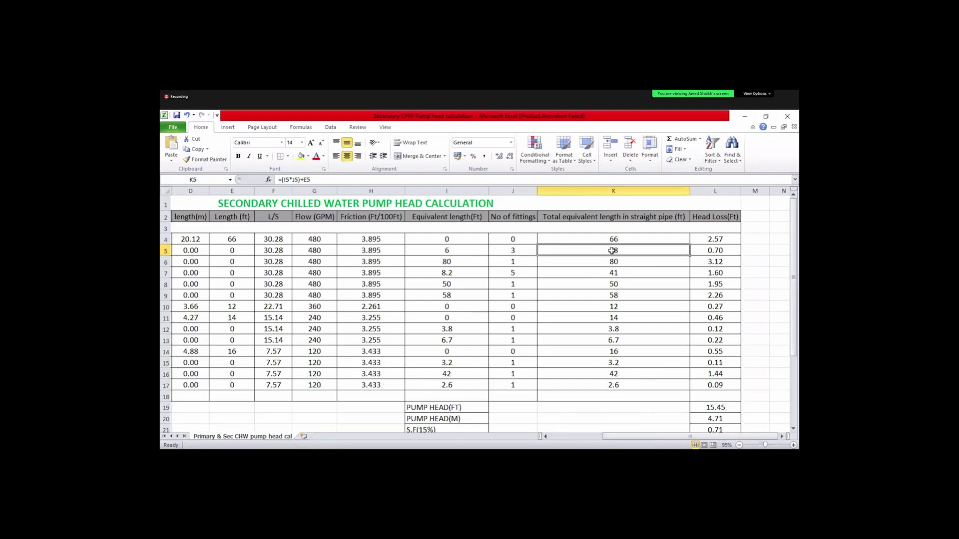
pyautogui.click(756, 93)
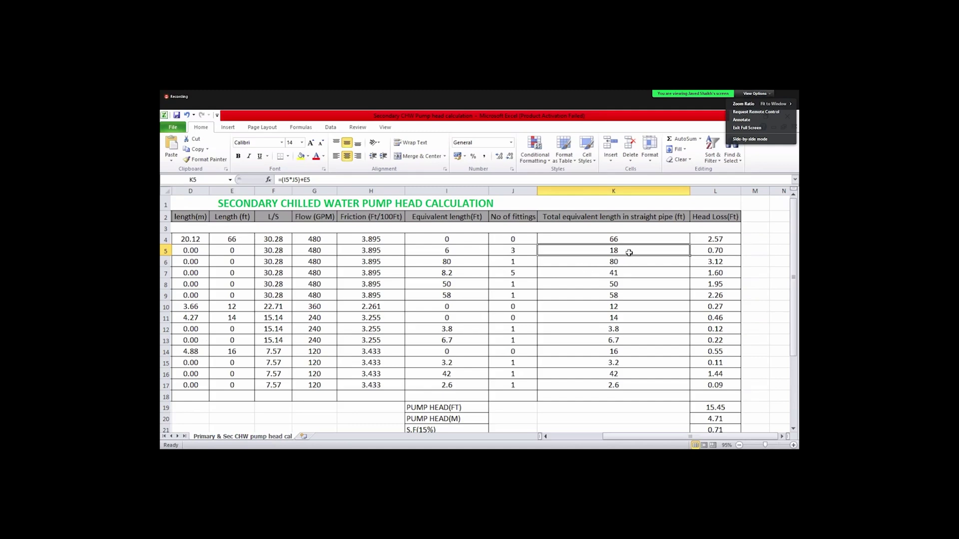
# Review how the friction column relates to flow and pipe size for the section A-I rows
pyautogui.click(372, 218)
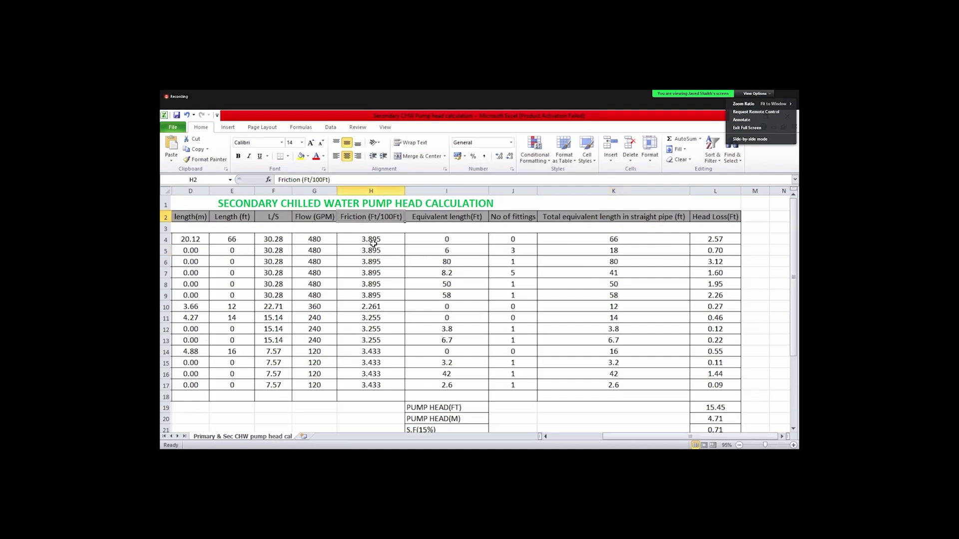
pyautogui.click(314, 252)
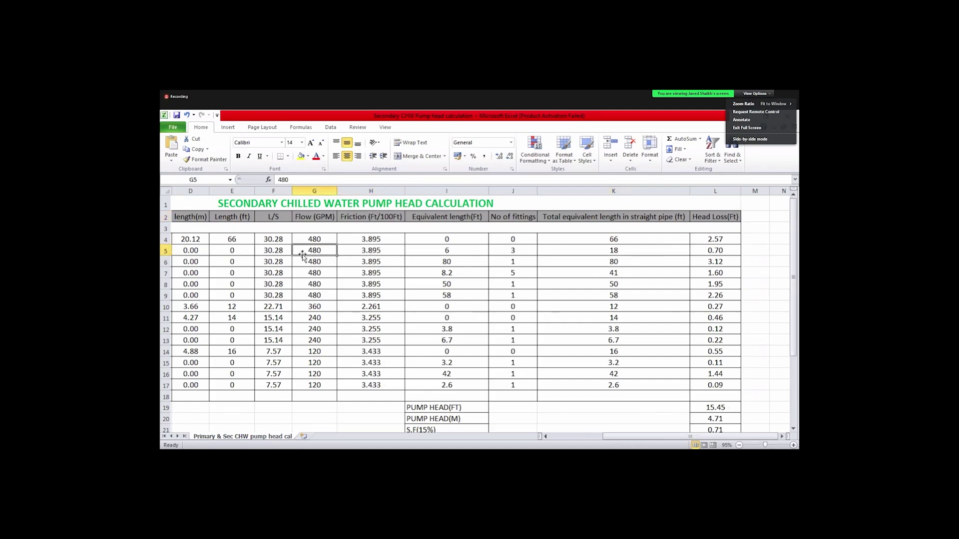
pyautogui.moveTo(609, 439); pyautogui.dragTo(593, 438)
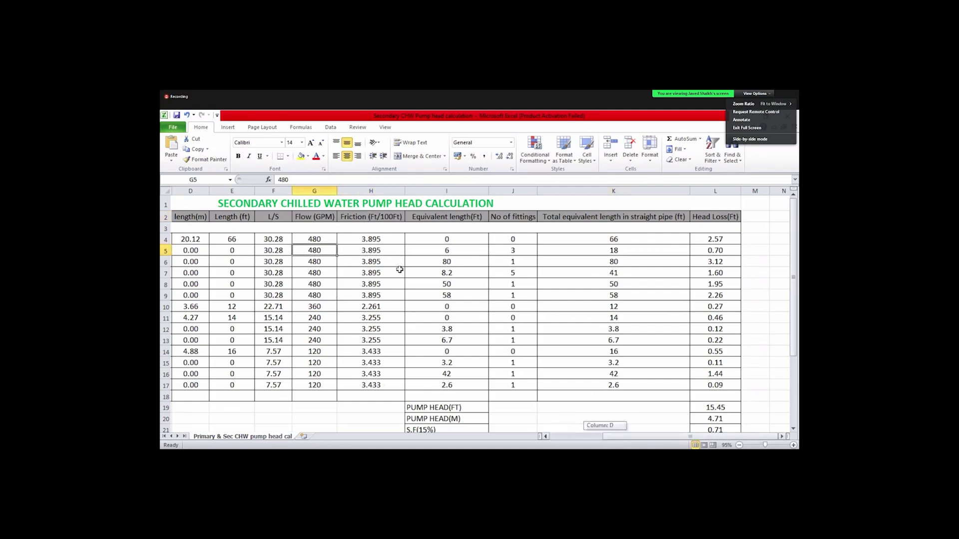
pyautogui.hscroll(-2, 445, 249)
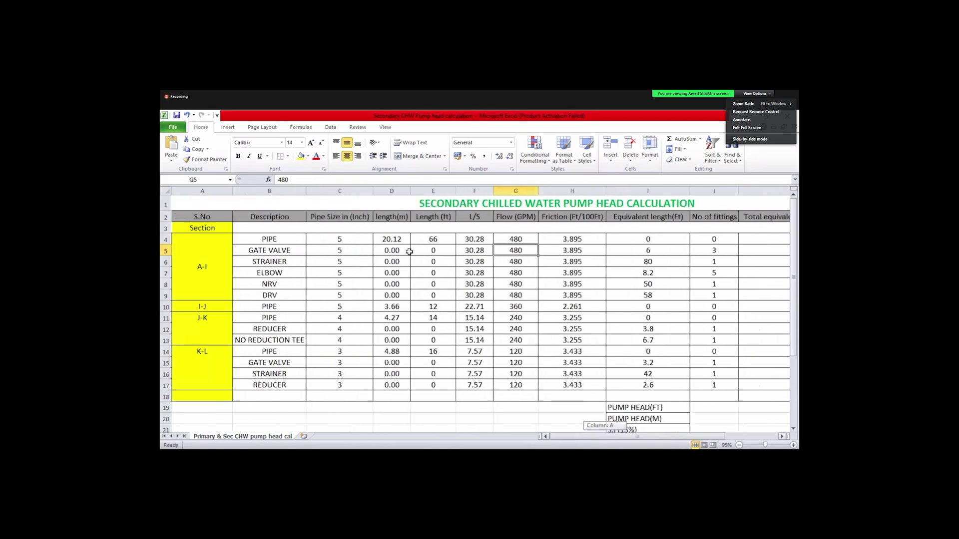
pyautogui.click(352, 240)
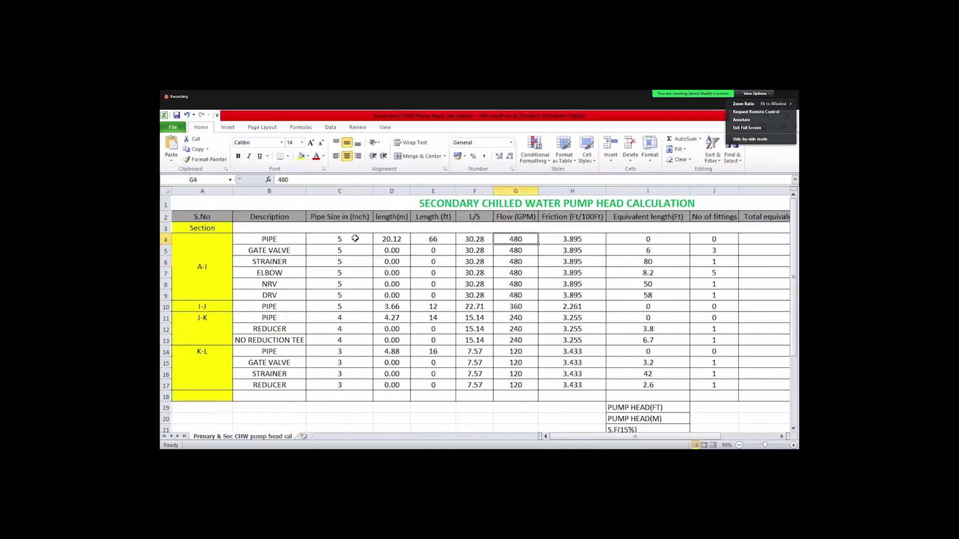
pyautogui.click(563, 217)
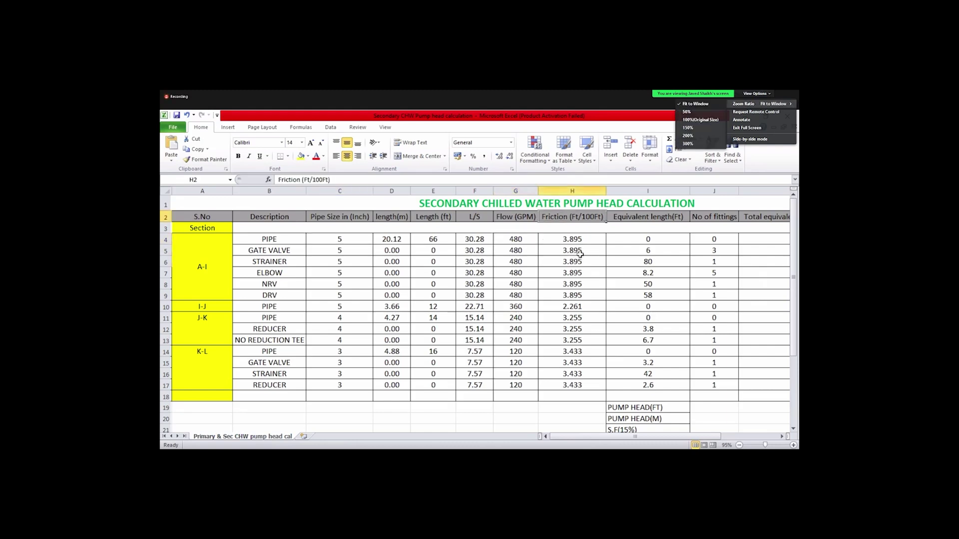
pyautogui.click(343, 273)
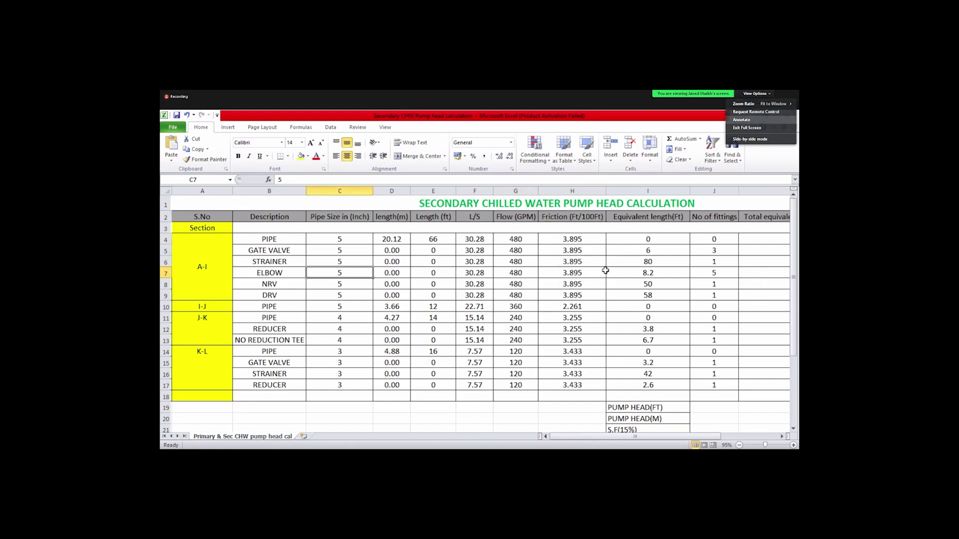
# Inspect the gate valve's head loss formula in cell L5 and the pump head totals below the table
pyautogui.moveTo(633, 440); pyautogui.dragTo(738, 439)
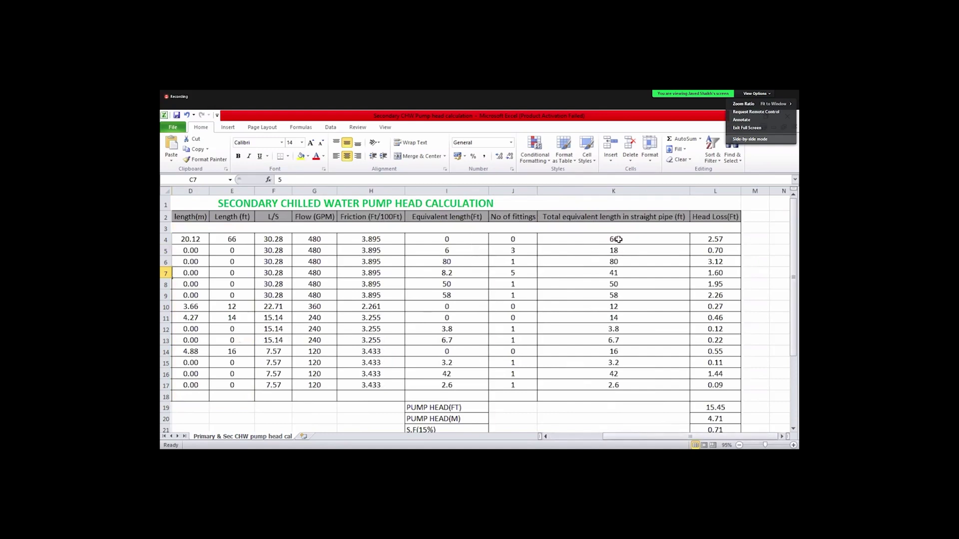
pyautogui.click(727, 250)
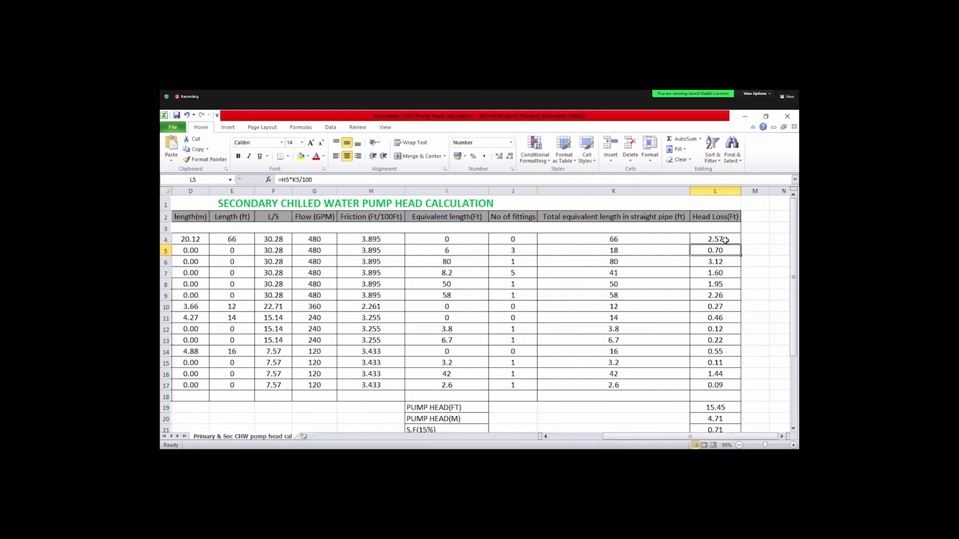
pyautogui.scroll(-1, 723, 360)
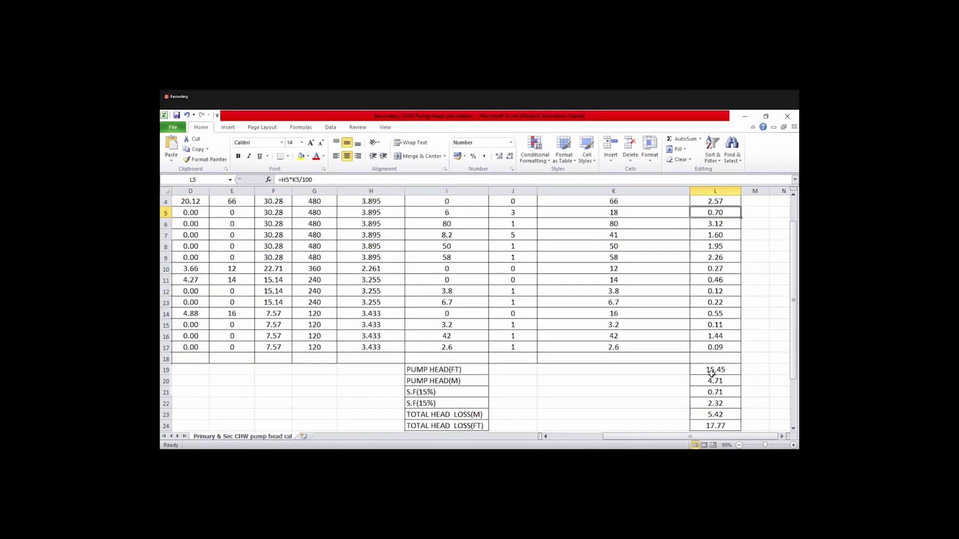
pyautogui.scroll(1, 636, 440)
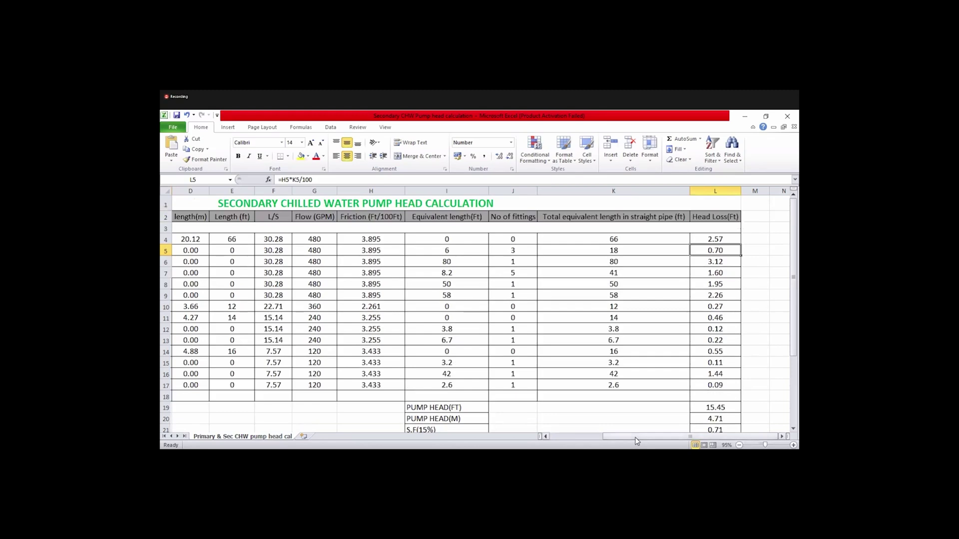
# Review the strainer entry in row 6, covering its description, pipe size and flow, and select the equivalent length column
pyautogui.hscroll(-3, 221, 263)
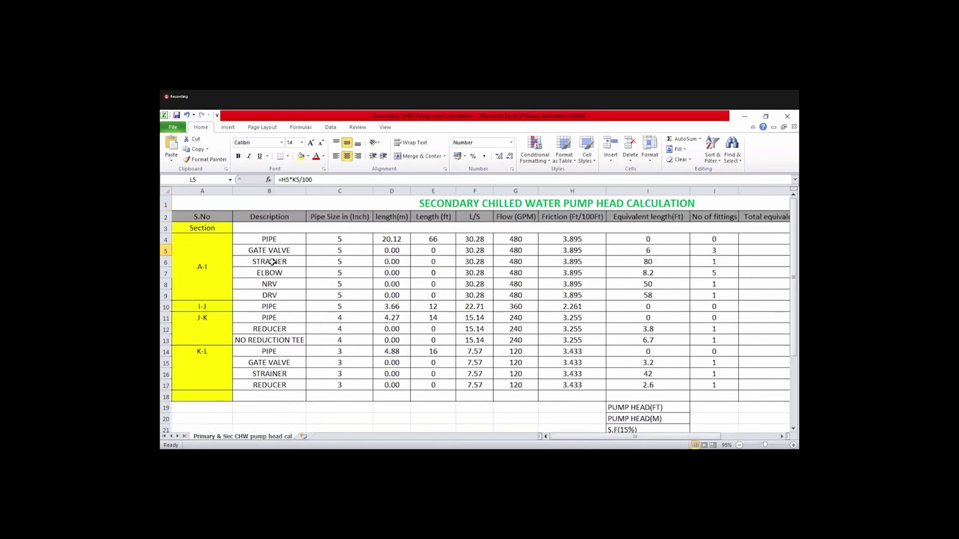
pyautogui.click(304, 266)
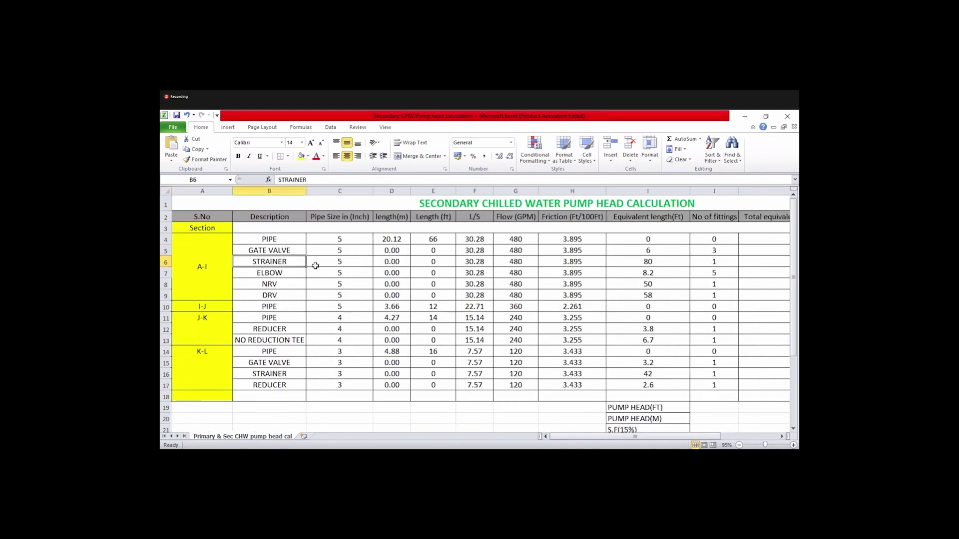
pyautogui.click(342, 264)
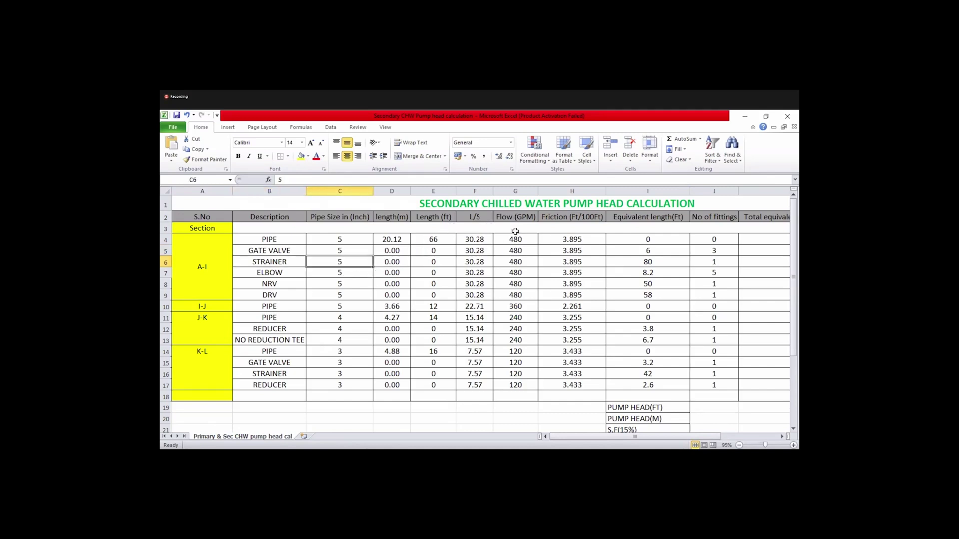
pyautogui.click(522, 261)
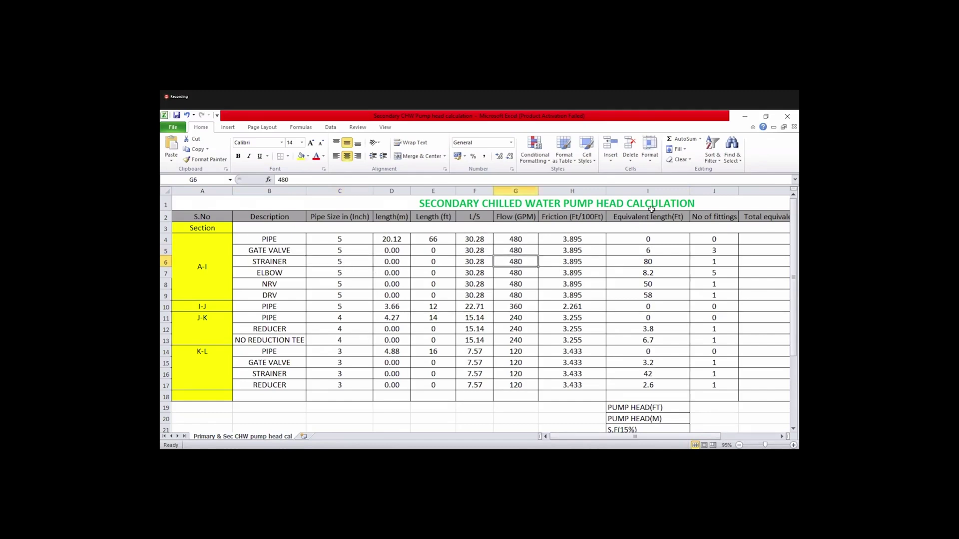
pyautogui.click(648, 192)
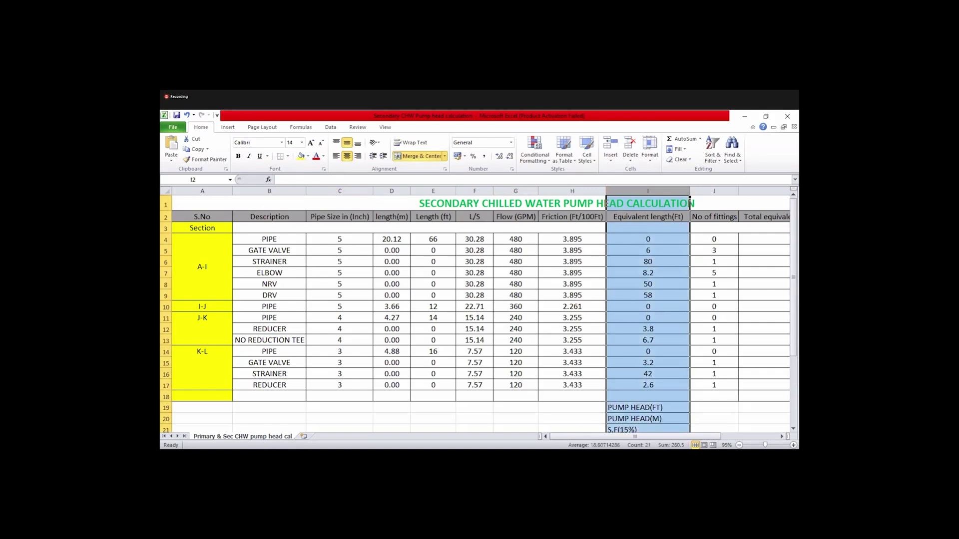
# Switch to the ASHRAE pipe head loss PDF and examine the valve and Y-type strainer columns of Table 10
pyautogui.hotkey('alt', 'Tab')
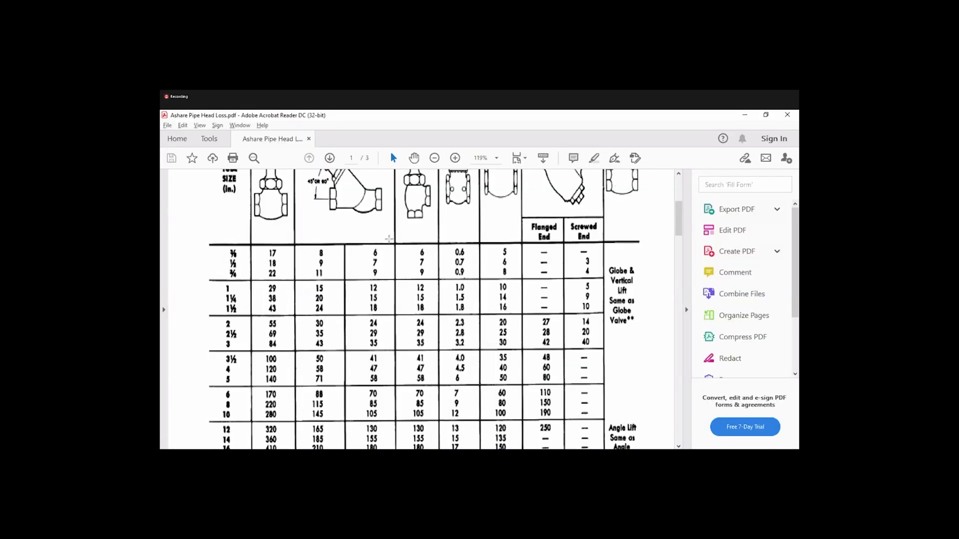
pyautogui.scroll(3, 389, 238)
pyautogui.scroll(5, 457, 274)
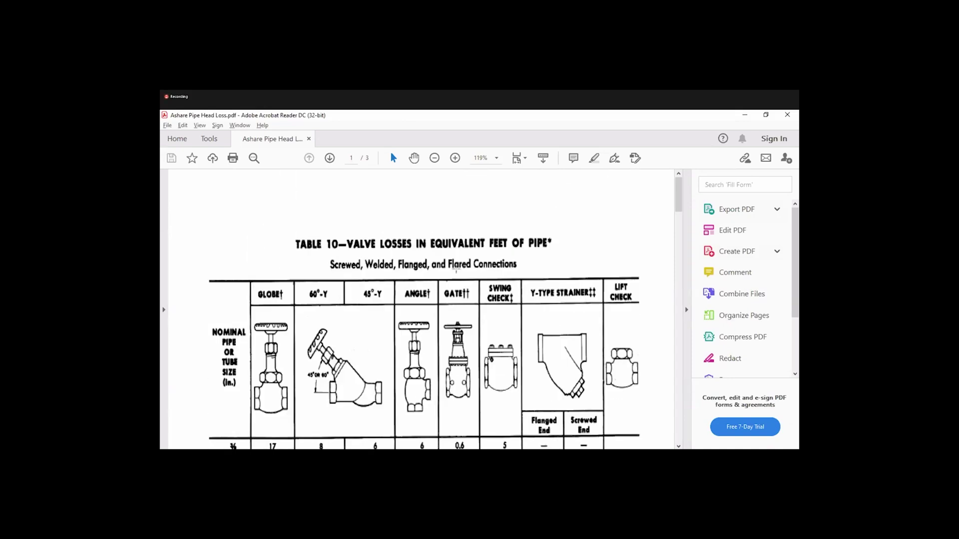
pyautogui.scroll(-4, 557, 231)
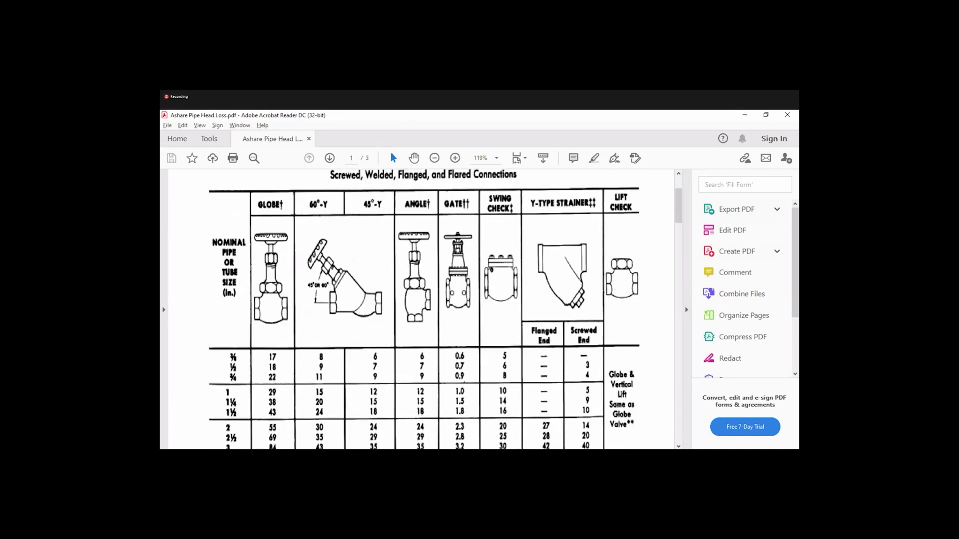
# Switch to the LULU AC drawing in AutoCAD and examine the strainer on the pump's suction line
pyautogui.click(515, 449)
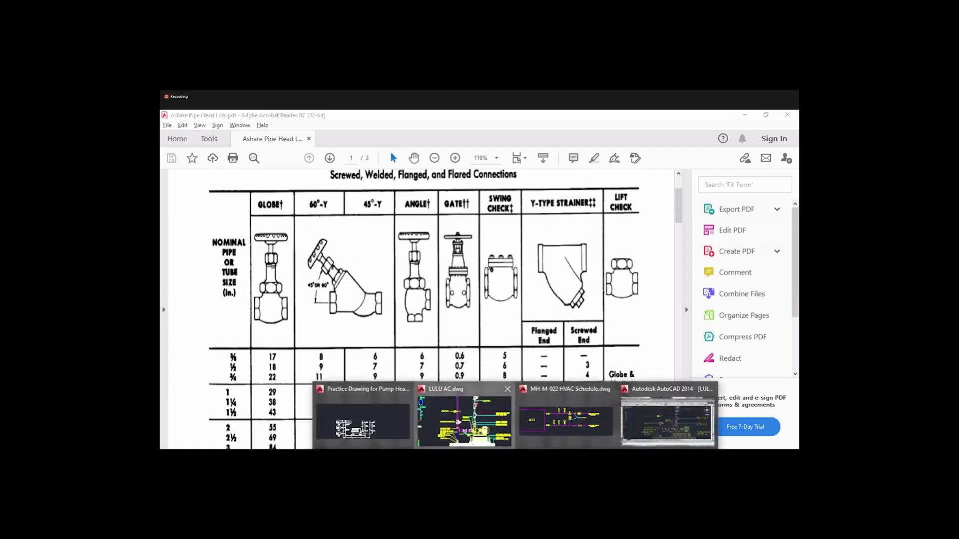
pyautogui.click(464, 419)
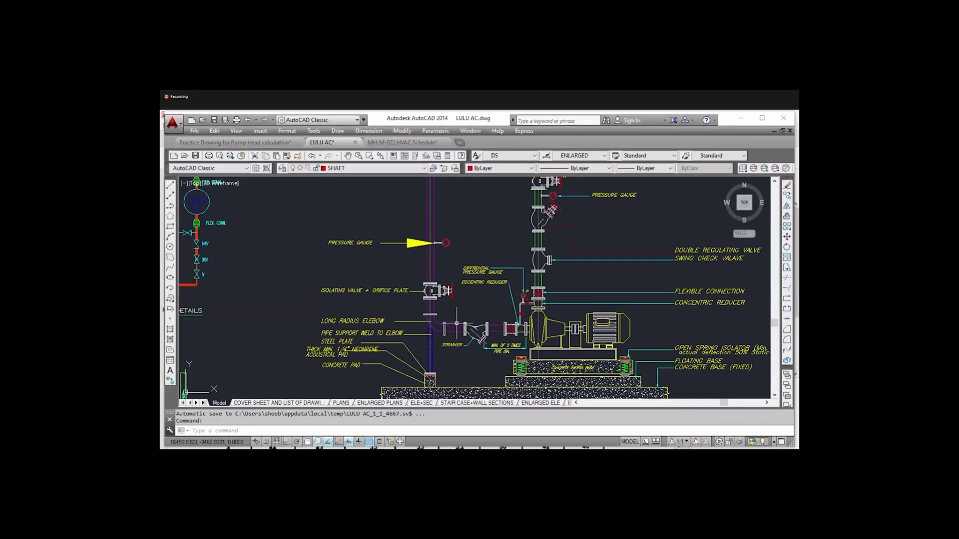
pyautogui.scroll(3, 475, 339)
pyautogui.scroll(-2, 475, 338)
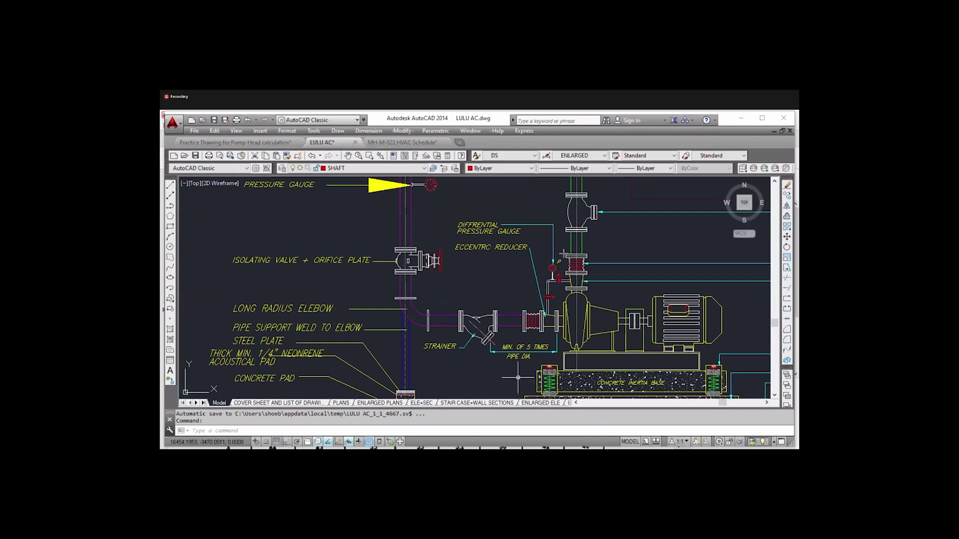
# Return to the ASHRAE PDF and look up the flanged-end Y-type strainer's equivalent length for 5-inch pipe in Table 10
pyautogui.hotkey('alt', 'Tab')
pyautogui.scroll(-3, 559, 278)
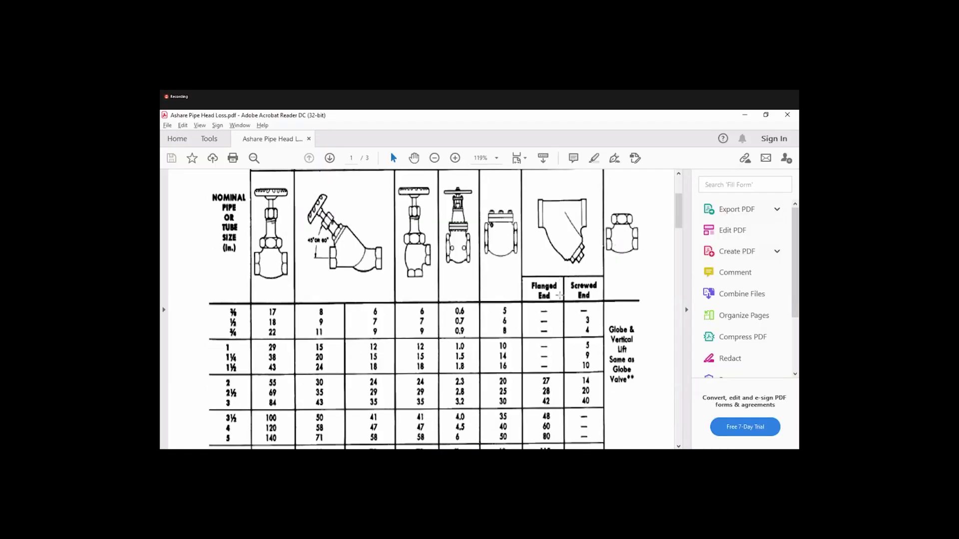
pyautogui.scroll(-2, 541, 218)
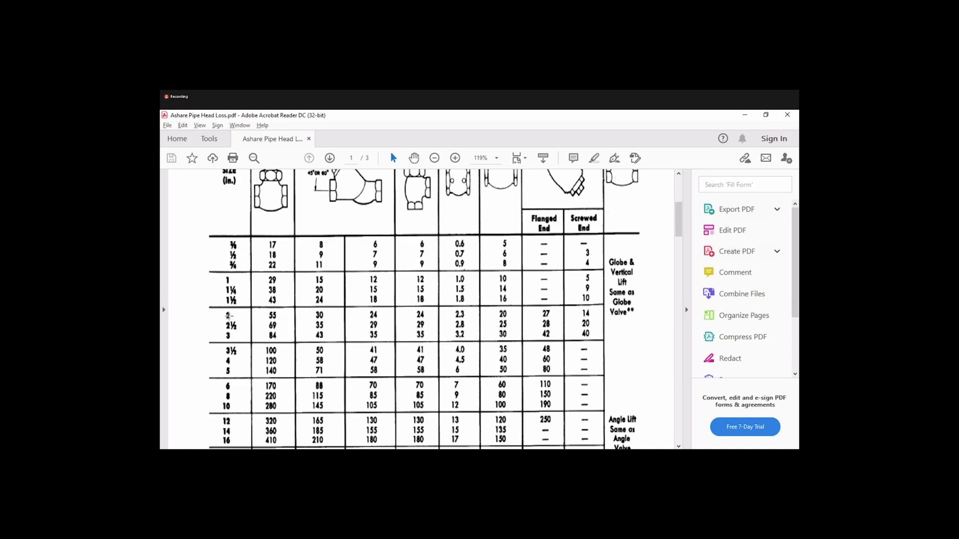
pyautogui.scroll(1, 324, 337)
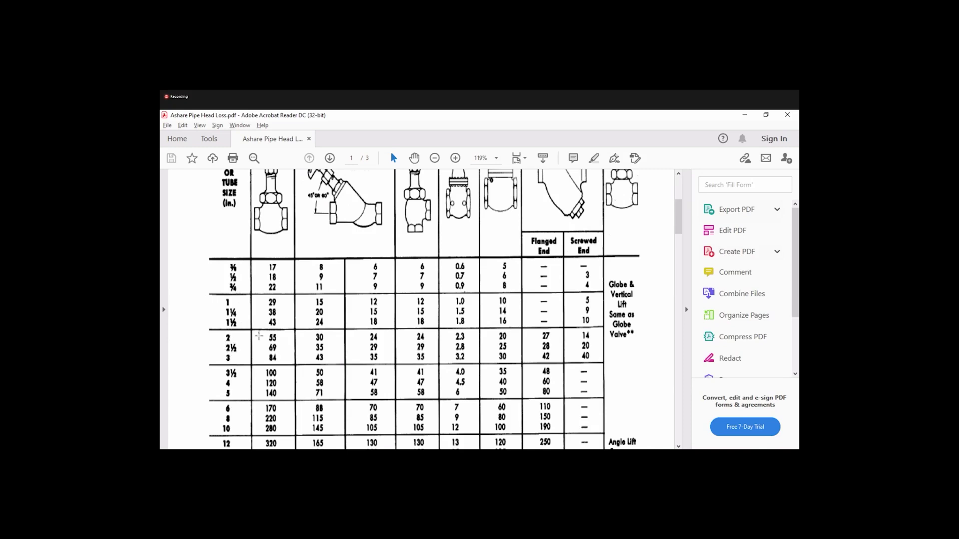
pyautogui.scroll(3, 407, 345)
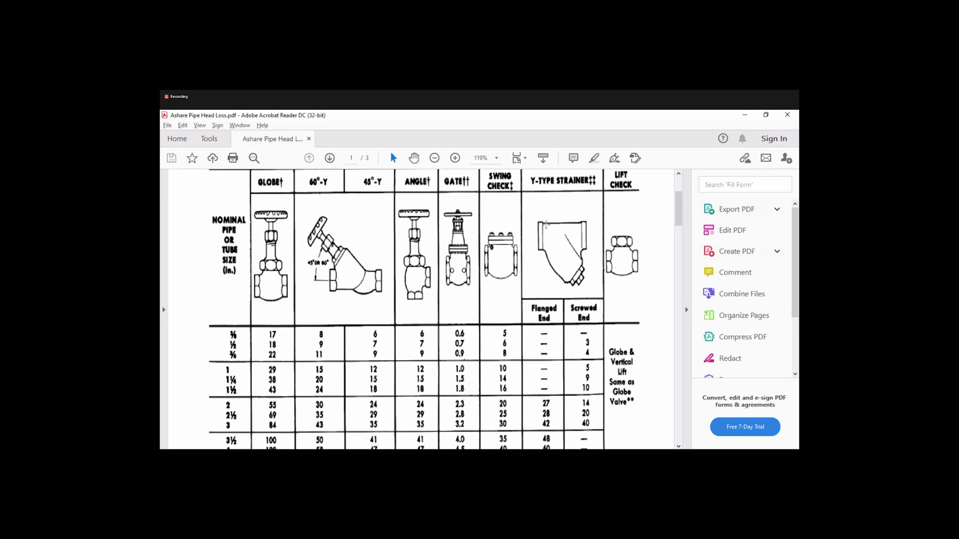
pyautogui.scroll(-2, 551, 233)
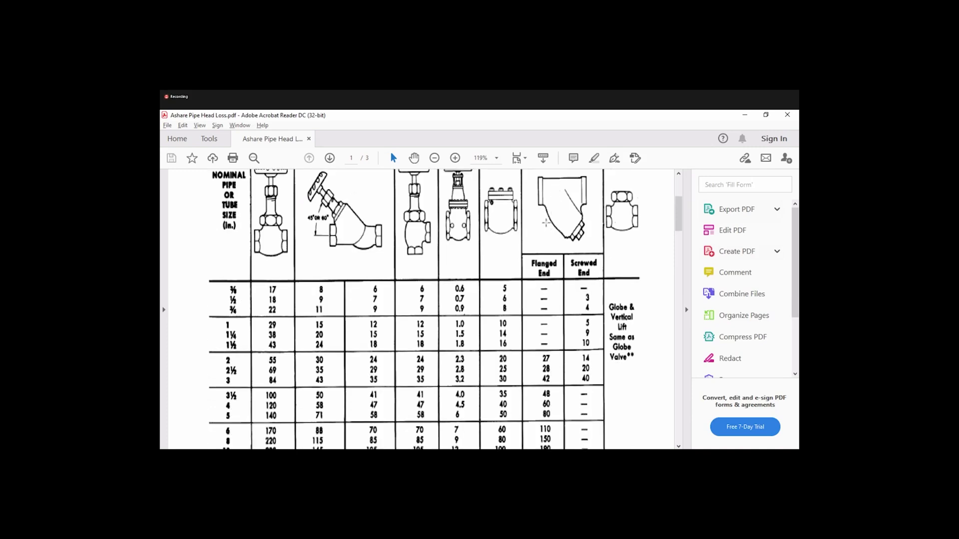
pyautogui.scroll(-1, 384, 349)
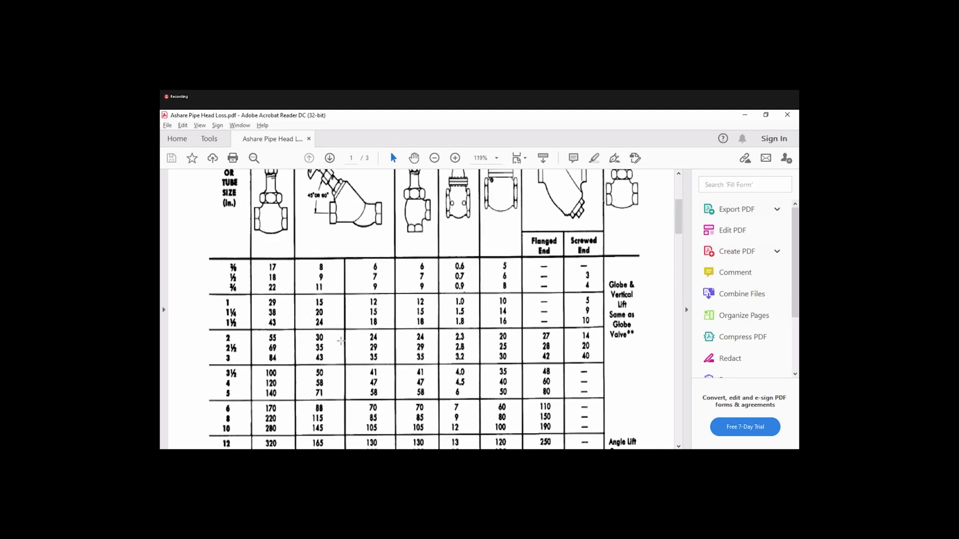
pyautogui.scroll(1, 341, 341)
pyautogui.scroll(-2, 528, 273)
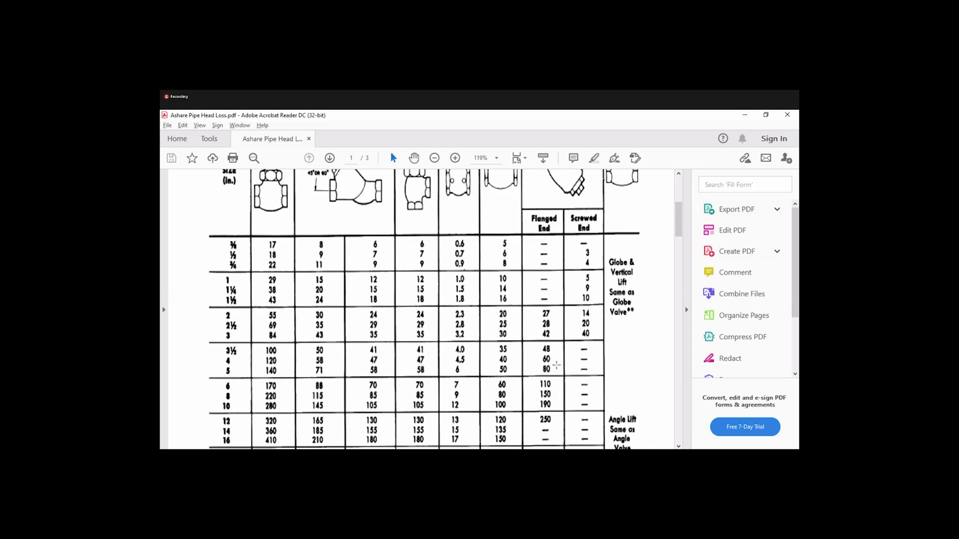
# Return to the pump head Excel sheet and inspect the strainer's equivalent length, number of fittings, total equivalent length and head loss formulas in row 6
pyautogui.moveTo(580, 432)
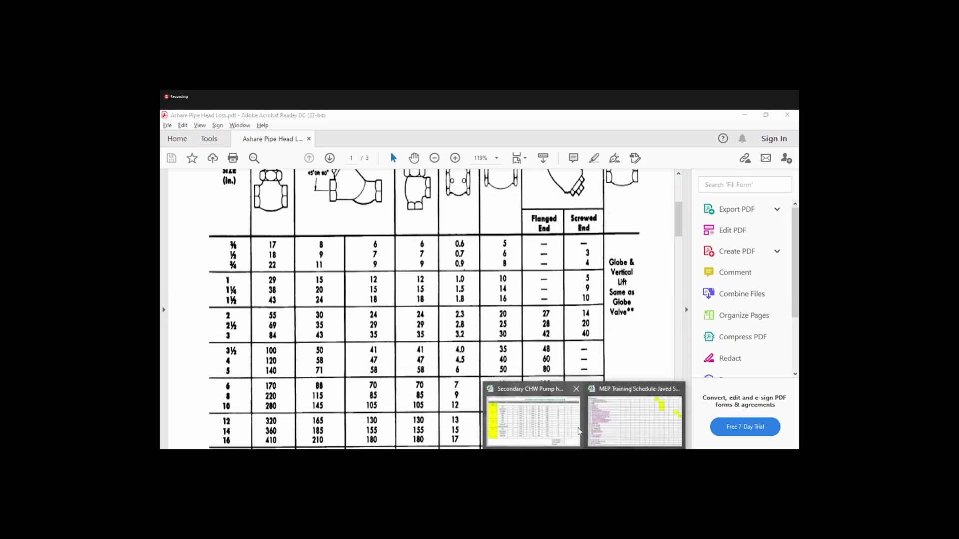
pyautogui.click(535, 425)
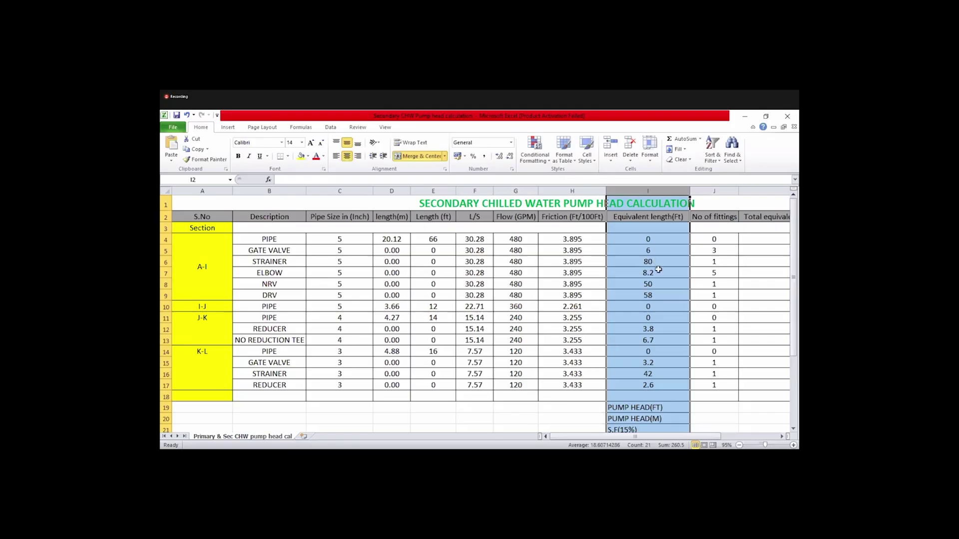
pyautogui.click(647, 261)
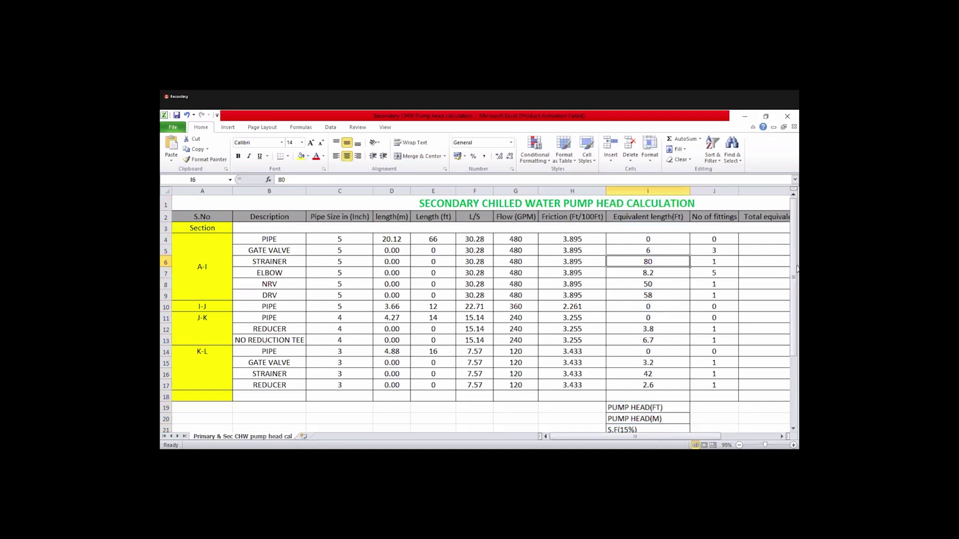
pyautogui.press('Right')
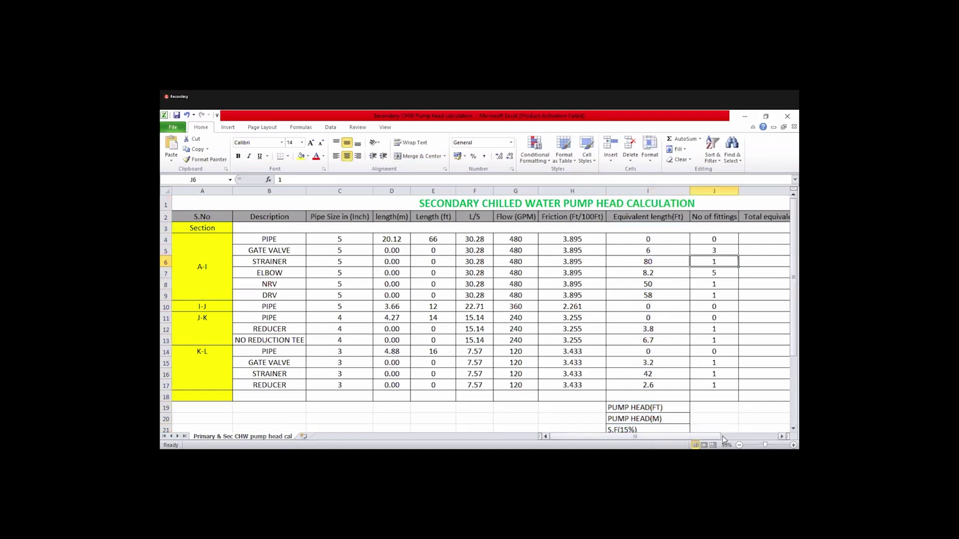
pyautogui.hscroll(3, 724, 438)
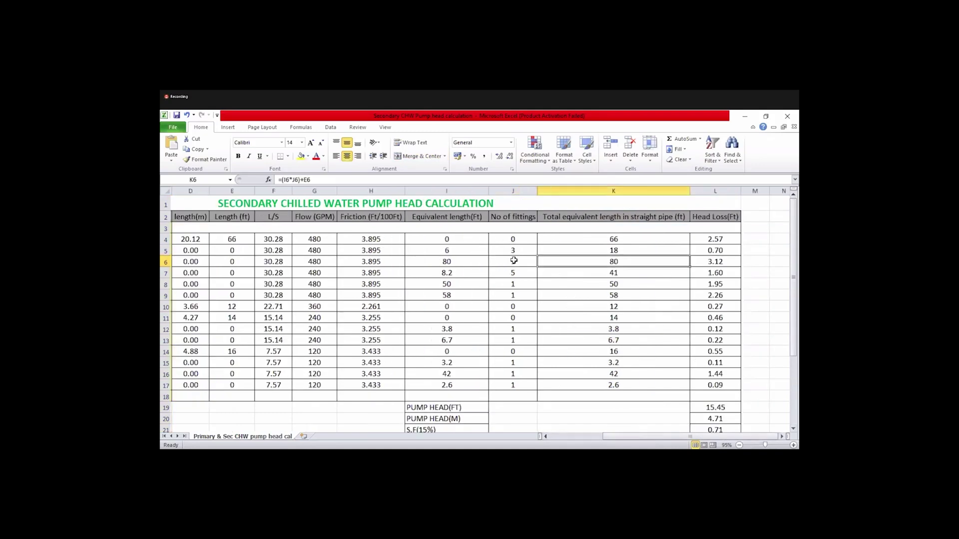
pyautogui.press('Left')
pyautogui.doubleClick(613, 263)
pyautogui.click(709, 260)
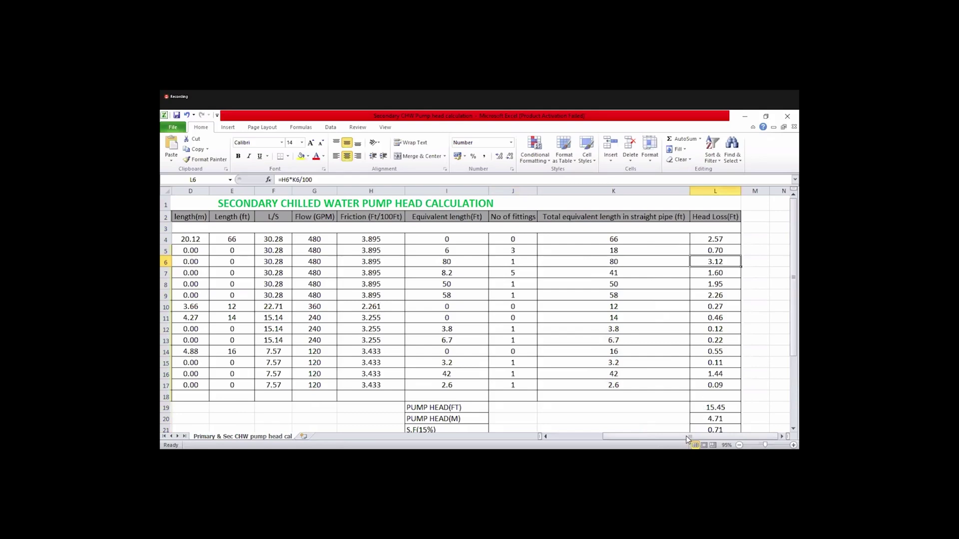
# Go back to the description column and select the section A-I elbow entry in row 7
pyautogui.moveTo(686, 437); pyautogui.dragTo(652, 437)
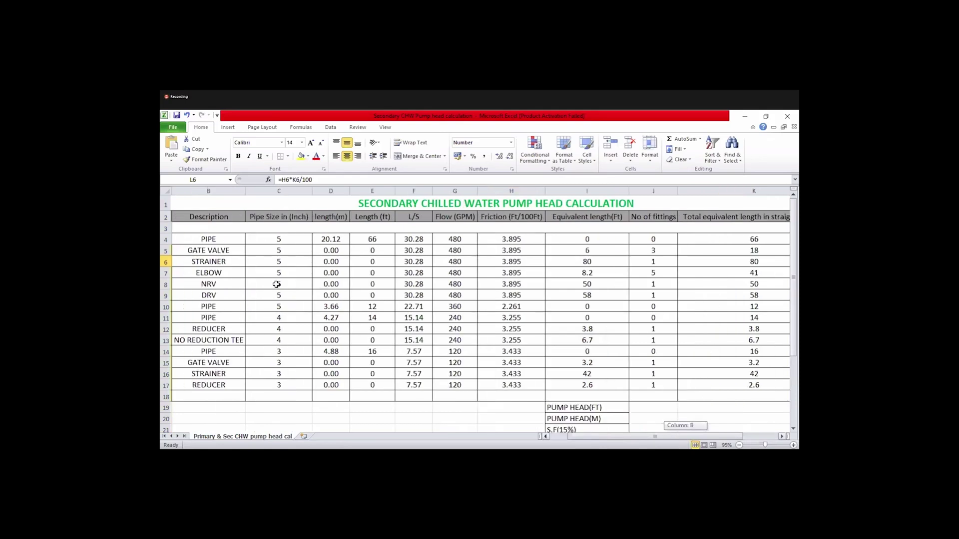
pyautogui.moveTo(276, 285); pyautogui.dragTo(270, 274)
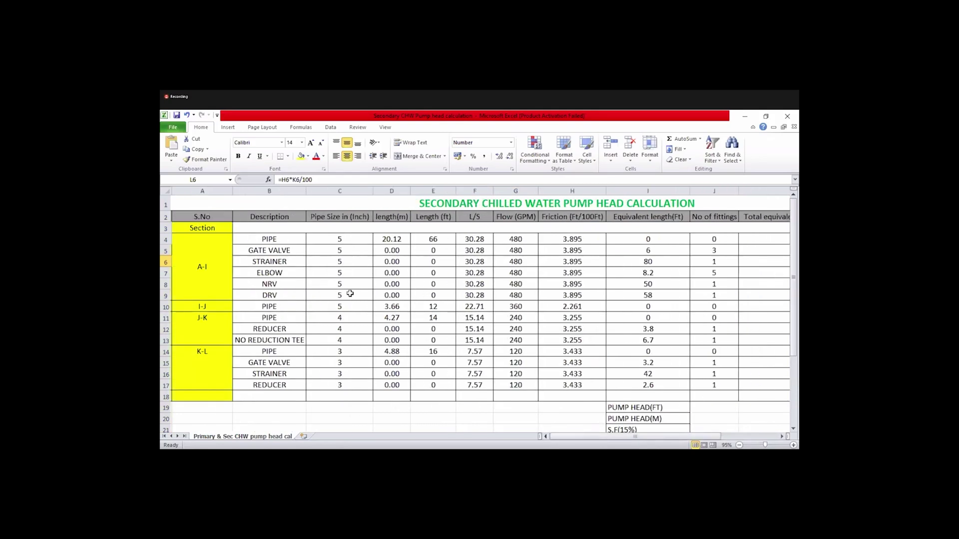
pyautogui.click(270, 273)
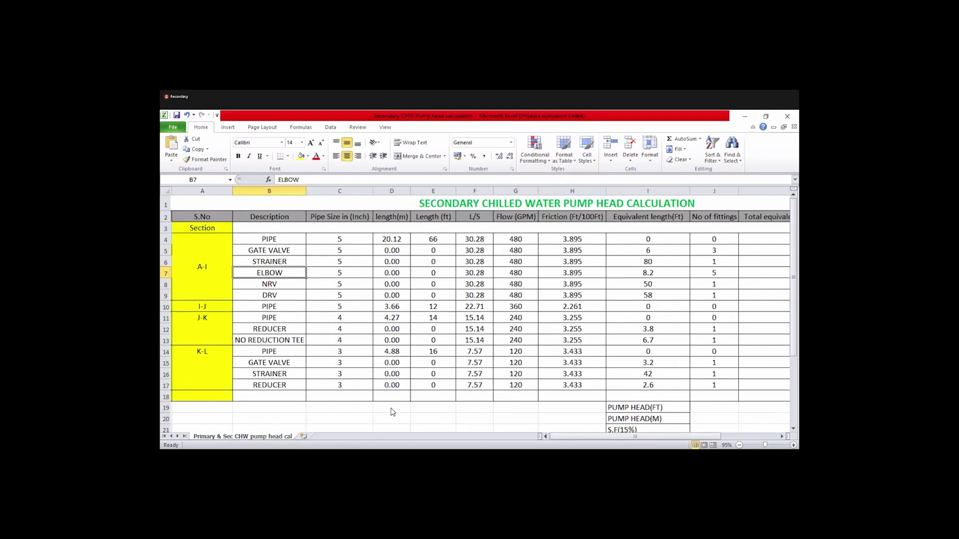
# Switch to the Practice Drawing for Pump Head calculation in AutoCAD and examine the chiller-to-AHU piping layout
pyautogui.click(515, 452)
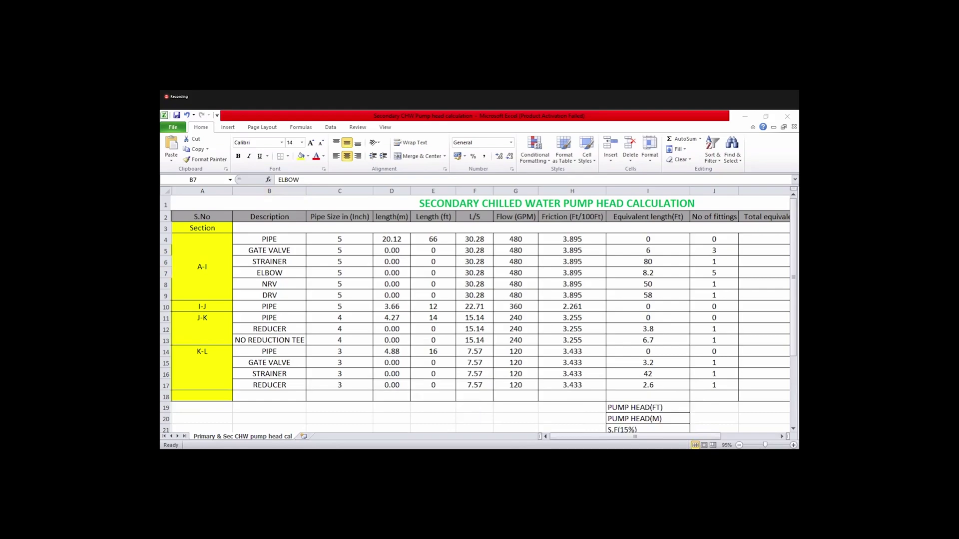
pyautogui.hotkey('alt', 'Tab')
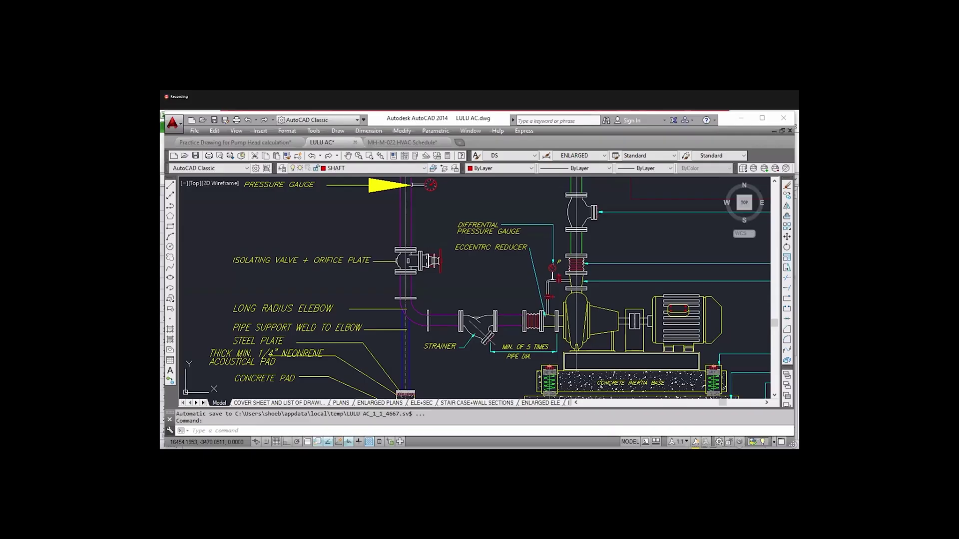
pyautogui.hotkey('ctrl', 'Tab')
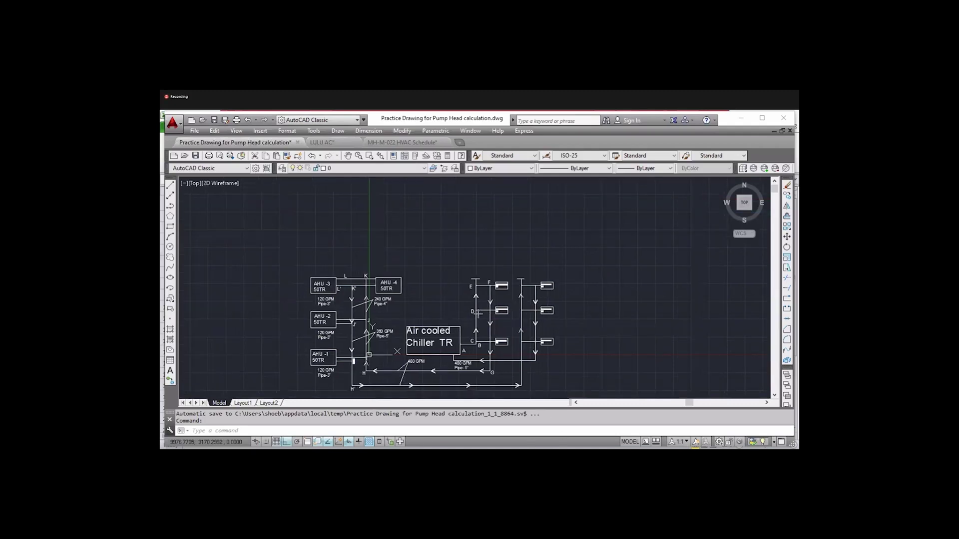
pyautogui.scroll(2, 409, 395)
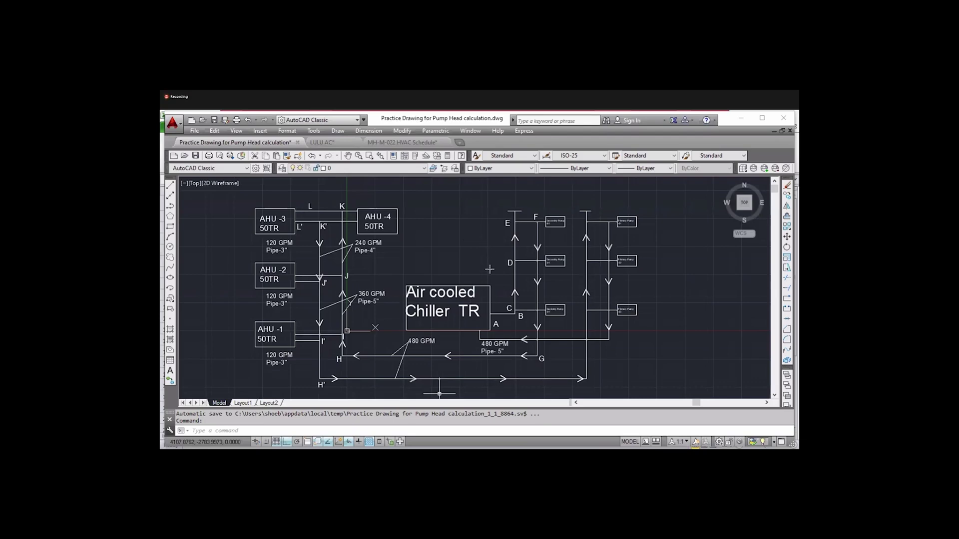
# Return to the ASHRAE PDF and locate the smooth bend elbows in Table 11, Fitting Losses in Equivalent Feet of Pipe
pyautogui.hotkey('alt', 'Tab')
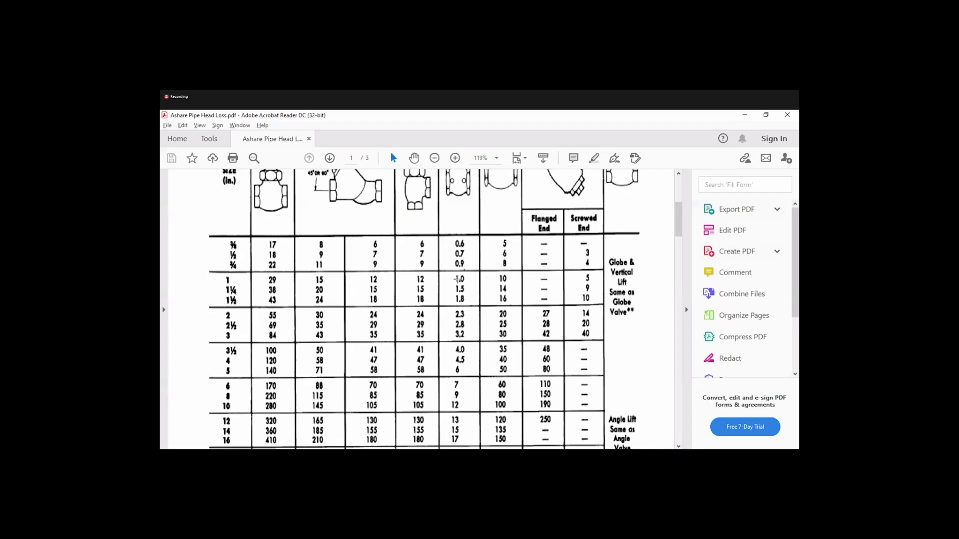
pyautogui.scroll(5, 416, 278)
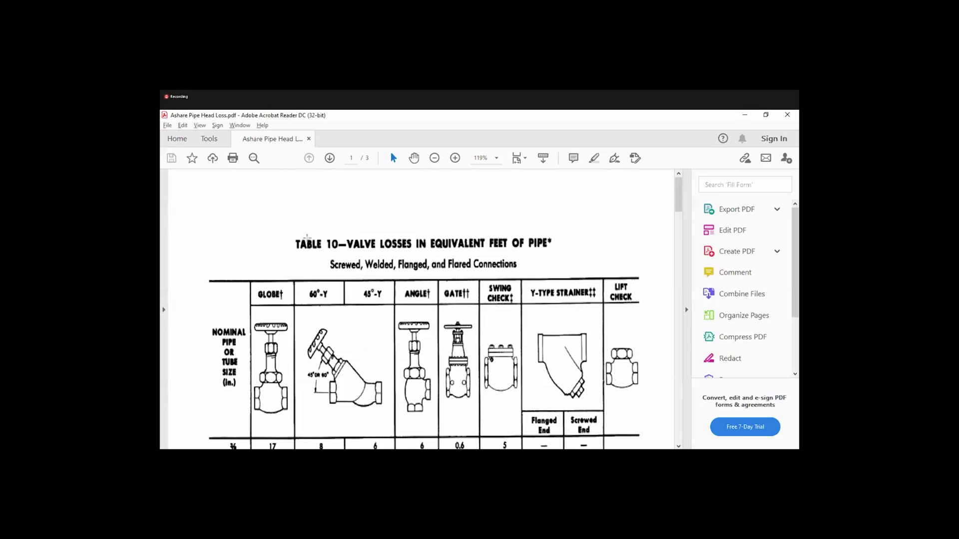
pyautogui.scroll(-12, 359, 259)
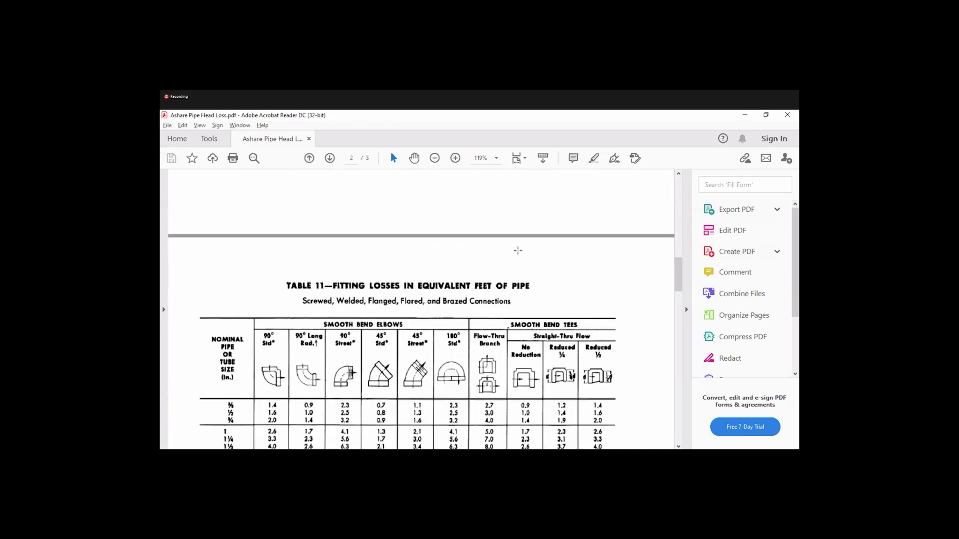
pyautogui.scroll(-2, 519, 250)
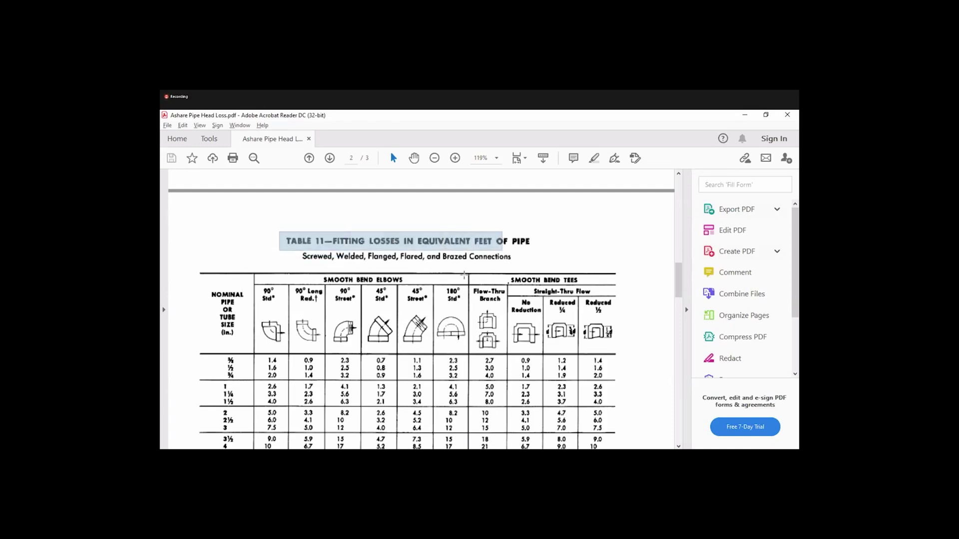
pyautogui.scroll(-2, 320, 295)
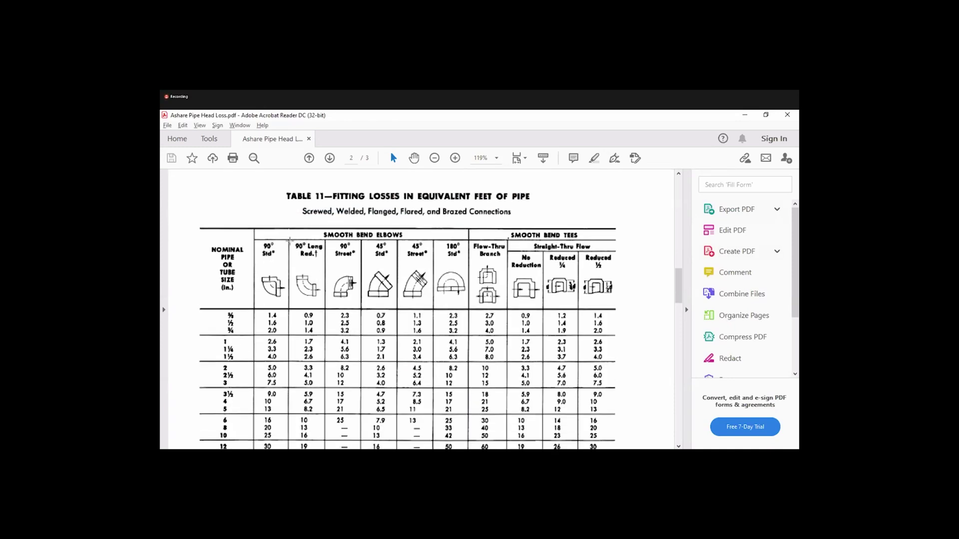
# Mark the 90° Long Rad. elbow heading in Table 11 and compare its values with the standard elbow across pipe sizes
pyautogui.moveTo(291, 242); pyautogui.dragTo(319, 283)
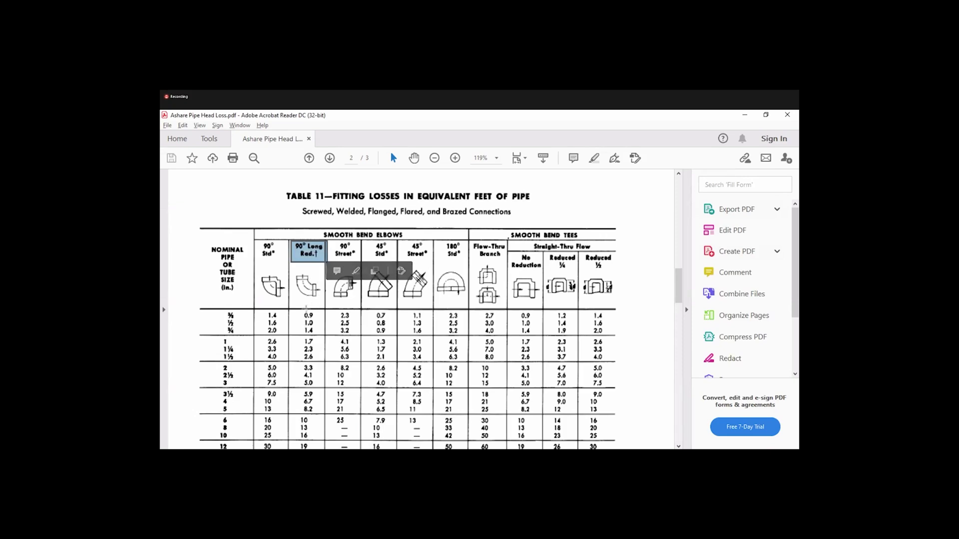
pyautogui.click(275, 251)
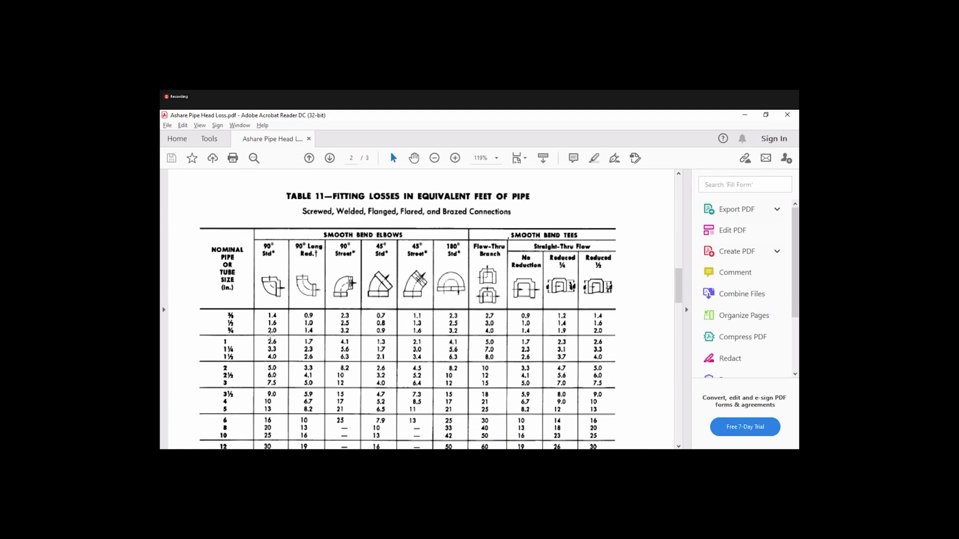
pyautogui.scroll(-3, 231, 342)
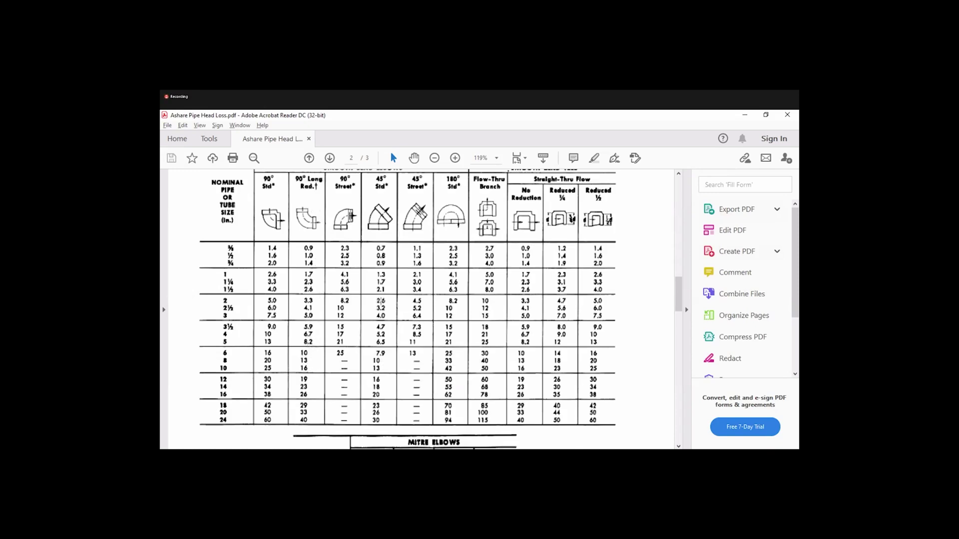
pyautogui.scroll(3, 310, 372)
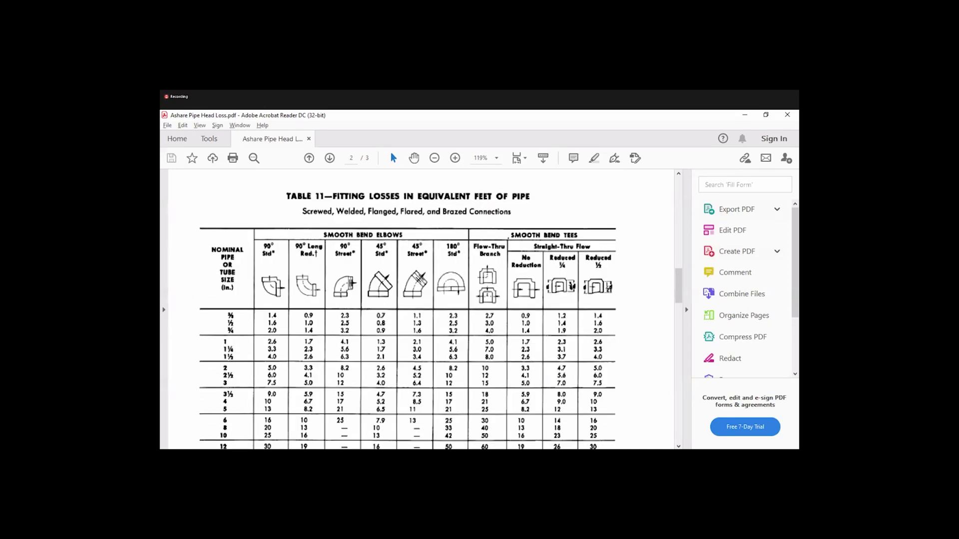
# Return to the Secondary CHW pump head workbook in Excel and review the elbow's equivalent length and the NRV row's friction, flow and pipe size
pyautogui.scroll(1, 426, 310)
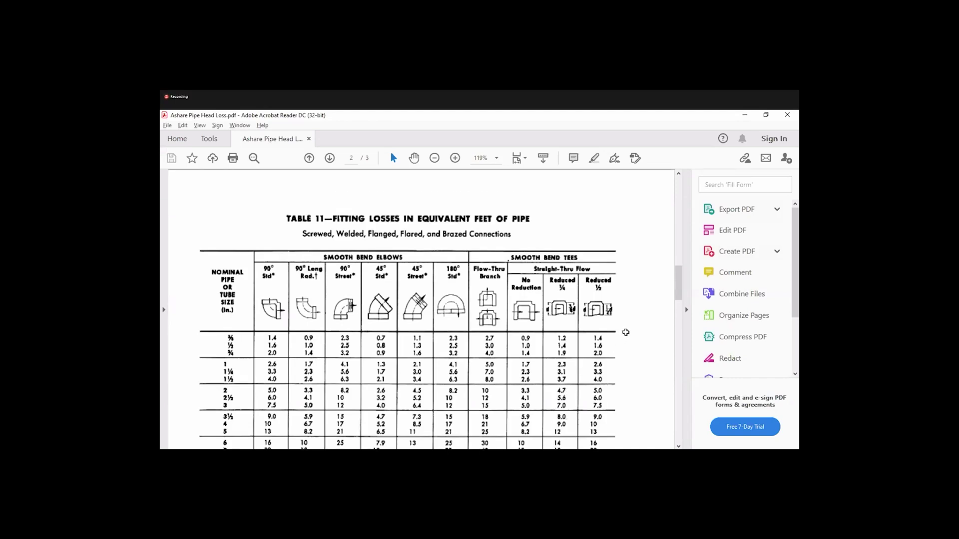
pyautogui.click(584, 449)
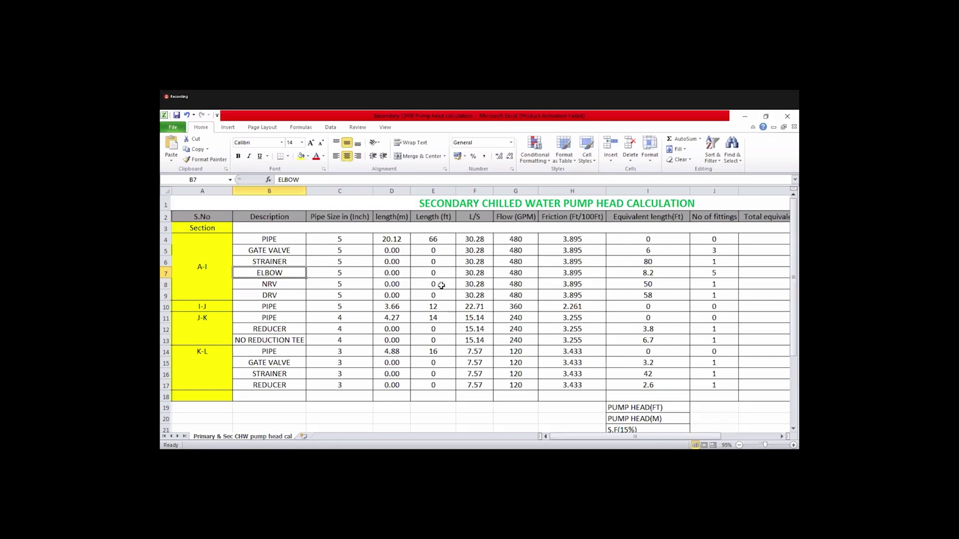
pyautogui.click(677, 271)
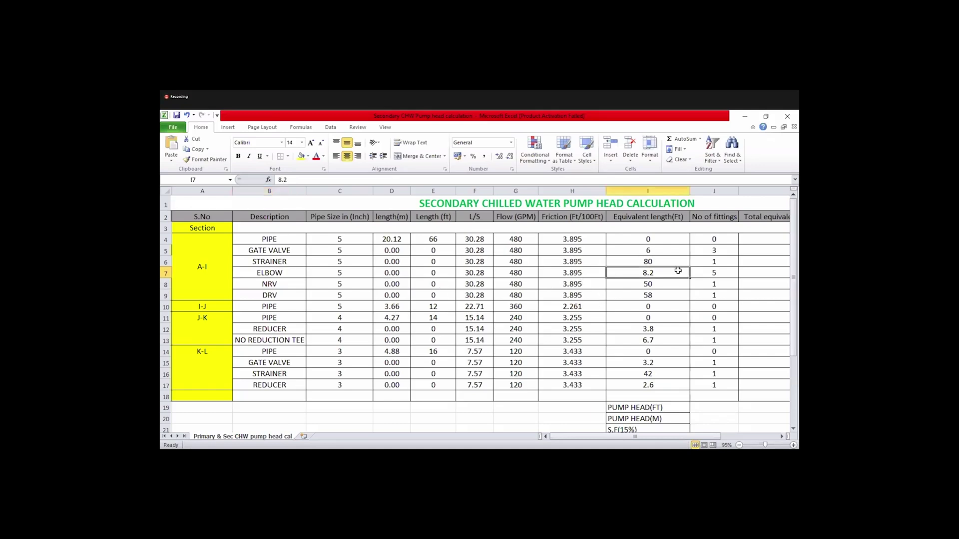
pyautogui.click(576, 294)
pyautogui.click(575, 283)
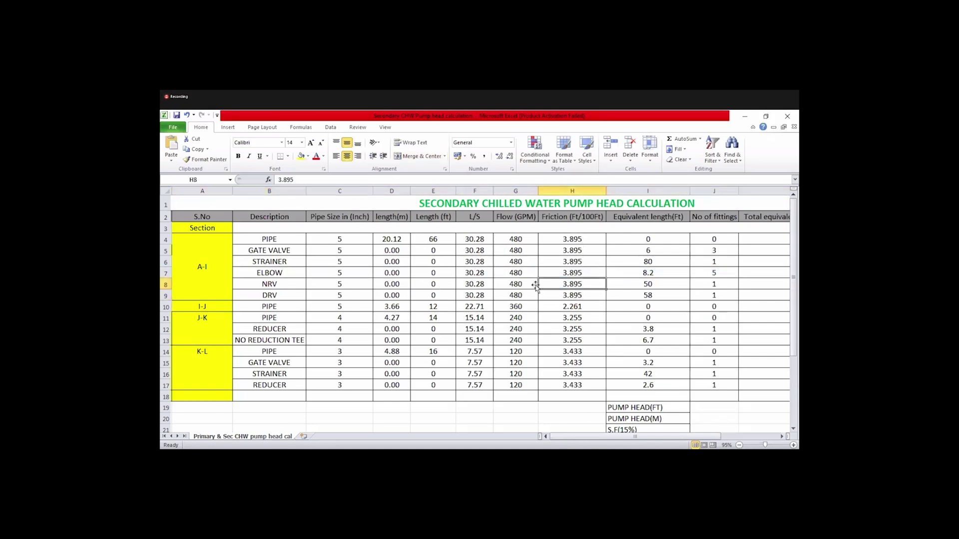
pyautogui.press('Left')
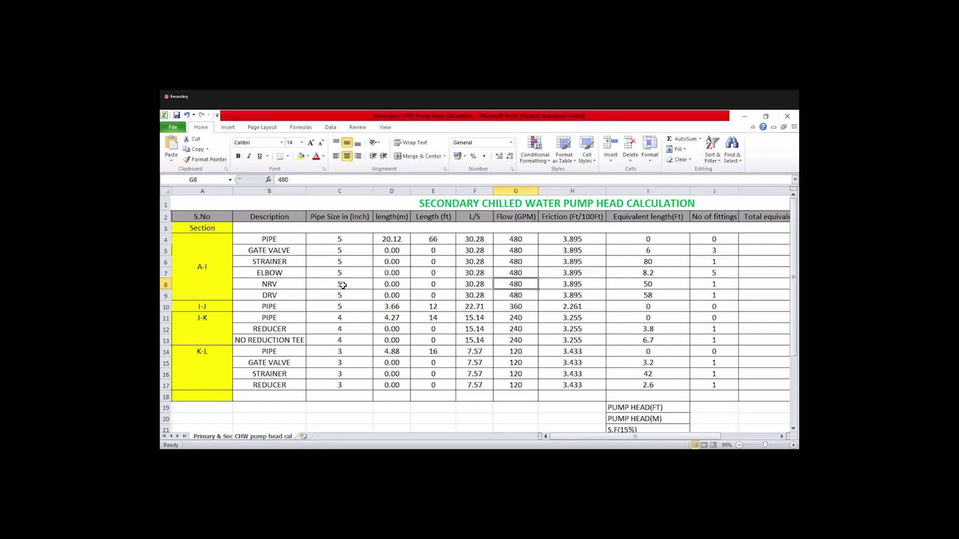
pyautogui.click(342, 285)
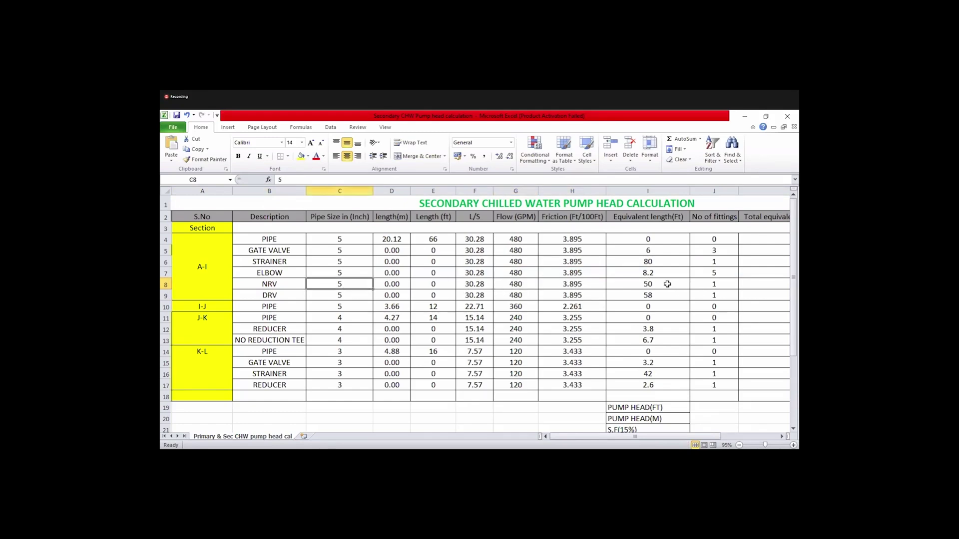
# Compare the elbow's equivalent length with its number of fittings in row 7
pyautogui.moveTo(657, 436); pyautogui.dragTo(712, 437)
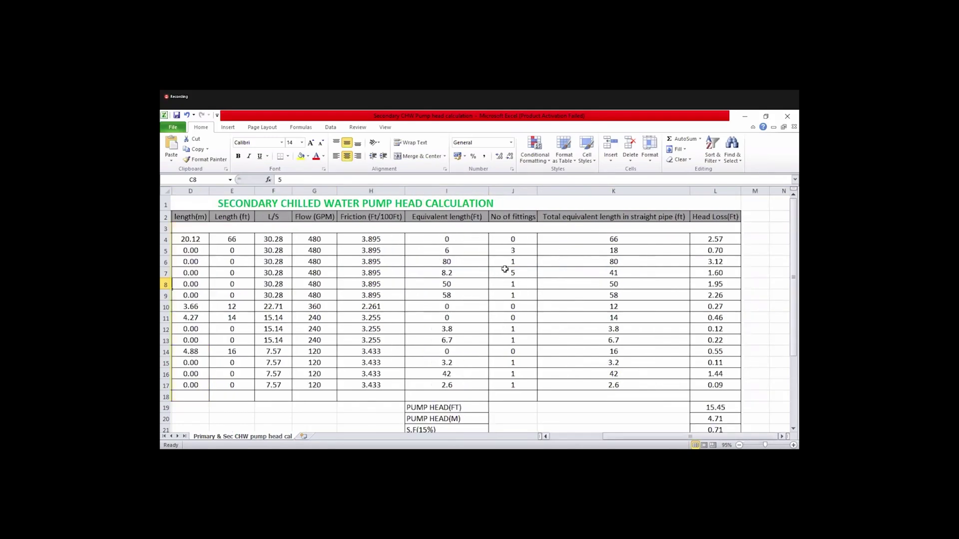
pyautogui.click(449, 272)
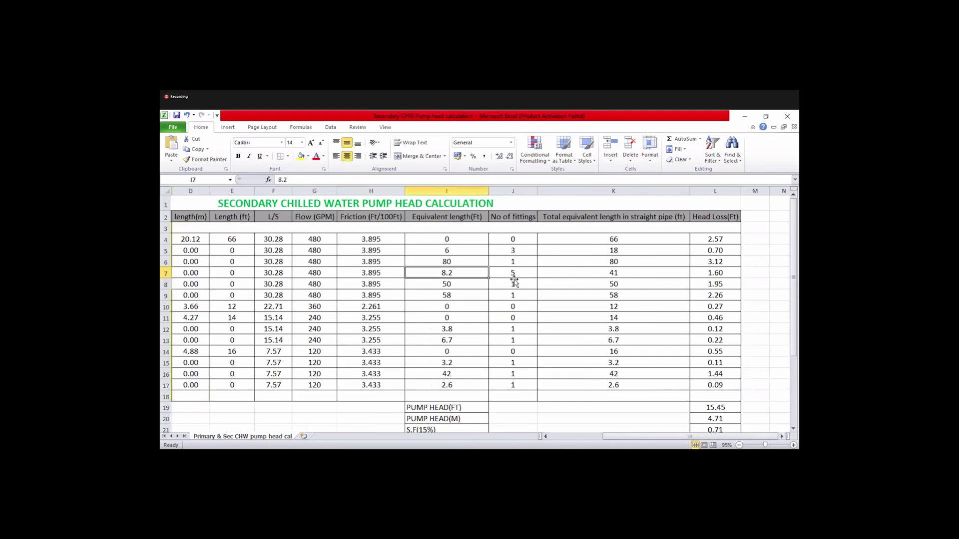
pyautogui.click(513, 217)
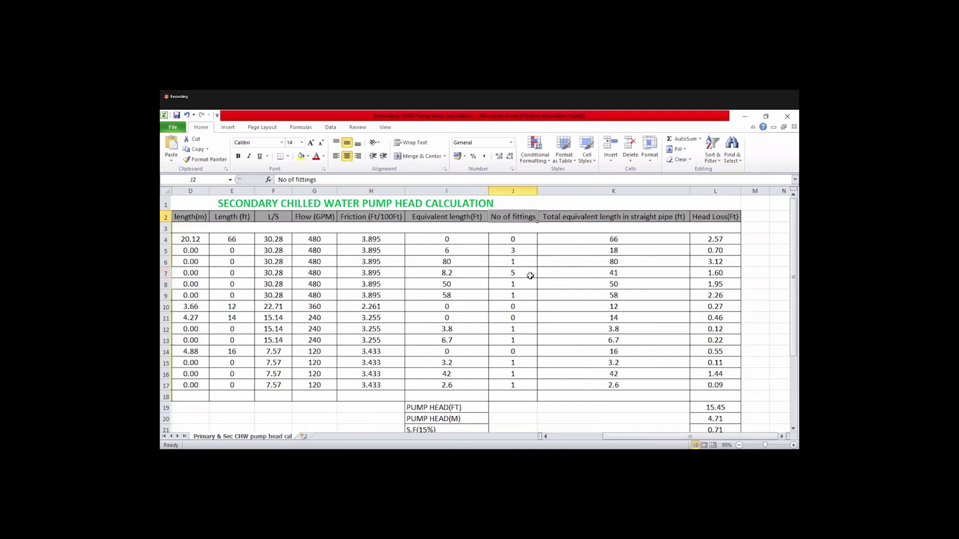
pyautogui.click(529, 276)
pyautogui.press('Left')
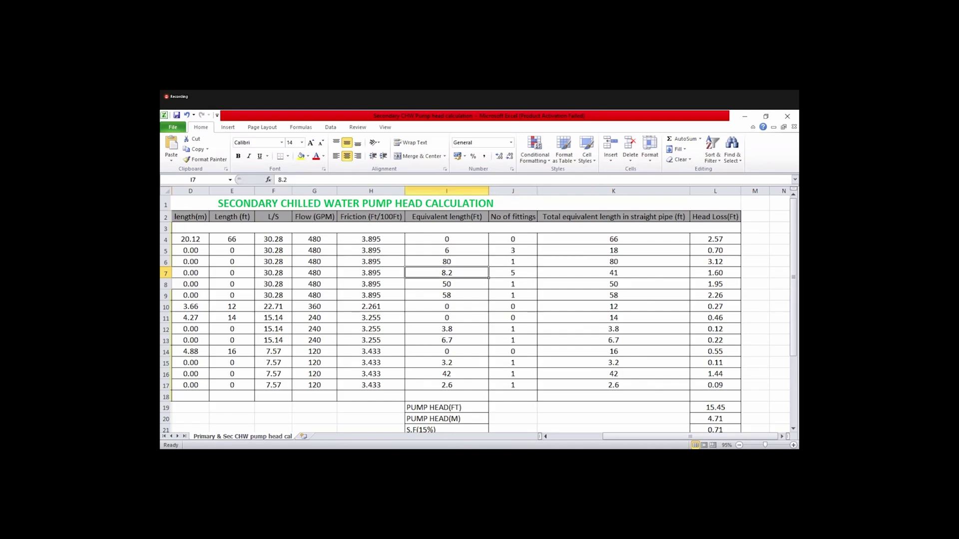
# Switch to Calculator, multiply 8.2 by 5 to check the elbow's total equivalent length, and put the calculator away
pyautogui.hotkey('alt', 'Tab')
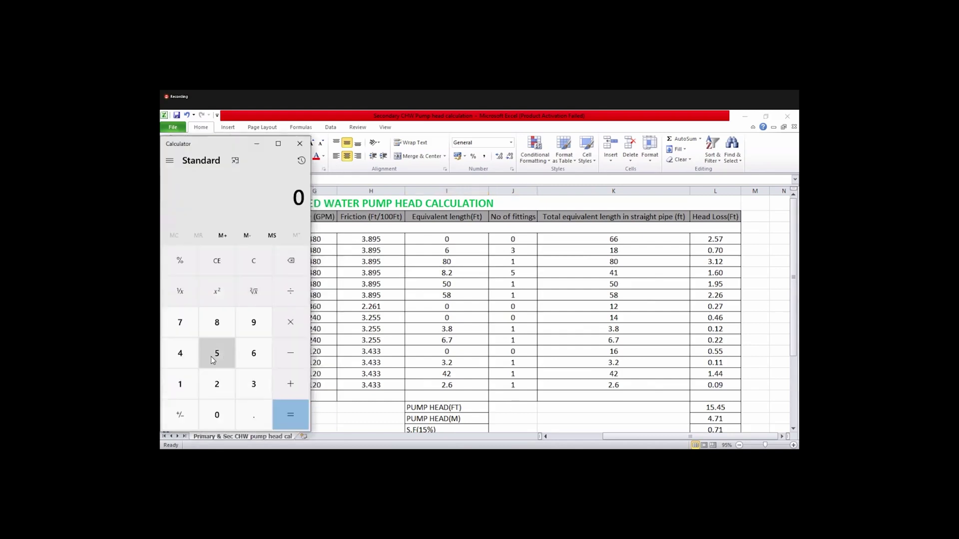
pyautogui.click(219, 324)
pyautogui.click(254, 414)
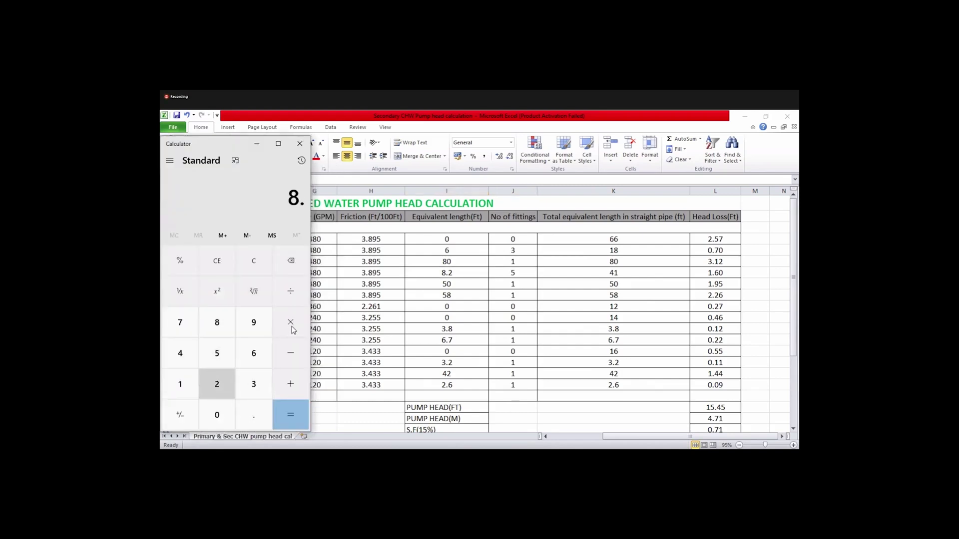
pyautogui.click(217, 384)
pyautogui.click(283, 325)
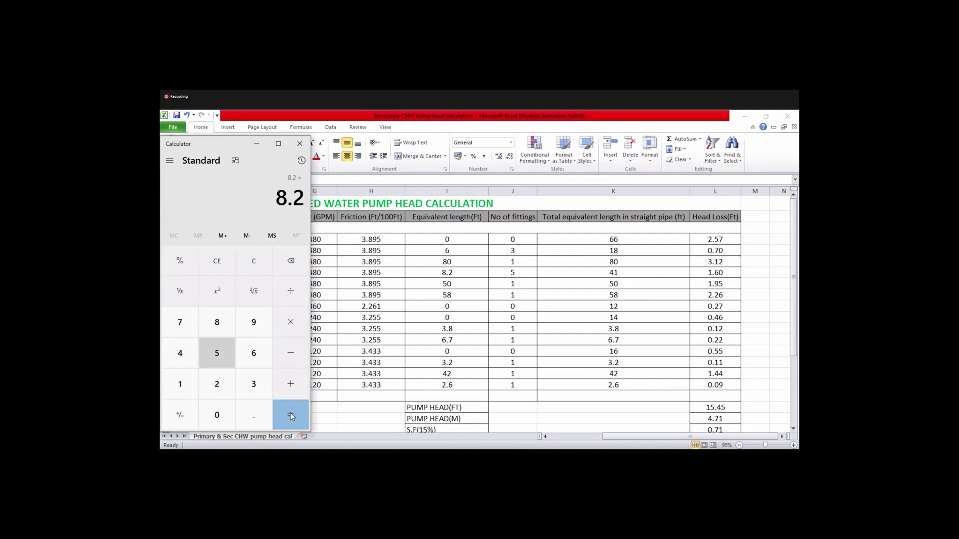
pyautogui.click(216, 353)
pyautogui.click(290, 414)
pyautogui.click(257, 144)
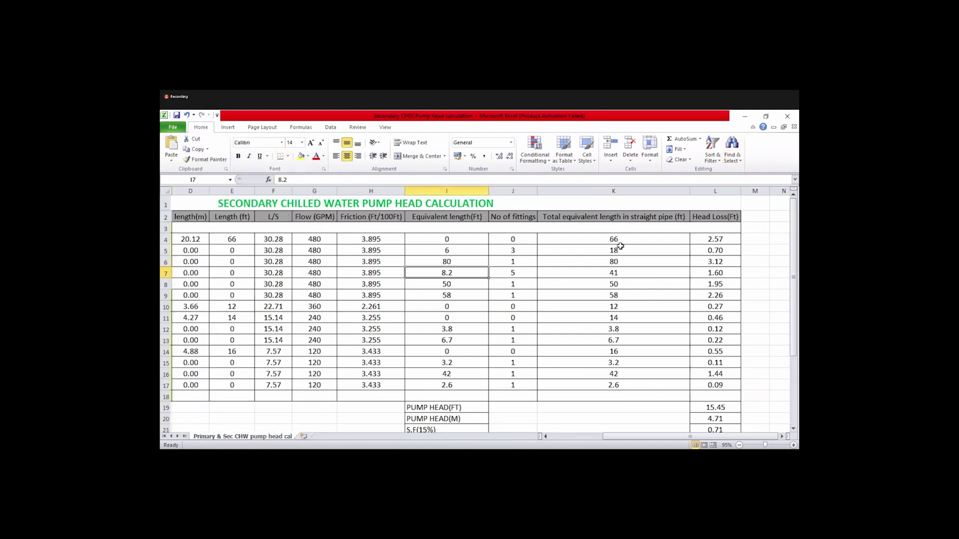
# Review the elbow's total equivalent length formula and its head loss formula in row 7
pyautogui.click(613, 275)
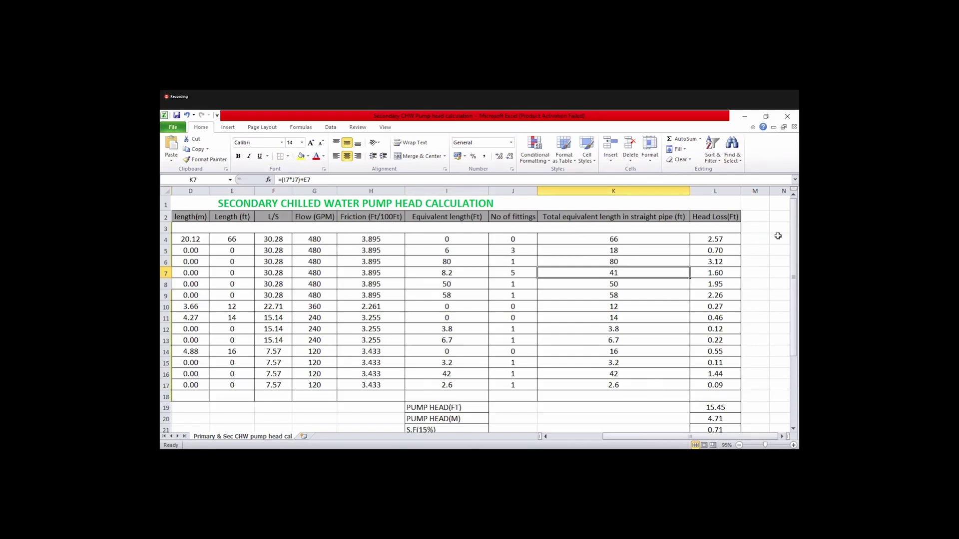
pyautogui.click(721, 221)
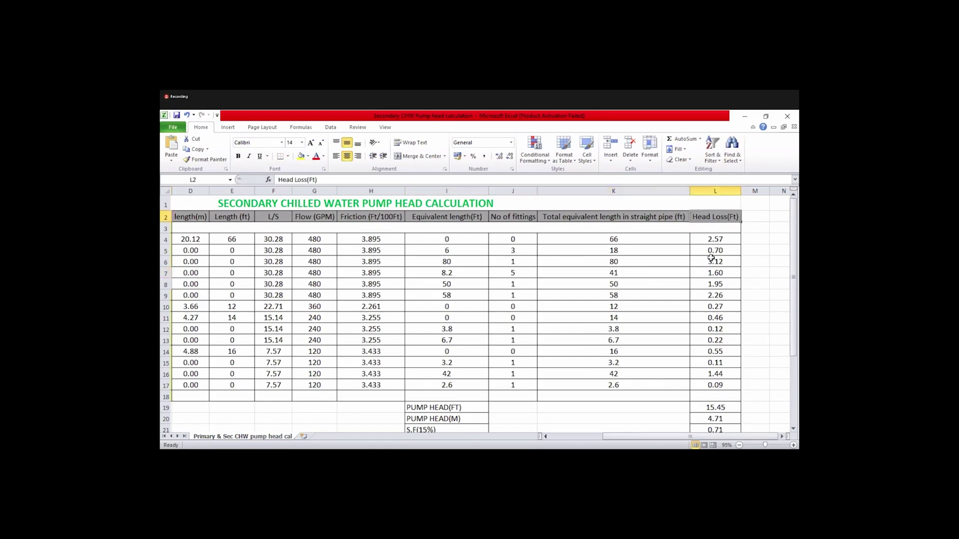
pyautogui.click(714, 275)
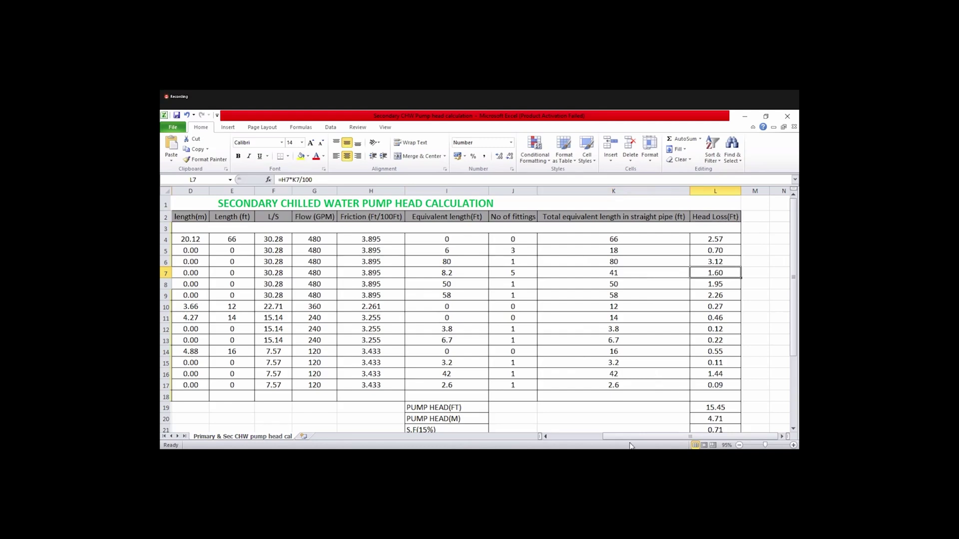
# Go through the NRV entry in row 8 from its description across pipe size, lengths and flow, up to its equivalent length
pyautogui.moveTo(636, 435); pyautogui.dragTo(519, 434)
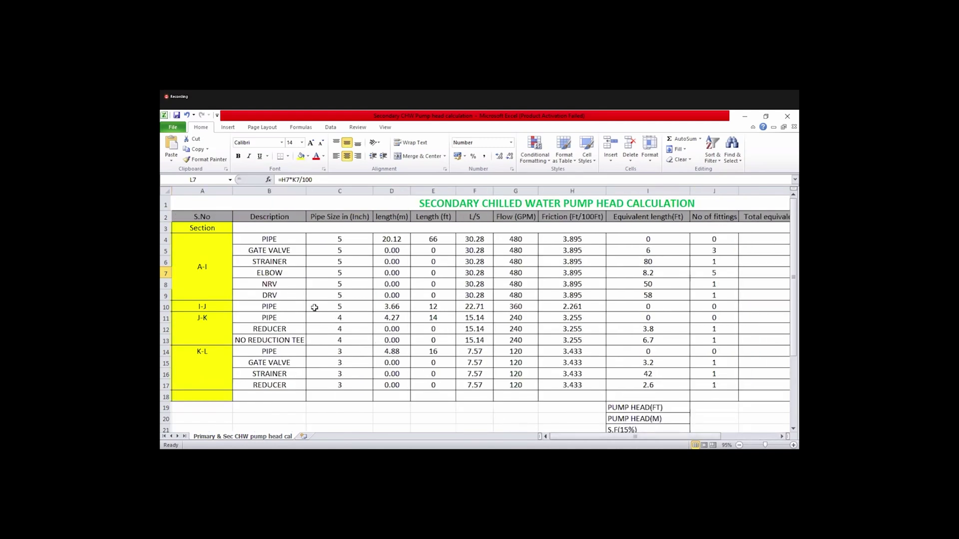
pyautogui.click(282, 282)
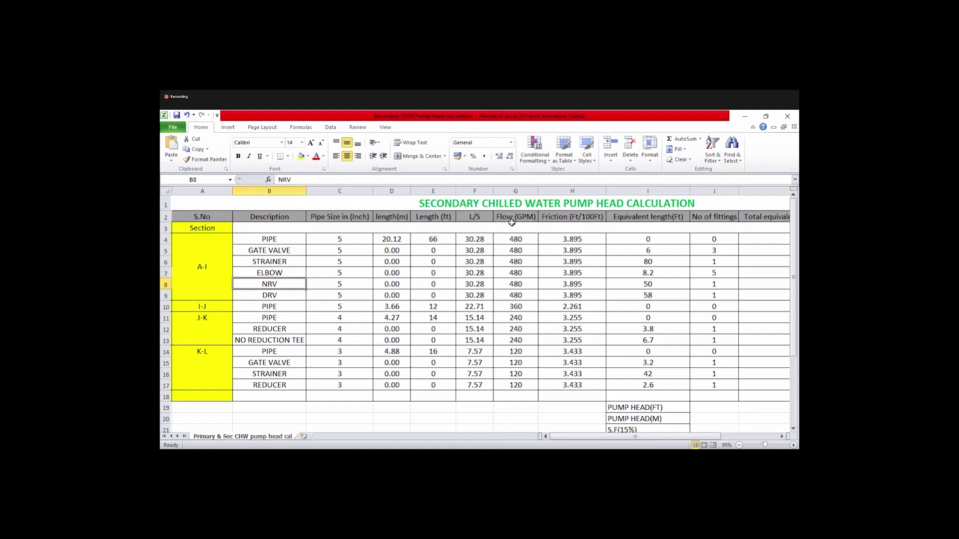
pyautogui.press('Right')
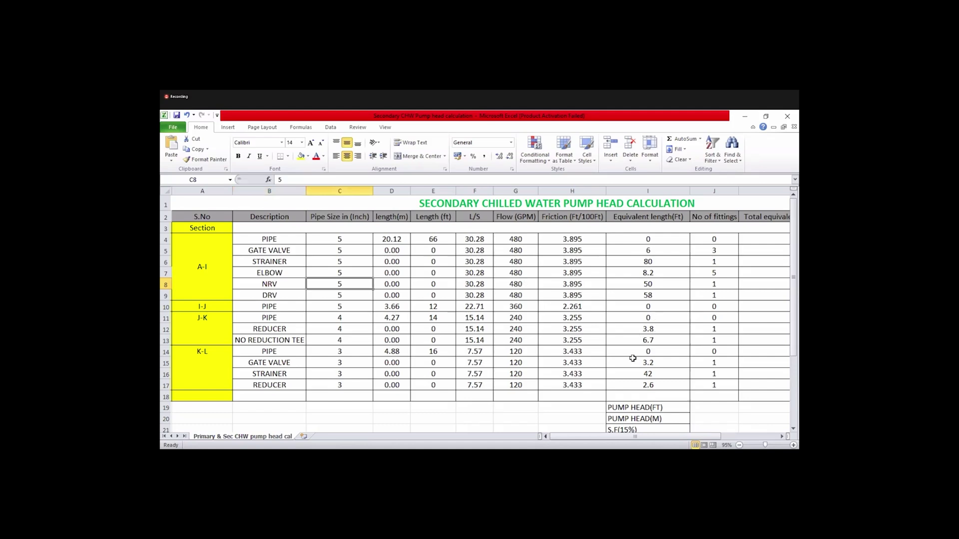
pyautogui.press('Right')
pyautogui.press('Right')
pyautogui.press('Right')
pyautogui.press('Right')
pyautogui.moveTo(635, 438); pyautogui.dragTo(674, 438)
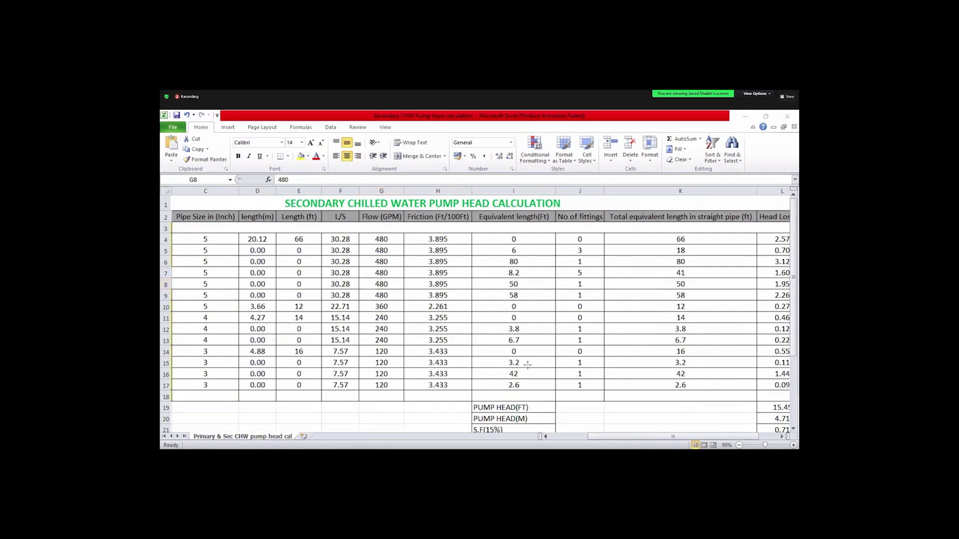
# Switch to the ASHRAE PDF and look through the fitting loss tables from Table 11 to Table 12, returning to the document's beginning
pyautogui.hotkey('alt', 'Tab')
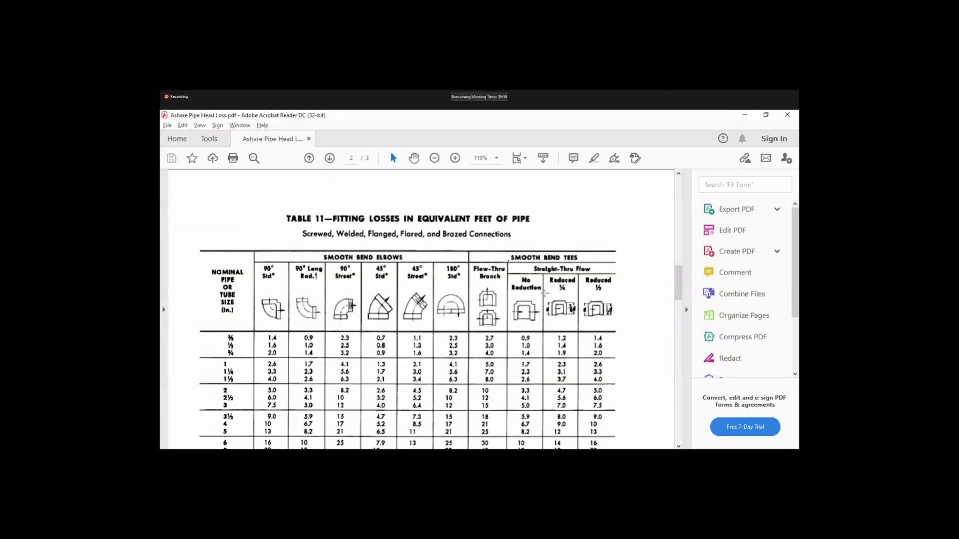
pyautogui.scroll(-3, 543, 293)
pyautogui.scroll(-2, 543, 293)
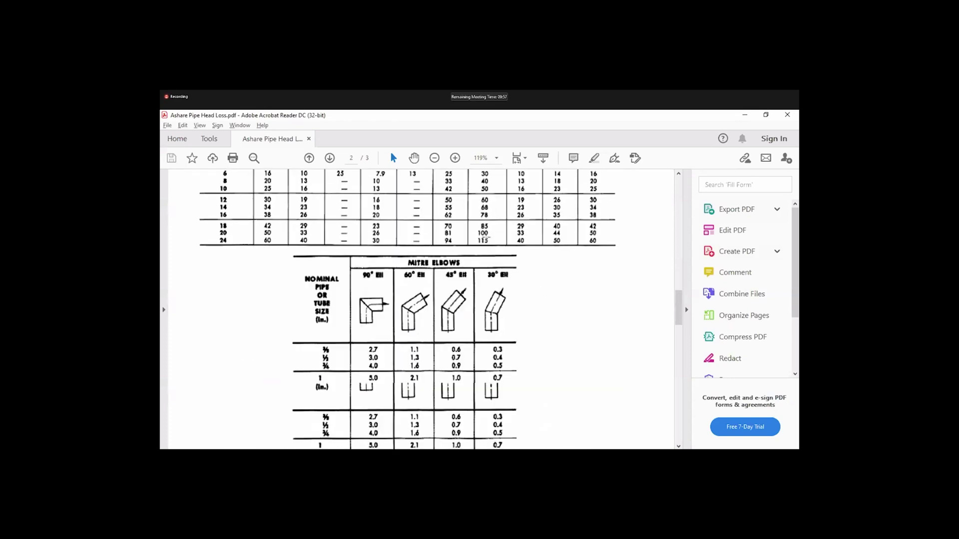
pyautogui.scroll(-6, 474, 253)
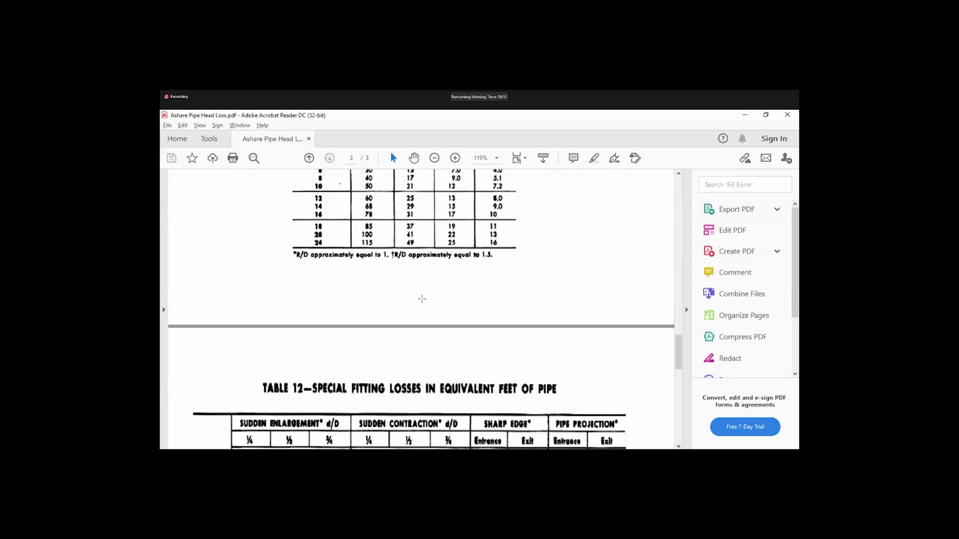
pyautogui.press('Home')
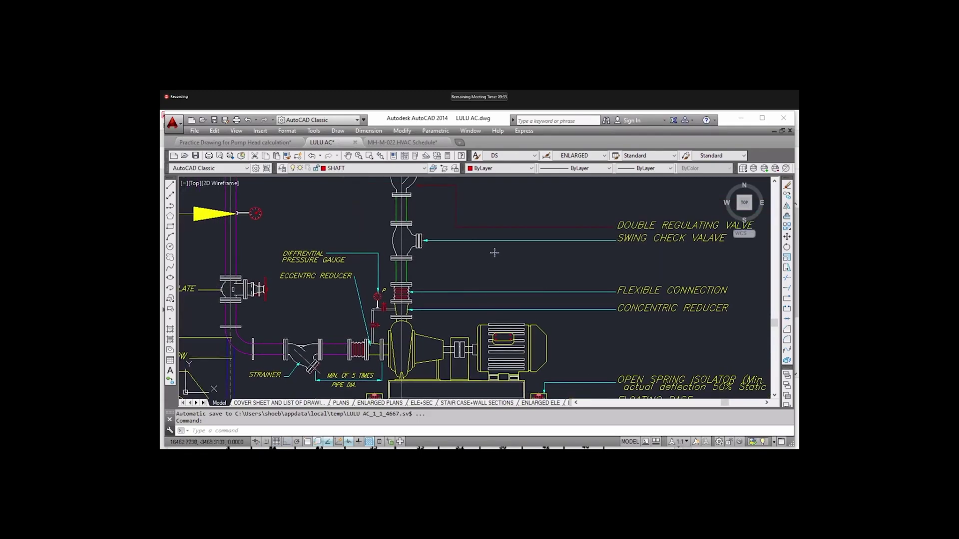
# Return from the AutoCAD pump detail to the ASHRAE valve loss table and check the swing check valve value for 5-inch pipe
pyautogui.hotkey('alt', 'Tab')
pyautogui.scroll(-2, 247, 364)
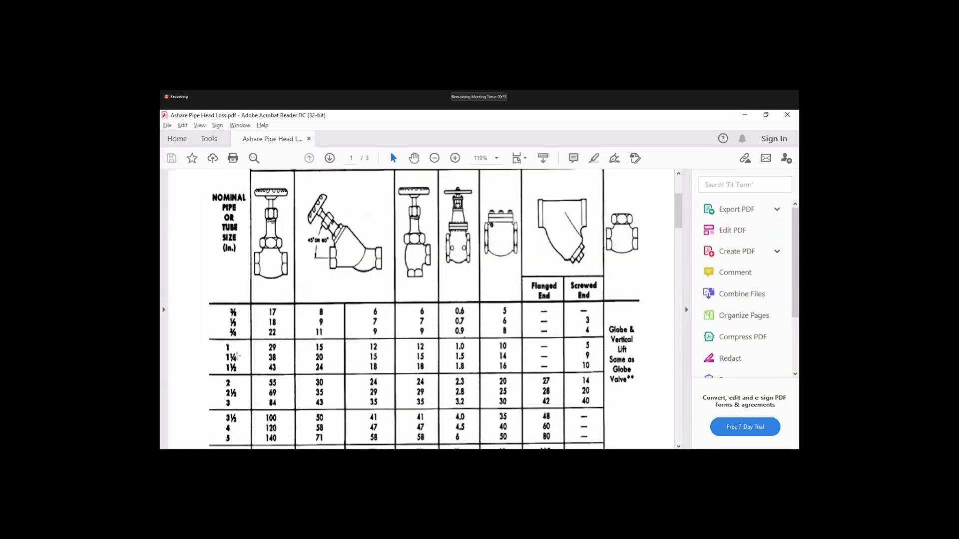
pyautogui.scroll(-1, 248, 352)
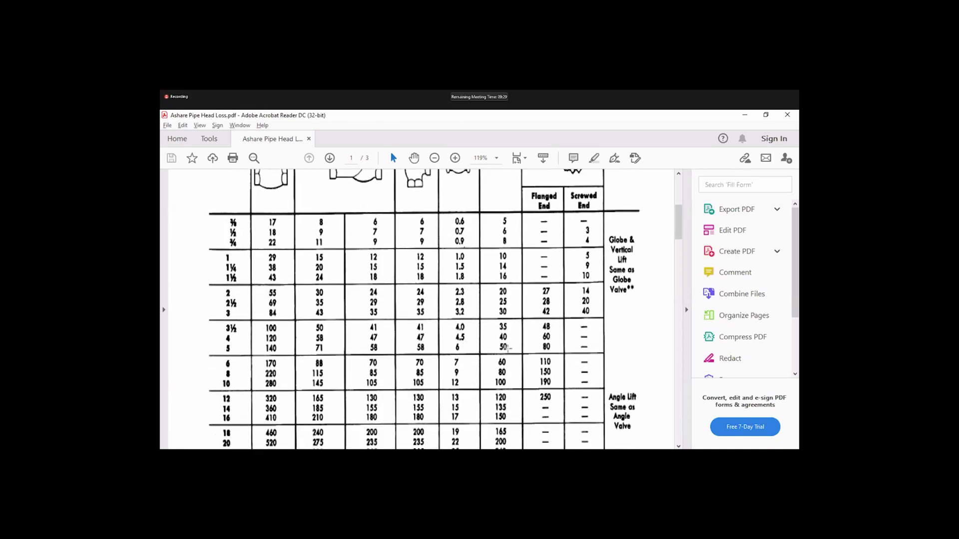
pyautogui.scroll(3, 504, 344)
pyautogui.scroll(-3, 502, 279)
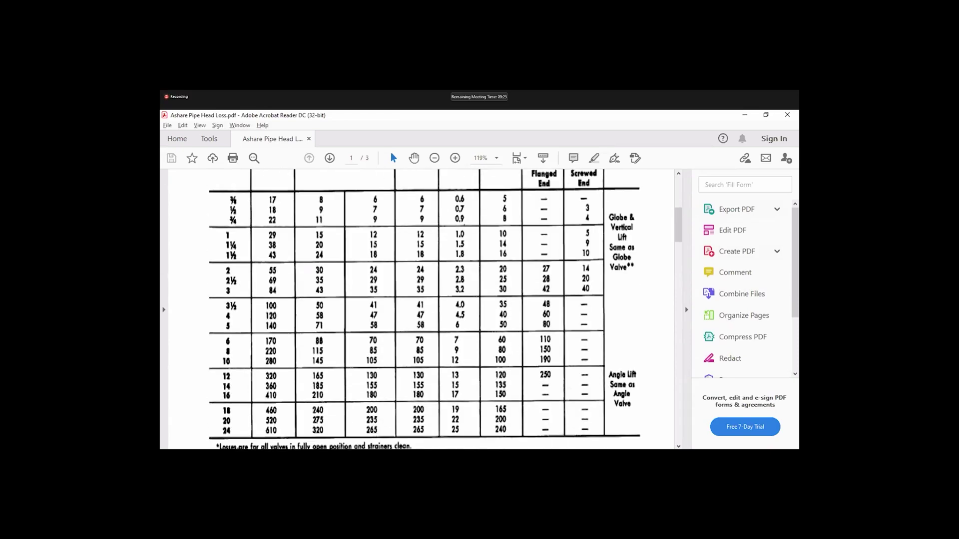
# Switch back to the pump head workbook in Excel and check the NRV's equivalent length and number of fittings in row 8
pyautogui.click(551, 412)
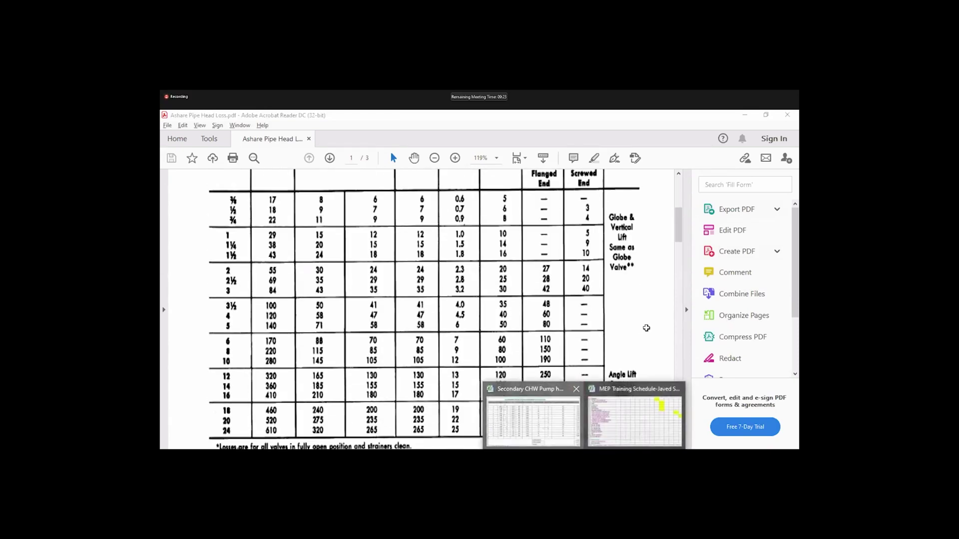
pyautogui.click(670, 284)
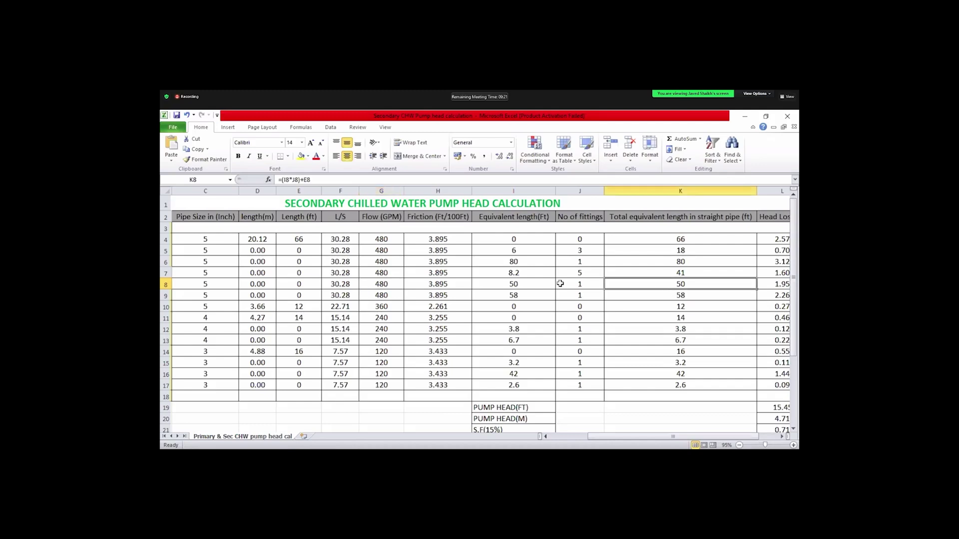
pyautogui.click(513, 285)
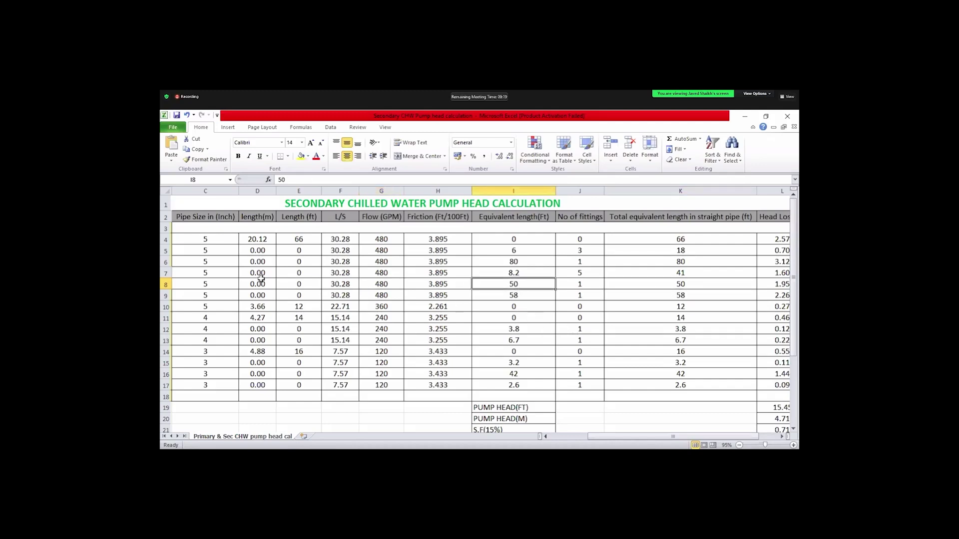
pyautogui.click(580, 284)
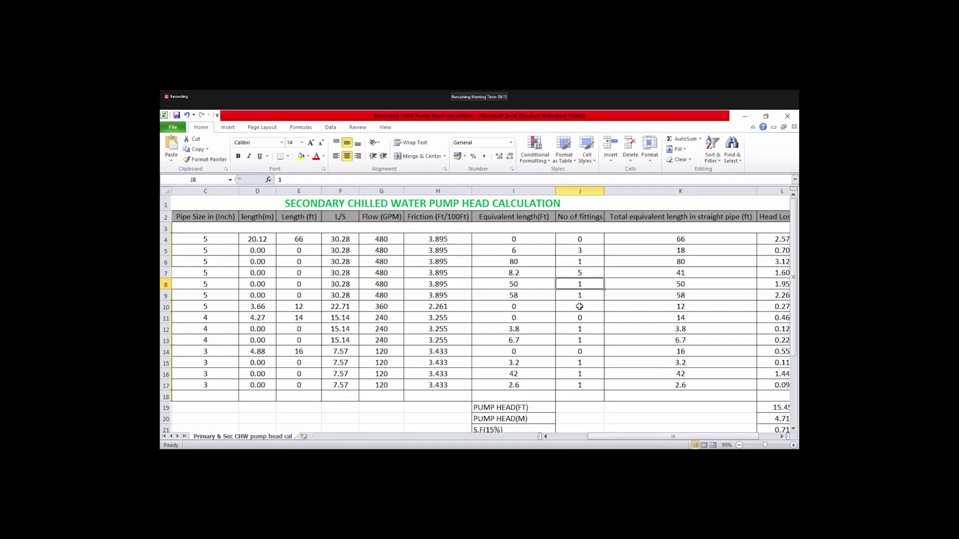
# Review the NRV's total equivalent length formula in K8 and its head loss formula in L8
pyautogui.press('Right')
pyautogui.press('F2')
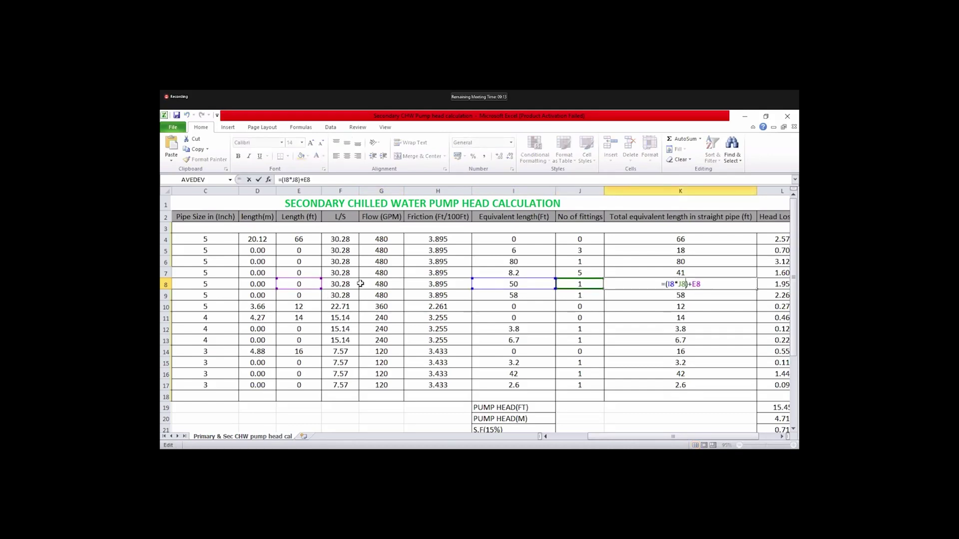
pyautogui.press('Escape')
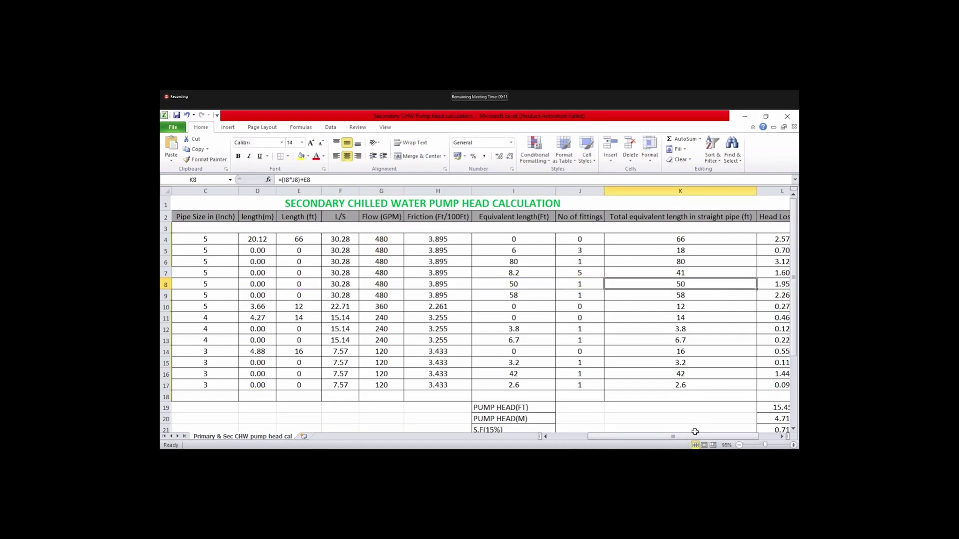
pyautogui.moveTo(682, 436); pyautogui.dragTo(719, 281)
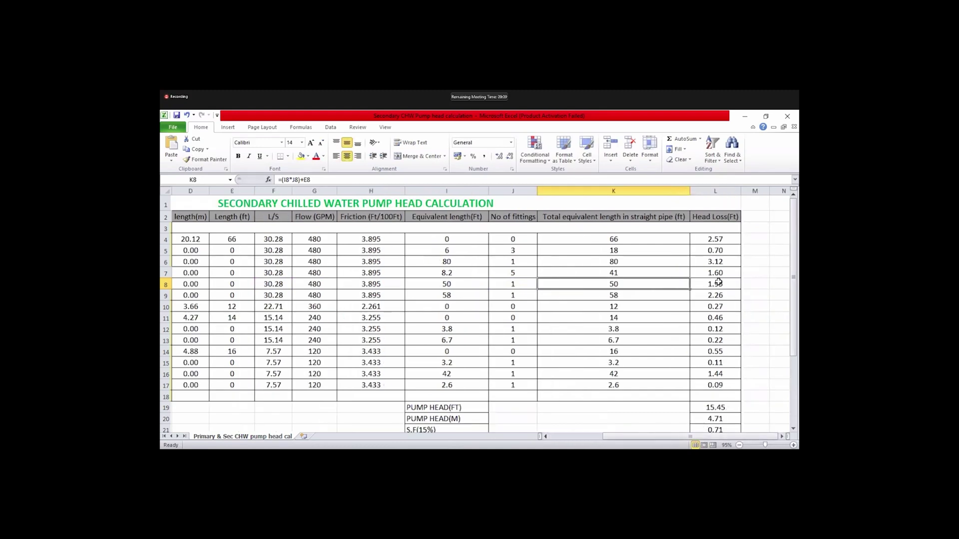
pyautogui.click(719, 285)
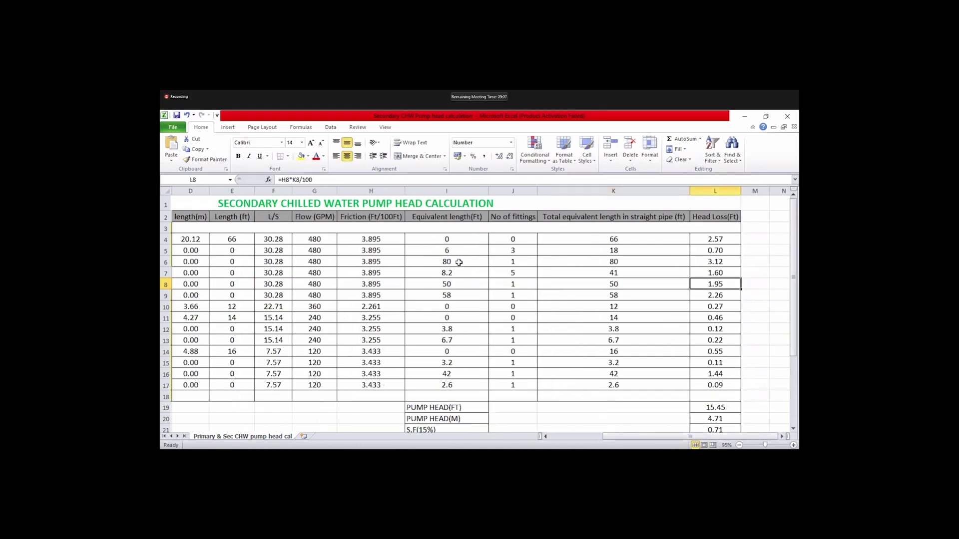
pyautogui.click(615, 286)
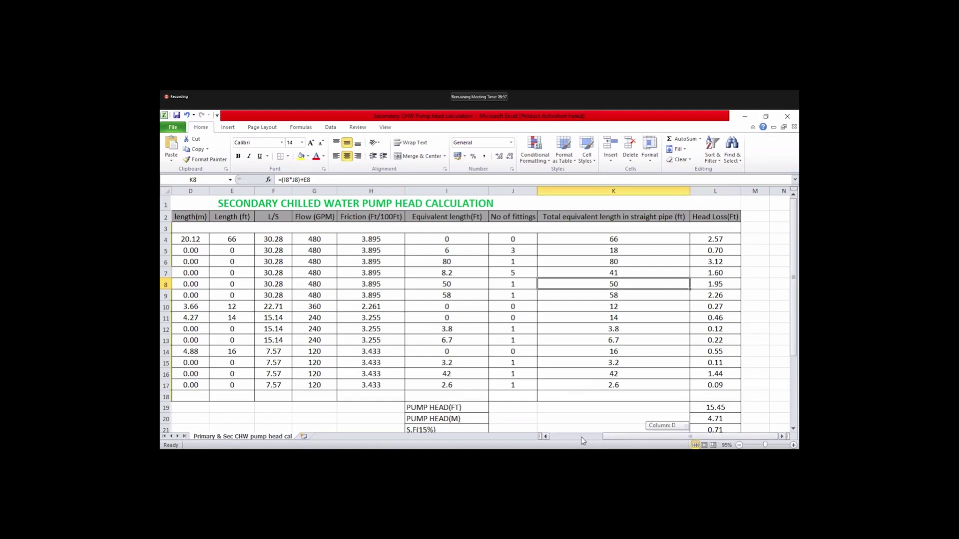
# Locate the DRV entry in row 9, then switch to the ASHRAE PDF and look up its 5-inch loss in Table 10
pyautogui.moveTo(672, 439); pyautogui.dragTo(654, 439)
pyautogui.hscroll(-2, 303, 292)
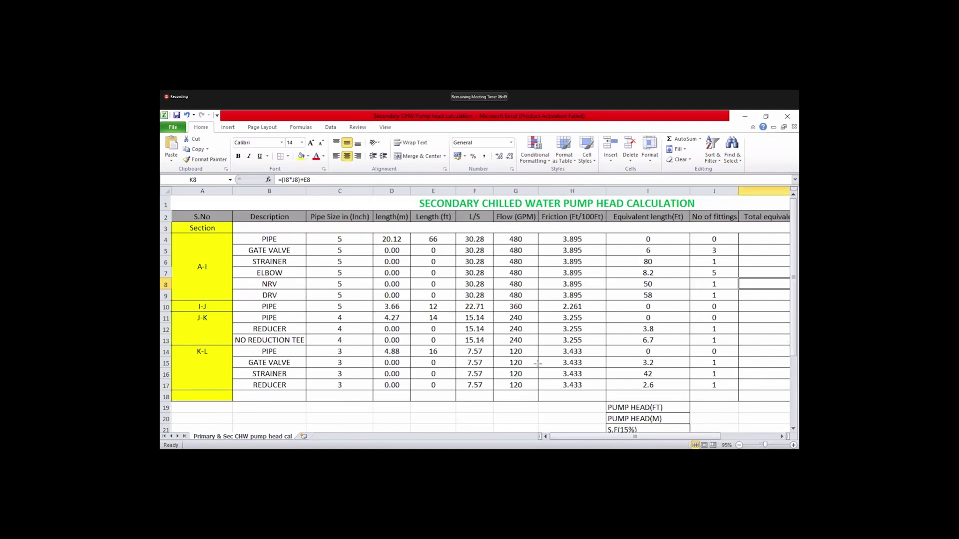
pyautogui.scroll(-1, 447, 247)
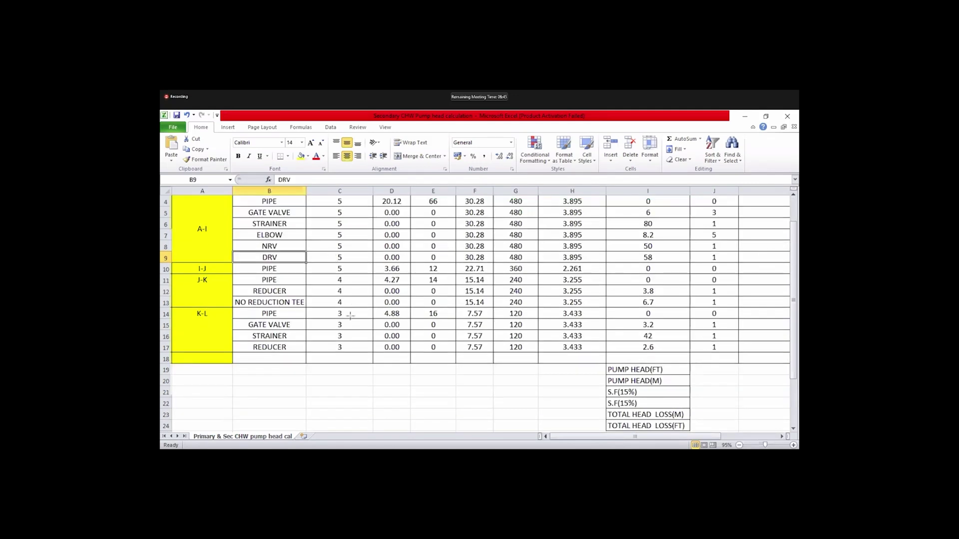
pyautogui.hotkey('alt', 'Tab')
pyautogui.scroll(1, 343, 348)
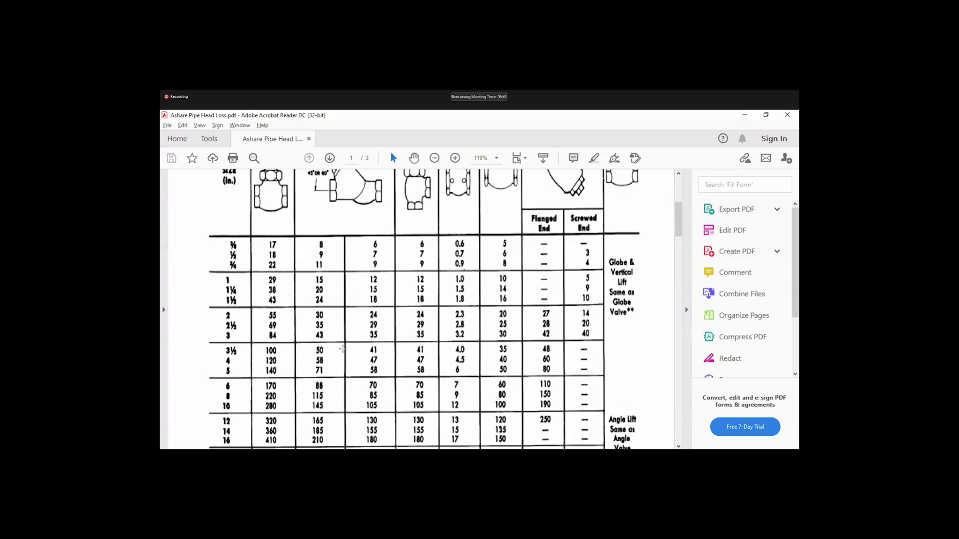
pyautogui.scroll(3, 348, 291)
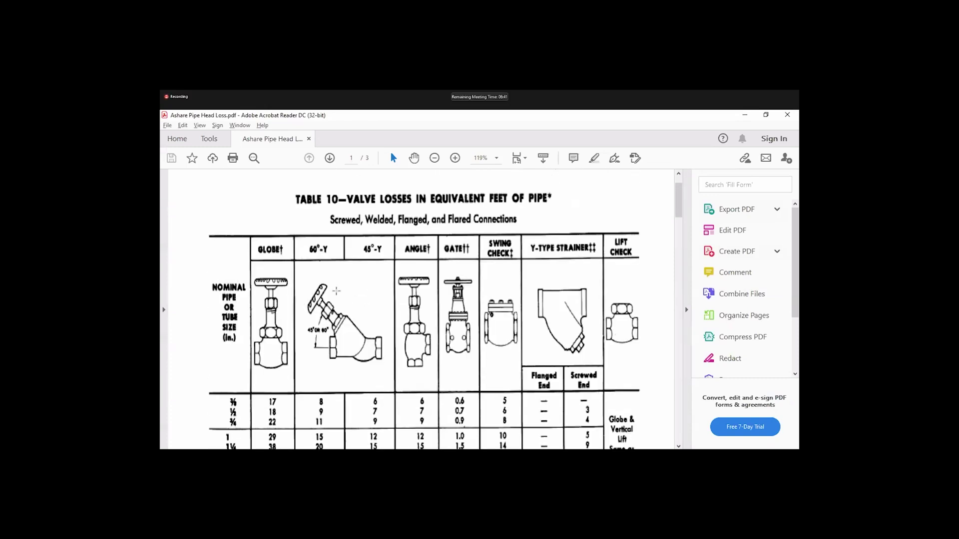
pyautogui.scroll(1, 375, 321)
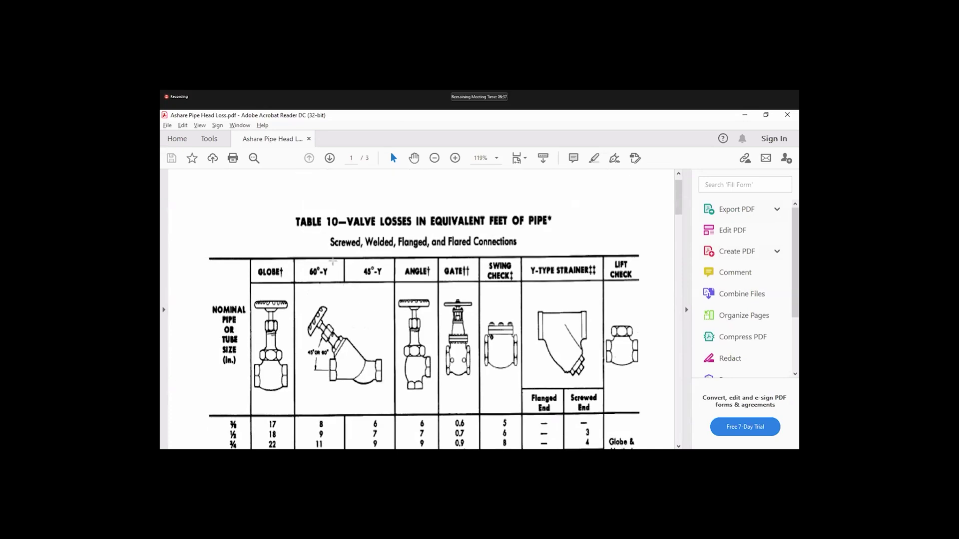
pyautogui.scroll(-3, 312, 212)
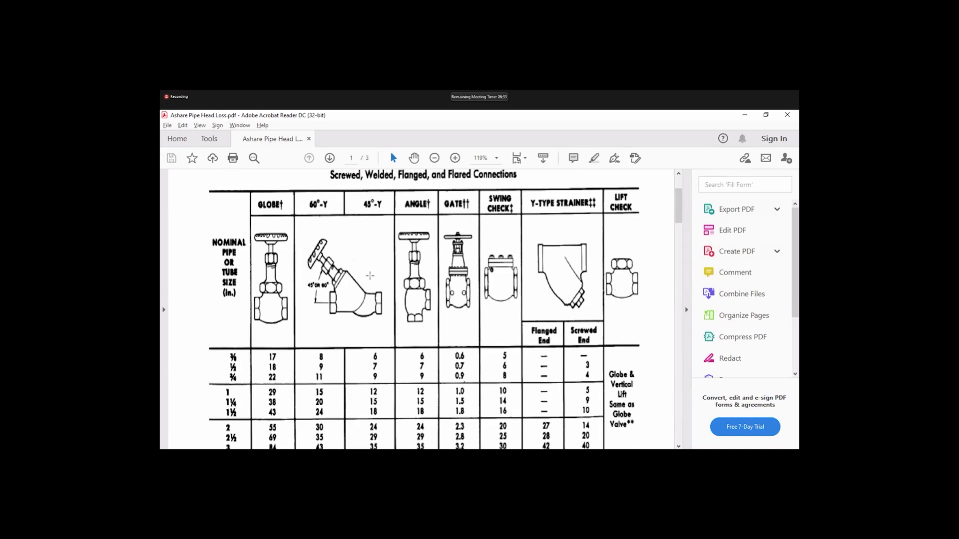
pyautogui.scroll(-3, 321, 334)
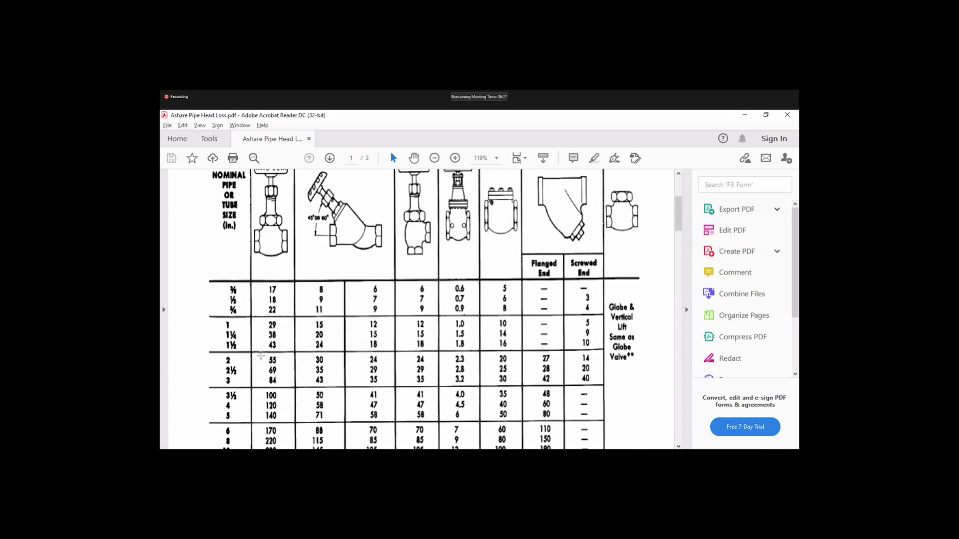
pyautogui.scroll(-3, 237, 352)
pyautogui.scroll(2, 370, 342)
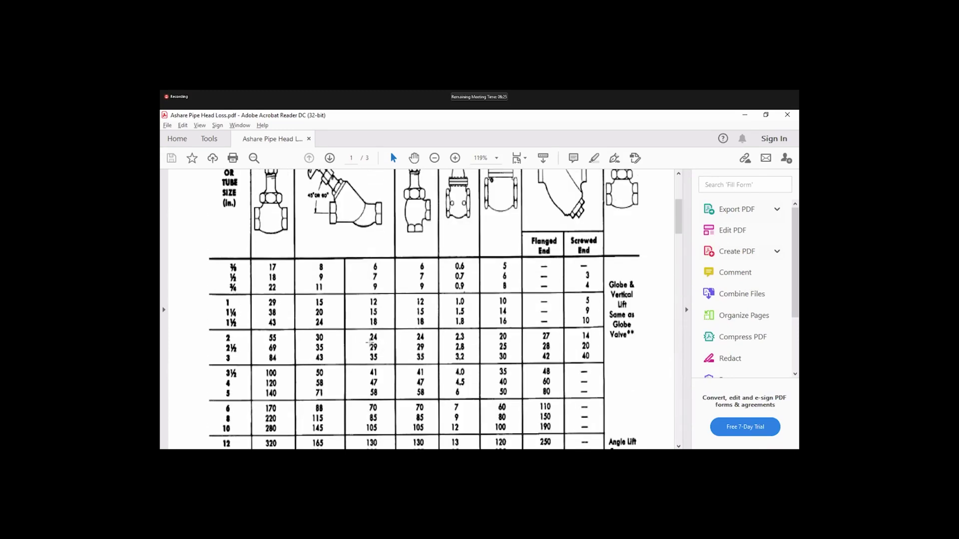
pyautogui.scroll(-2, 372, 346)
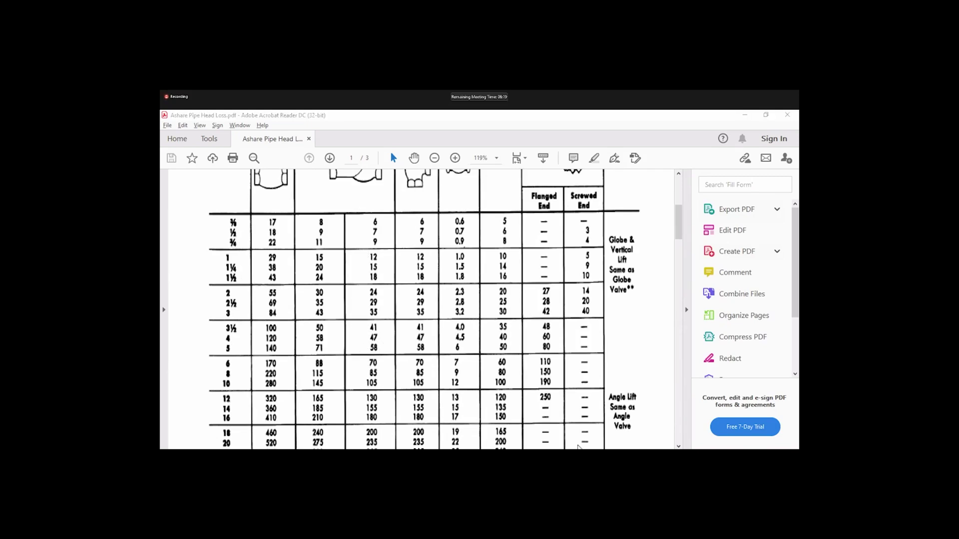
# Switch back to the Excel workbook and check the DRV's equivalent length, number of fittings and head loss formula in row 9
pyautogui.click(574, 421)
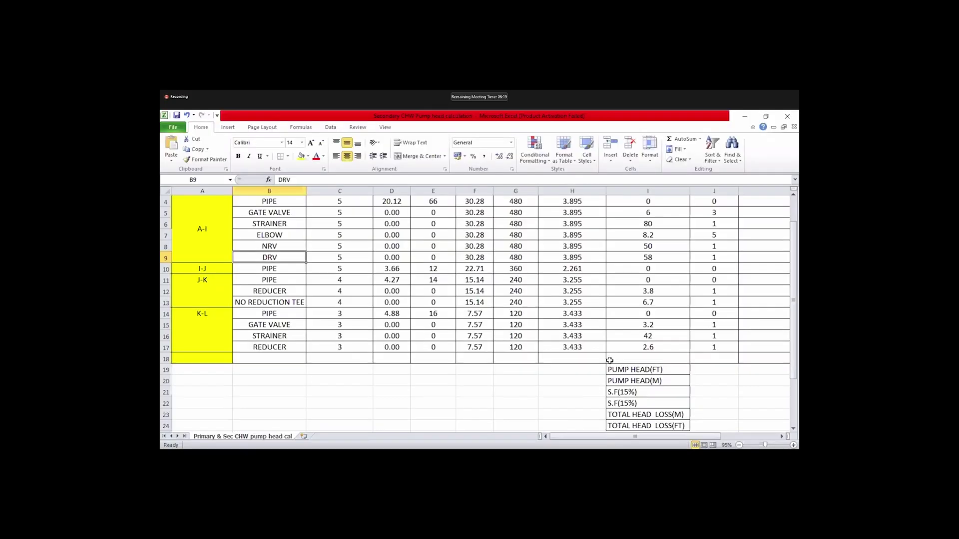
pyautogui.doubleClick(649, 258)
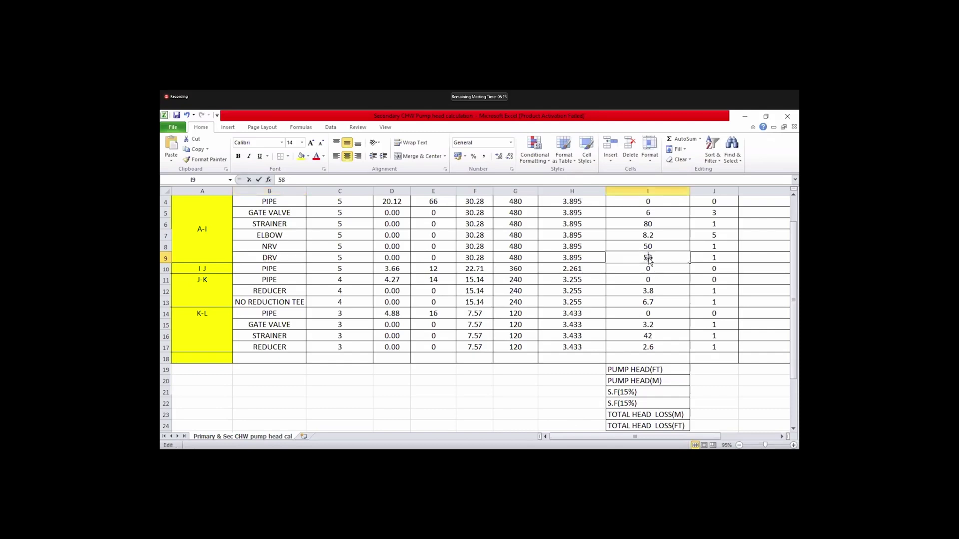
pyautogui.click(666, 273)
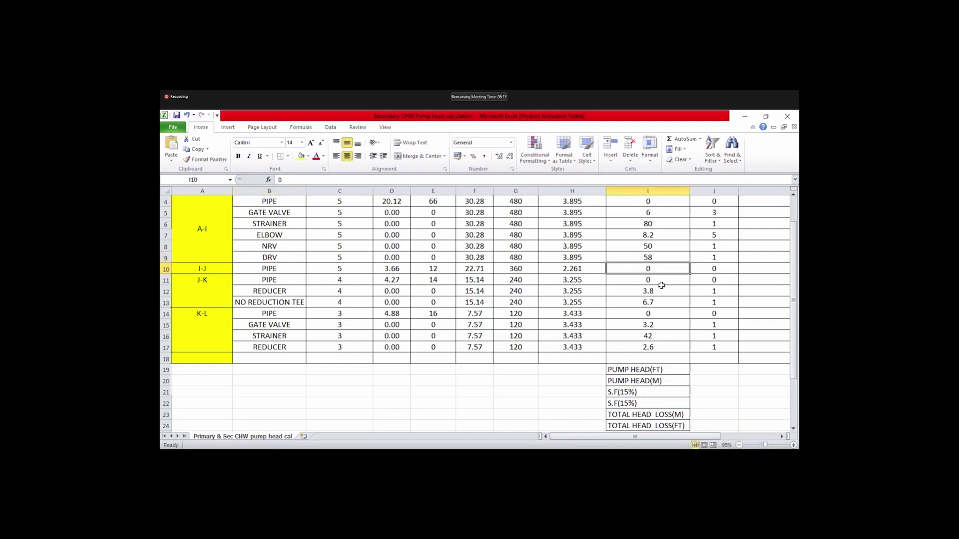
pyautogui.scroll(1, 507, 260)
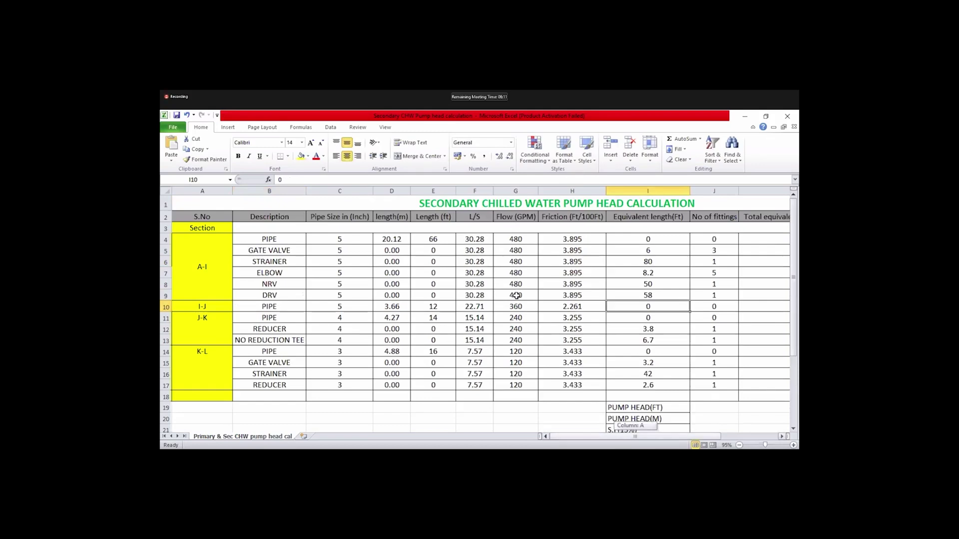
pyautogui.hscroll(1, 259, 304)
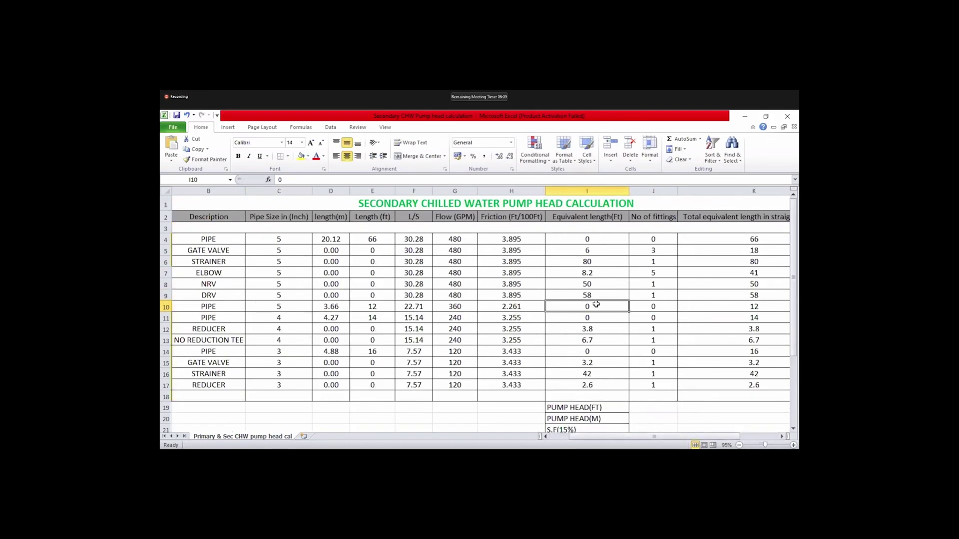
pyautogui.click(655, 296)
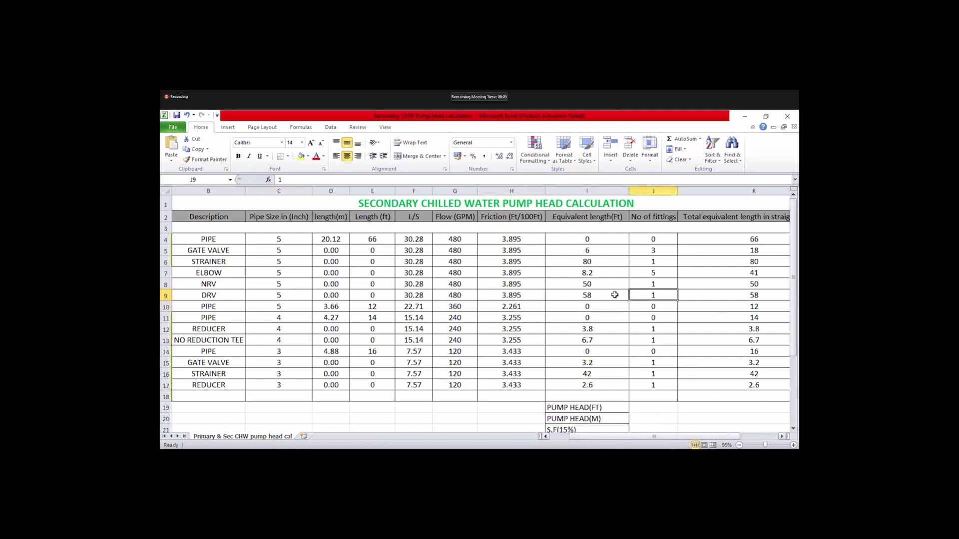
pyautogui.hscroll(2, 615, 295)
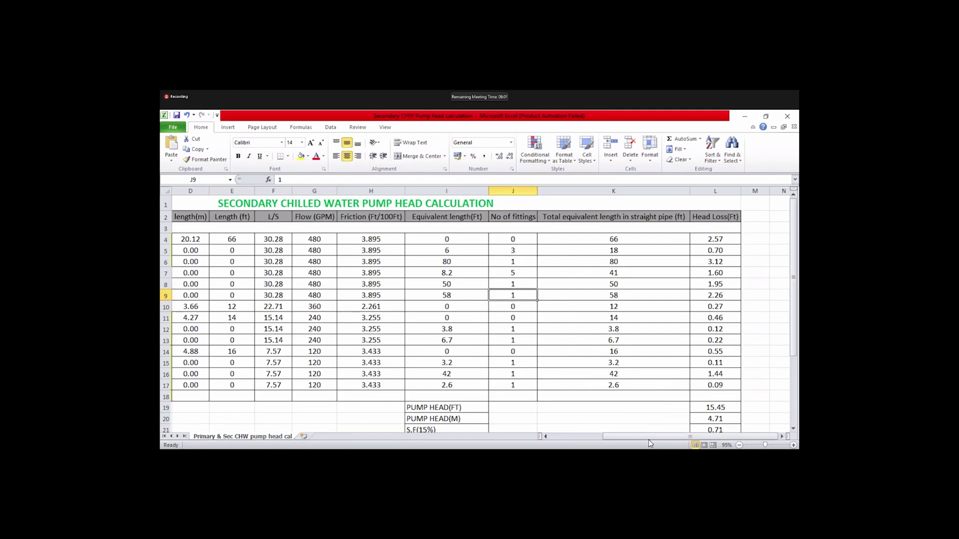
pyautogui.press('Right')
pyautogui.press('Right')
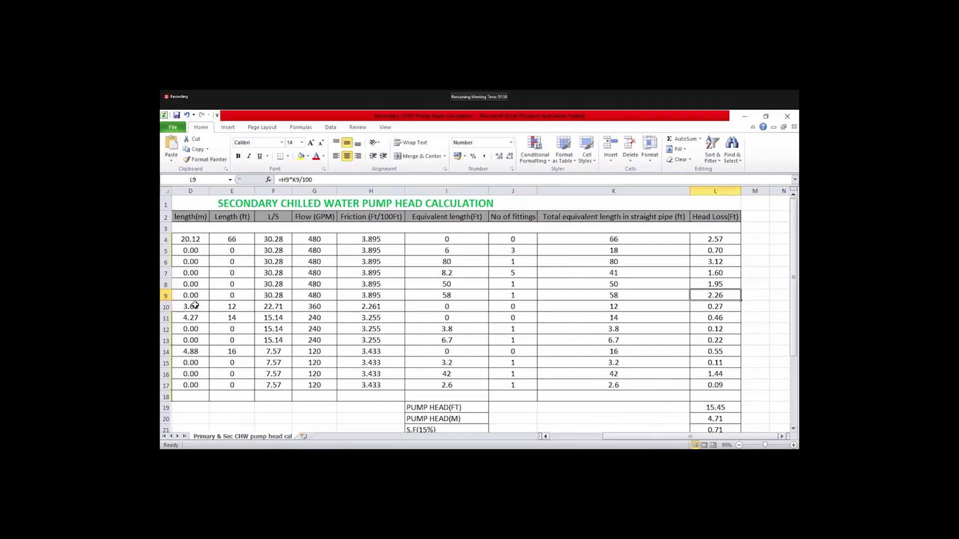
# Select section I-J in row 10, then switch to the AutoCAD practice drawing and examine that section's flow and pipe size labels
pyautogui.hscroll(-3, 241, 297)
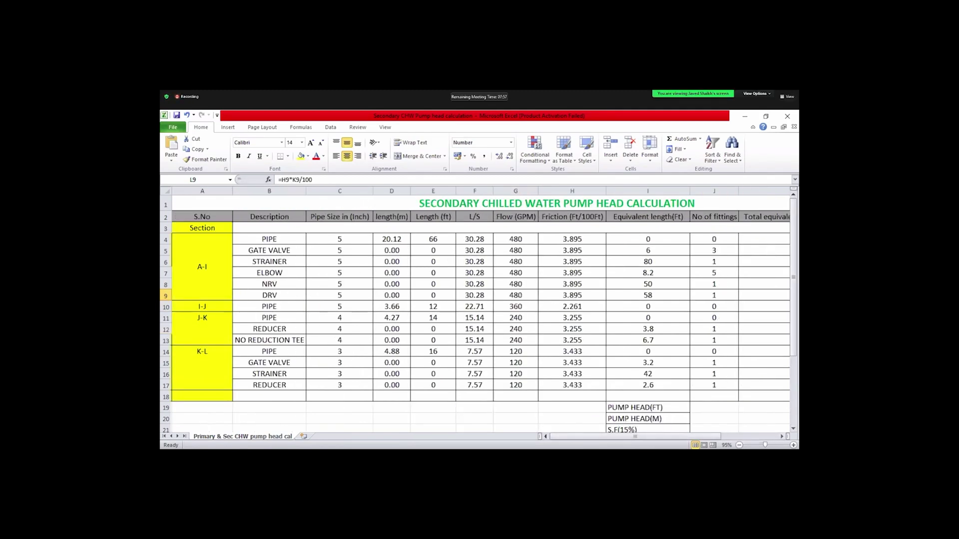
pyautogui.click(202, 306)
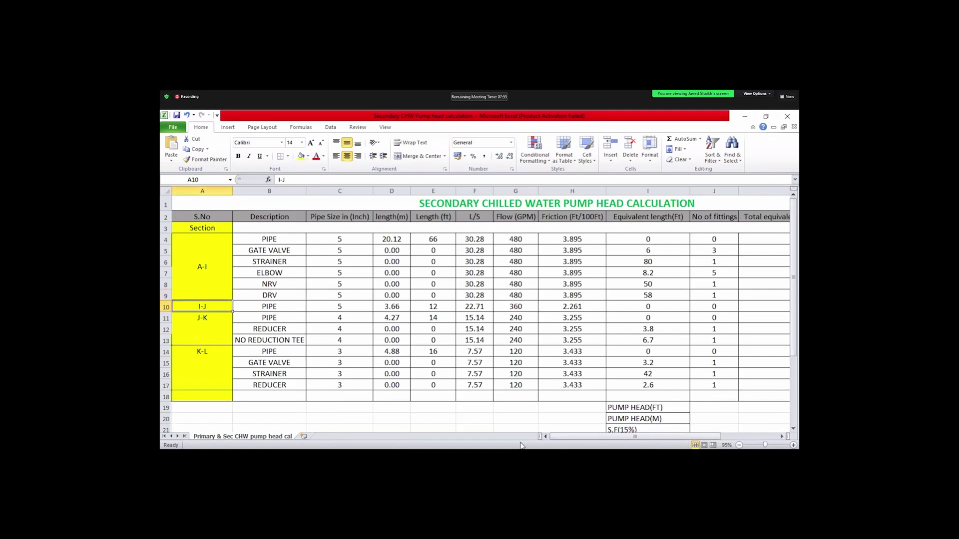
pyautogui.click(515, 454)
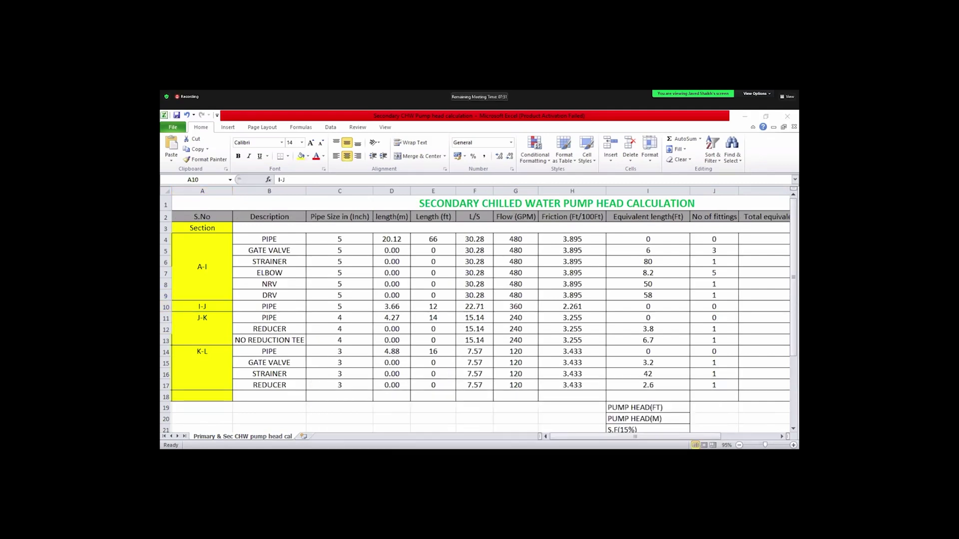
pyautogui.hotkey('alt', 'Tab')
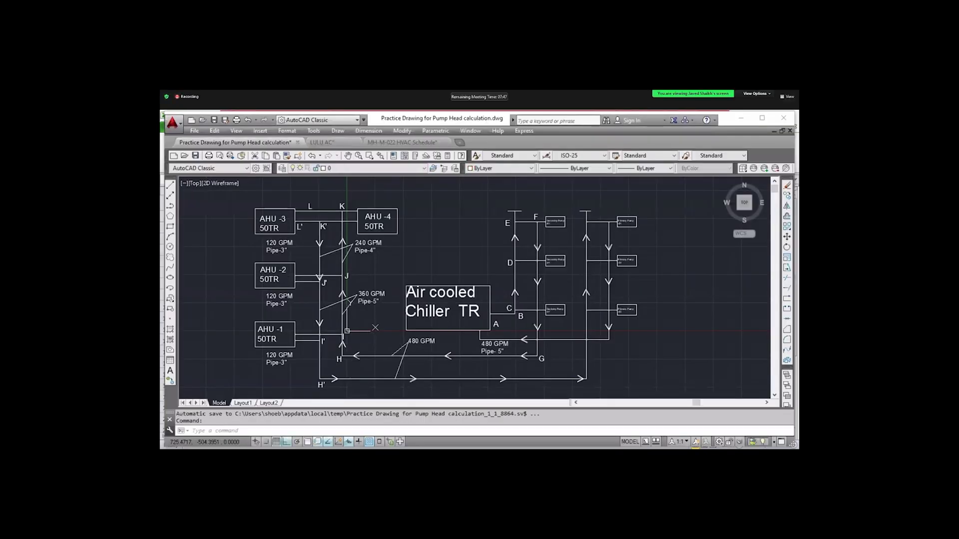
pyautogui.moveTo(346, 331); pyautogui.dragTo(381, 310)
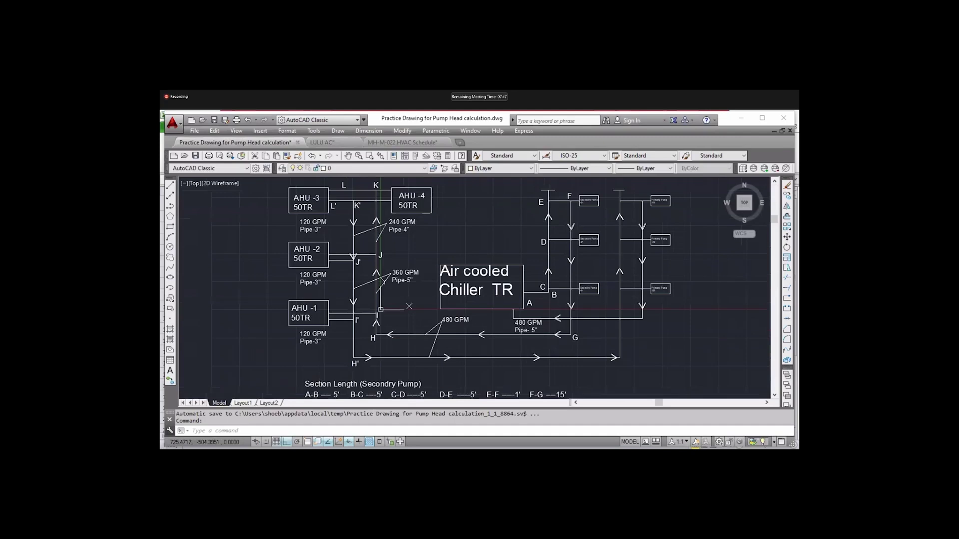
pyautogui.scroll(2, 359, 326)
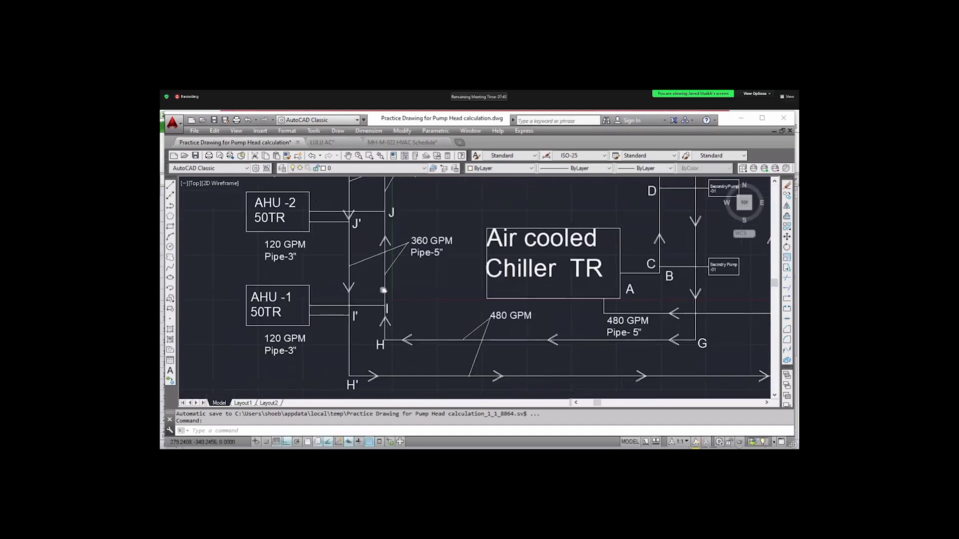
pyautogui.scroll(2, 394, 305)
pyautogui.scroll(-2, 394, 303)
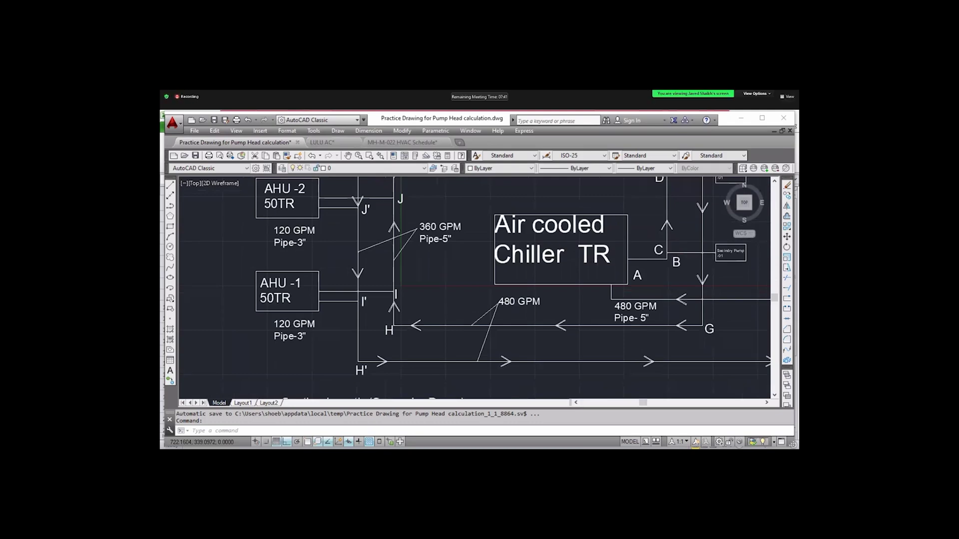
pyautogui.scroll(2, 531, 238)
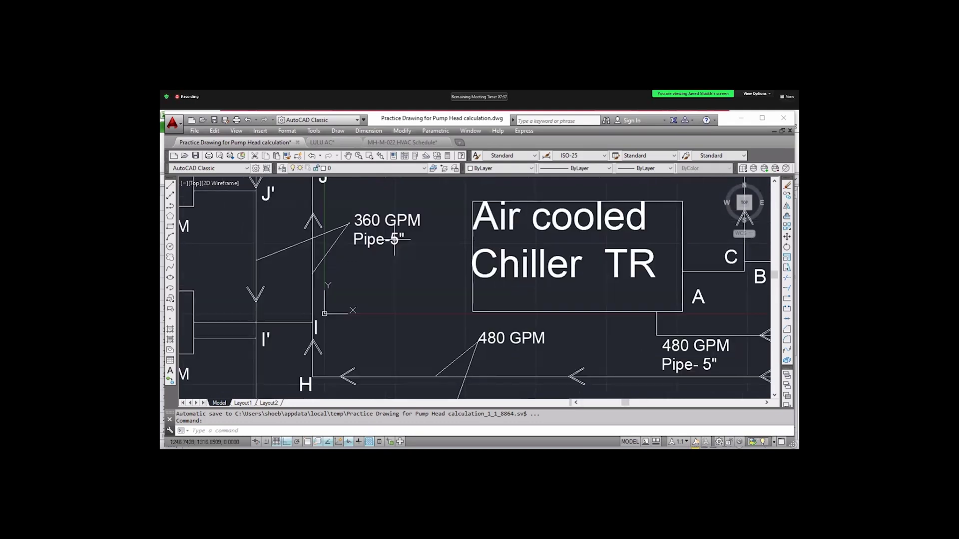
pyautogui.scroll(-2, 394, 240)
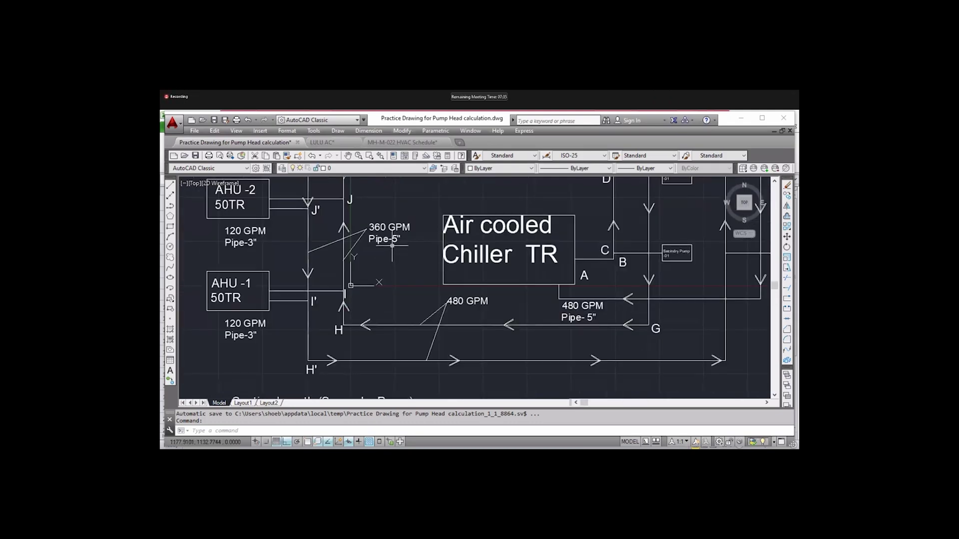
pyautogui.scroll(2, 370, 226)
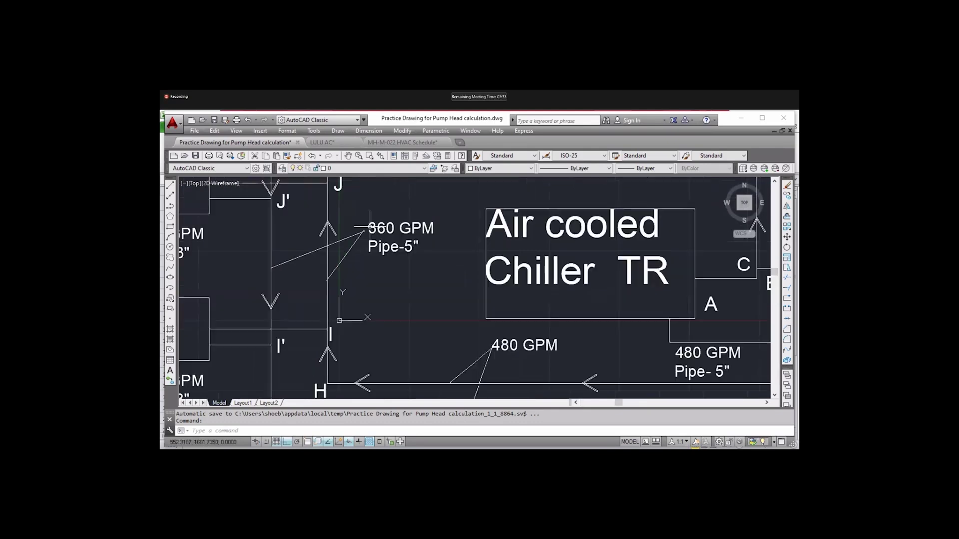
pyautogui.scroll(-2, 406, 242)
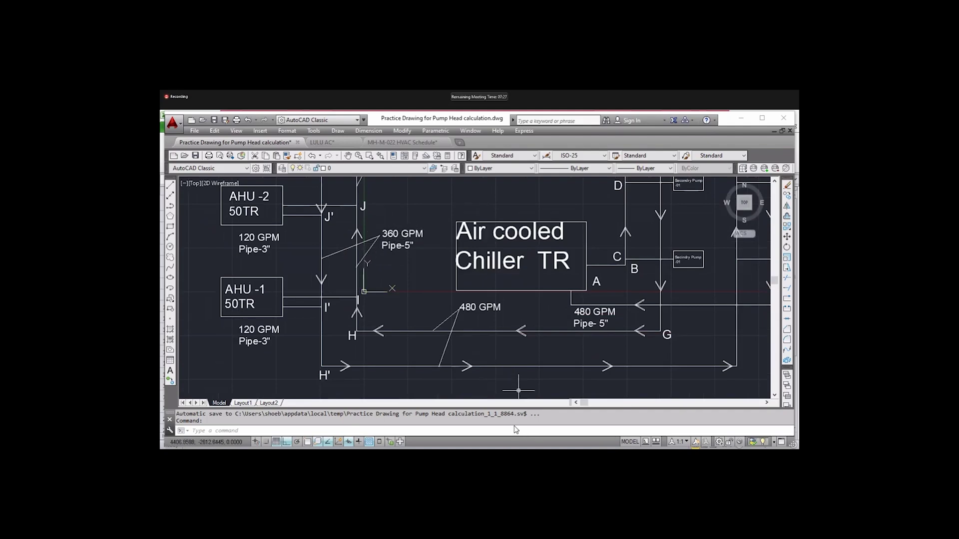
# Switch back to the Excel workbook and check section I-J's pipe entry and length in feet in row 10
pyautogui.hotkey('alt', 'Tab')
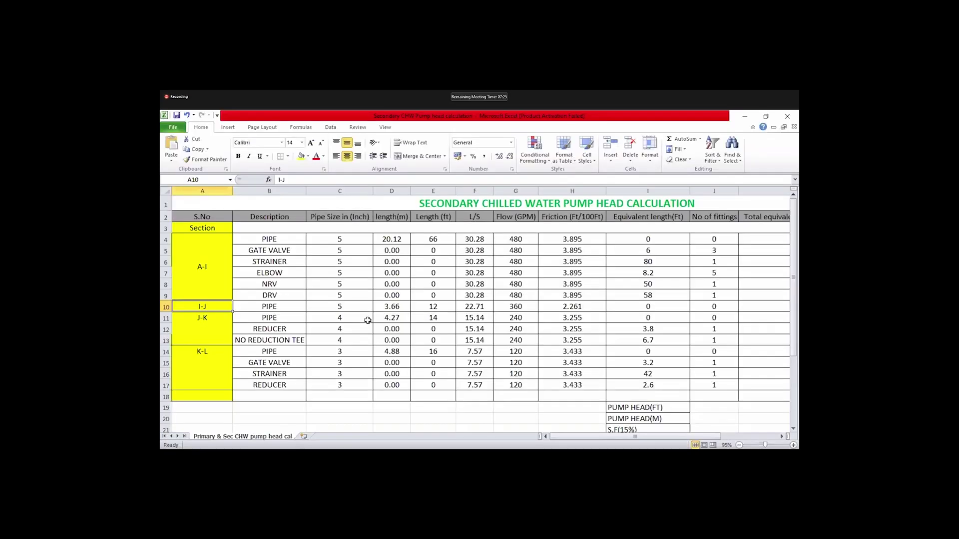
pyautogui.click(370, 336)
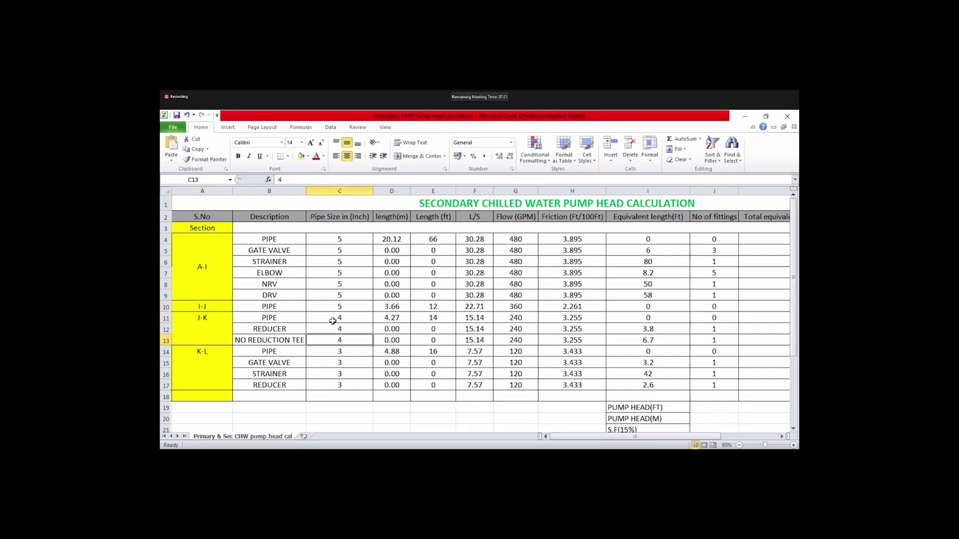
pyautogui.click(288, 307)
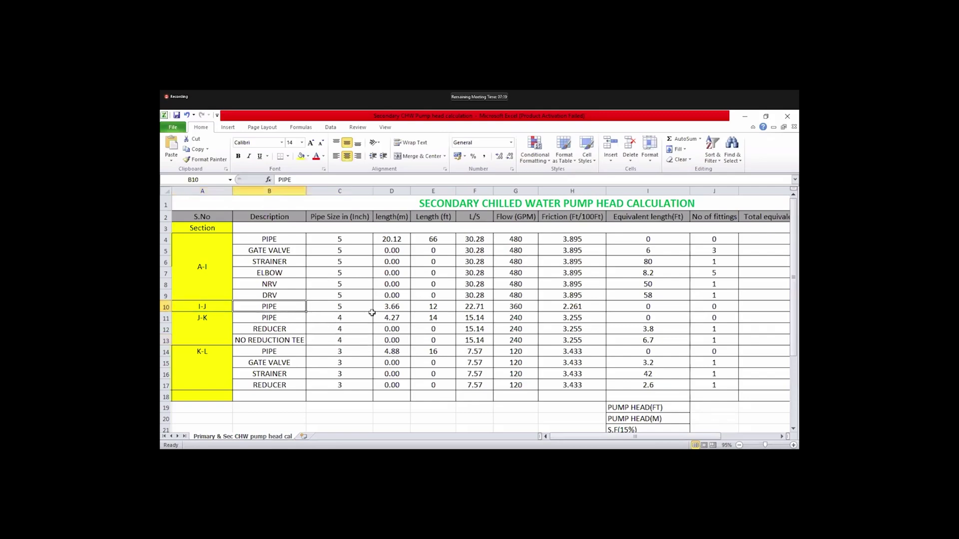
pyautogui.click(433, 308)
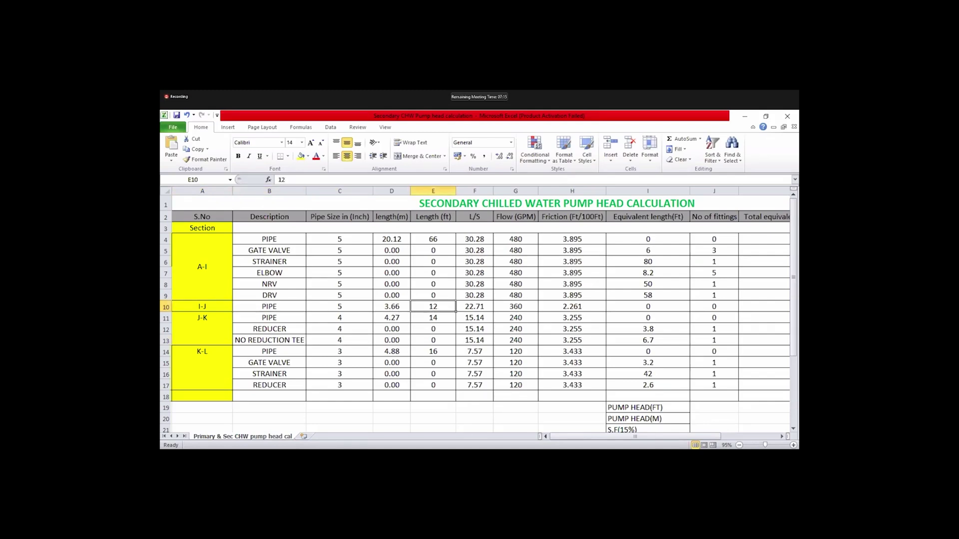
# Switch to the AutoCAD practice drawing and locate the I-J length in the secondary pump's section length list
pyautogui.click(516, 453)
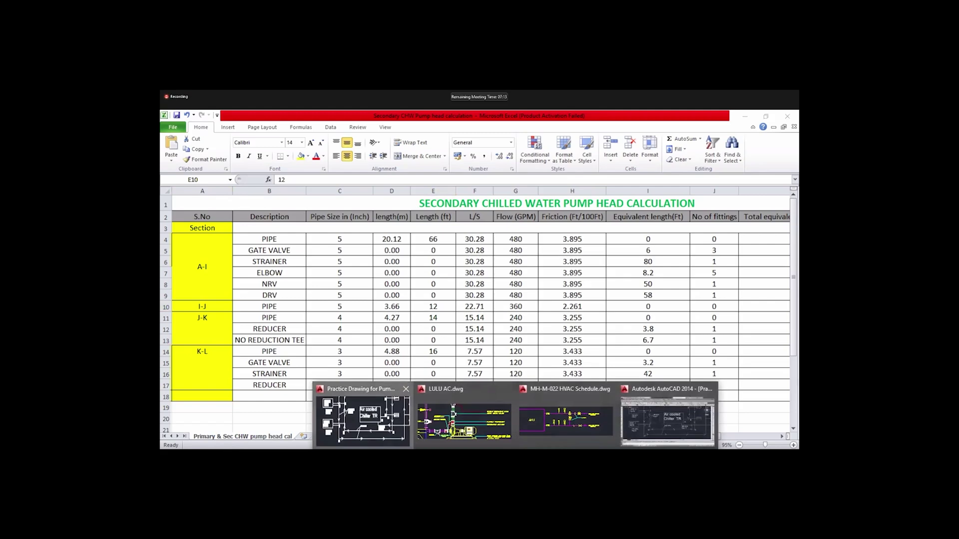
pyautogui.click(363, 419)
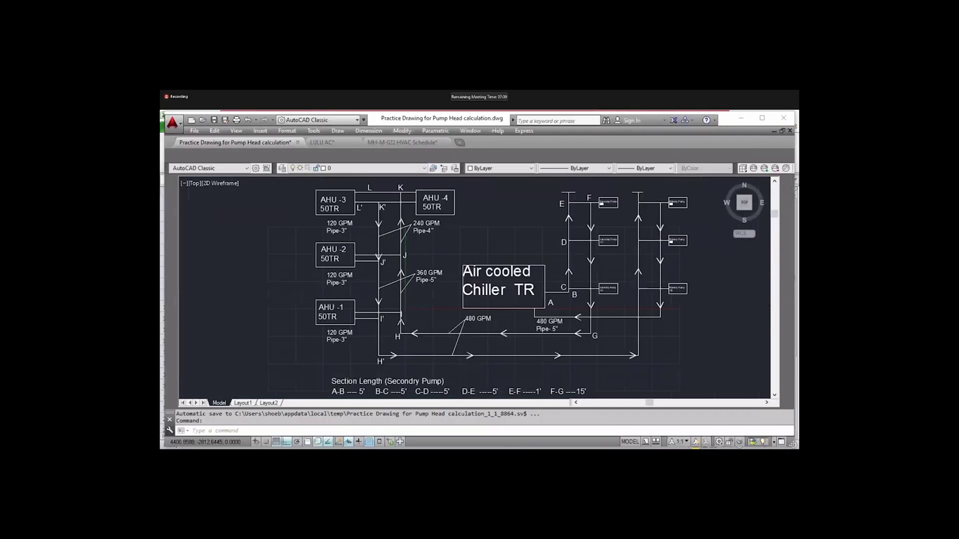
pyautogui.scroll(-4, 460, 382)
pyautogui.scroll(4, 460, 382)
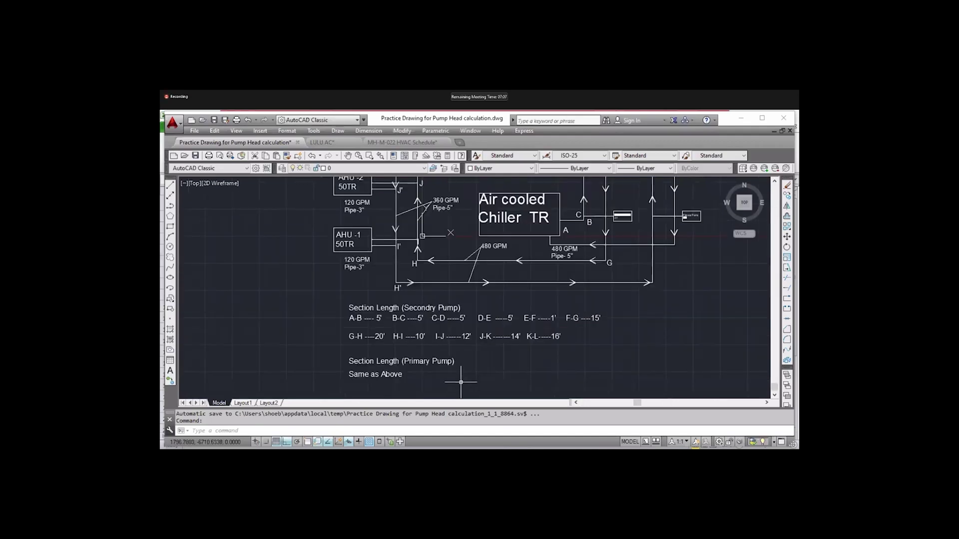
pyautogui.scroll(2, 460, 382)
pyautogui.click(413, 303)
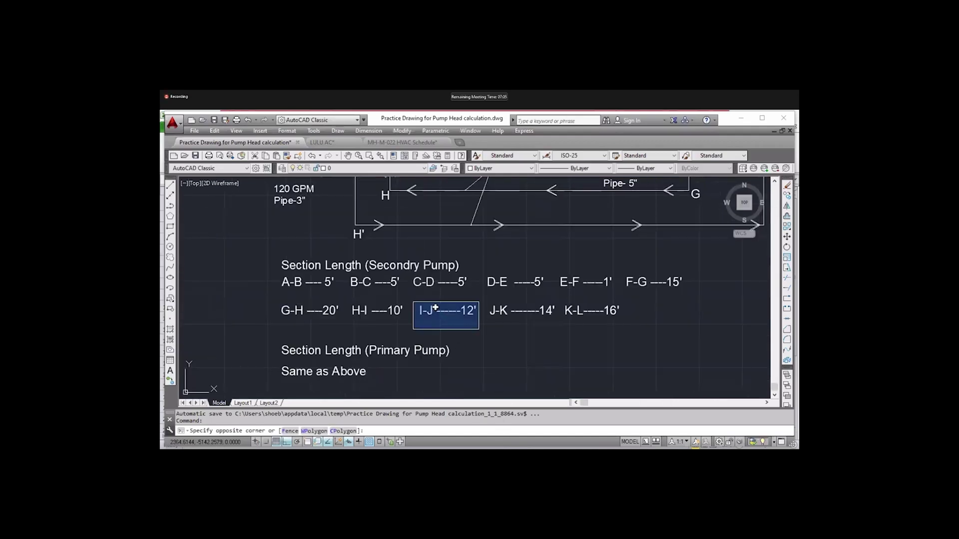
# Return to the Excel workbook and review the Flow (GPM) and Friction (Ft/100Ft) columns
pyautogui.hotkey('alt', 'Tab')
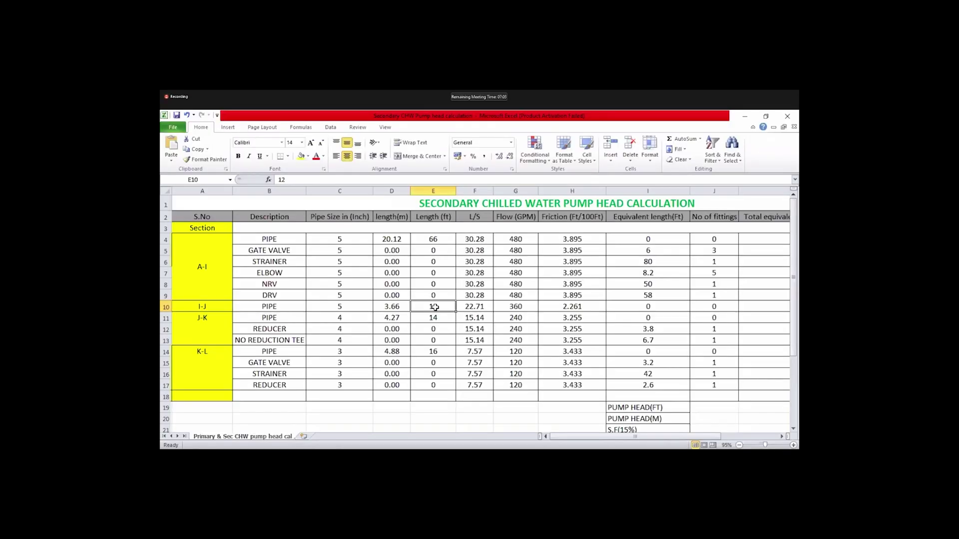
pyautogui.click(527, 218)
pyautogui.click(519, 319)
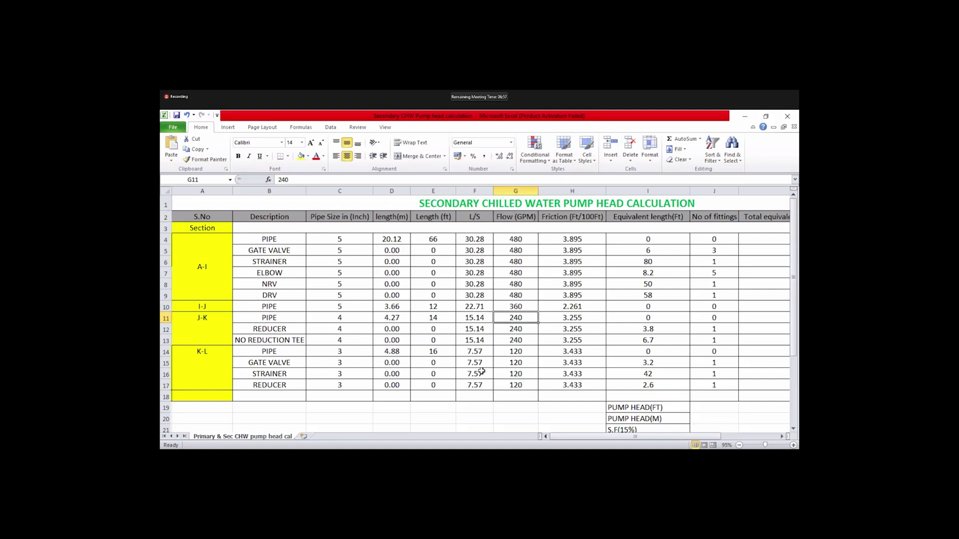
pyautogui.click(576, 219)
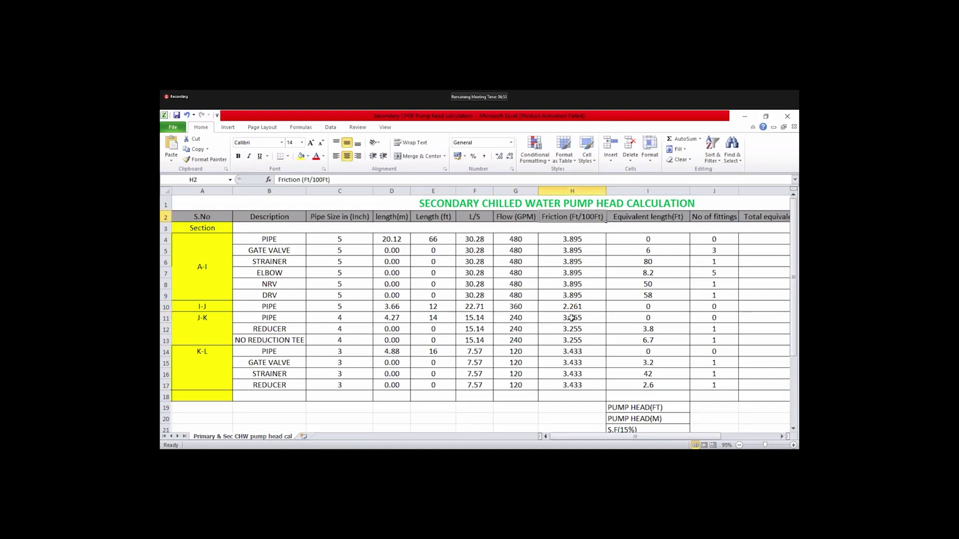
# Look up the 5-inch pipe's head loss at 360 USgpm in McQuay PipeSizer and compare it with section I-J's friction in H10
pyautogui.click(511, 310)
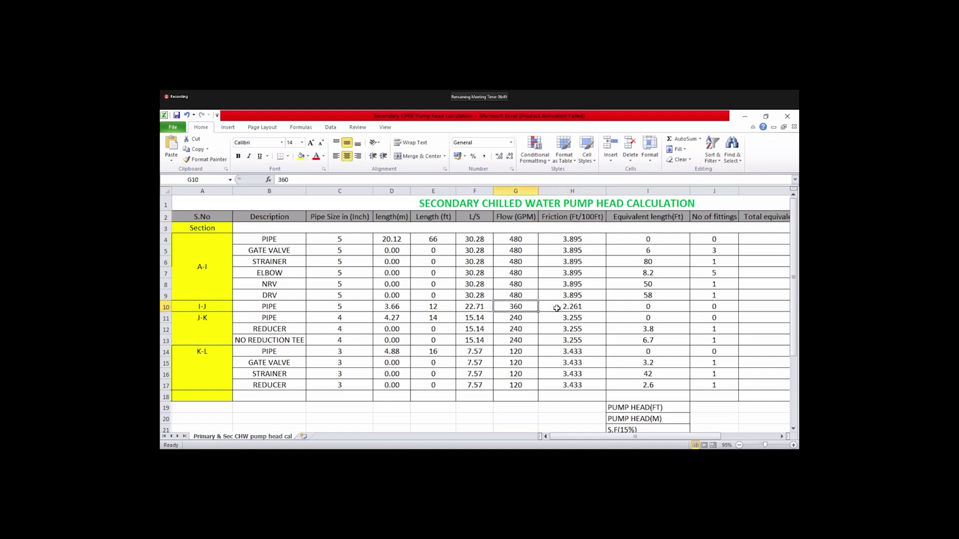
pyautogui.press('Down')
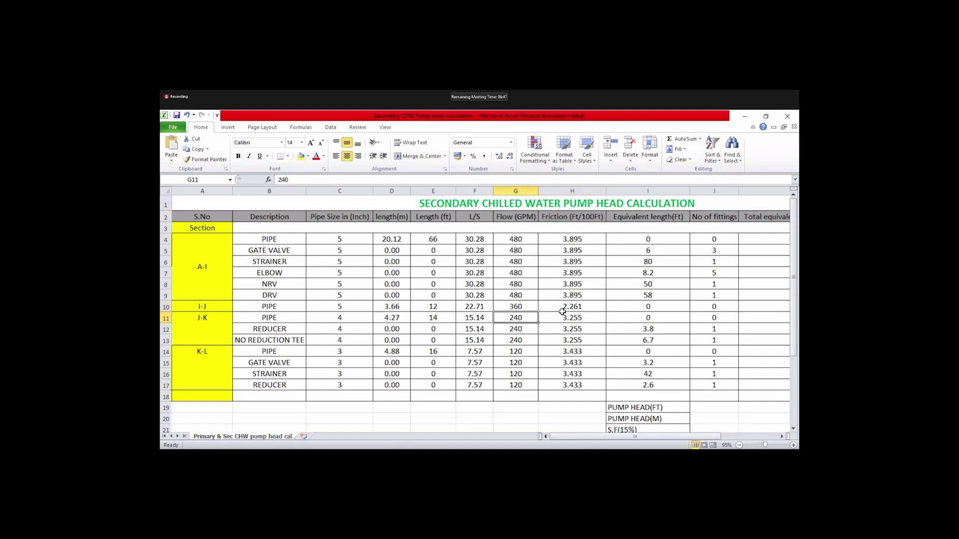
pyautogui.press('Up')
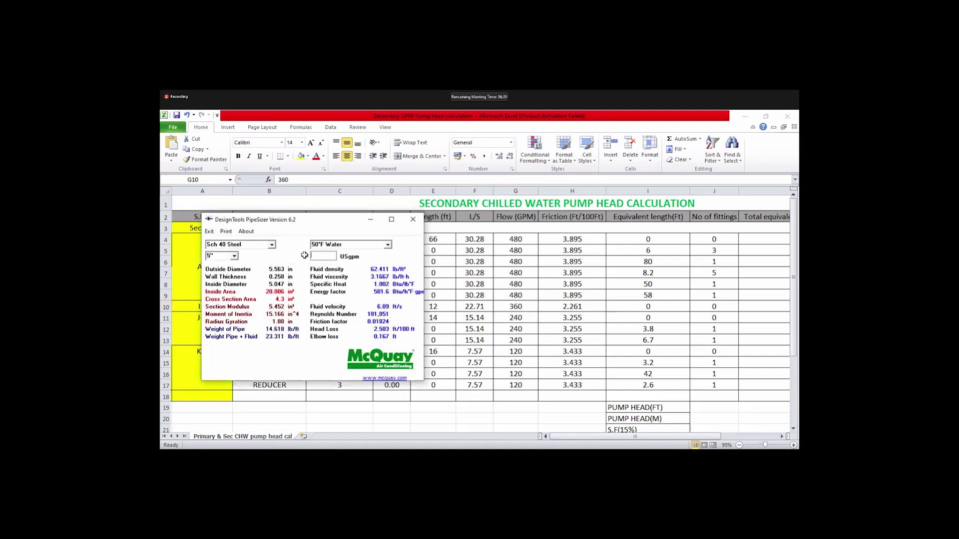
pyautogui.write('360')
pyautogui.click(588, 306)
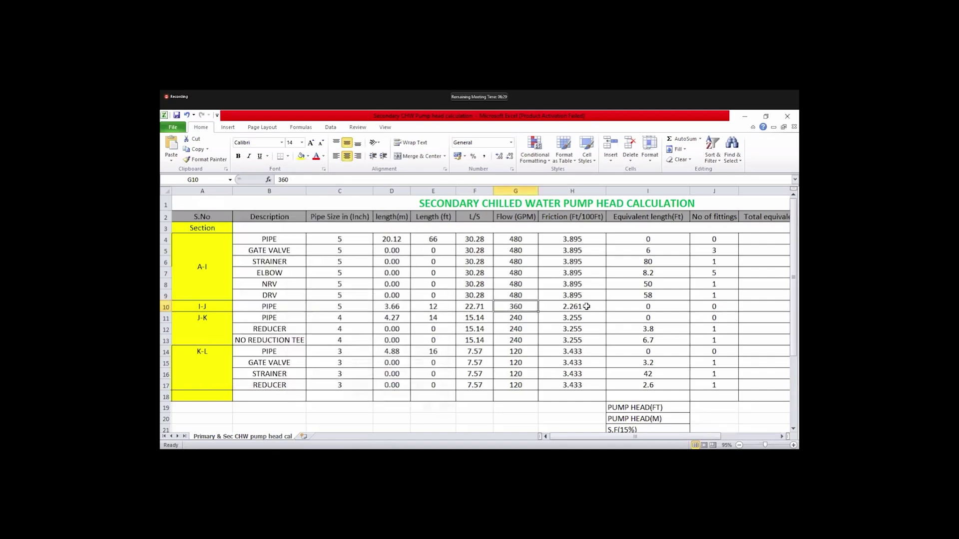
pyautogui.click(588, 306)
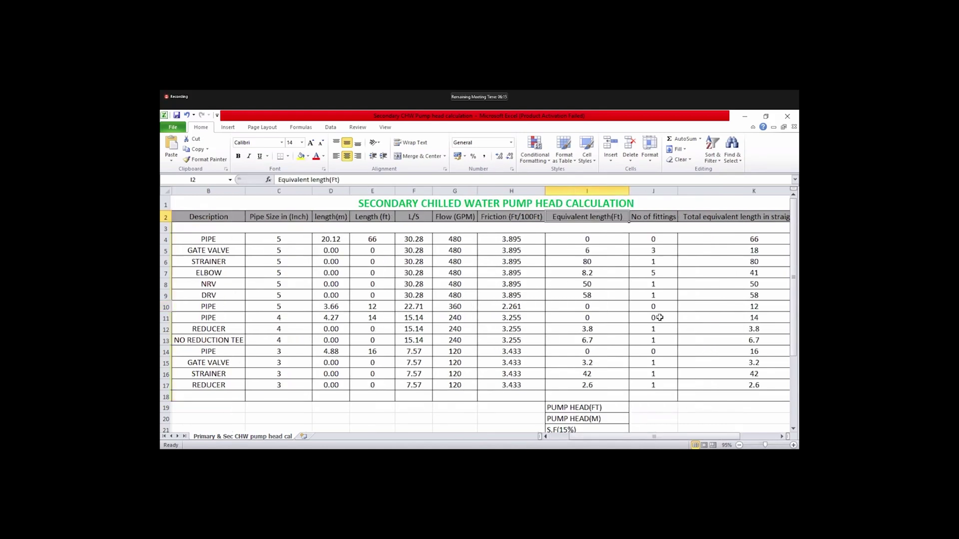
# Check section I-J's equivalent length and number of fittings, and inspect the total equivalent length formula in K10
pyautogui.click(635, 309)
pyautogui.doubleClick(624, 307)
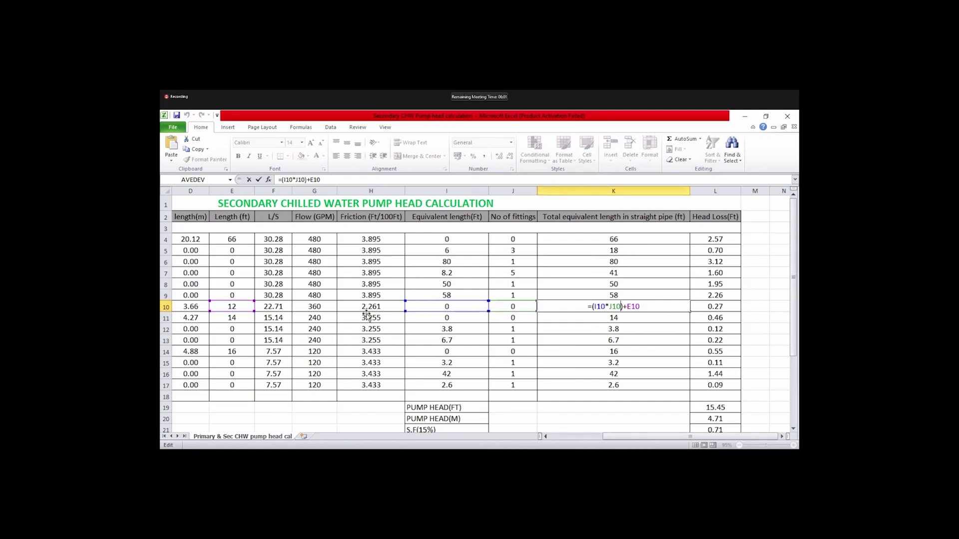
pyautogui.hotkey('ctrl', 'Return')
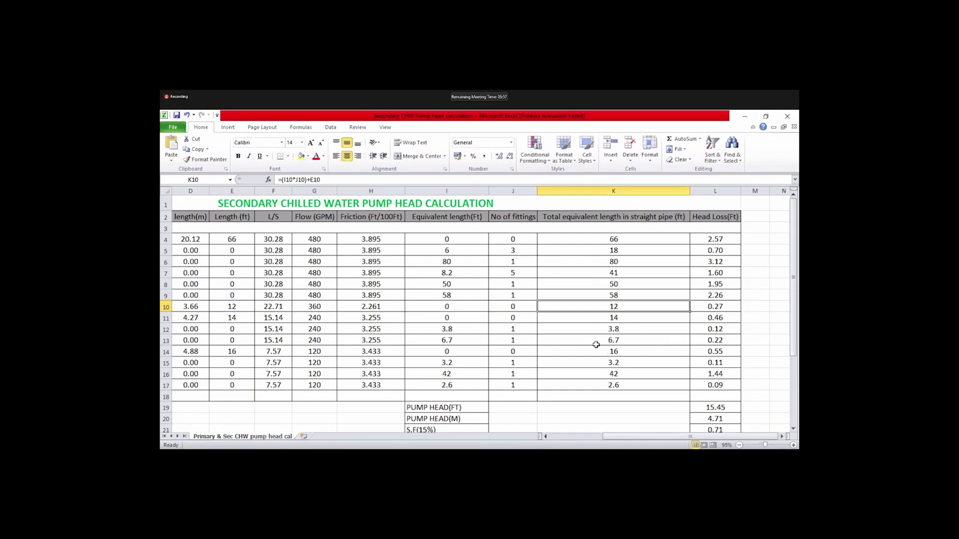
# Verify the I-J head loss in L10 by computing 12 × 2.261 ÷ 100 in Calculator, then clear it
pyautogui.press('Right')
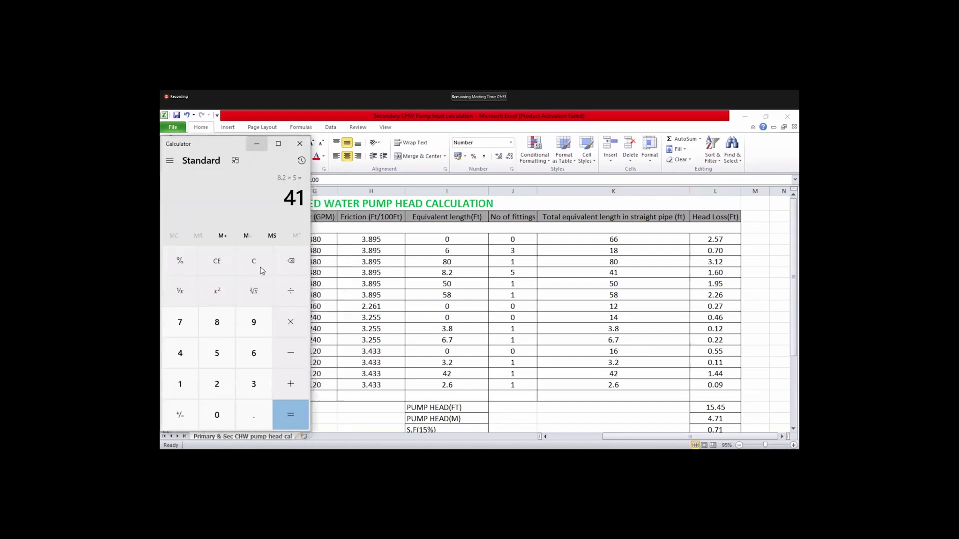
pyautogui.click(249, 269)
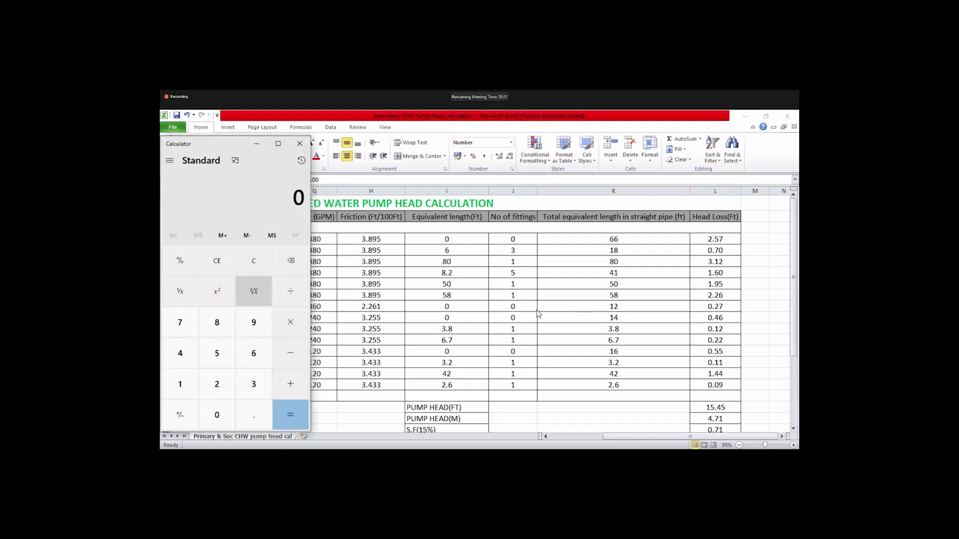
pyautogui.write('1')
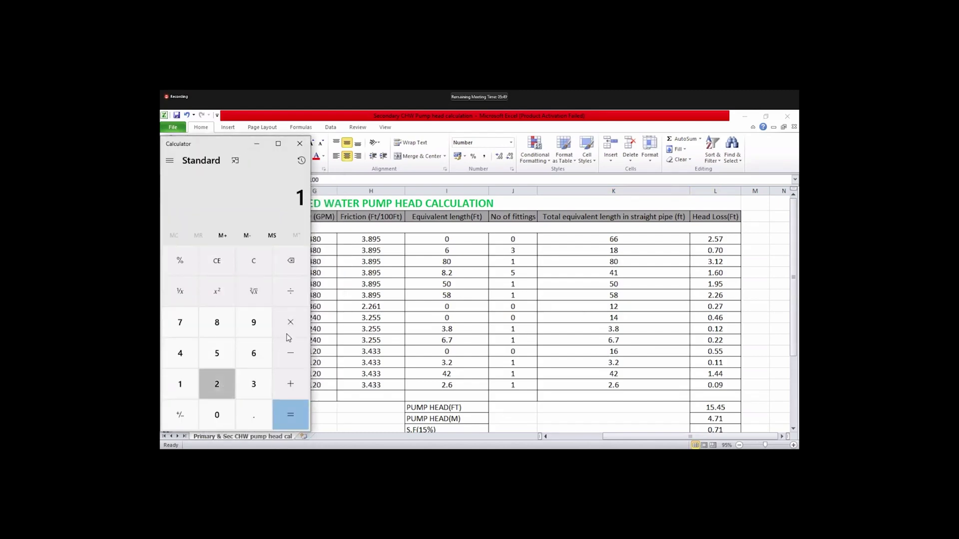
pyautogui.write('2*2.2')
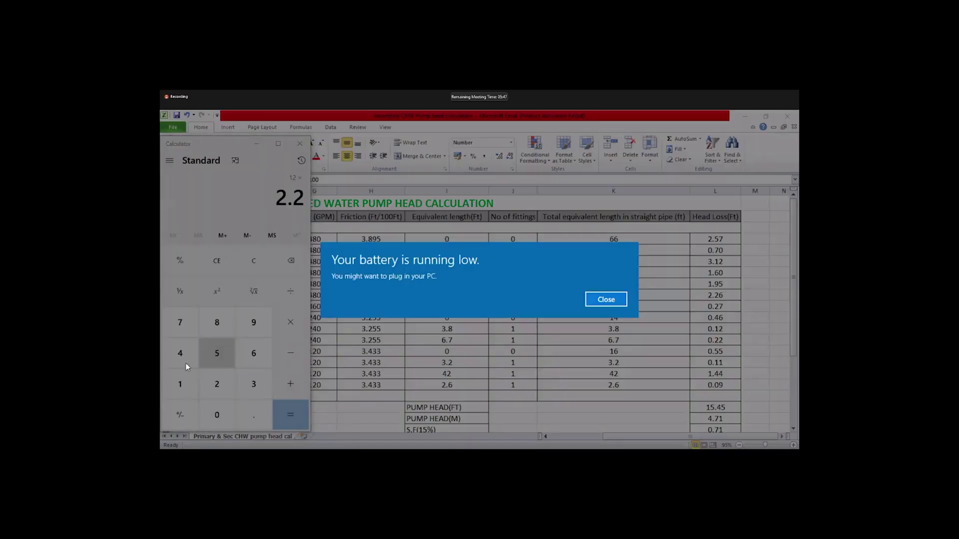
pyautogui.click(604, 299)
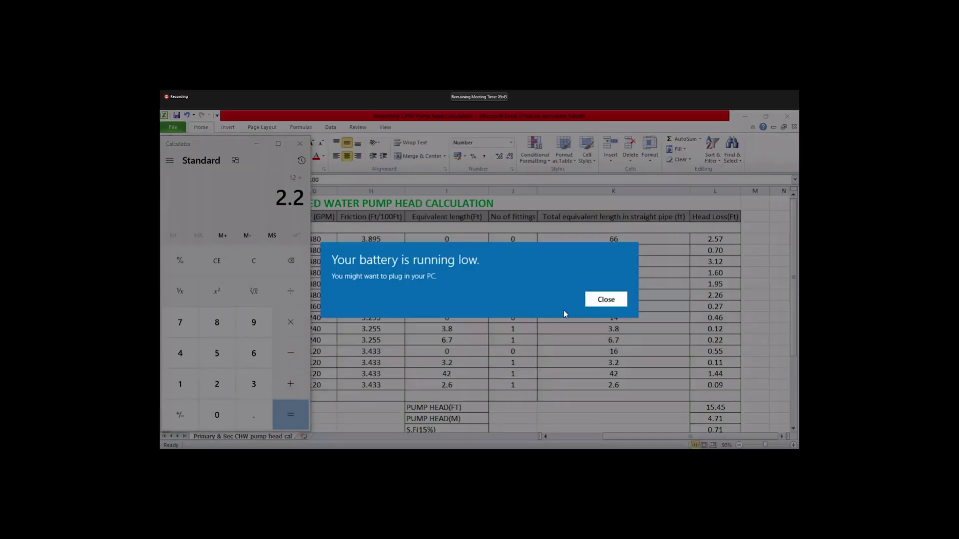
pyautogui.write('61')
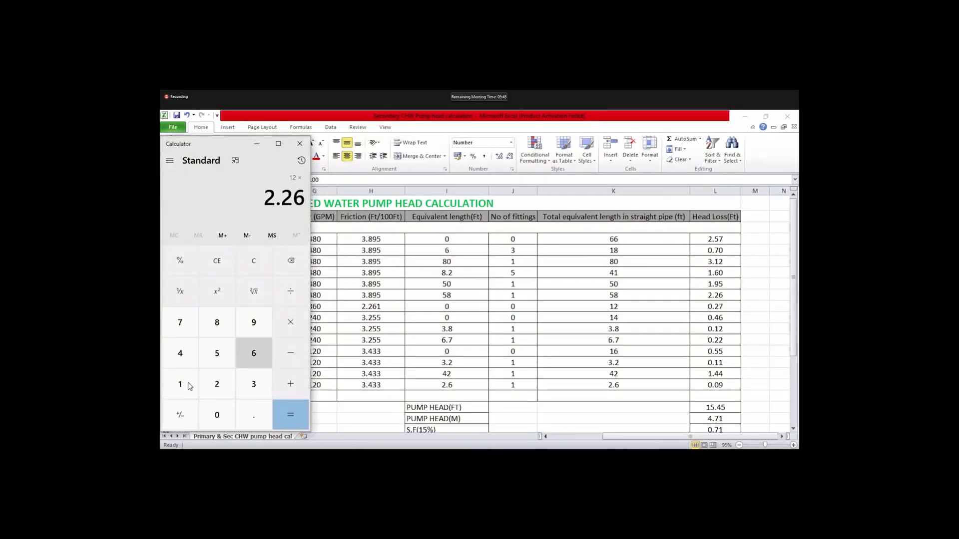
pyautogui.click(293, 407)
pyautogui.click(290, 291)
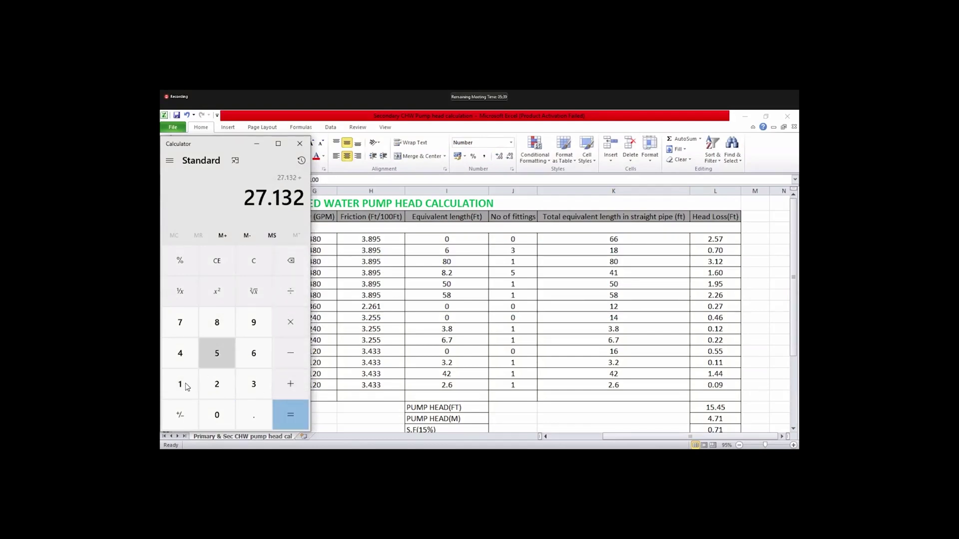
pyautogui.write('1')
pyautogui.click(290, 412)
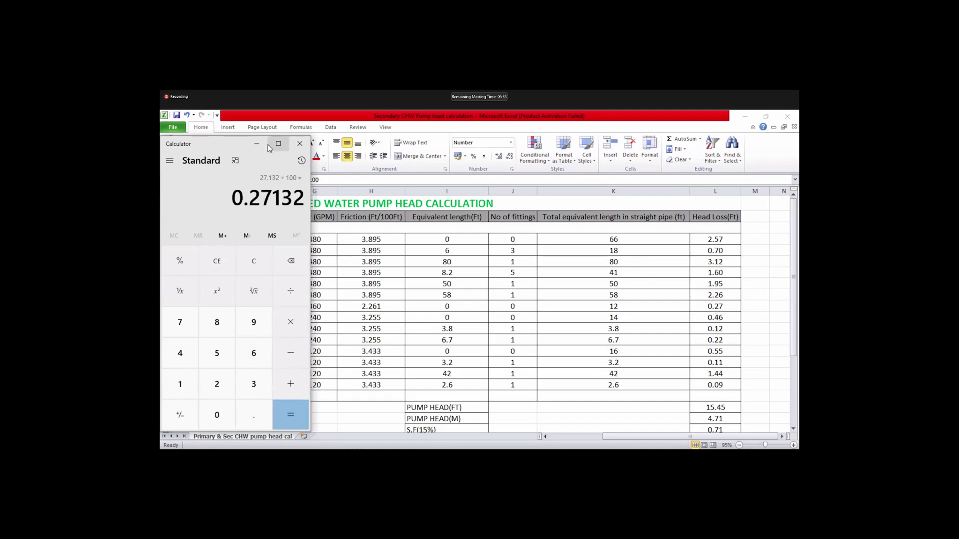
pyautogui.click(255, 261)
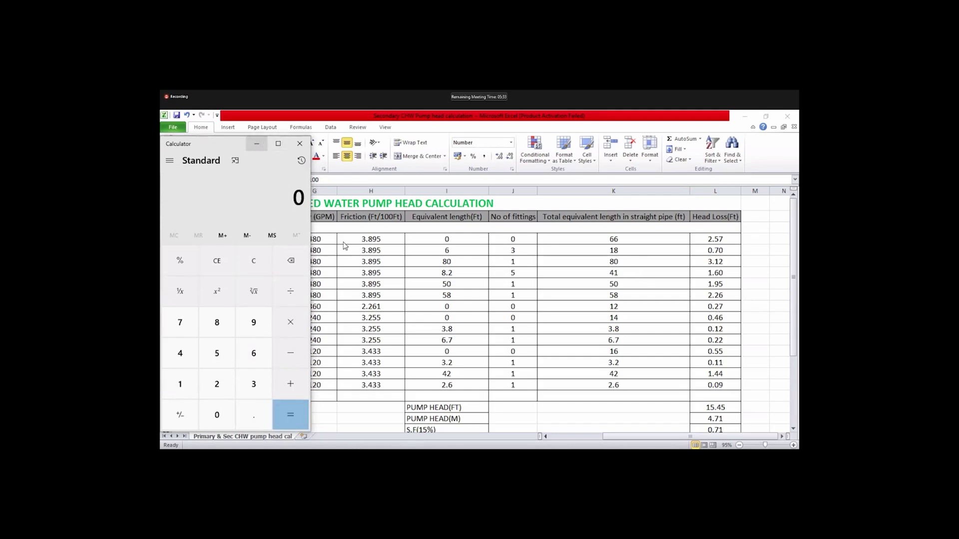
# Return to the Excel workbook and select the J-K section label in A11
pyautogui.hotkey('alt', 'Tab')
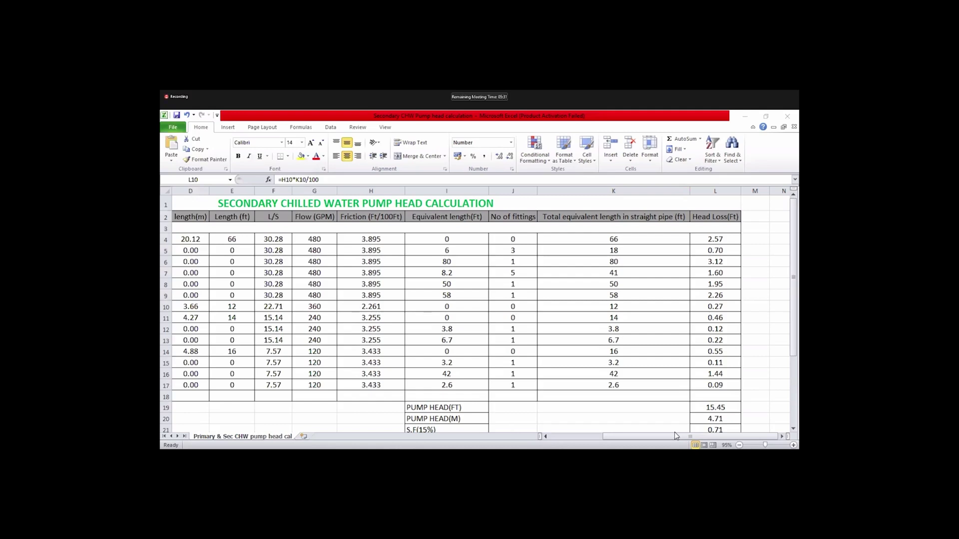
pyautogui.click(656, 435)
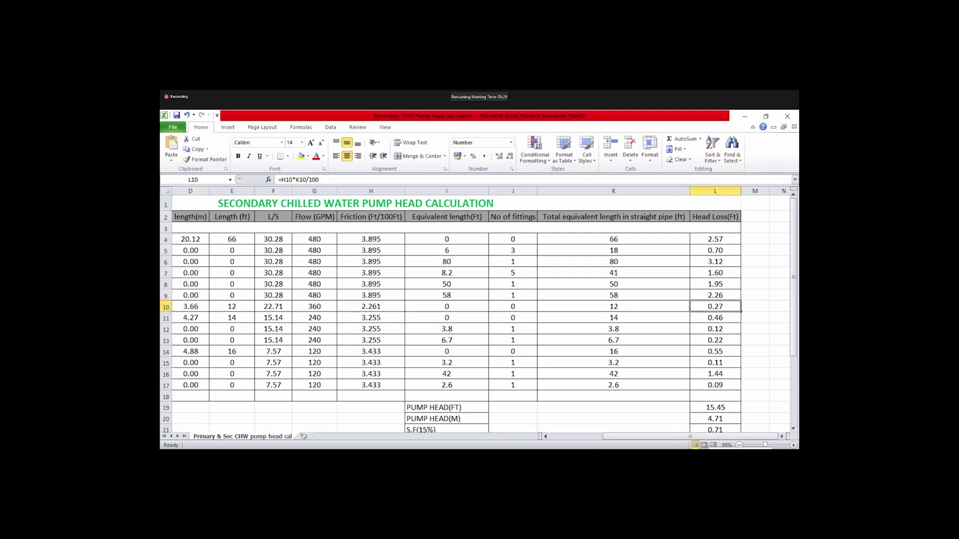
pyautogui.moveTo(650, 437); pyautogui.dragTo(570, 447)
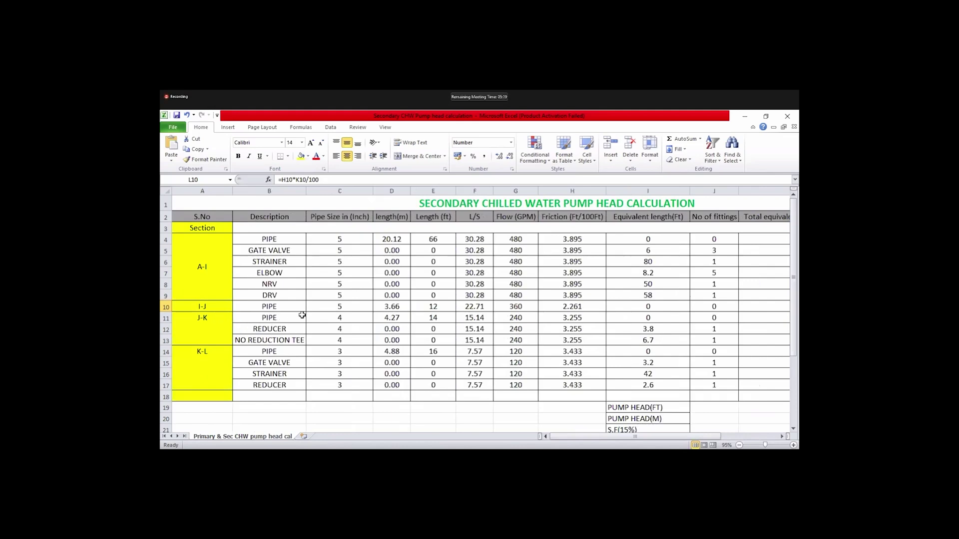
pyautogui.press('Down')
pyautogui.press('Home')
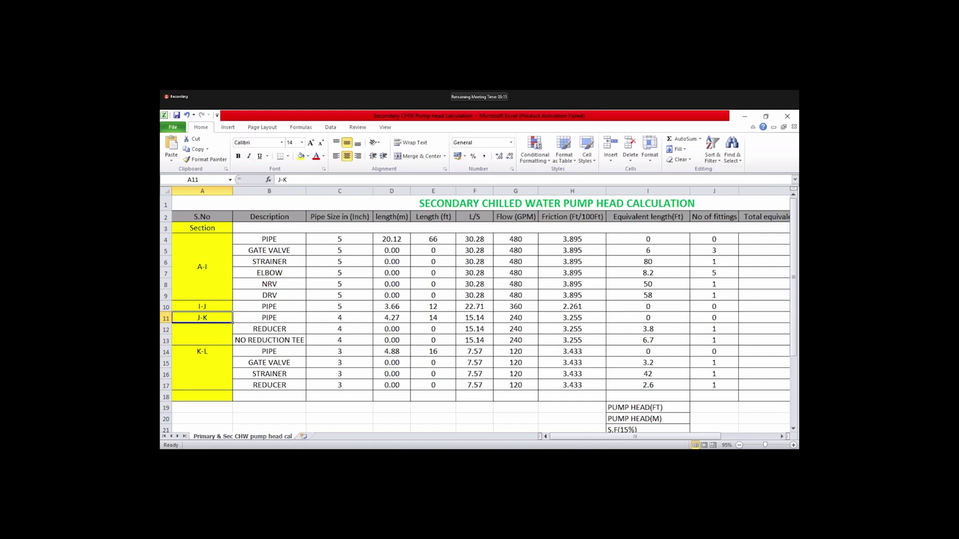
# Switch to the practice pump head drawing in AutoCAD and examine the flow and pipe size labelled for section J-K
pyautogui.click(515, 452)
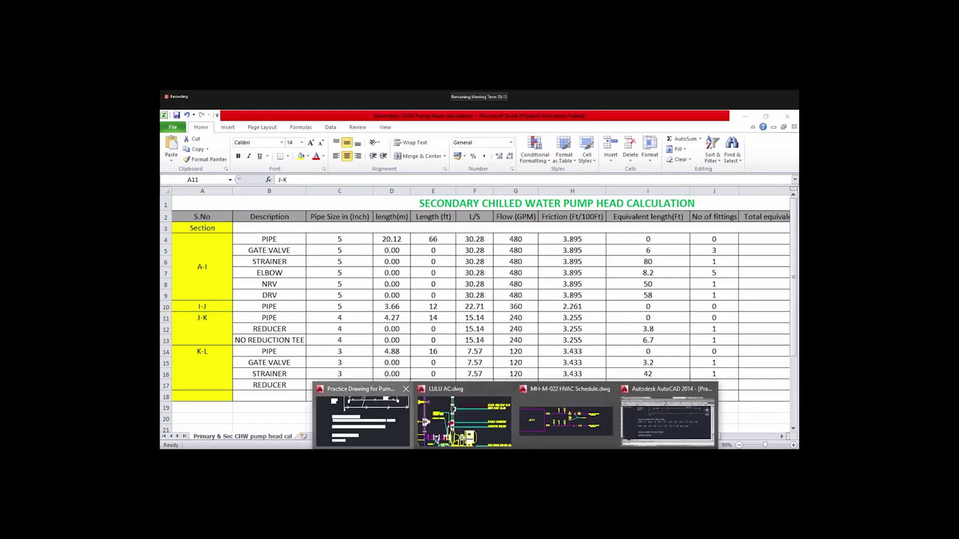
pyautogui.click(362, 419)
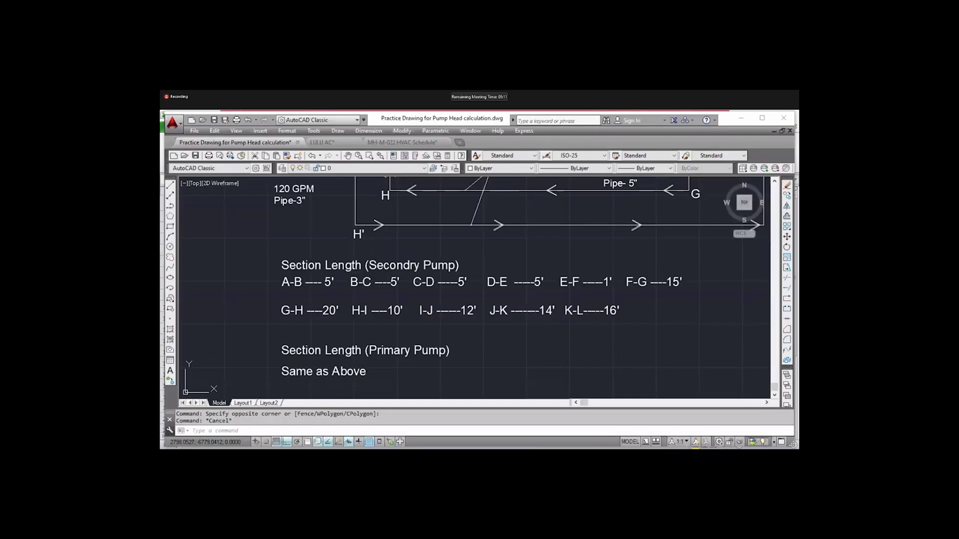
pyautogui.scroll(-3, 435, 272)
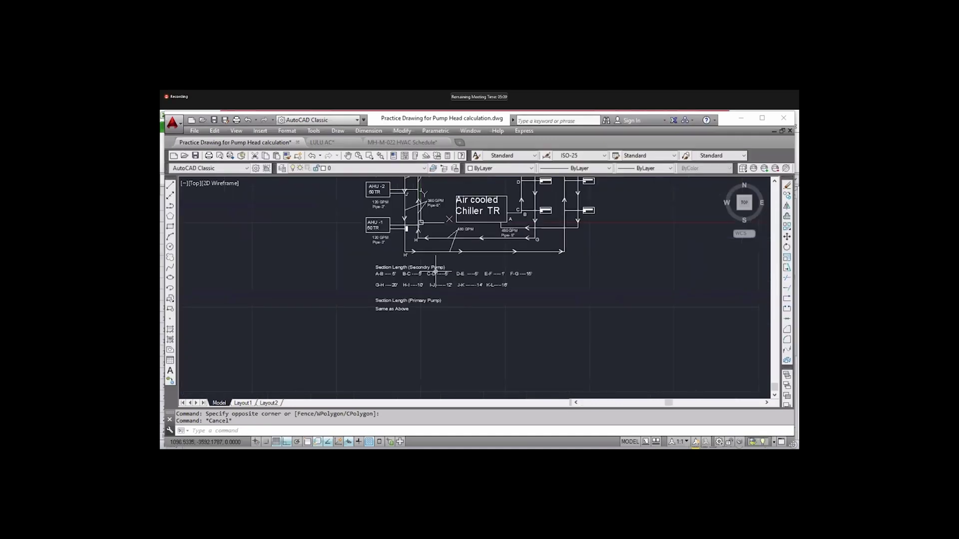
pyautogui.moveTo(435, 273); pyautogui.dragTo(421, 327)
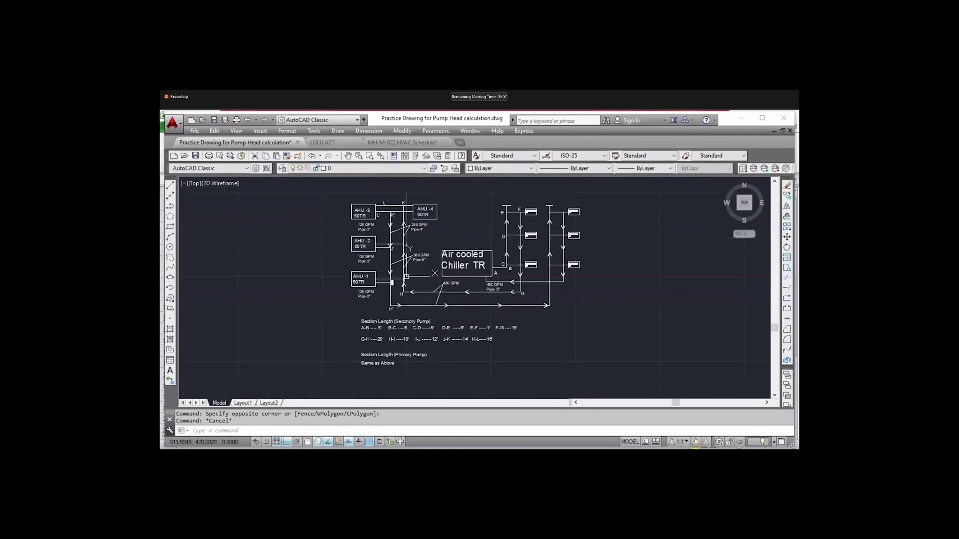
pyautogui.scroll(2, 398, 249)
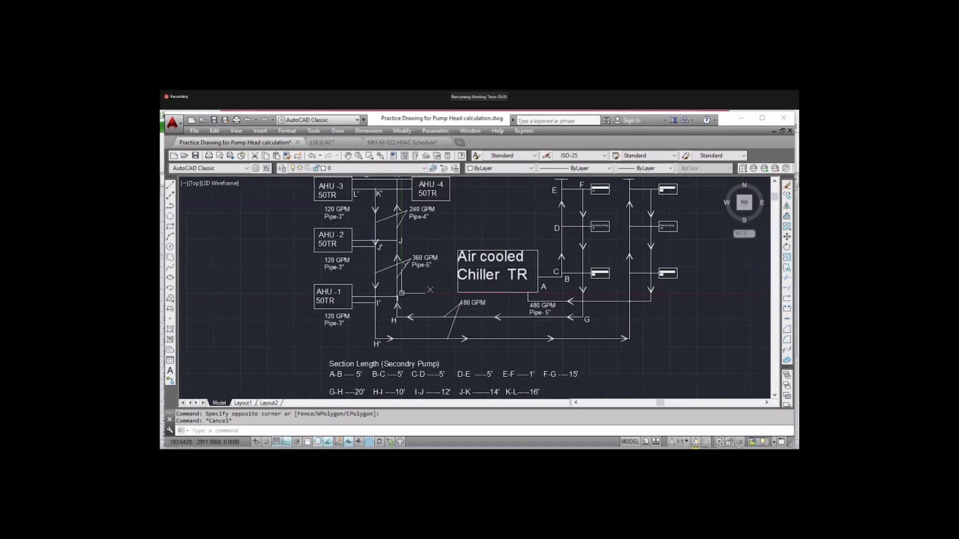
pyautogui.moveTo(403, 229); pyautogui.dragTo(386, 276)
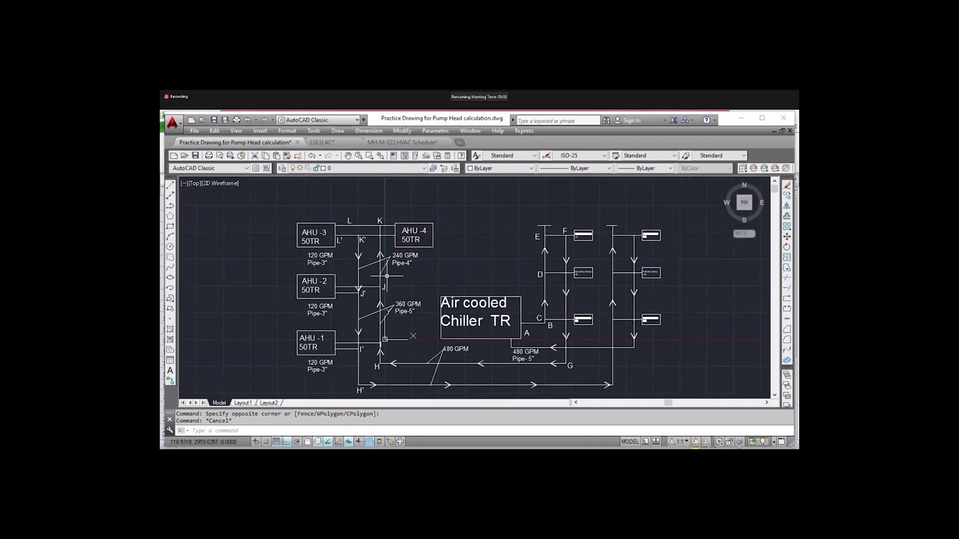
pyautogui.scroll(2, 387, 276)
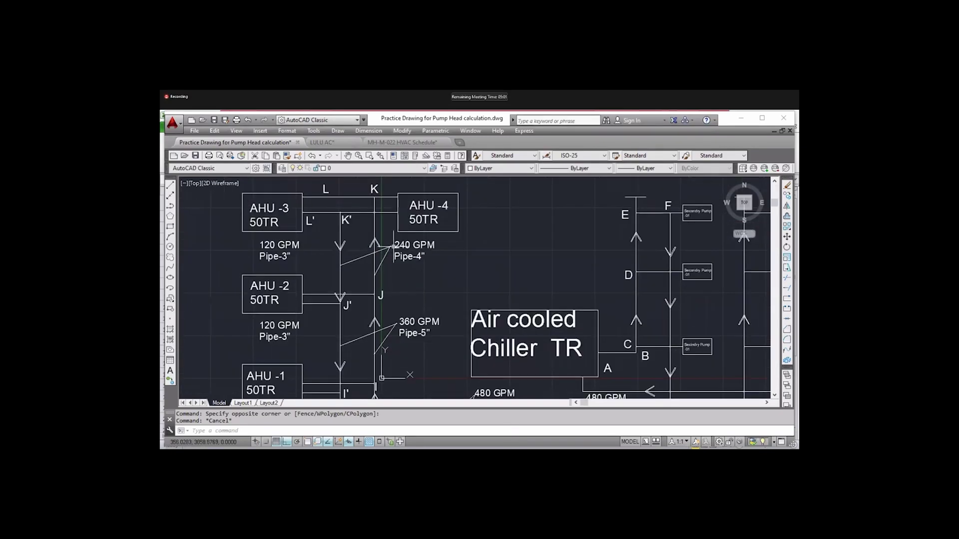
pyautogui.scroll(-3, 394, 246)
pyautogui.scroll(3, 398, 304)
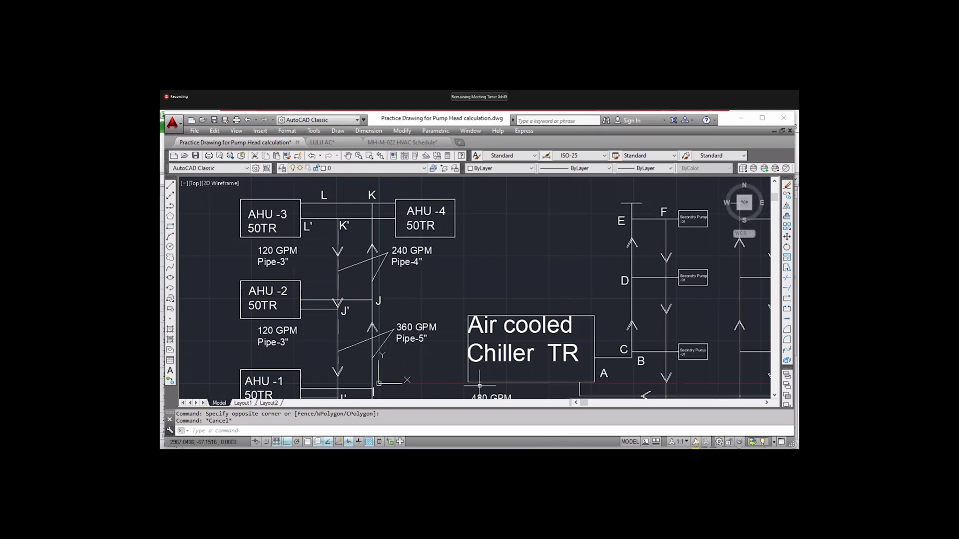
# Return to the secondary pump head workbook and check section J-K's pipe size in C11 and length in E11
pyautogui.moveTo(533, 419)
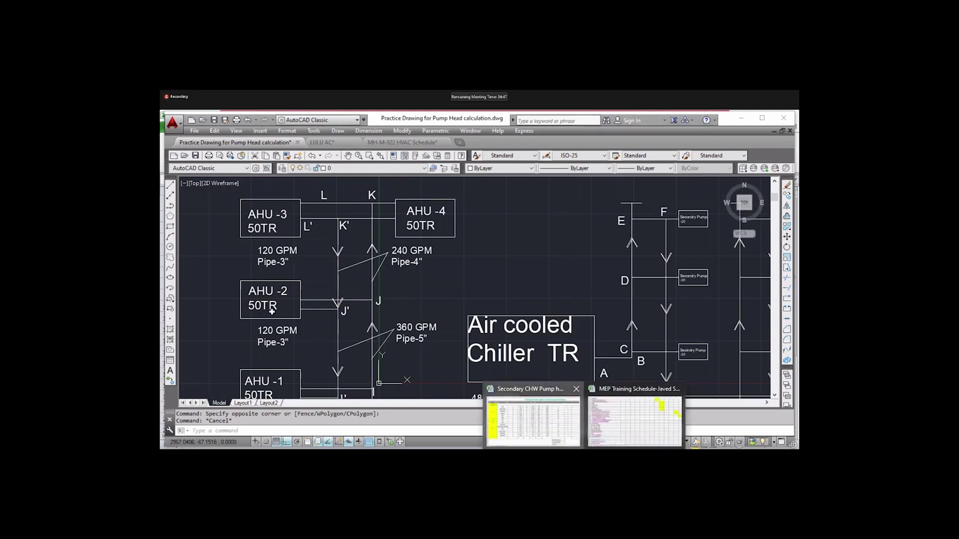
pyautogui.click(533, 419)
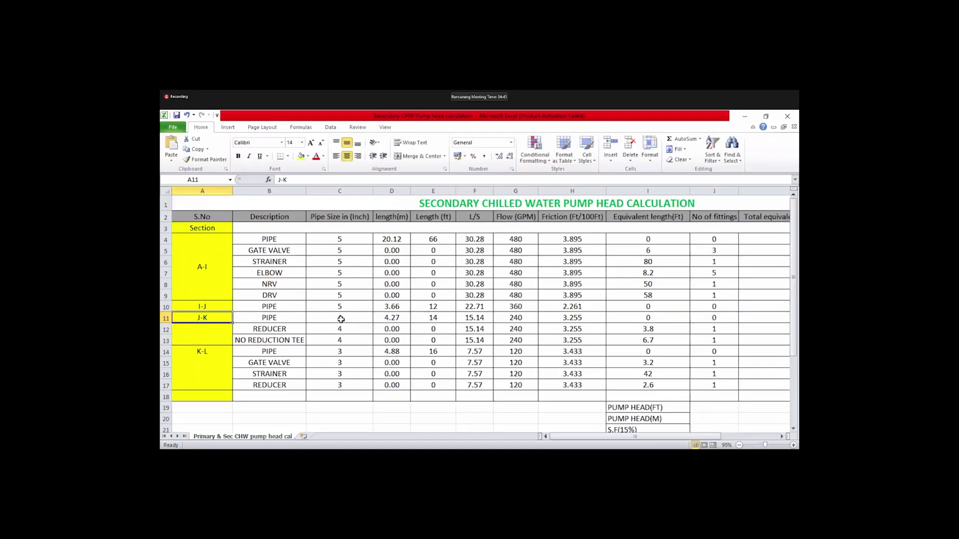
pyautogui.click(362, 318)
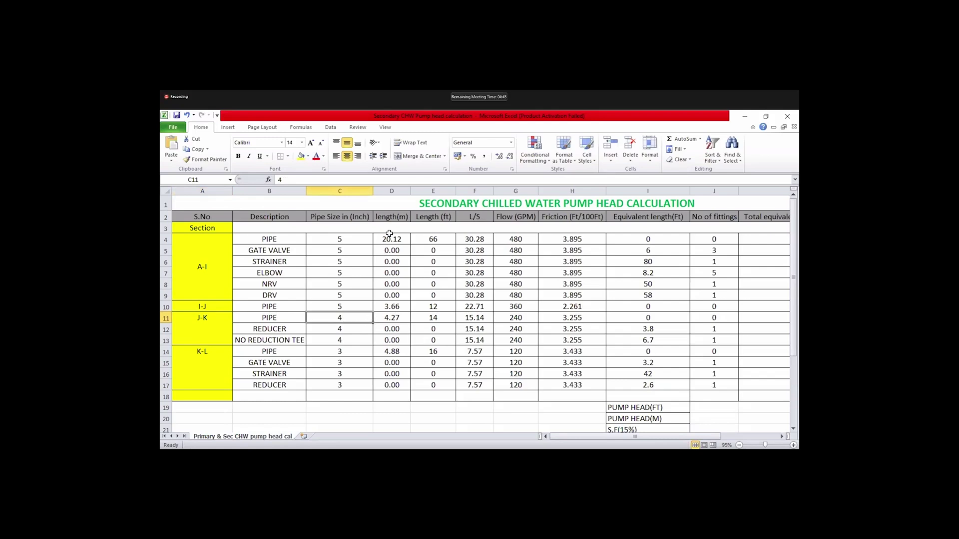
pyautogui.click(436, 318)
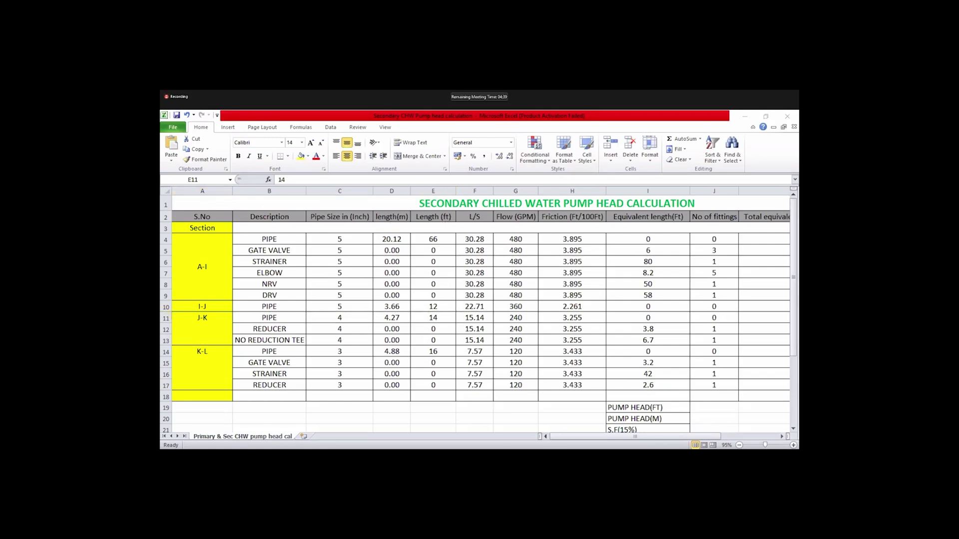
# Look up section J-K's length in the secondary pump section length list of the AutoCAD practice drawing
pyautogui.click(362, 415)
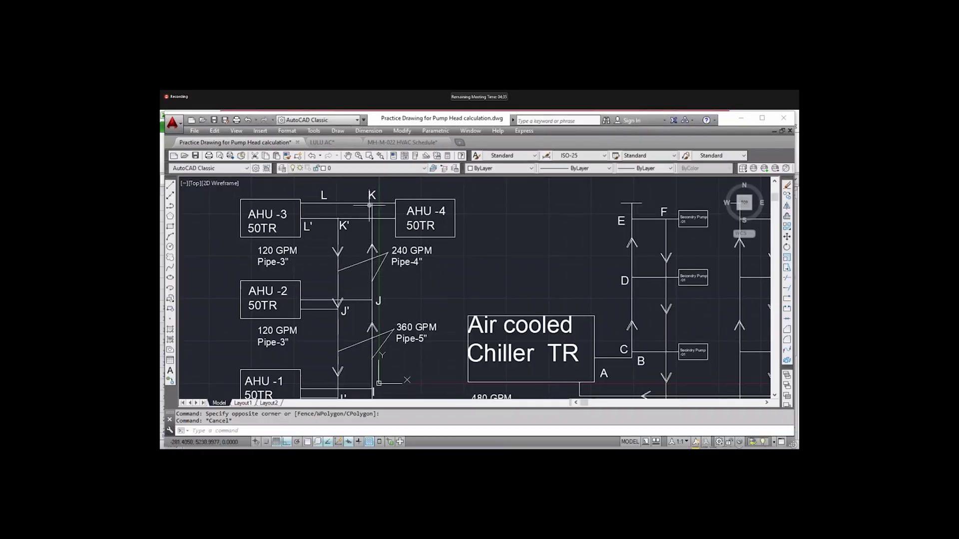
pyautogui.scroll(-4, 384, 230)
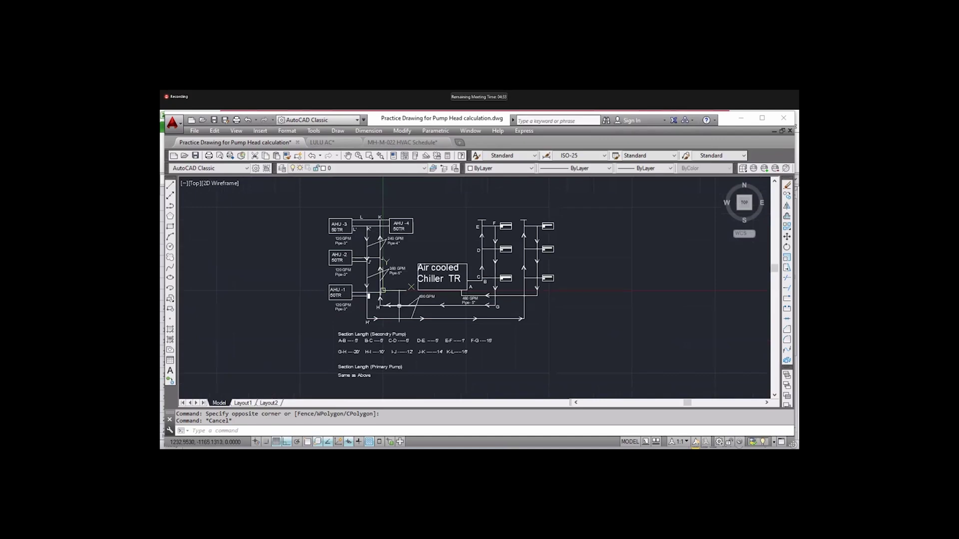
pyautogui.moveTo(383, 289); pyautogui.dragTo(383, 263)
pyautogui.scroll(4, 398, 315)
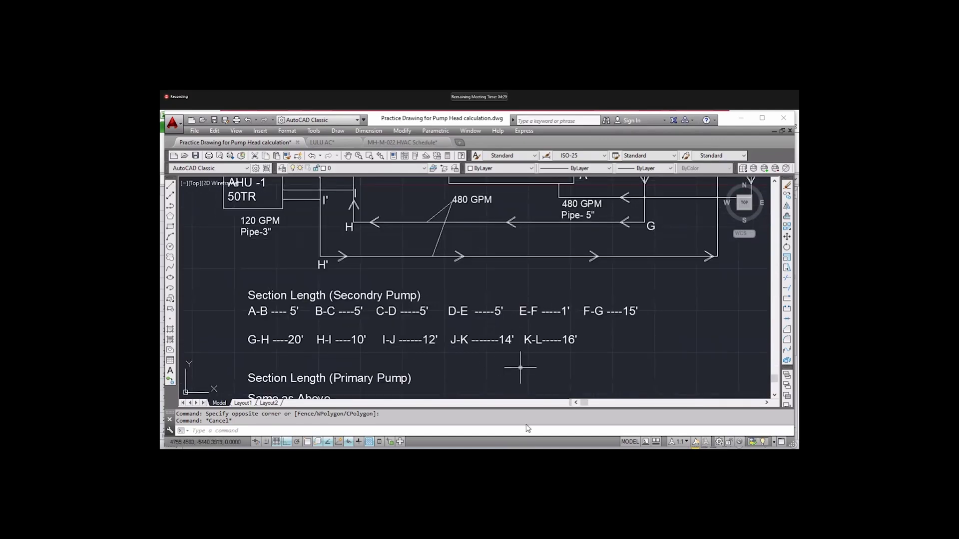
pyautogui.click(500, 448)
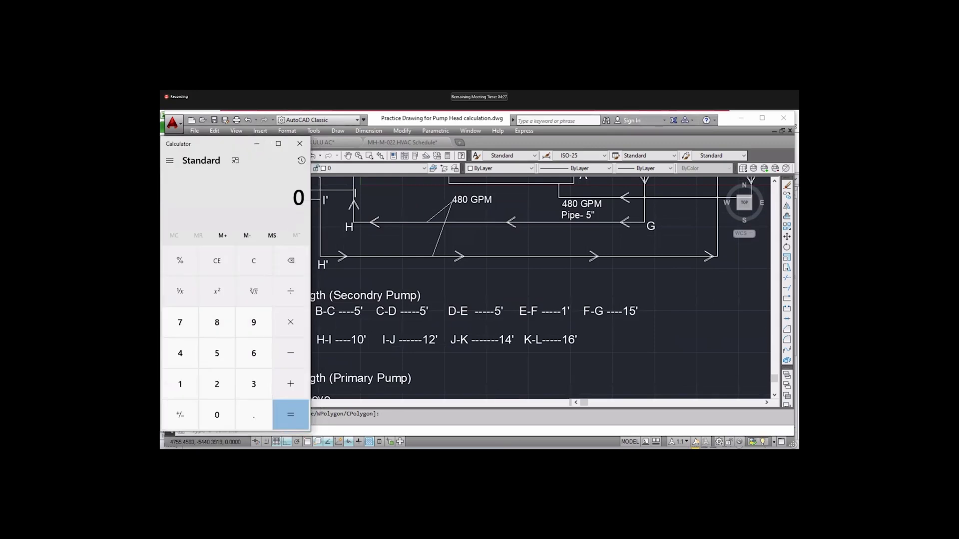
pyautogui.click(499, 448)
# Return to the Excel workbook and check section J-K's flow in G11 and friction in H11
pyautogui.moveTo(584, 448)
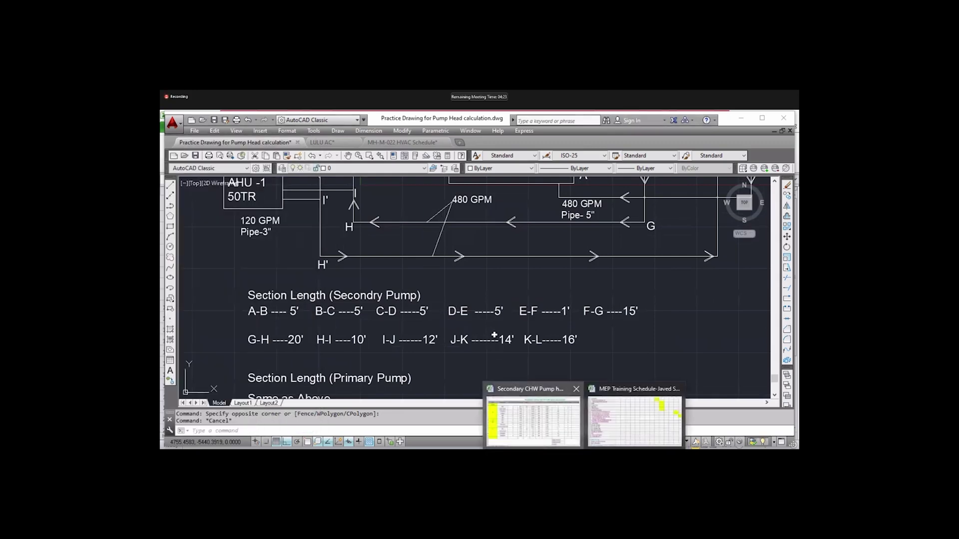
pyautogui.hotkey('alt', 'Tab')
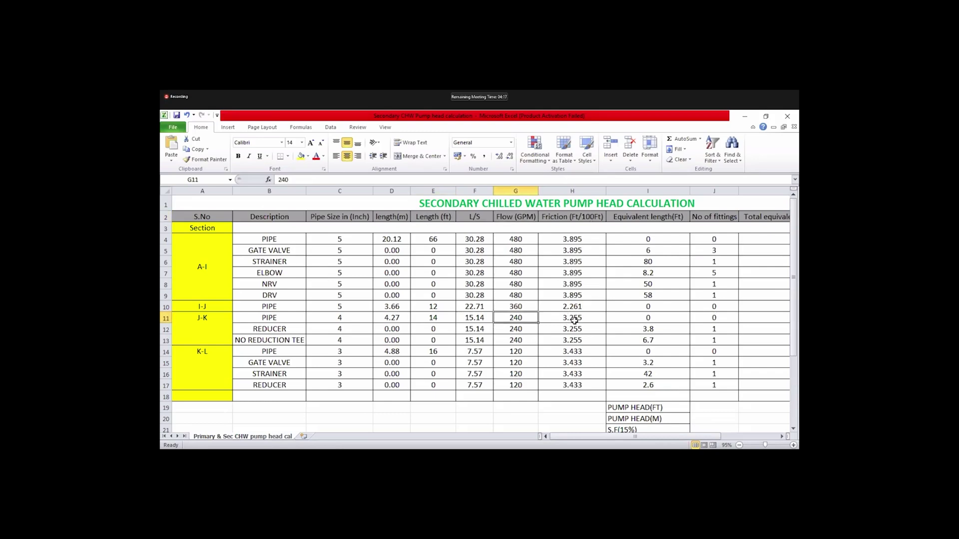
pyautogui.click(572, 218)
pyautogui.click(576, 318)
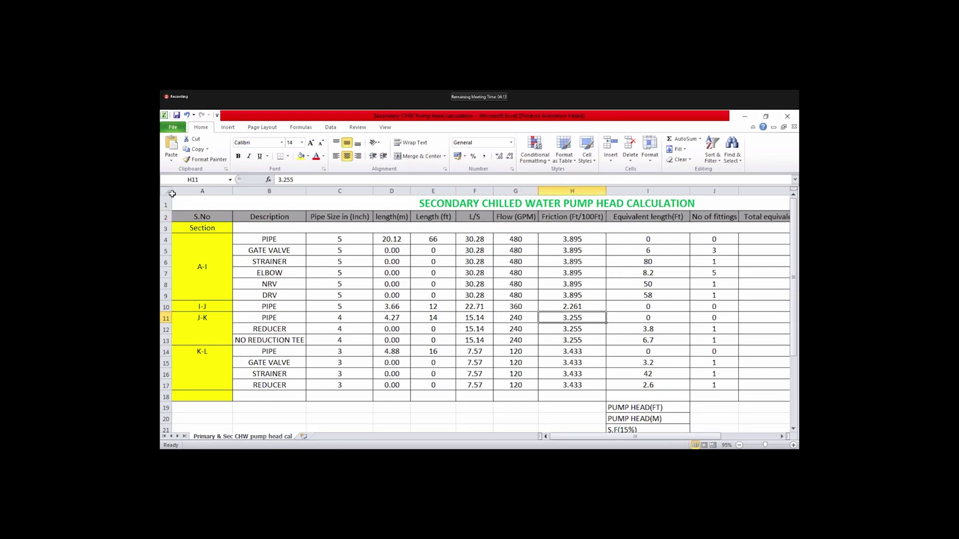
# Look up the 4-inch Sch 40 steel pipe's head loss at 240 USgpm in McQuay PipeSizer
pyautogui.hotkey('alt', 'Tab')
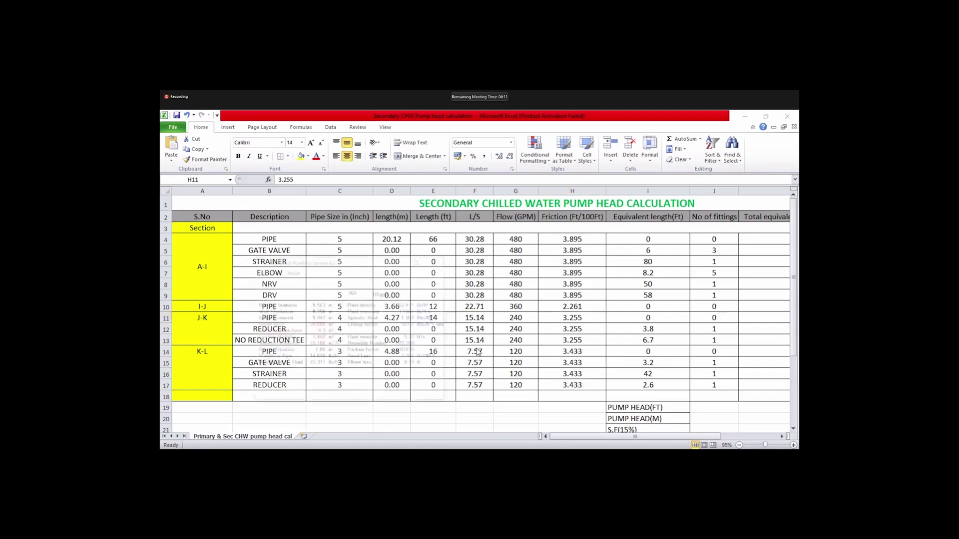
pyautogui.moveTo(286, 221); pyautogui.dragTo(314, 192)
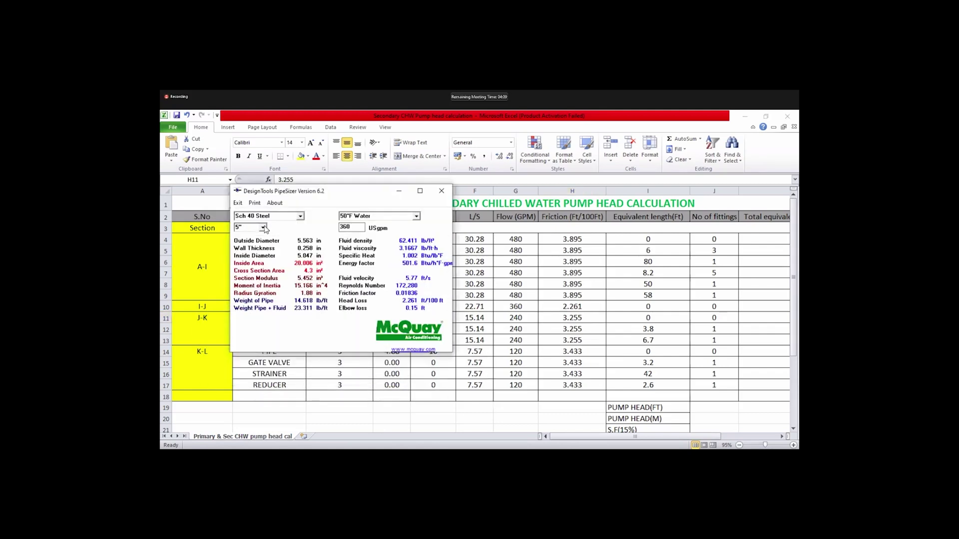
pyautogui.click(263, 228)
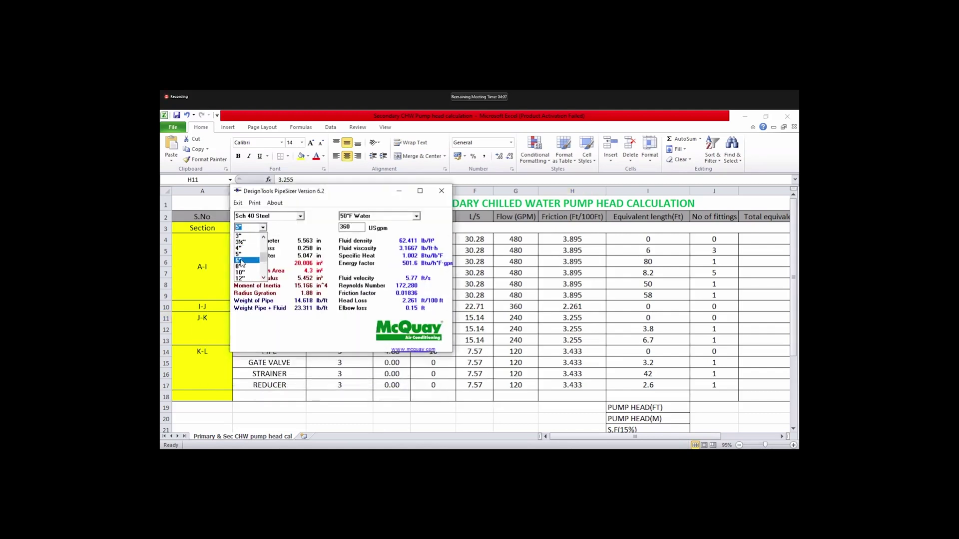
pyautogui.click(243, 249)
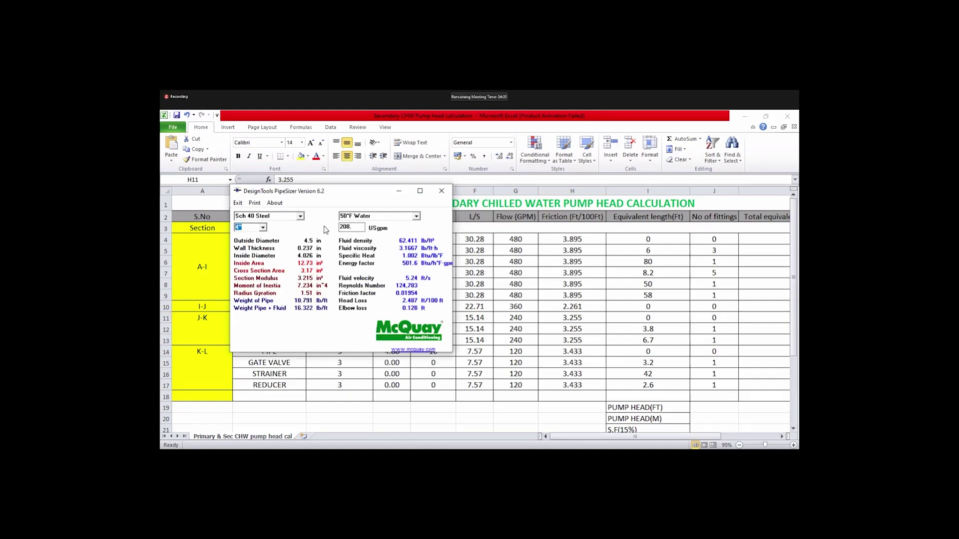
pyautogui.press('Tab')
pyautogui.write('240')
pyautogui.click(399, 191)
# Check the J-K pipe row's size and friction, and inspect the total equivalent length formula in K11 and head loss formula in L11
pyautogui.click(329, 317)
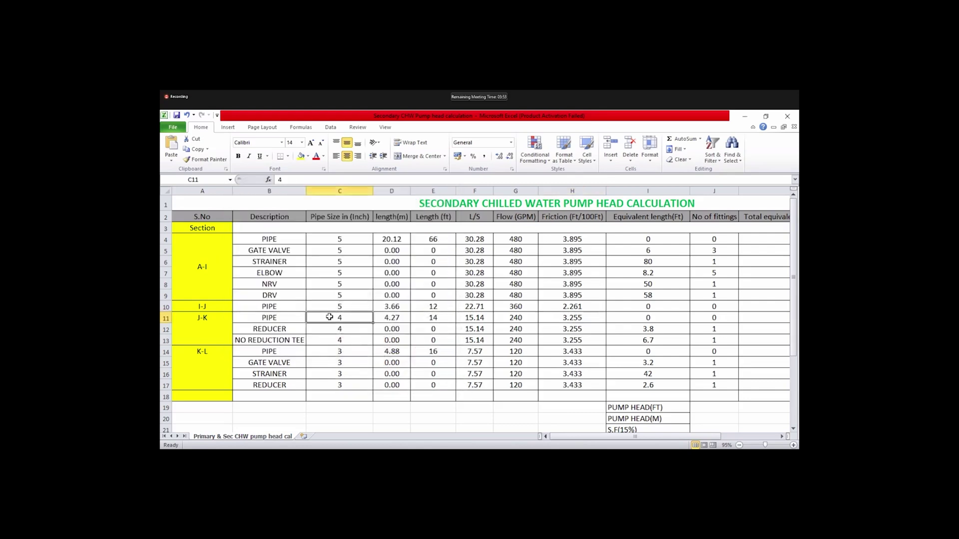
pyautogui.moveTo(641, 439); pyautogui.dragTo(443, 325)
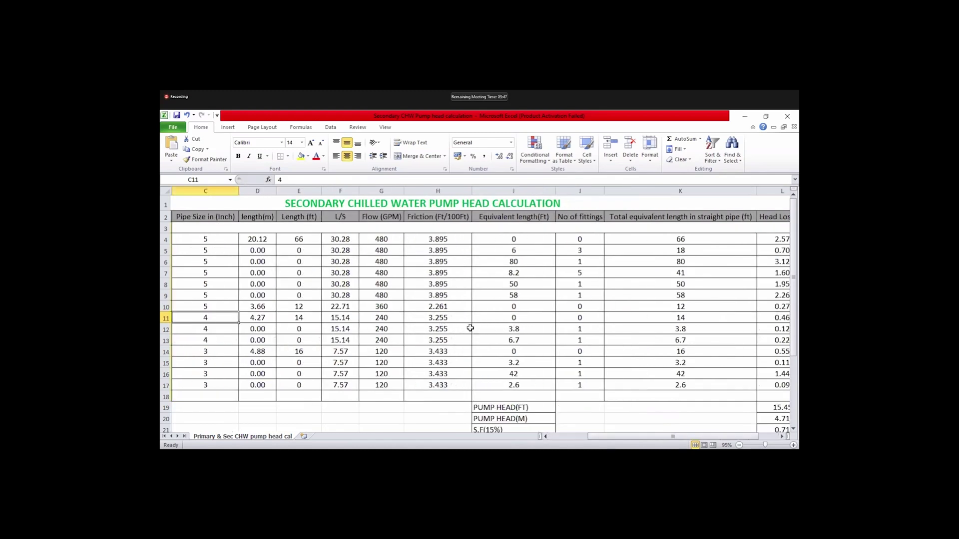
pyautogui.click(467, 324)
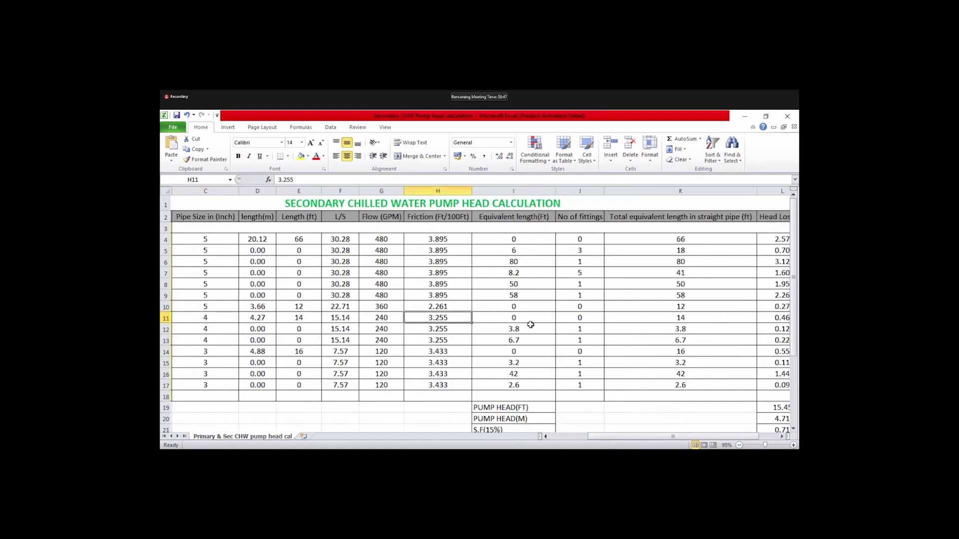
pyautogui.click(681, 319)
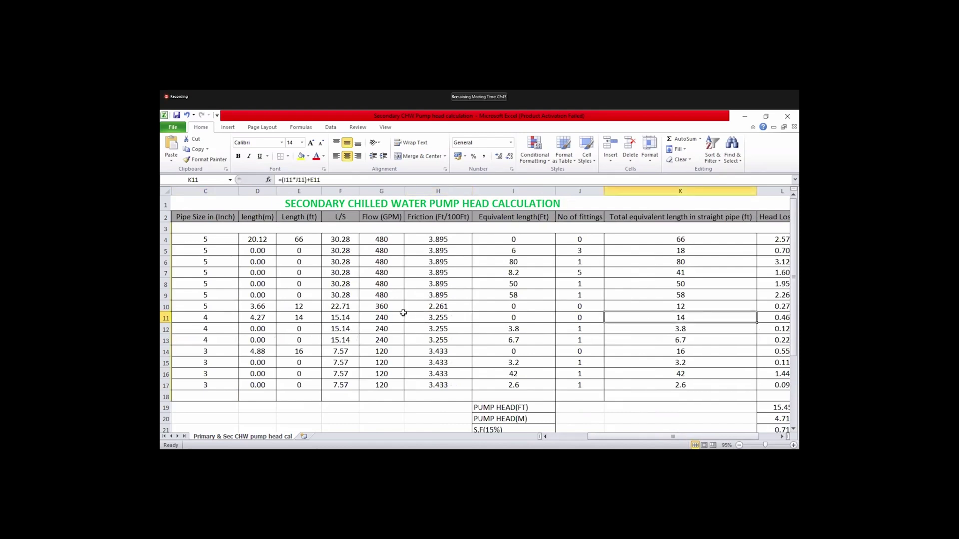
pyautogui.click(441, 317)
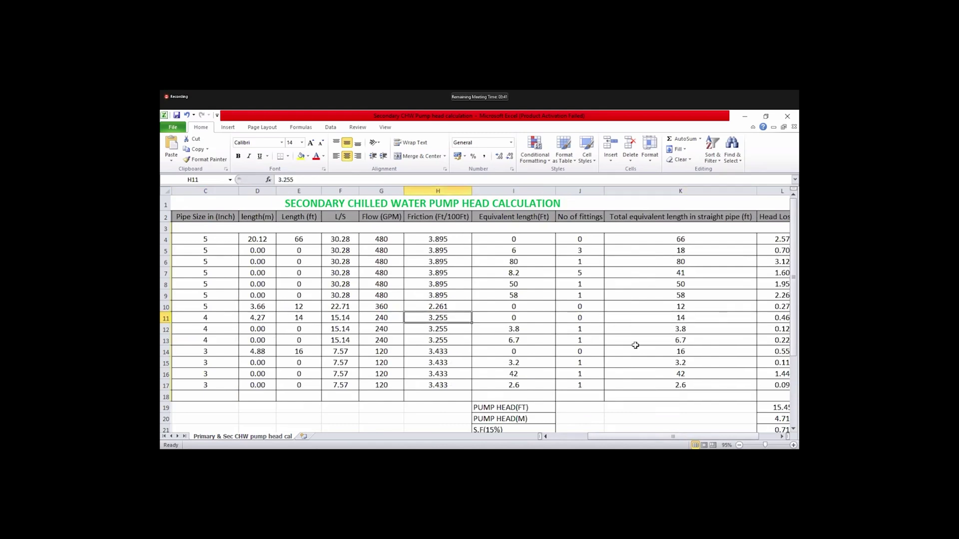
pyautogui.hscroll(1, 707, 427)
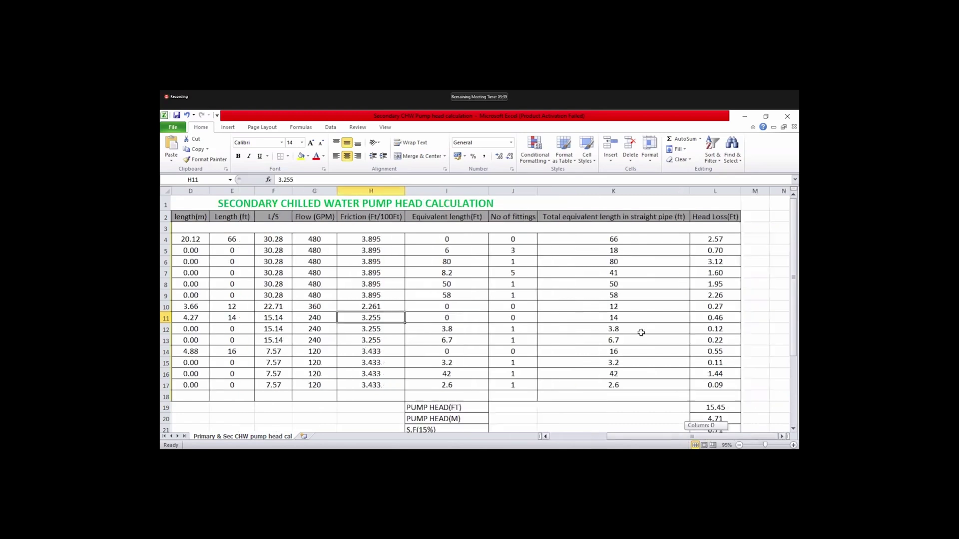
pyautogui.click(721, 317)
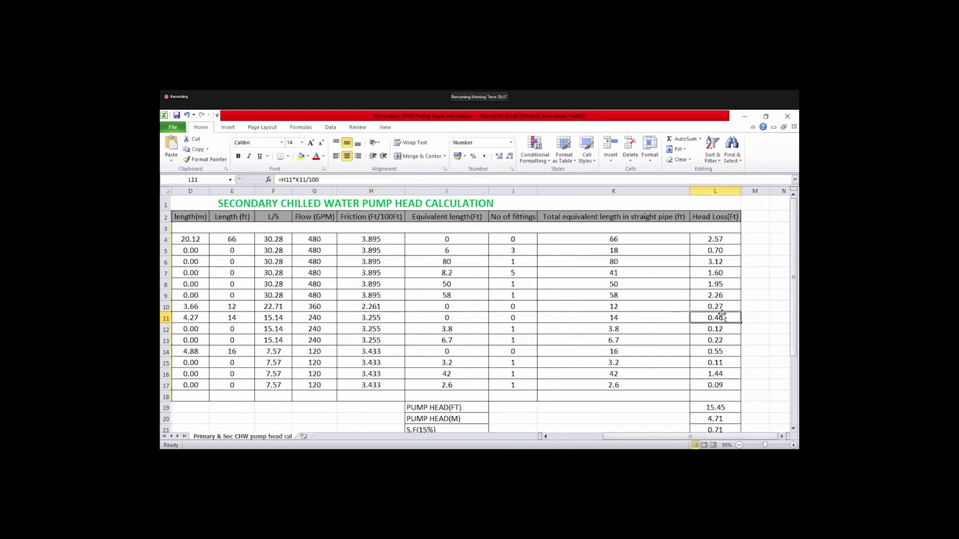
# Compare the pipe sizes of sections I-J and J-K in C10 and C11
pyautogui.moveTo(704, 436); pyautogui.dragTo(577, 442)
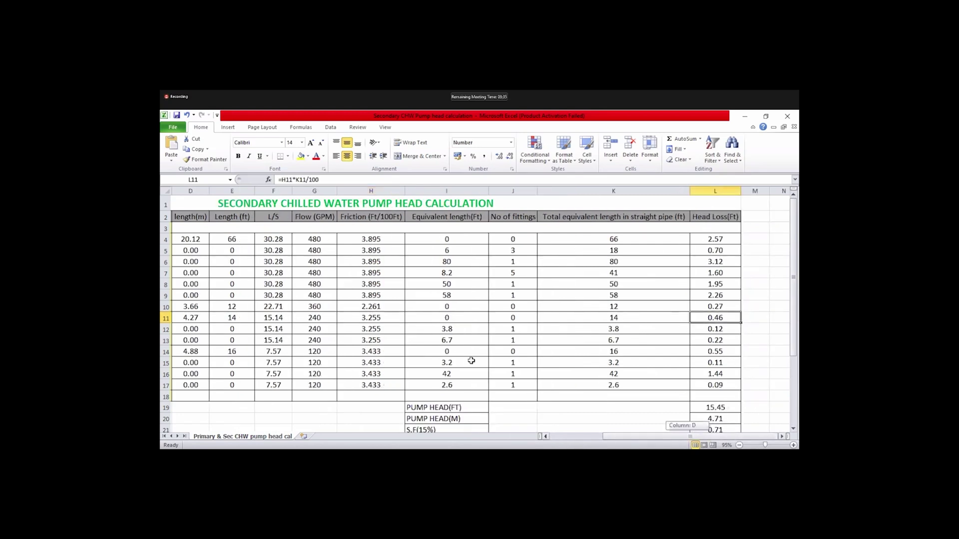
pyautogui.hscroll(-3, 471, 361)
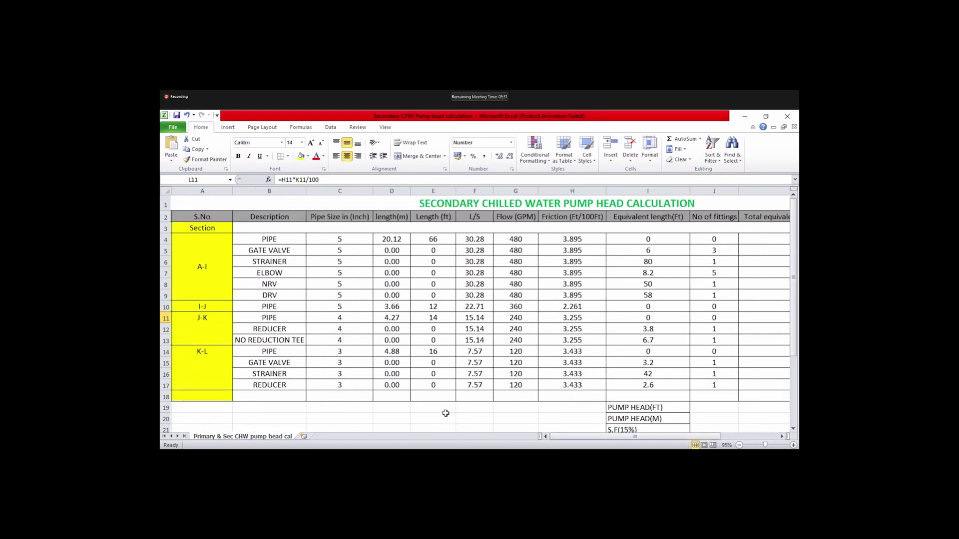
pyautogui.click(341, 304)
pyautogui.click(334, 319)
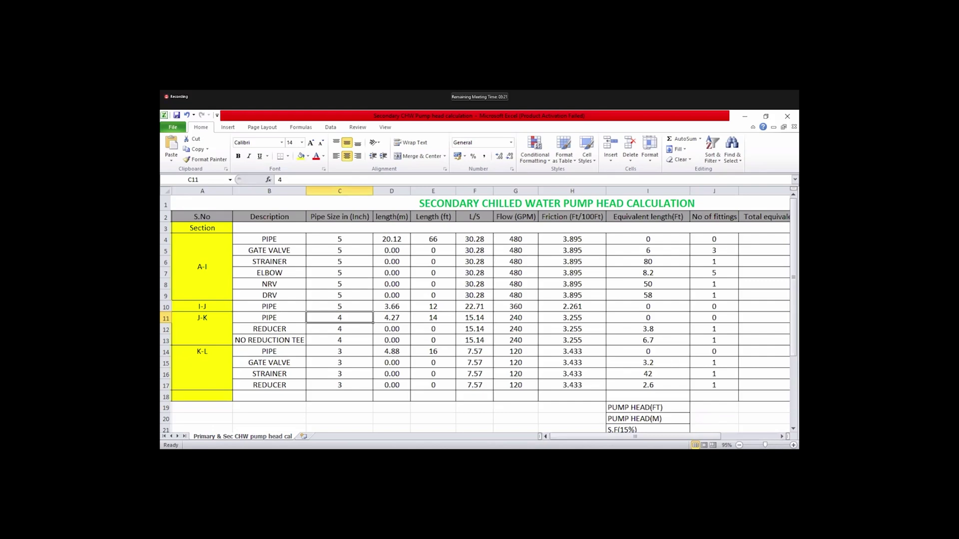
# Examine junction J in the AutoCAD practice drawing, where the 5-inch pipe changes to 4-inch
pyautogui.hotkey('alt', 'Tab')
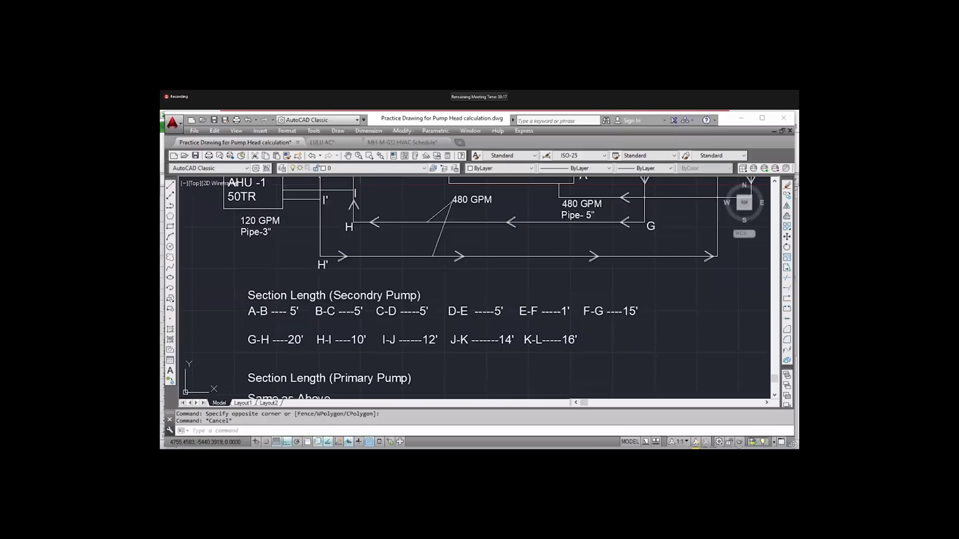
pyautogui.moveTo(377, 292); pyautogui.dragTo(384, 356)
pyautogui.scroll(2, 382, 238)
pyautogui.moveTo(359, 239); pyautogui.dragTo(360, 281)
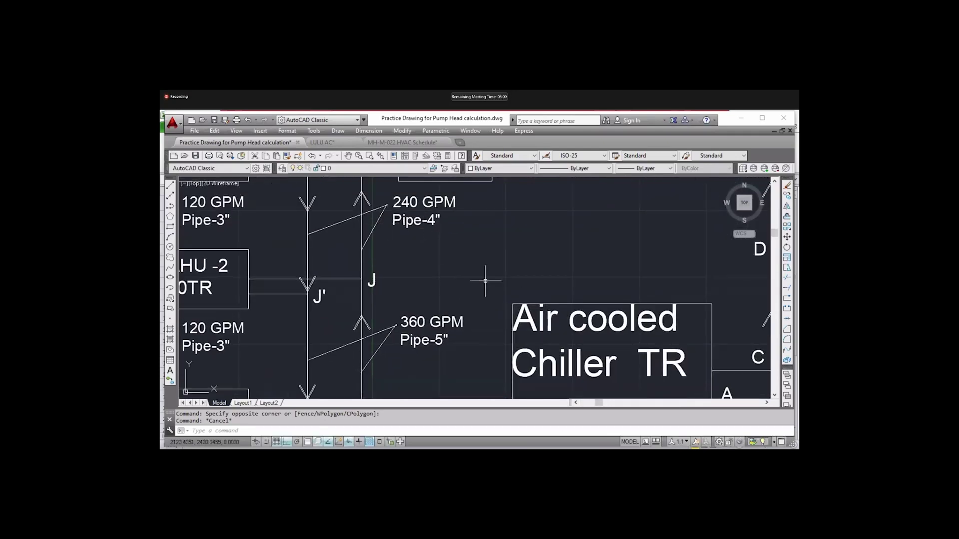
# Switch to the Secondary CHW pump head workbook and check the J-K reducer's pipe size, flow and friction in row 12
pyautogui.moveTo(514, 418)
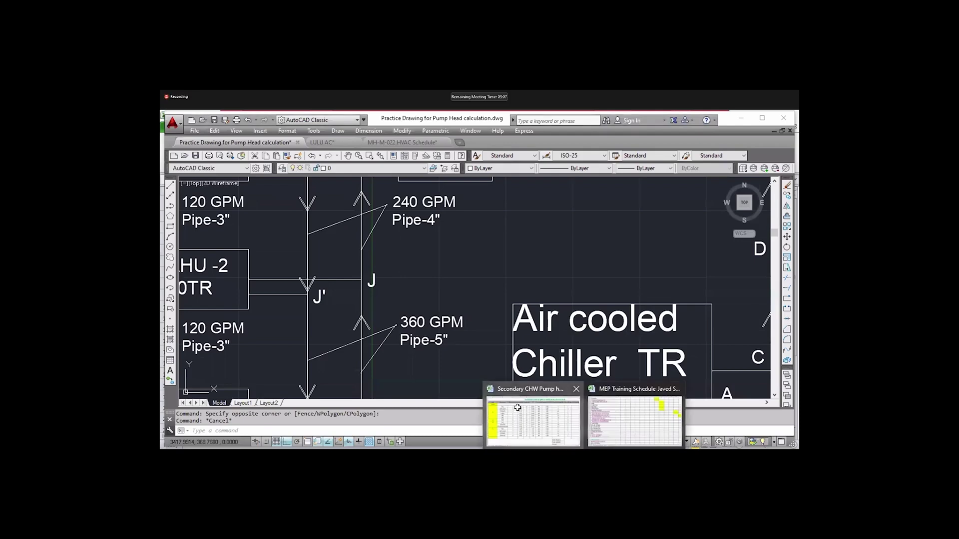
pyautogui.click(517, 408)
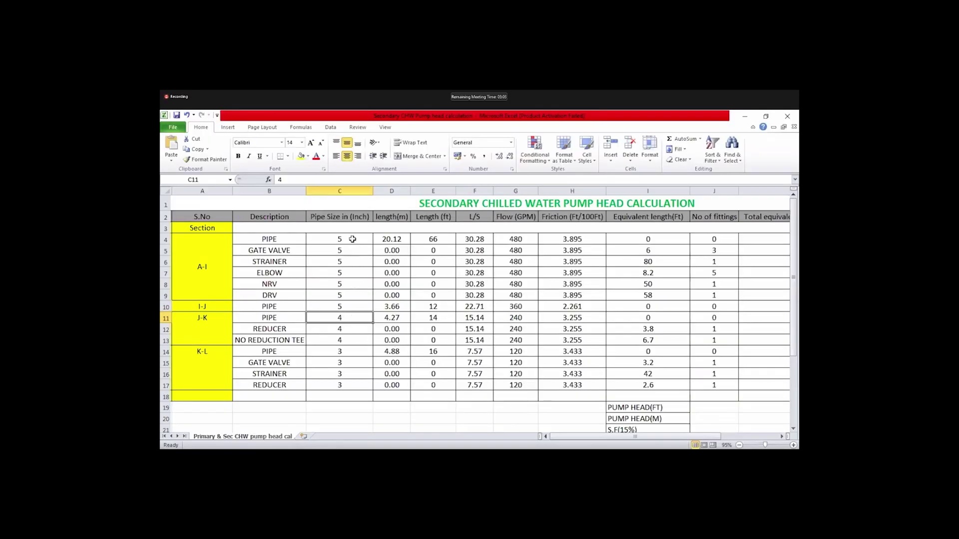
pyautogui.click(352, 330)
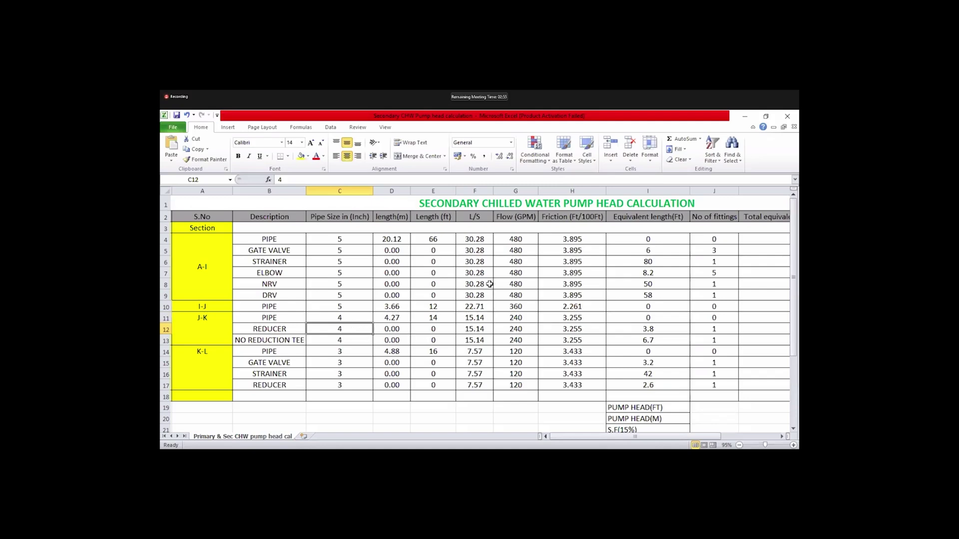
pyautogui.click(521, 217)
pyautogui.click(497, 332)
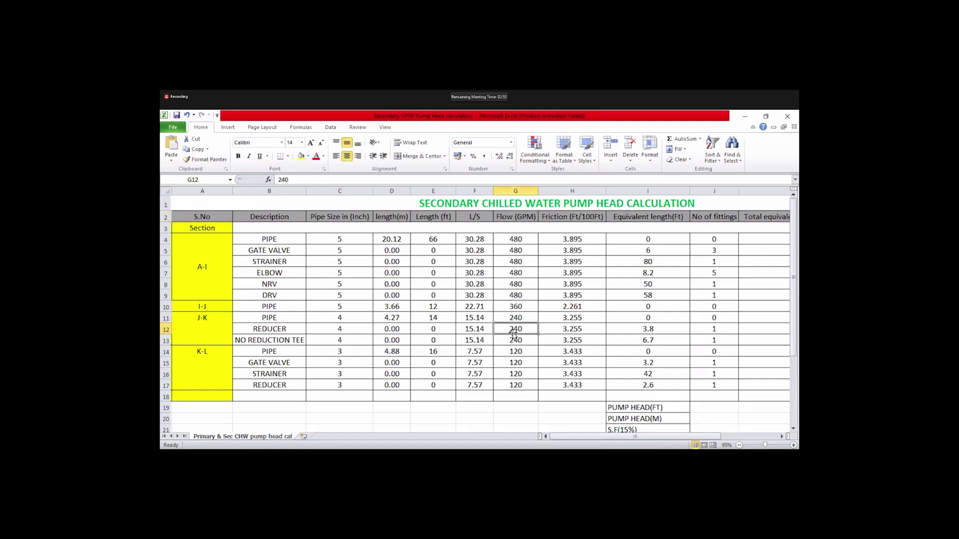
pyautogui.click(579, 218)
pyautogui.click(578, 328)
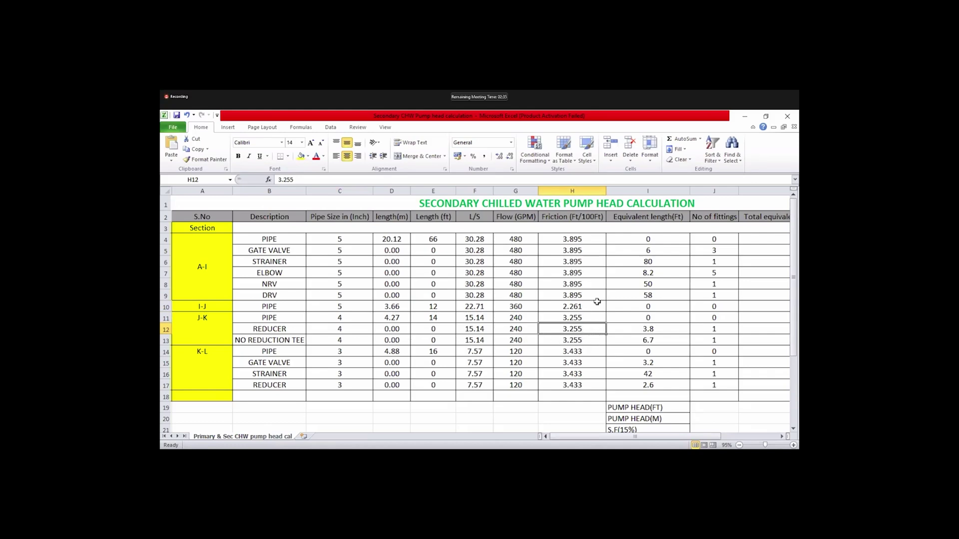
pyautogui.click(576, 227)
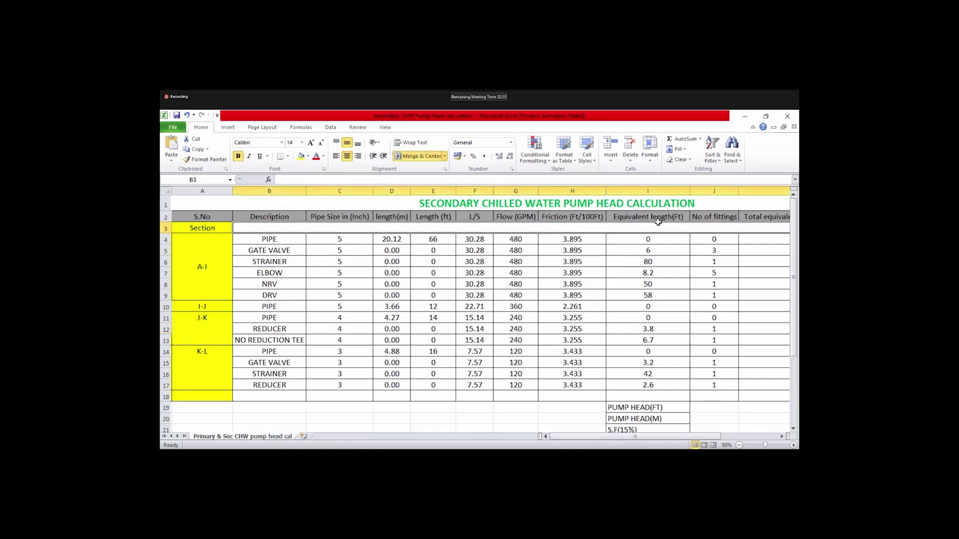
# Review the elbow and J-K reducer descriptions, and highlight the equivalent length values in column I
pyautogui.click(654, 190)
pyautogui.click(422, 284)
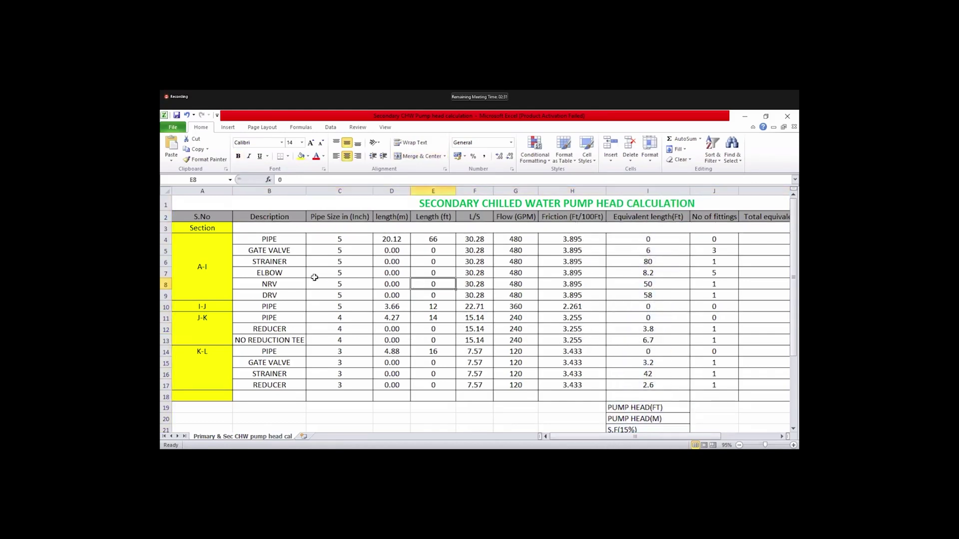
pyautogui.click(275, 256)
pyautogui.click(271, 273)
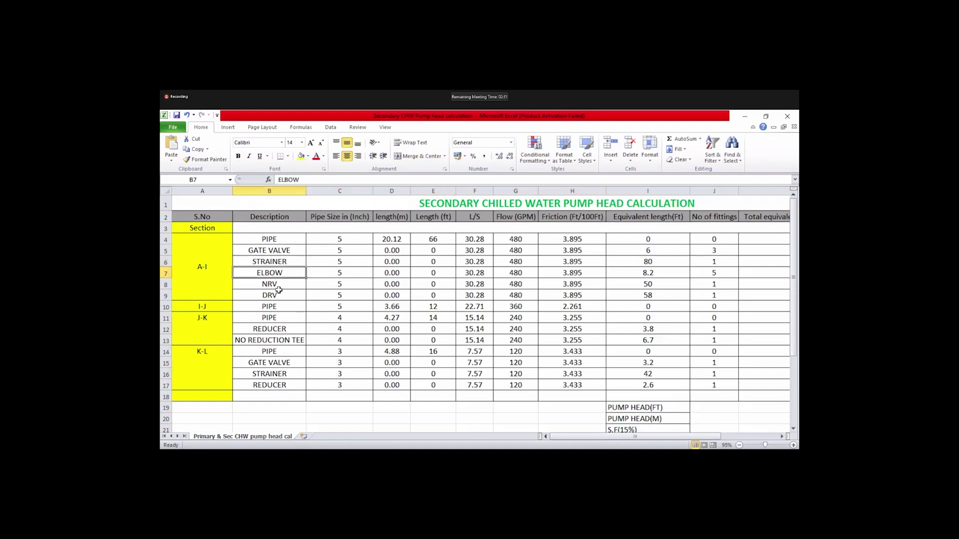
pyautogui.click(285, 329)
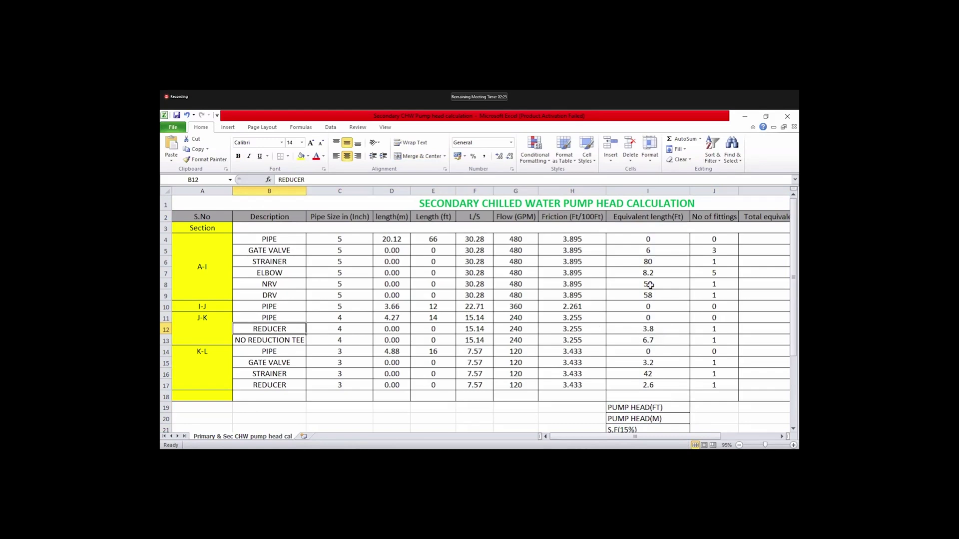
pyautogui.click(655, 191)
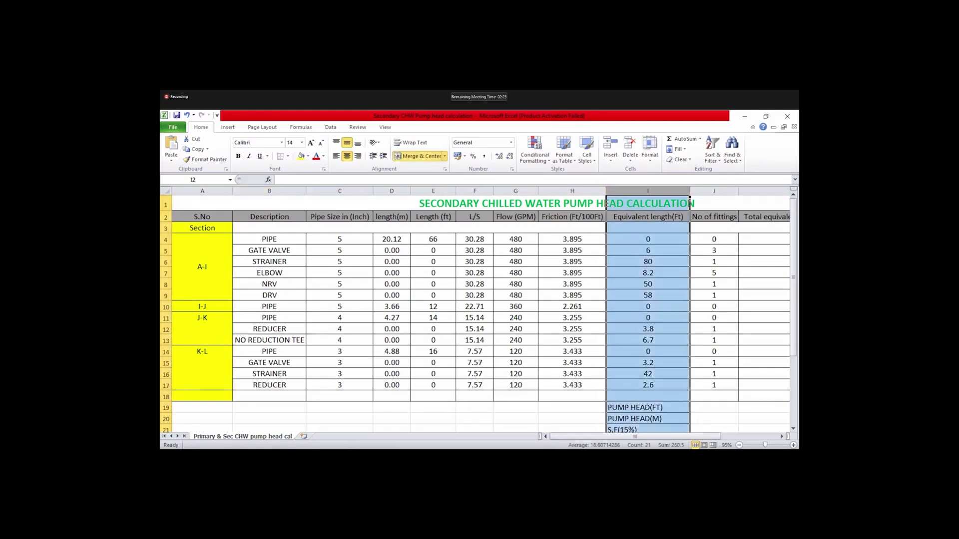
# Switch to the Ashare Pipe Head Loss PDF and look through the valve, elbow and tee tables to find Table 12, special fitting losses
pyautogui.hotkey('alt', 'Tab')
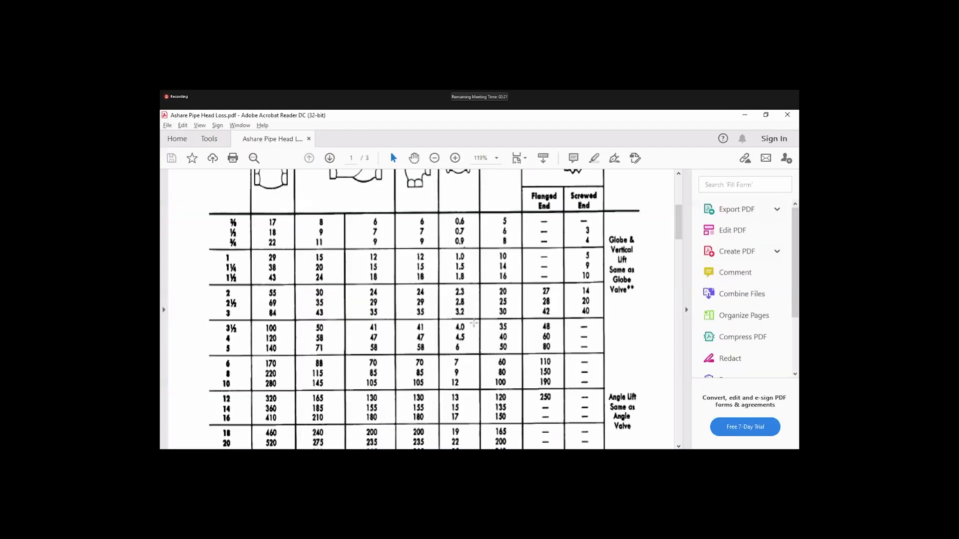
pyautogui.scroll(3, 474, 328)
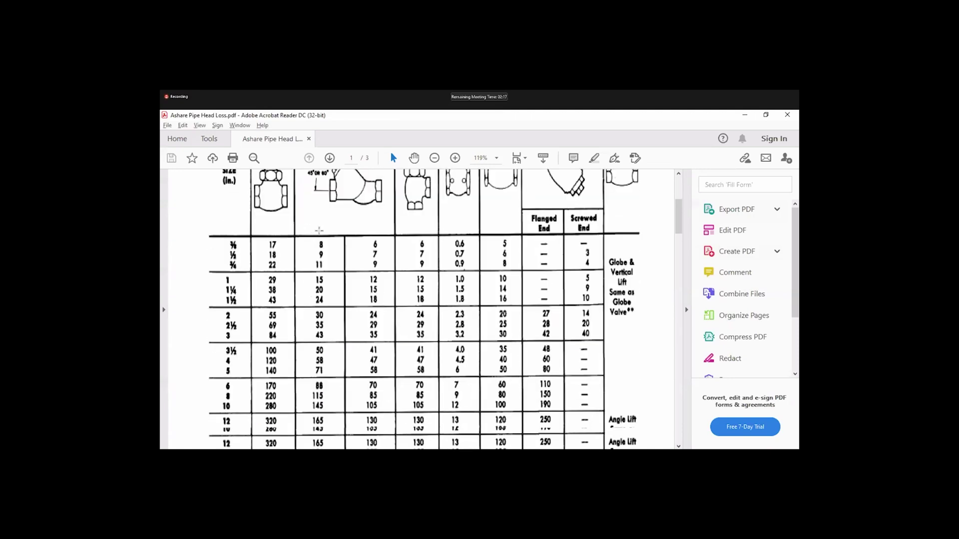
pyautogui.scroll(-5, 319, 230)
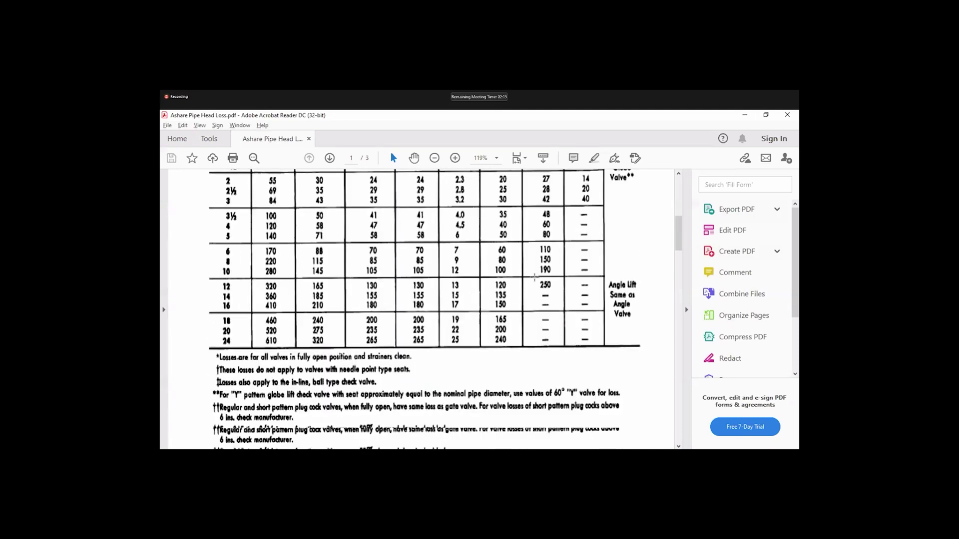
pyautogui.scroll(-5, 533, 275)
pyautogui.scroll(-3, 425, 245)
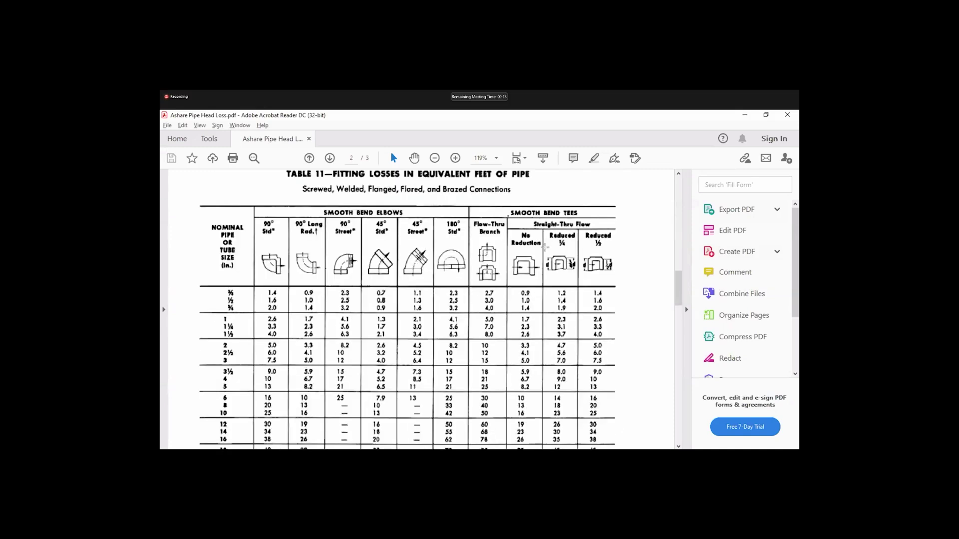
pyautogui.scroll(1, 531, 294)
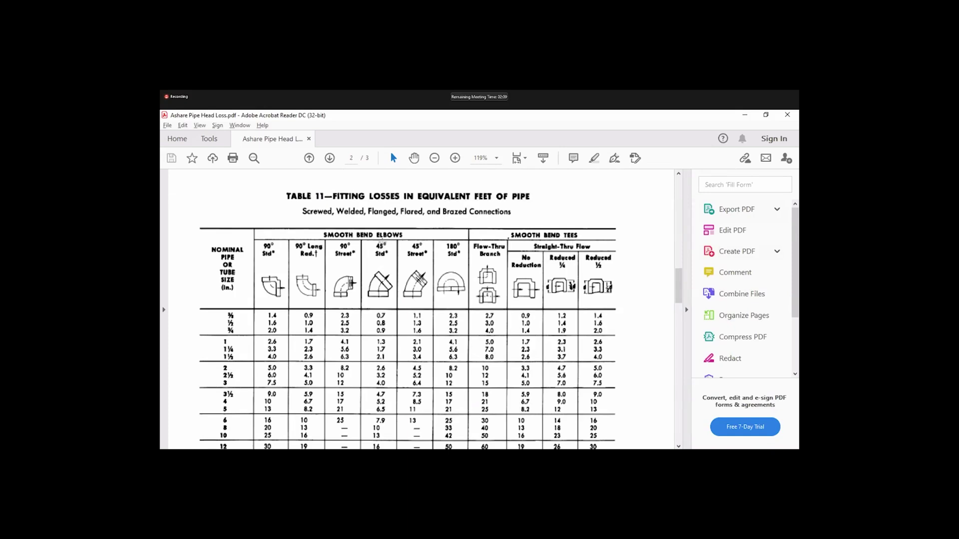
pyautogui.scroll(-5, 567, 238)
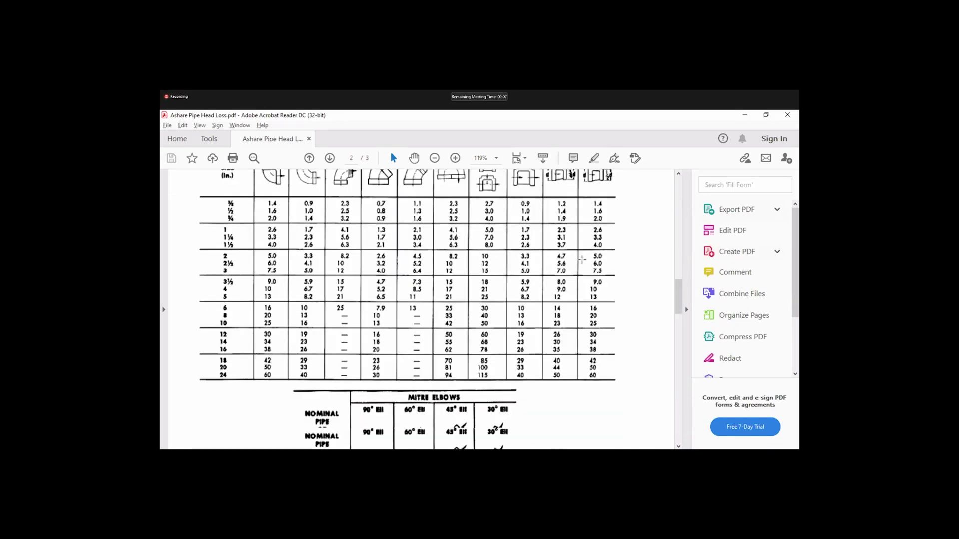
pyautogui.scroll(-9, 489, 258)
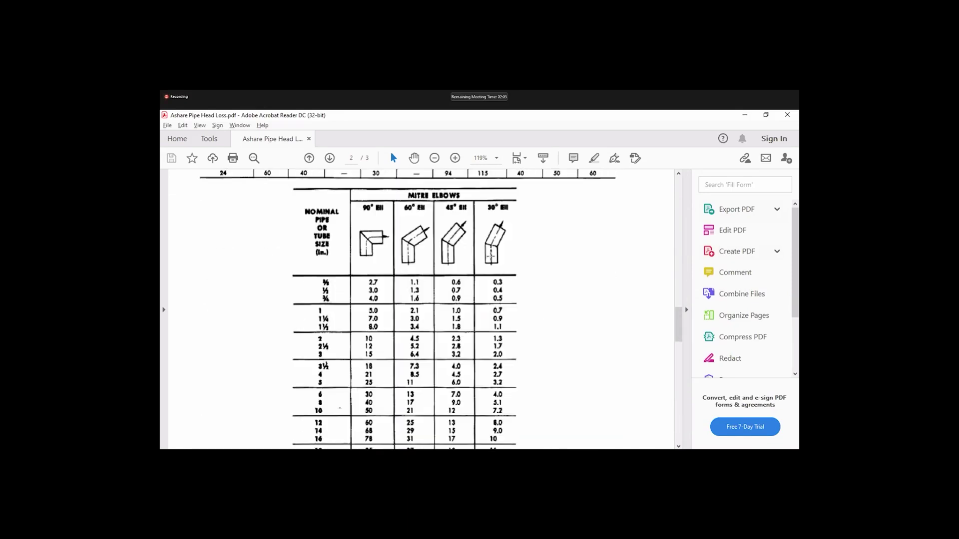
pyautogui.scroll(2, 491, 255)
pyautogui.scroll(-11, 427, 256)
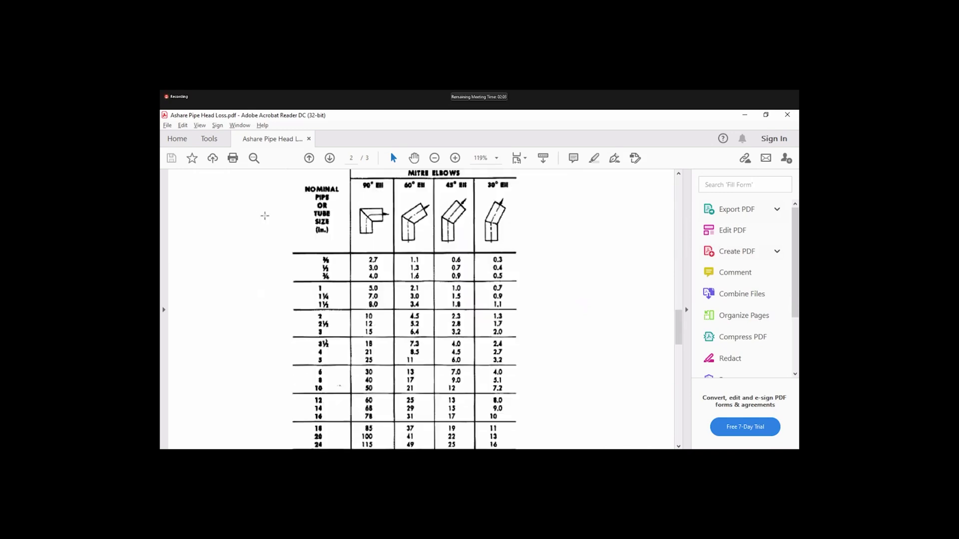
pyautogui.scroll(-4, 435, 255)
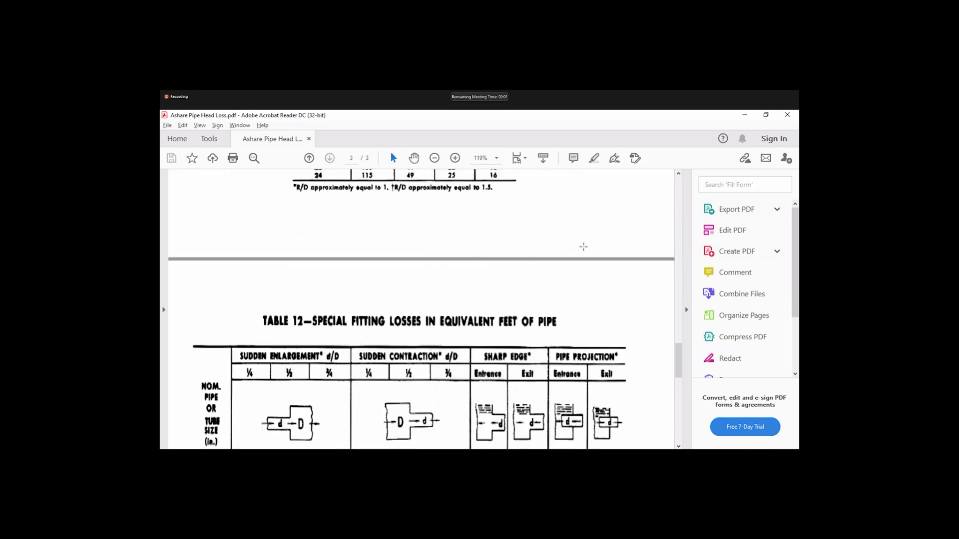
pyautogui.scroll(-4, 565, 259)
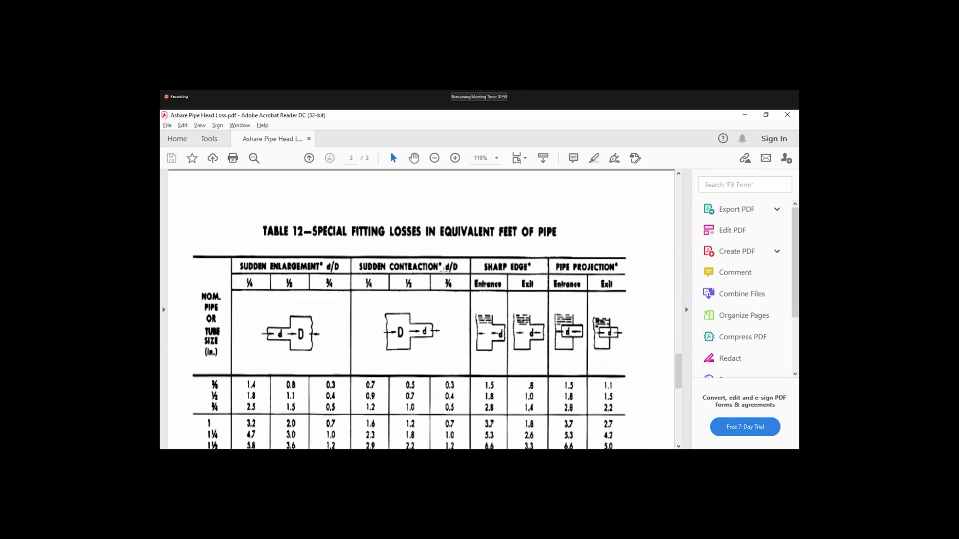
# Compare the sudden enlargement and contraction diagrams in Table 12, and highlight the Sudden Contraction d/D heading
pyautogui.click(430, 258)
pyautogui.scroll(-3, 419, 255)
pyautogui.scroll(-1, 317, 236)
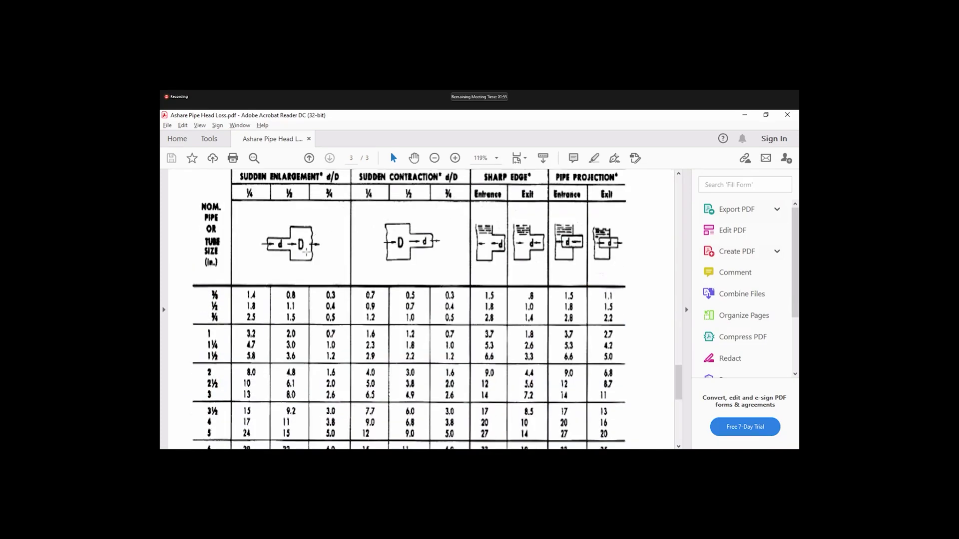
pyautogui.scroll(3, 310, 250)
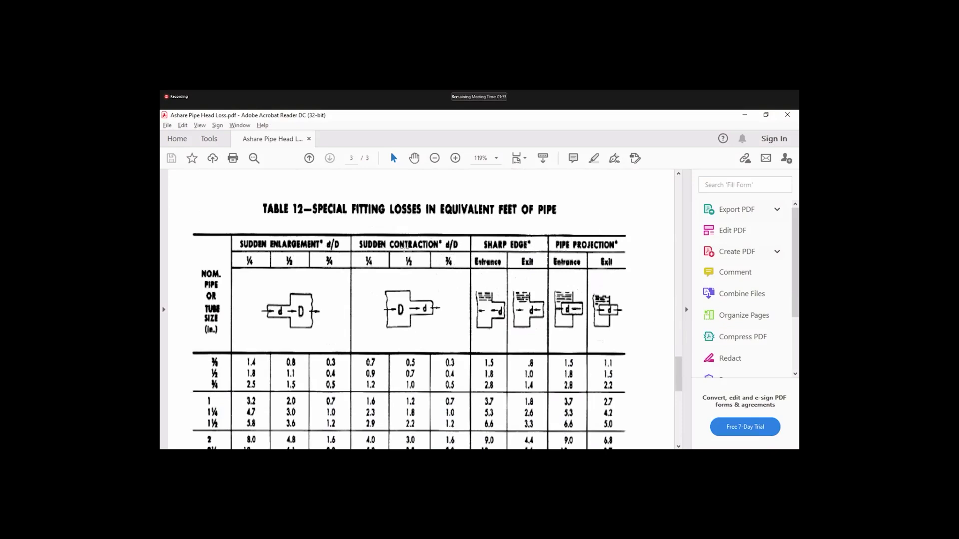
pyautogui.moveTo(354, 231); pyautogui.dragTo(458, 256)
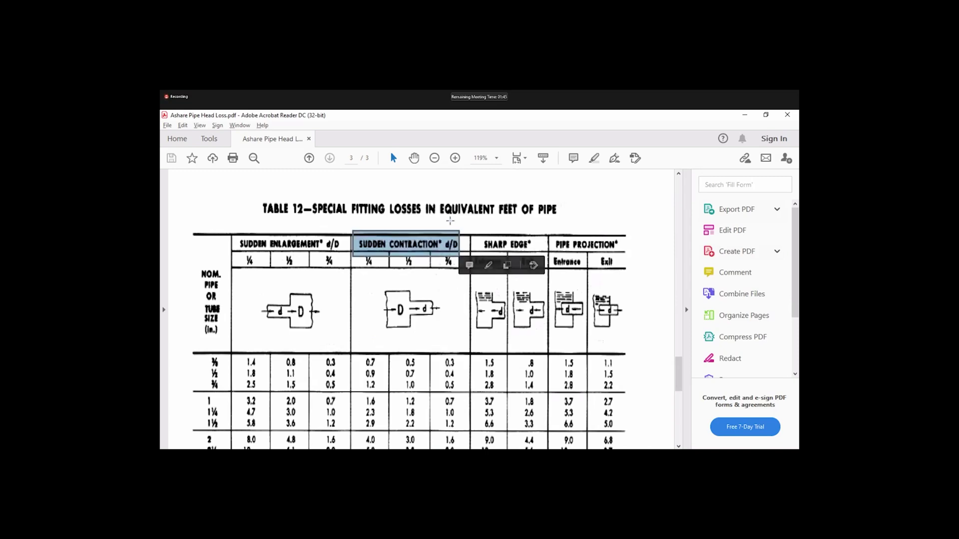
pyautogui.click(450, 220)
pyautogui.click(449, 241)
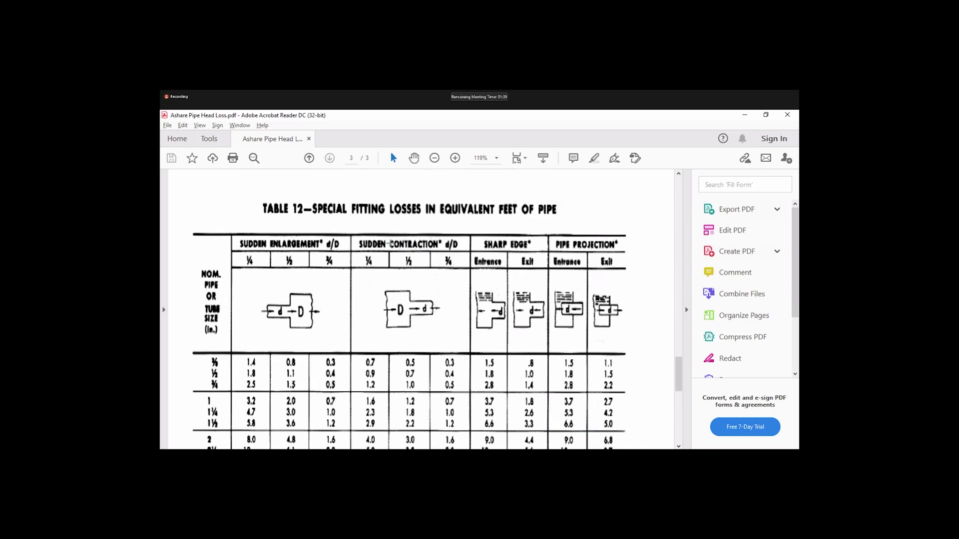
# Examine the 1/4, 1/2 and 3/4 ratio columns under Sudden Contraction, including the 4-inch and 5-inch rows
pyautogui.scroll(-2, 396, 263)
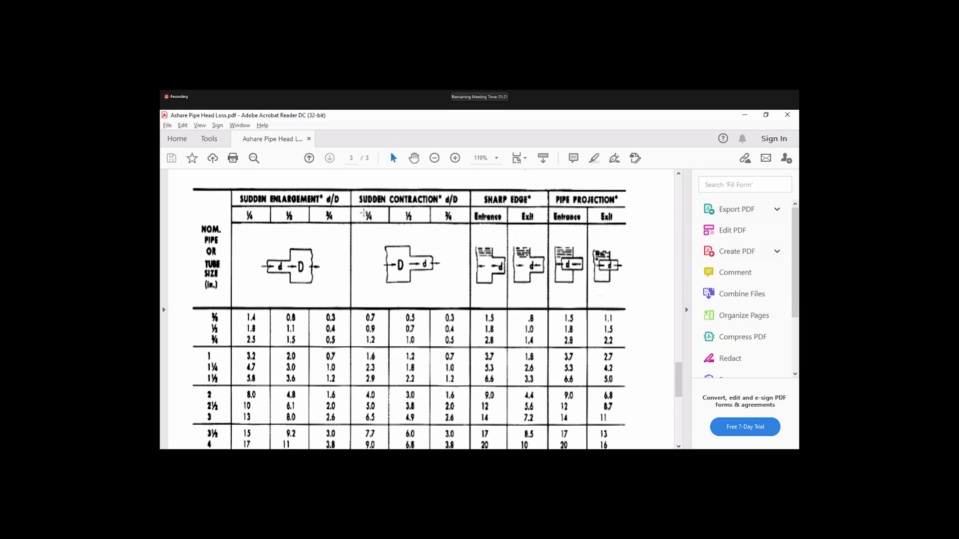
pyautogui.scroll(1, 366, 238)
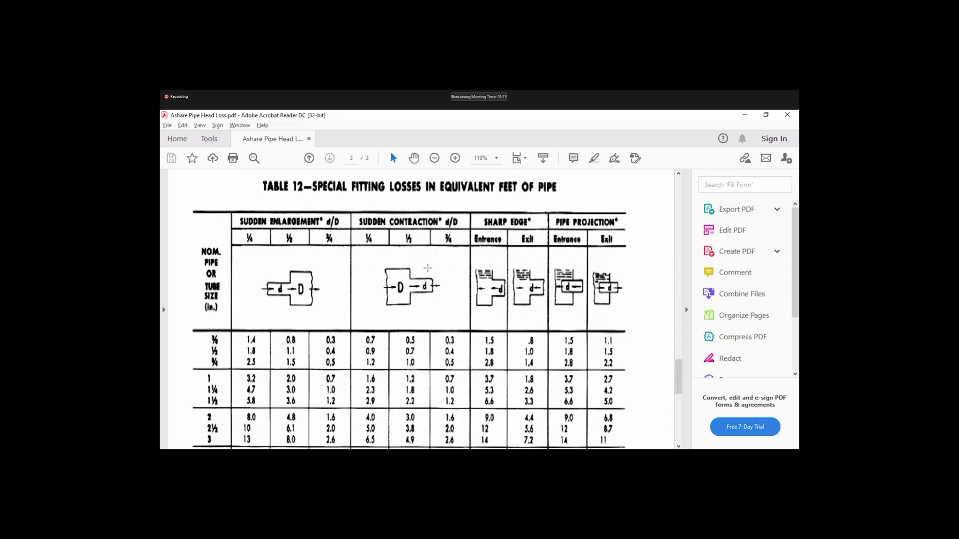
pyautogui.scroll(-3, 435, 252)
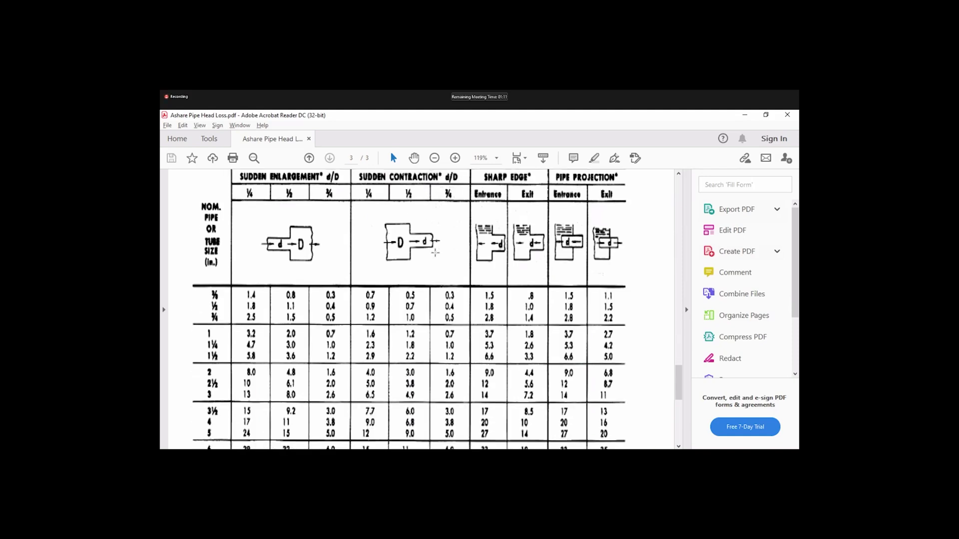
pyautogui.scroll(2, 434, 256)
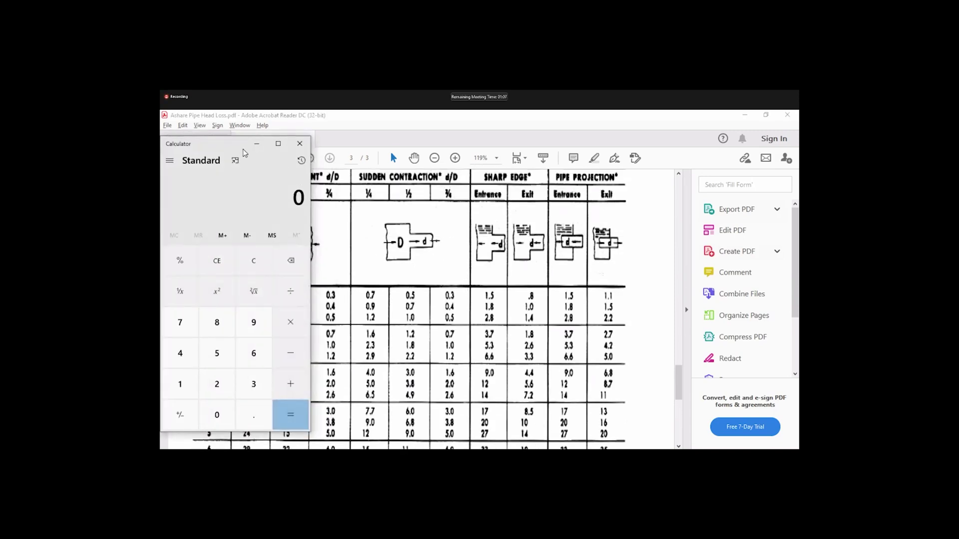
# Move the Calculator clear of the Sudden Contraction columns in Table 12, and highlight the d/D ratio in their heading
pyautogui.moveTo(229, 146); pyautogui.dragTo(661, 155)
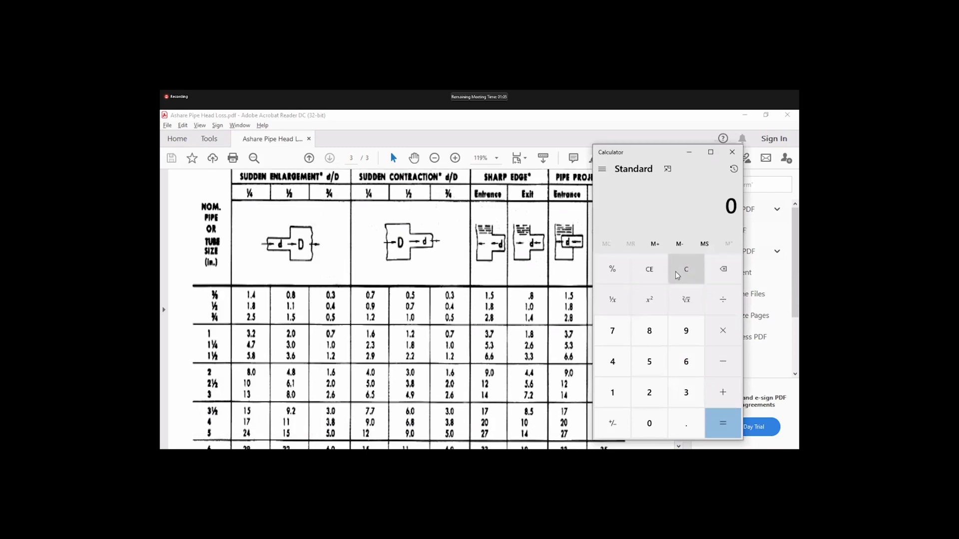
pyautogui.scroll(2, 448, 188)
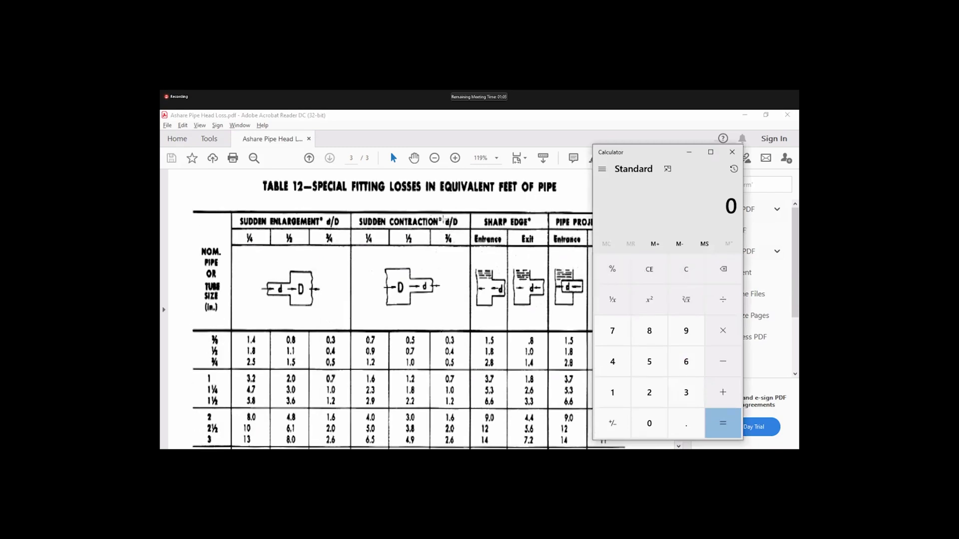
pyautogui.click(451, 225)
pyautogui.moveTo(441, 222); pyautogui.dragTo(454, 224)
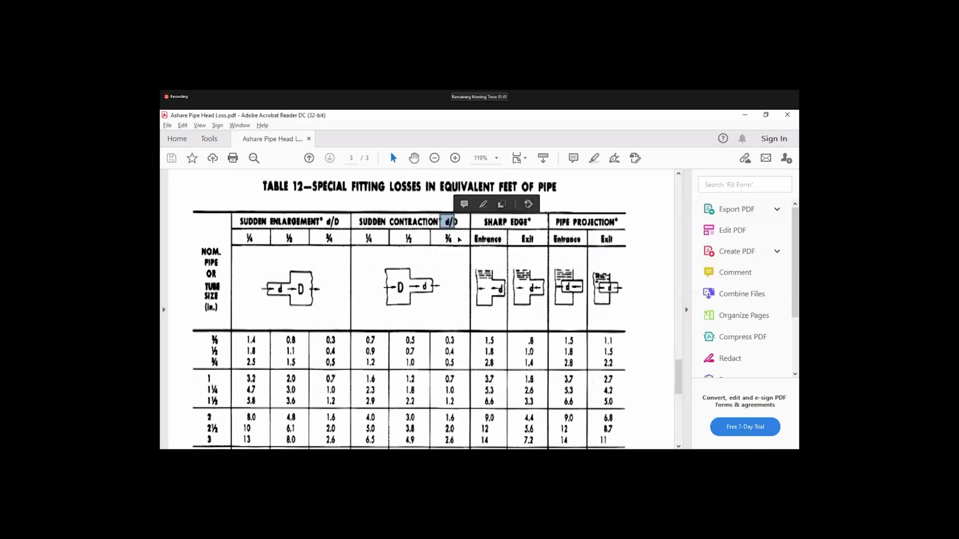
pyautogui.click(463, 230)
pyautogui.click(454, 222)
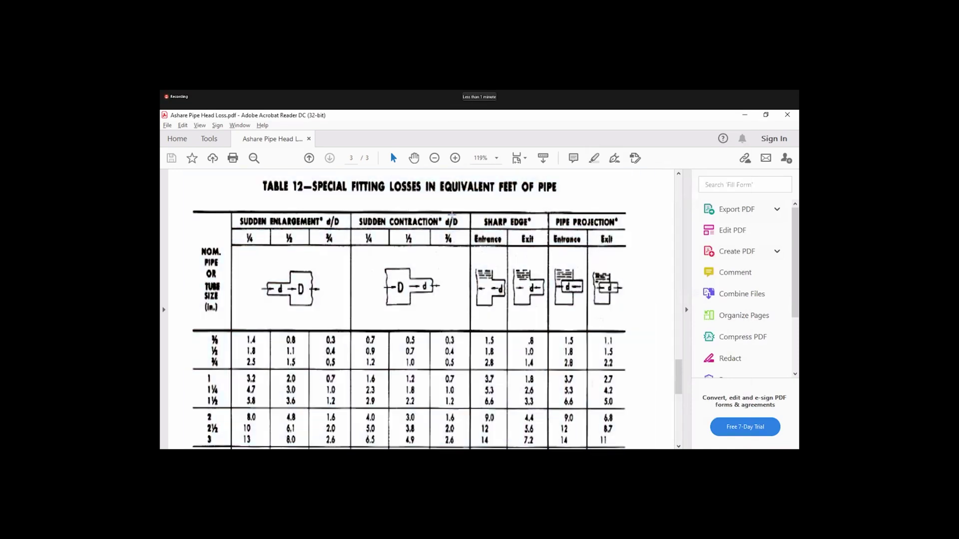